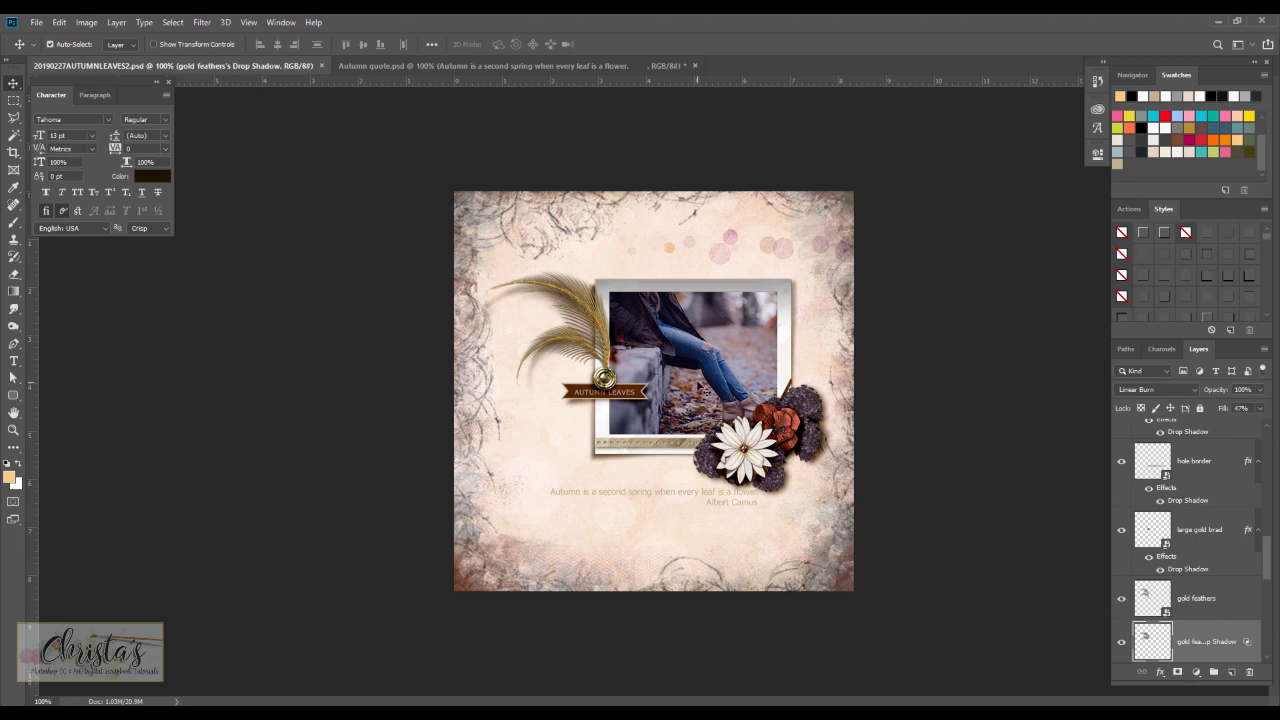
- Create a new 600 x 600 pixel RGB document at 72 pixels/inch with transparent background contents
{"action": "left_click", "coordinate": [37, 22]}
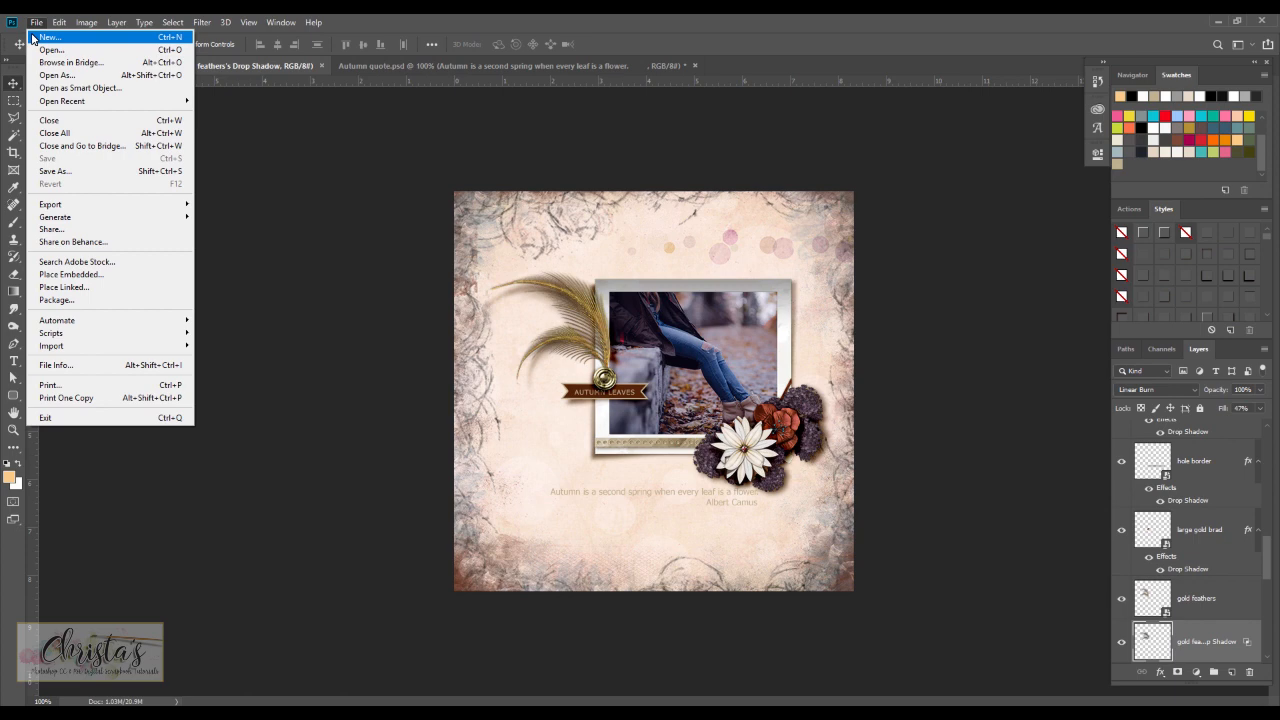
{"action": "left_click", "coordinate": [48, 37]}
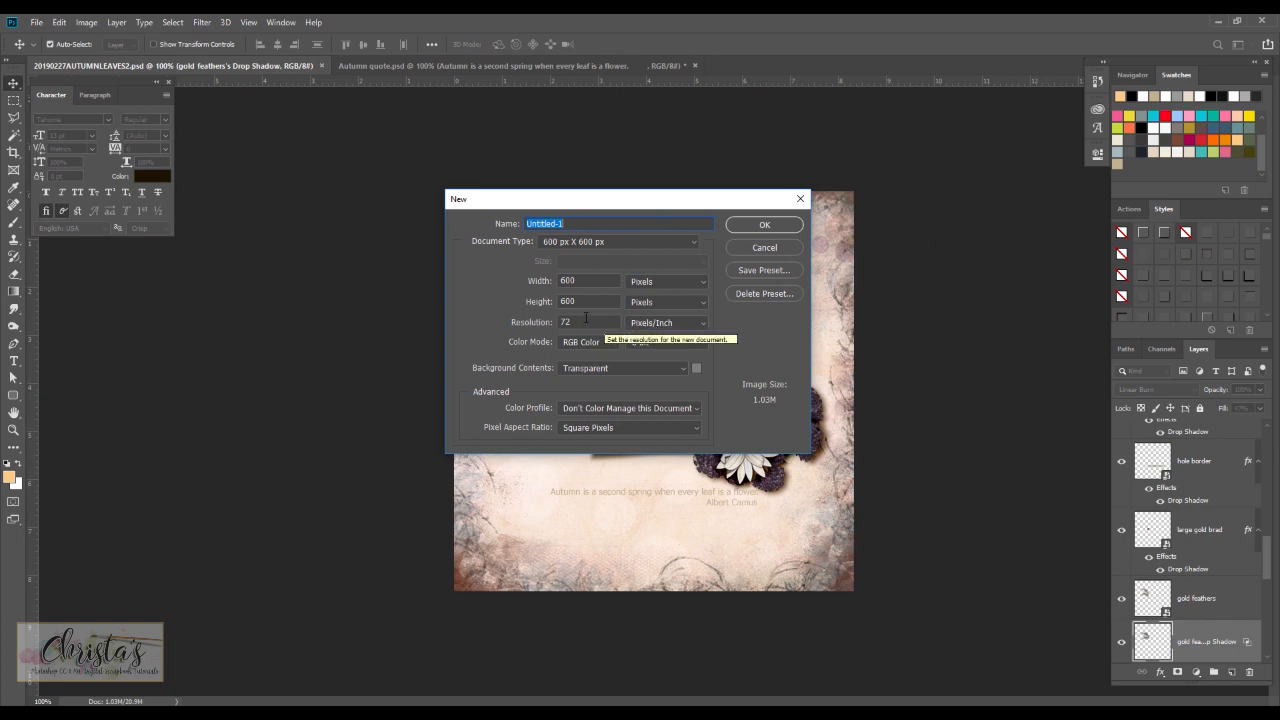
{"action": "left_click", "coordinate": [755, 226]}
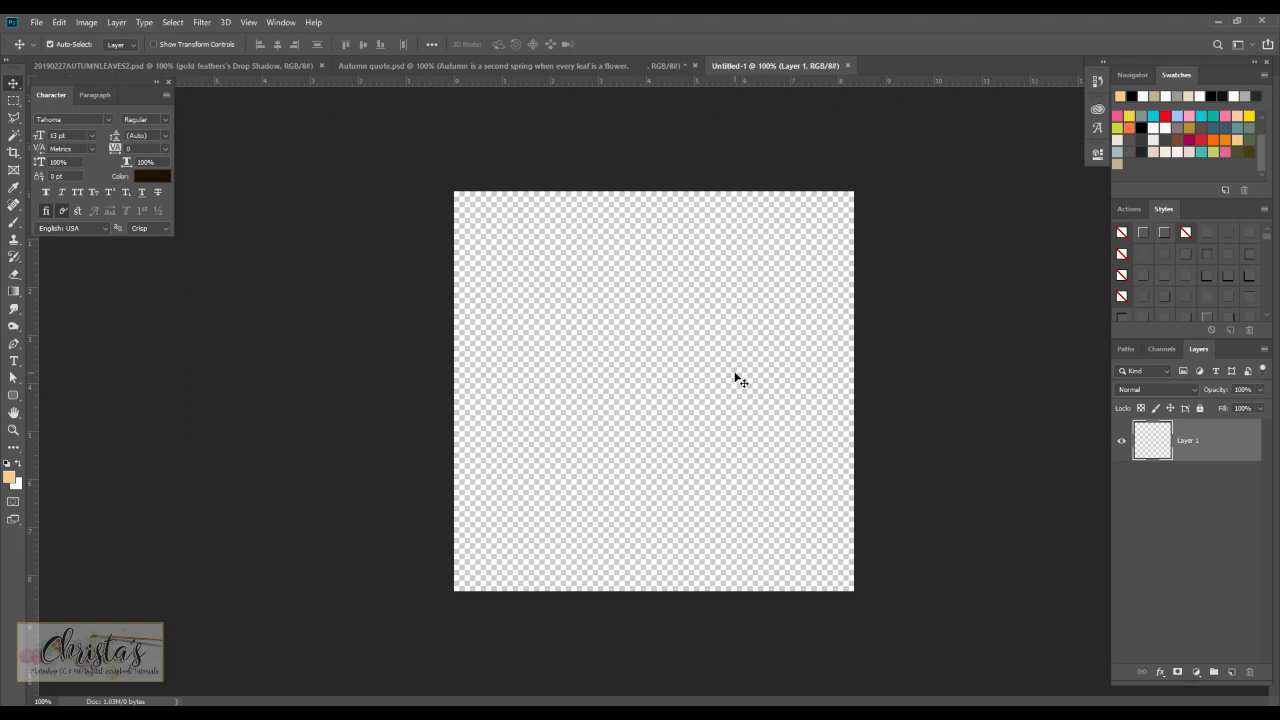
- Place the big dotty paper image as an embedded object filling the blank canvas
{"action": "left_click", "coordinate": [37, 22]}
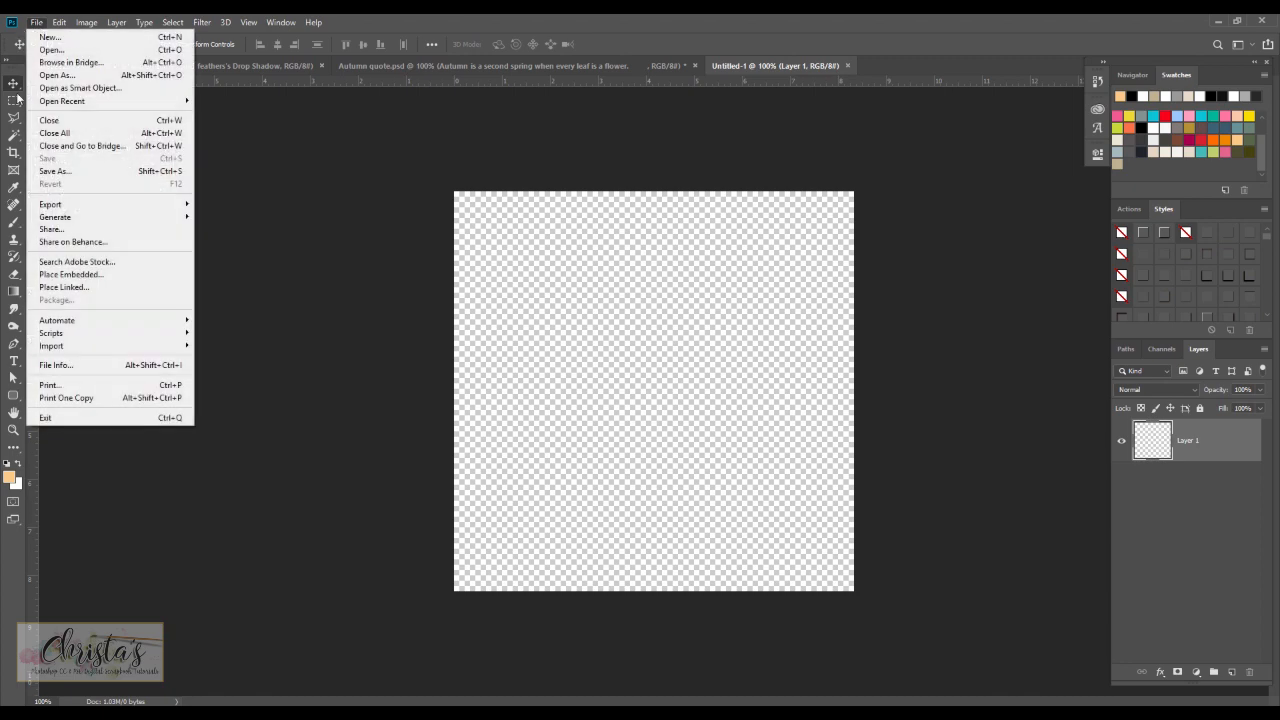
{"action": "left_click", "coordinate": [88, 275]}
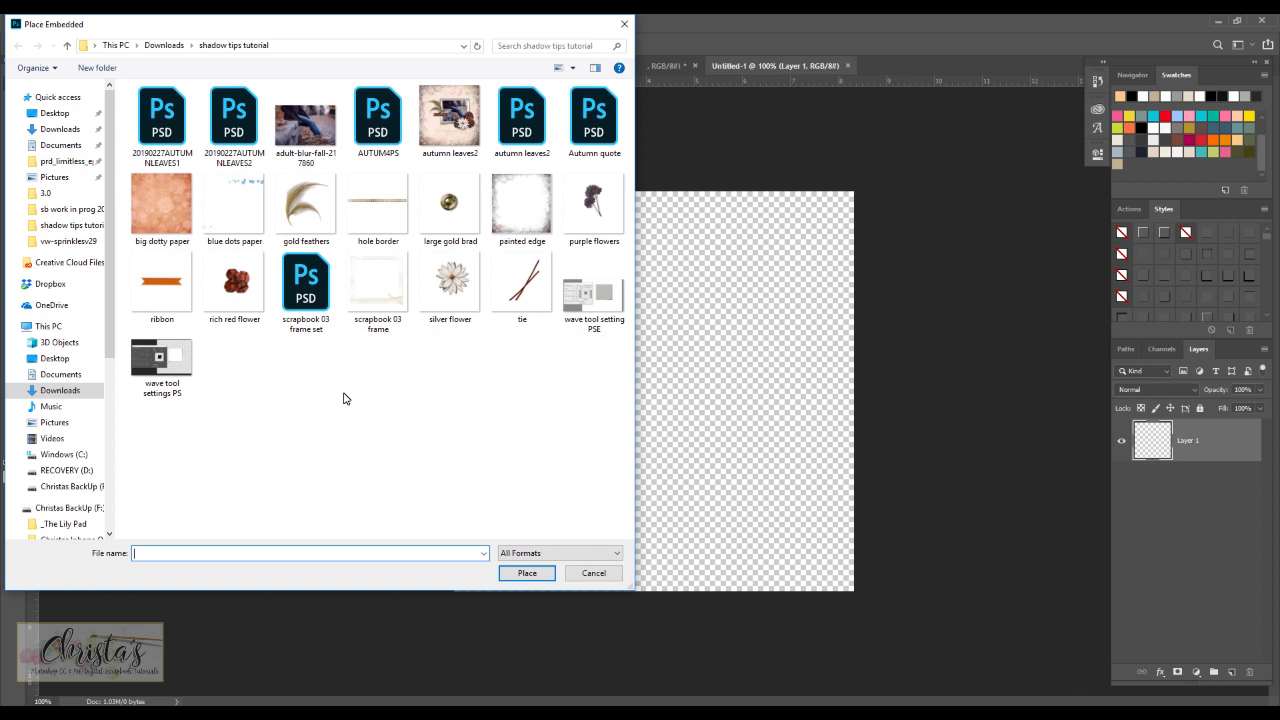
{"action": "left_click", "coordinate": [165, 208]}
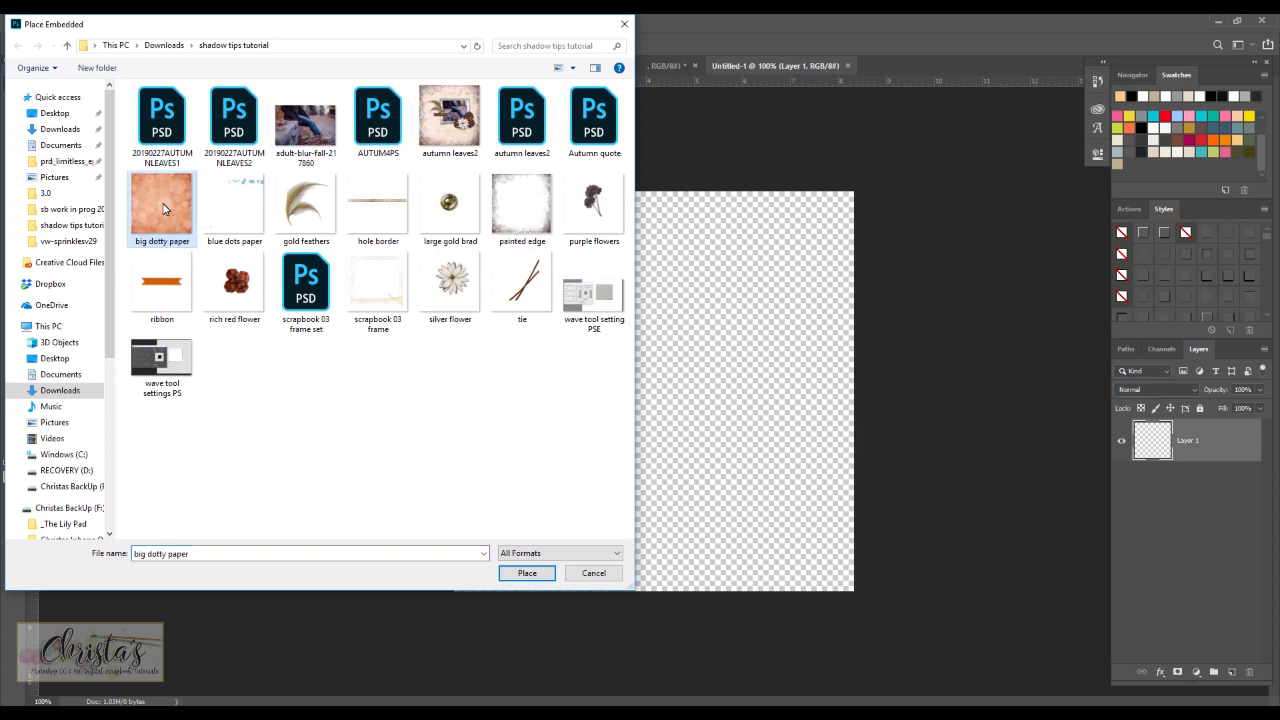
{"action": "double_click", "coordinate": [165, 208]}
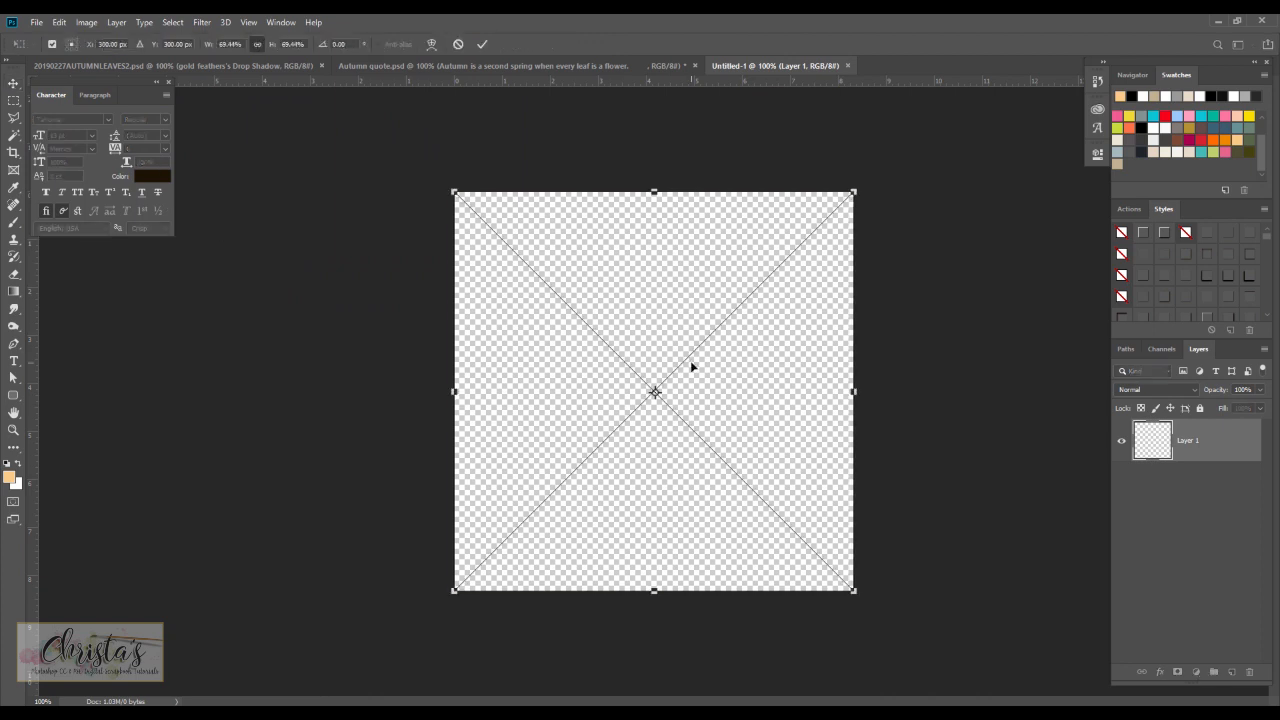
{"action": "left_click", "coordinate": [480, 46]}
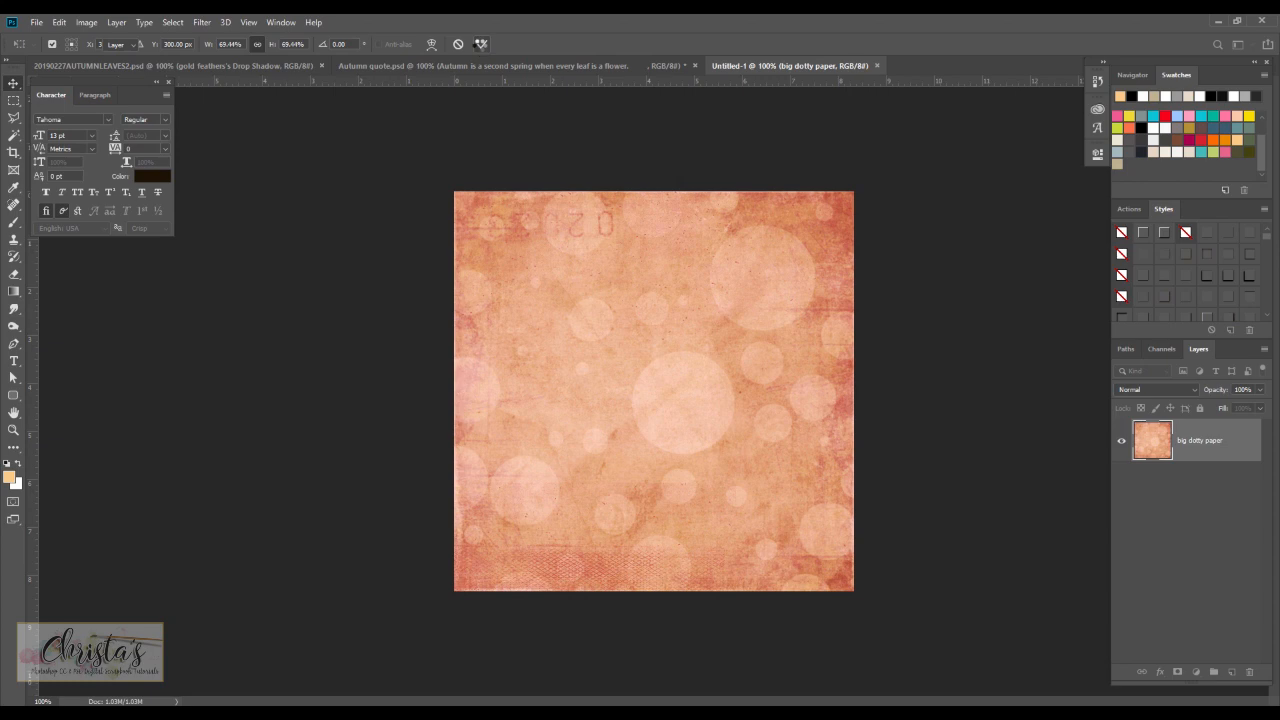
- Place the blue dots paper image embedded above the big dotty paper and set its blend mode to Soft Light
{"action": "left_click", "coordinate": [37, 22]}
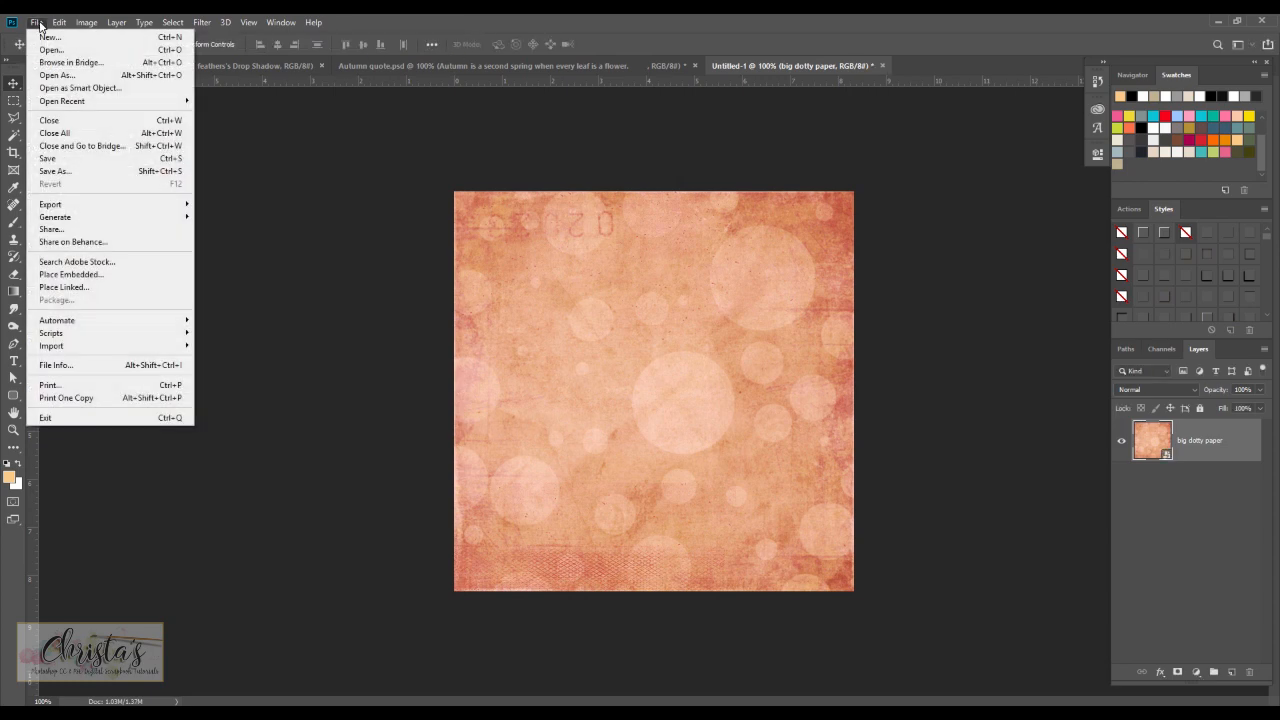
{"action": "left_click", "coordinate": [115, 276]}
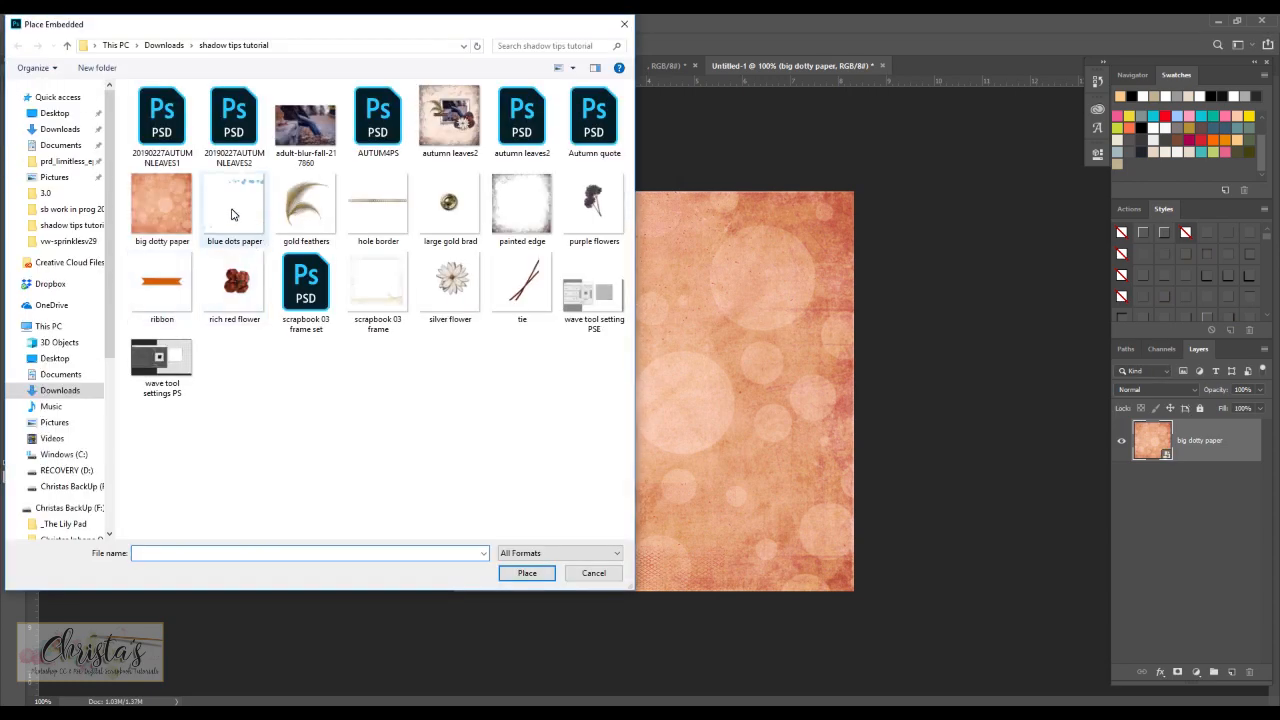
{"action": "left_click", "coordinate": [231, 214]}
{"action": "left_click", "coordinate": [543, 578]}
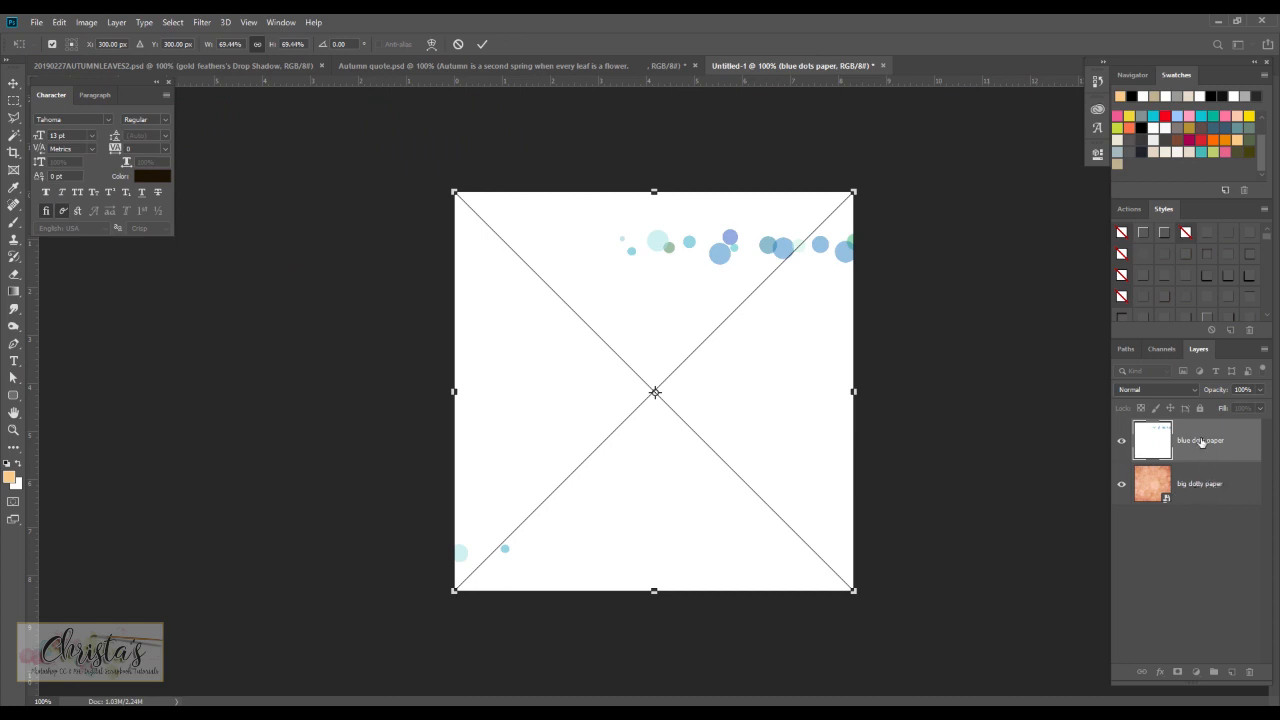
{"action": "left_click", "coordinate": [483, 45]}
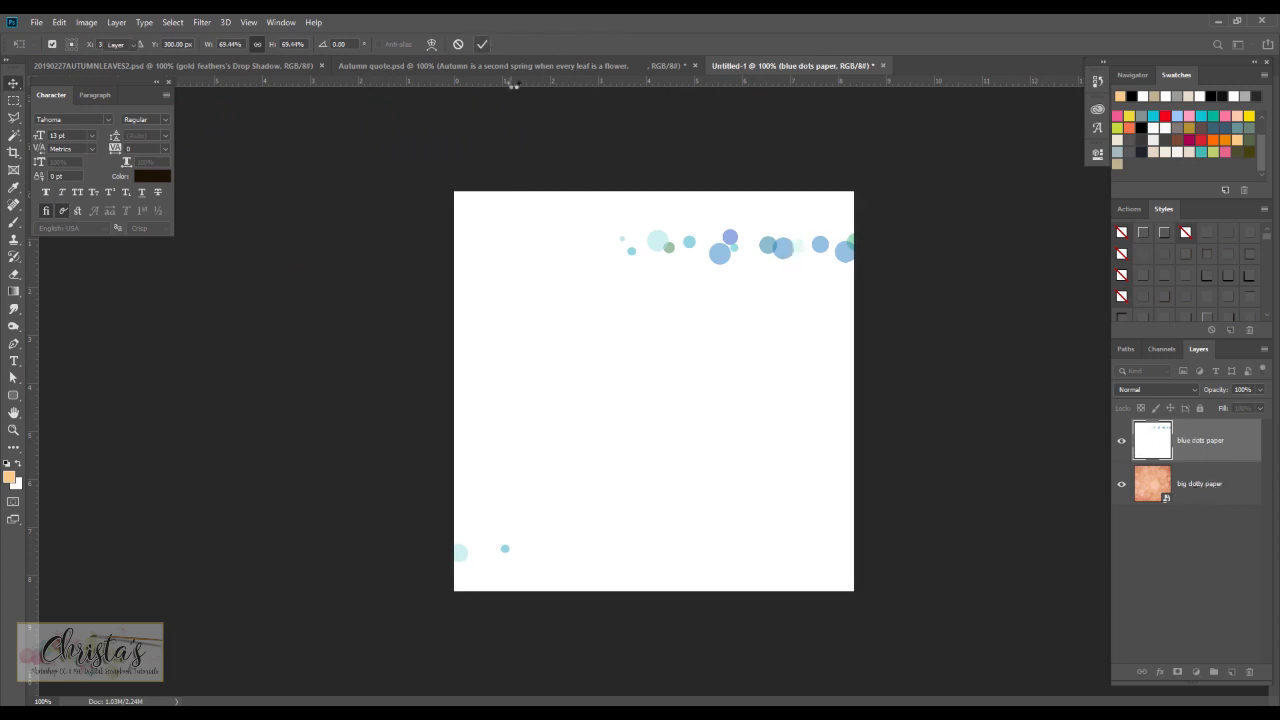
{"action": "left_click", "coordinate": [1147, 392]}
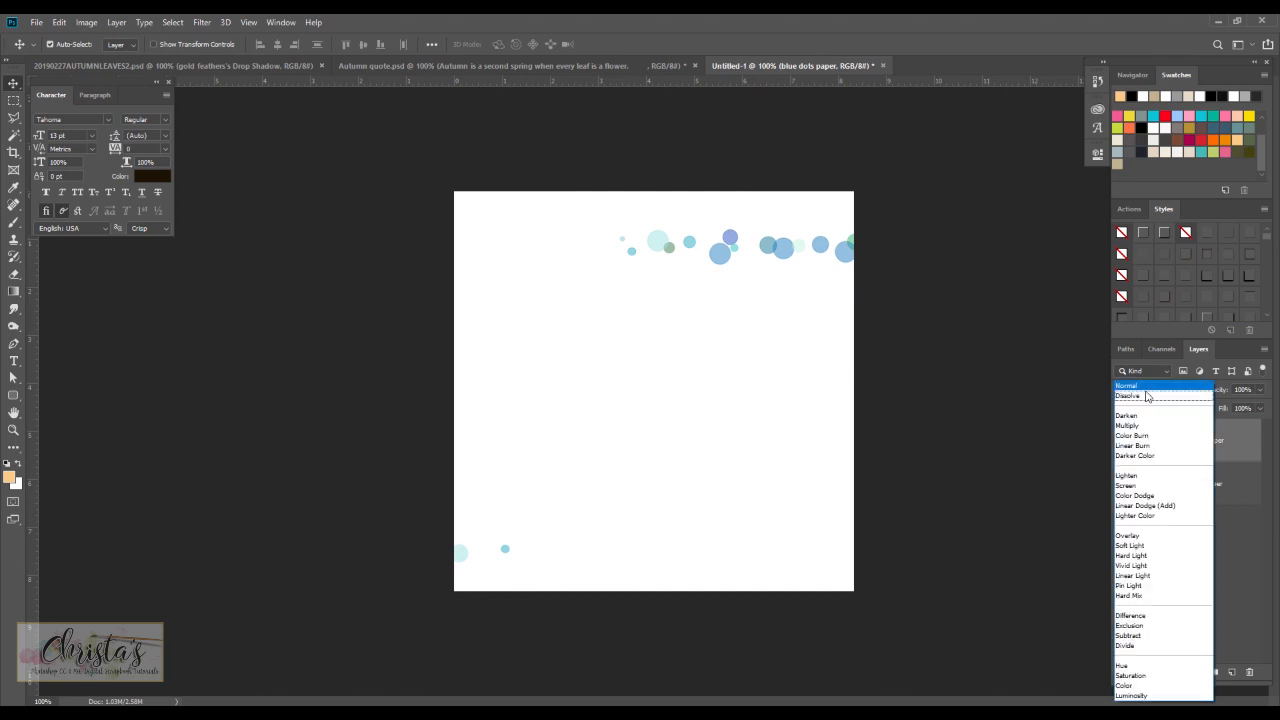
{"action": "left_click", "coordinate": [1160, 548]}
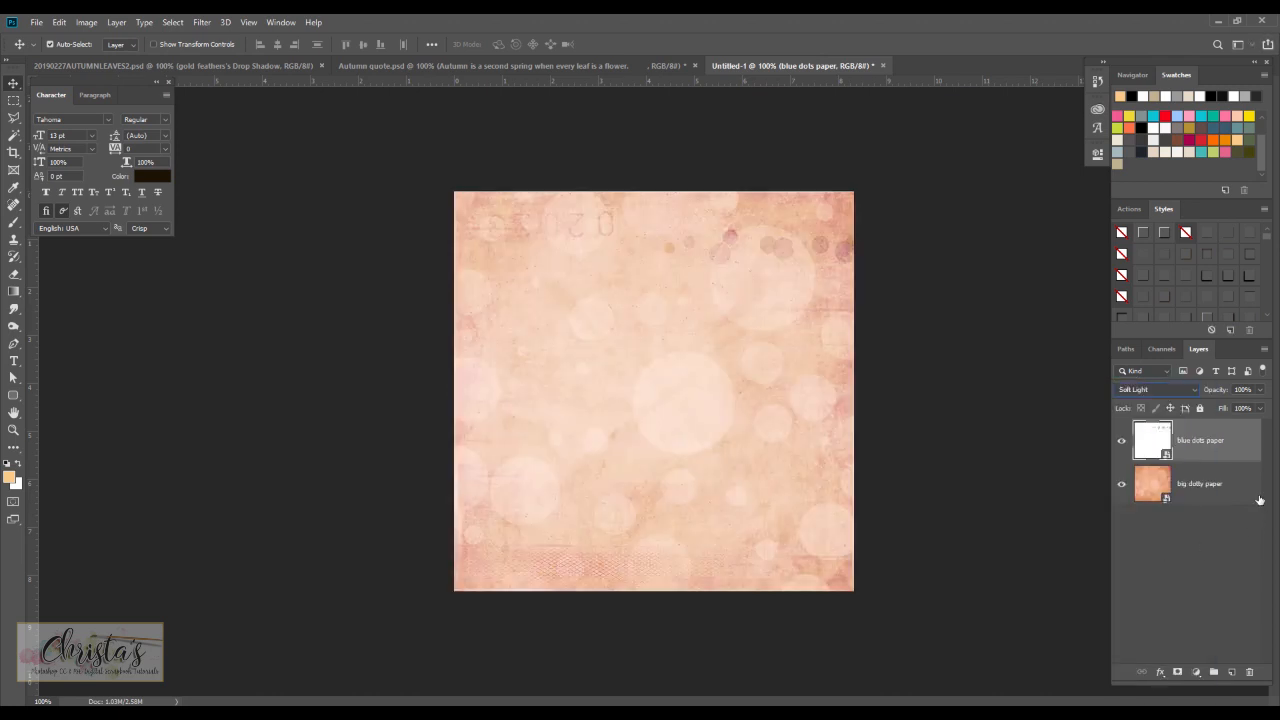
- Duplicate the blue dots paper layer and lower the copy's opacity to about 74%
{"action": "right_click", "coordinate": [1205, 440]}
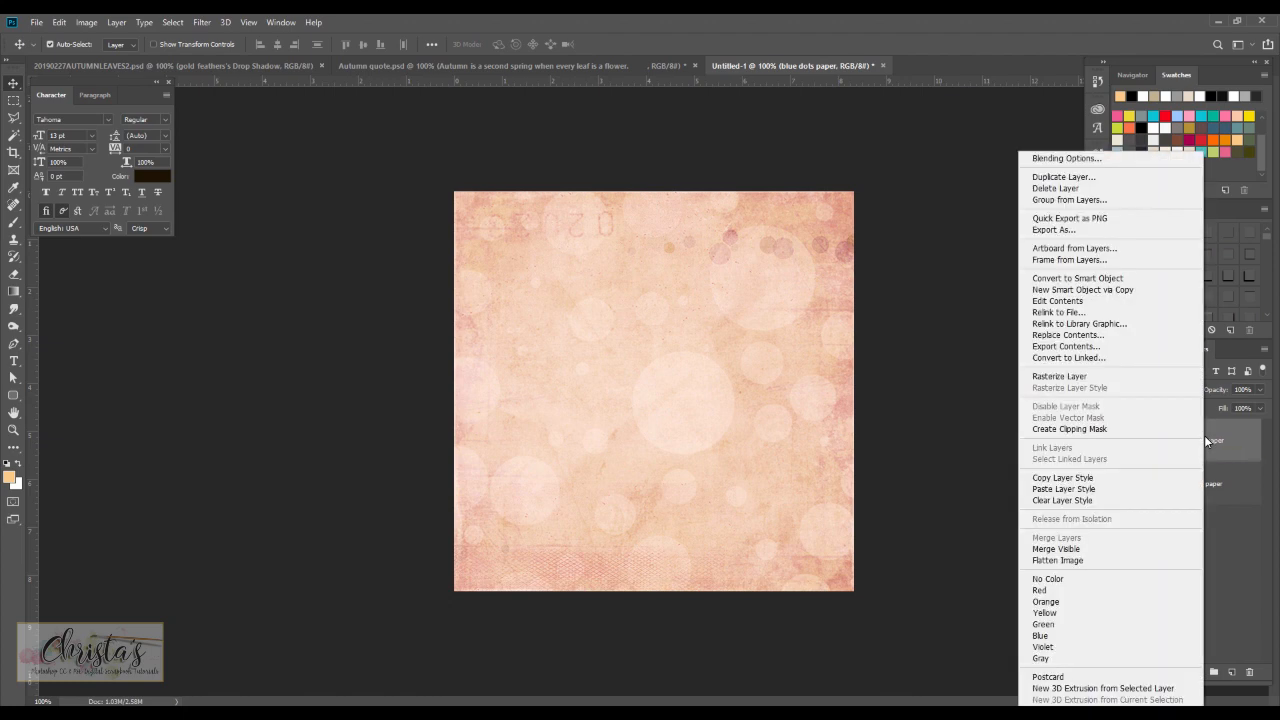
{"action": "left_click", "coordinate": [1062, 178]}
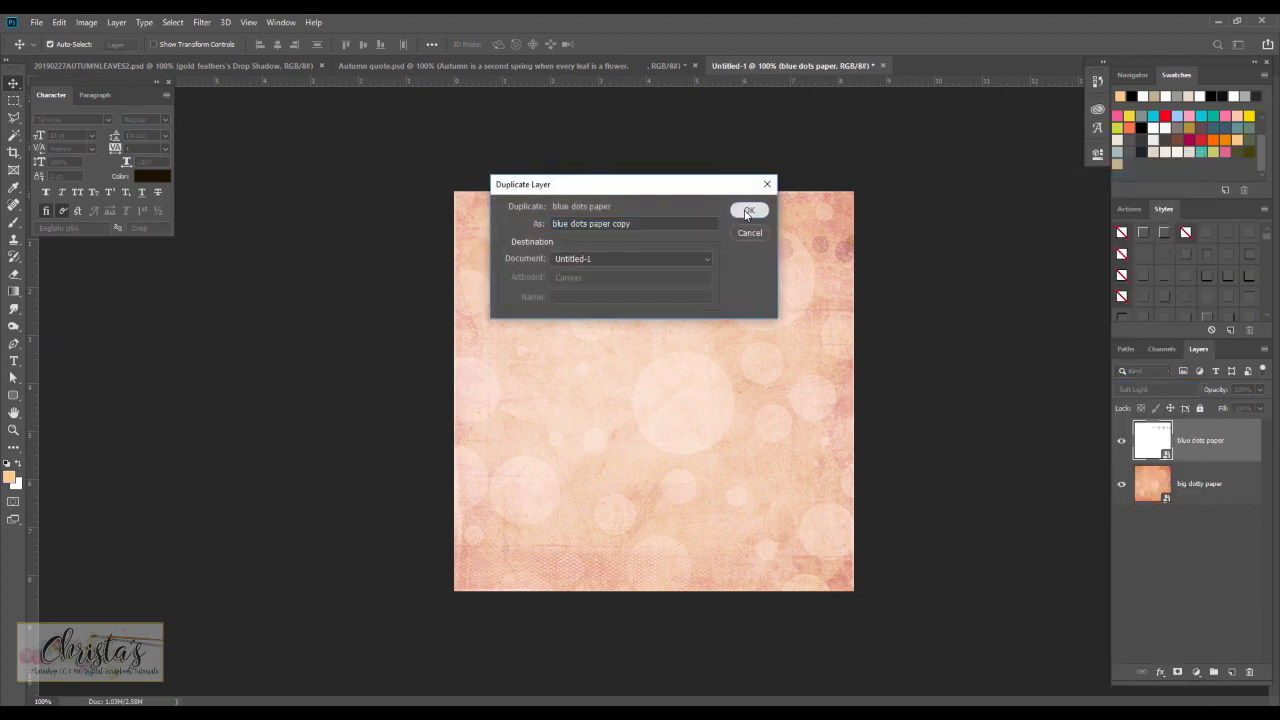
{"action": "left_click", "coordinate": [749, 210]}
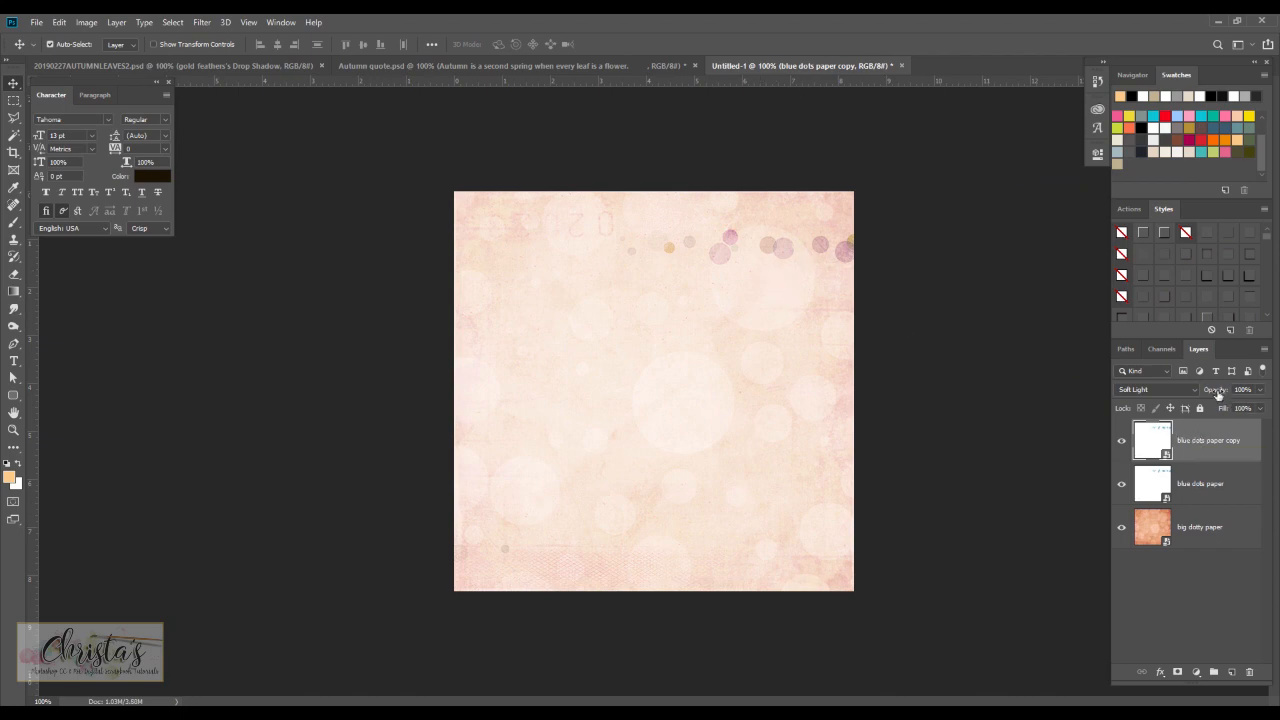
{"action": "left_click_drag", "start_coordinate": [1217, 392], "coordinate": [1198, 386]}
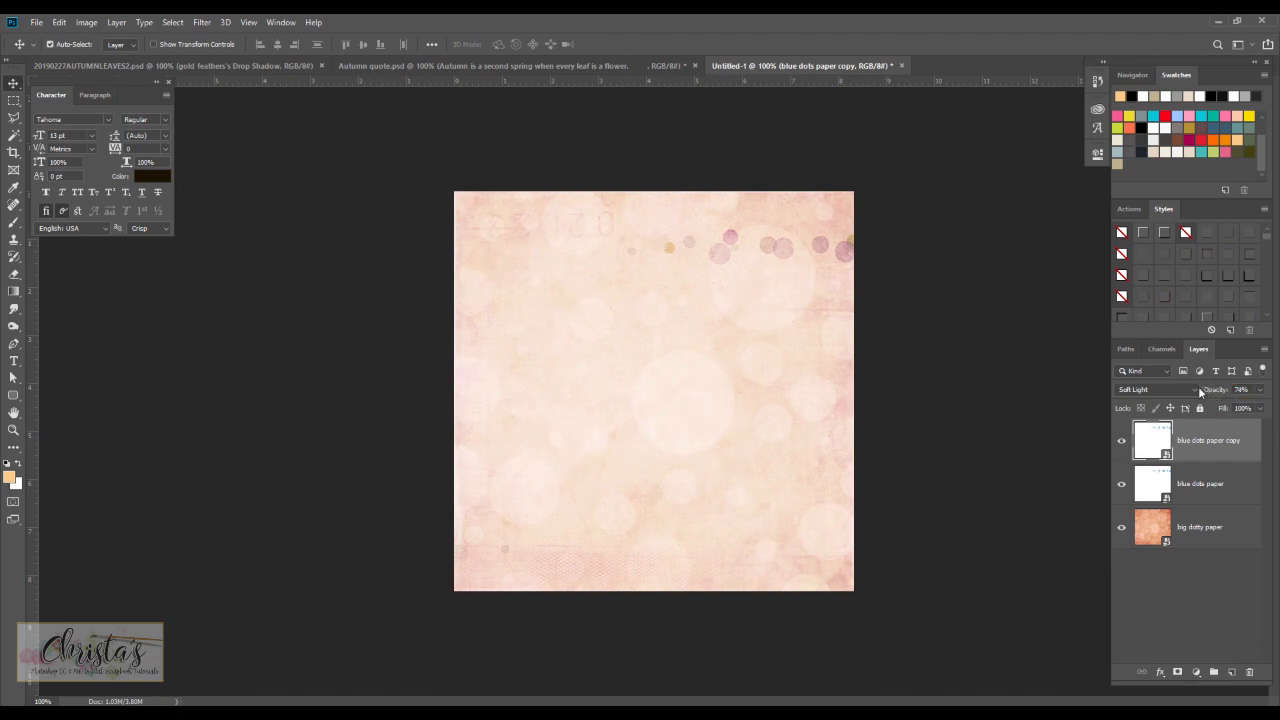
- Hide and show the two blue dots paper layers to compare their effect on the big dotty paper background
{"action": "left_click", "coordinate": [1121, 440]}
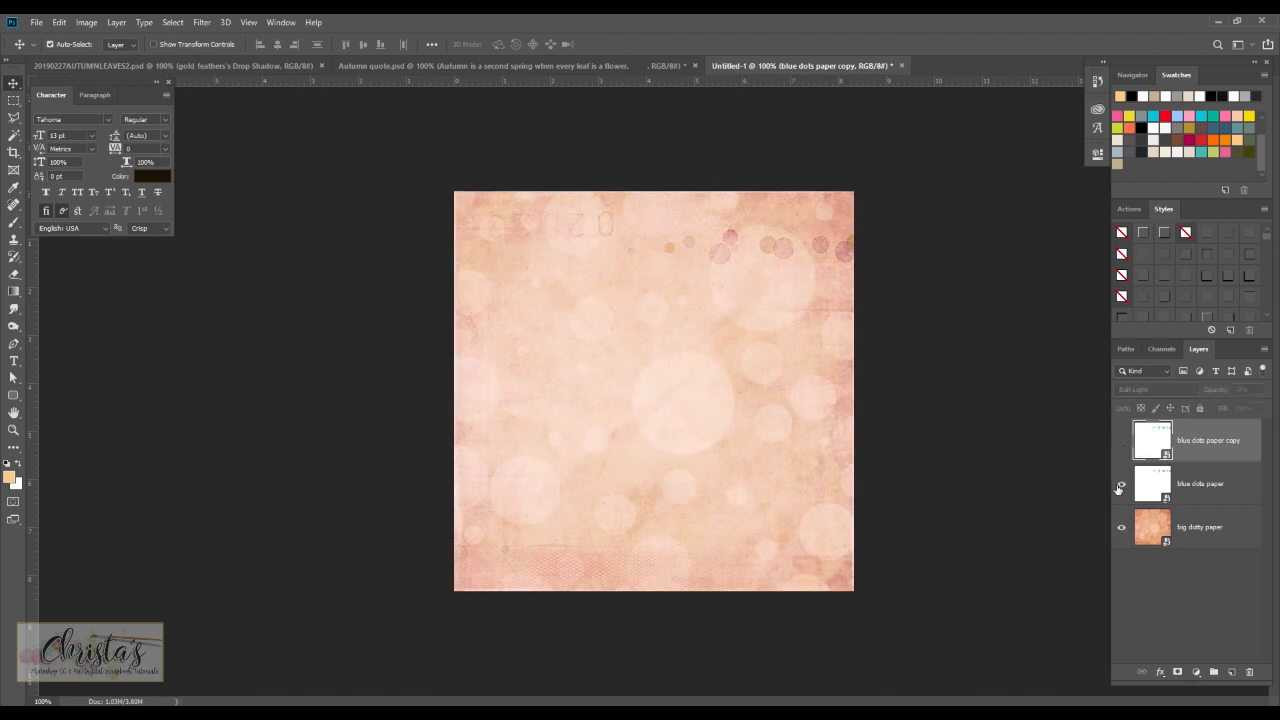
{"action": "left_click", "coordinate": [1121, 484]}
{"action": "left_click", "coordinate": [1121, 485]}
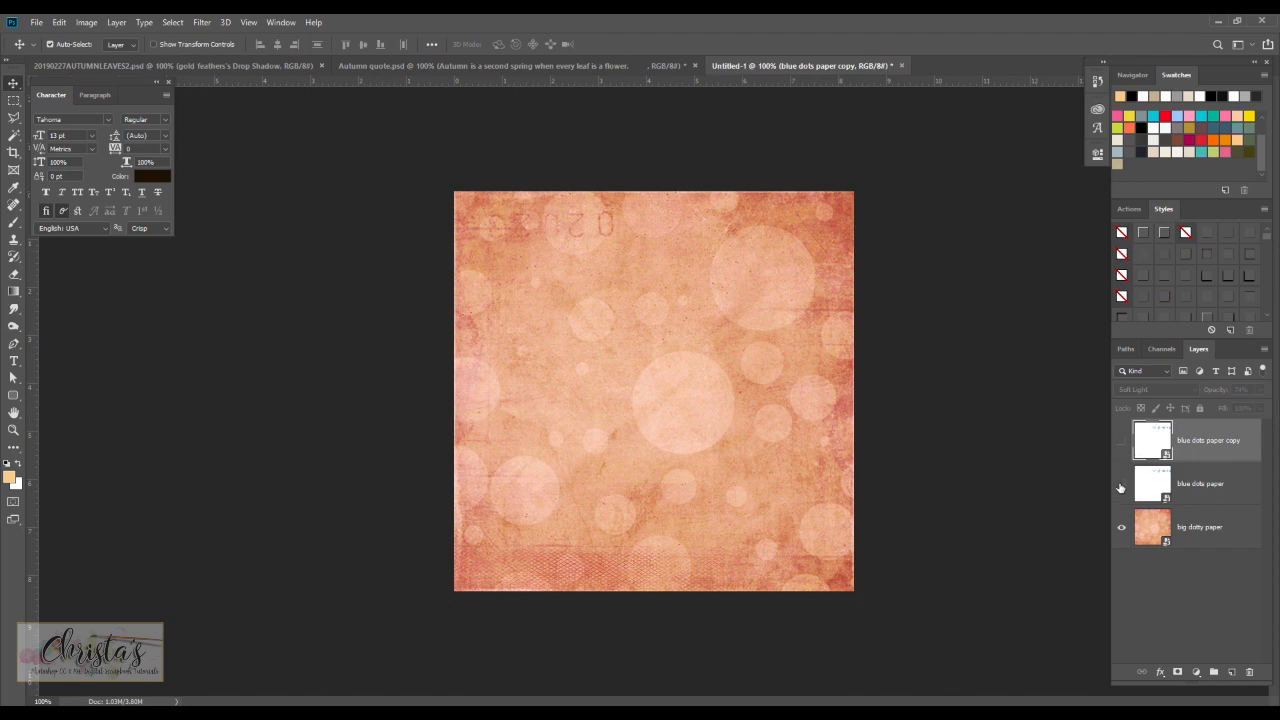
{"action": "left_click", "coordinate": [1172, 486]}
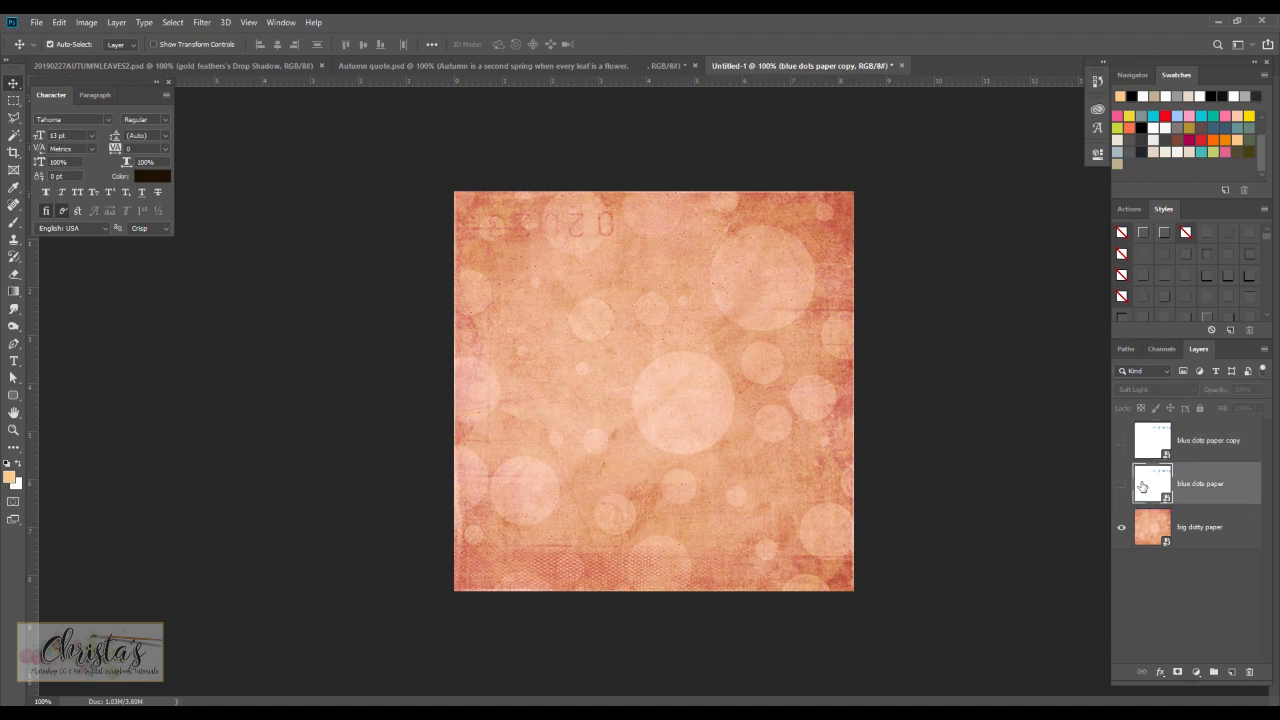
{"action": "left_click", "coordinate": [1121, 485]}
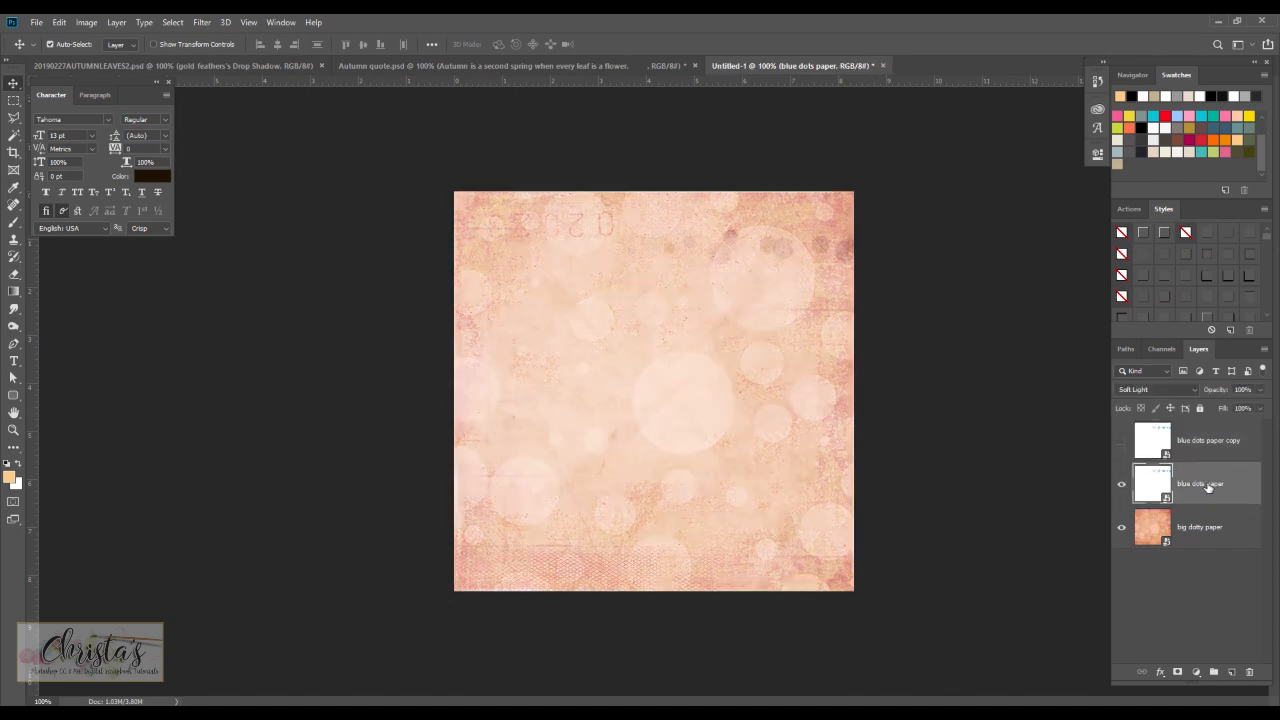
{"action": "left_click", "coordinate": [1123, 441]}
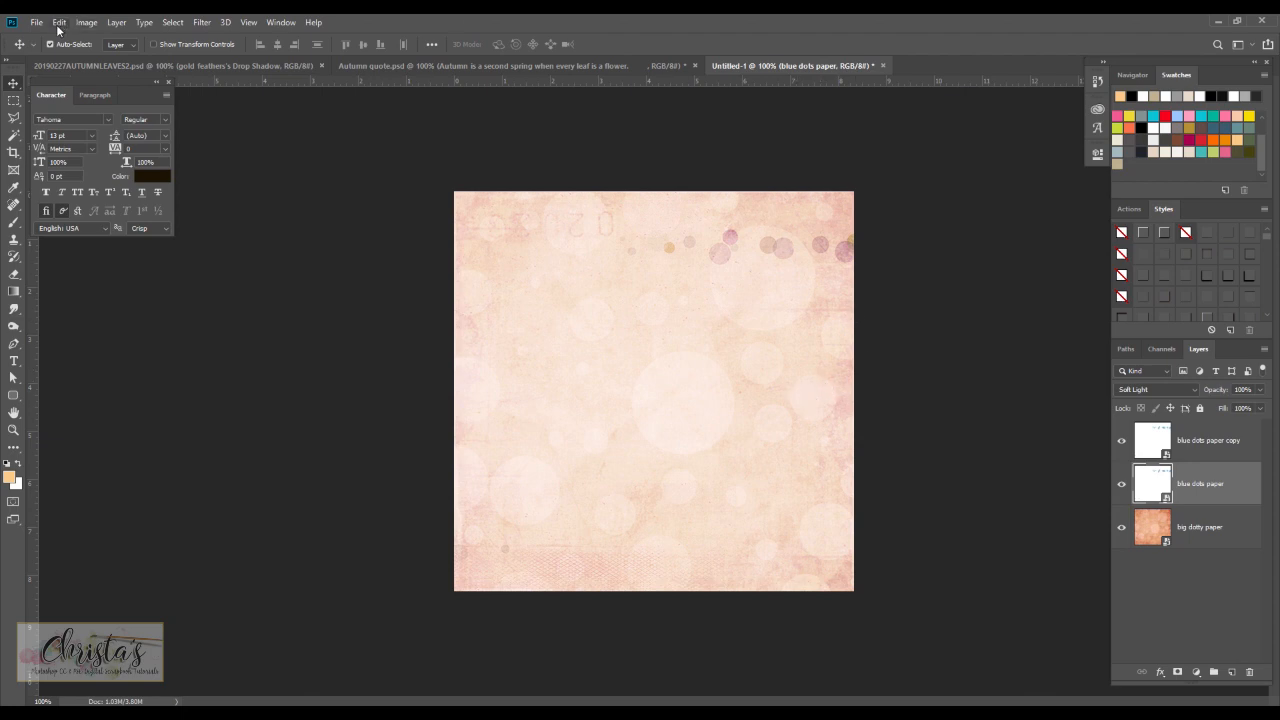
- Place the painted edge image embedded, scaled to about 71% so it slightly overlaps the canvas edges, and move its layer above all others
{"action": "left_click", "coordinate": [37, 22]}
{"action": "left_click", "coordinate": [91, 273]}
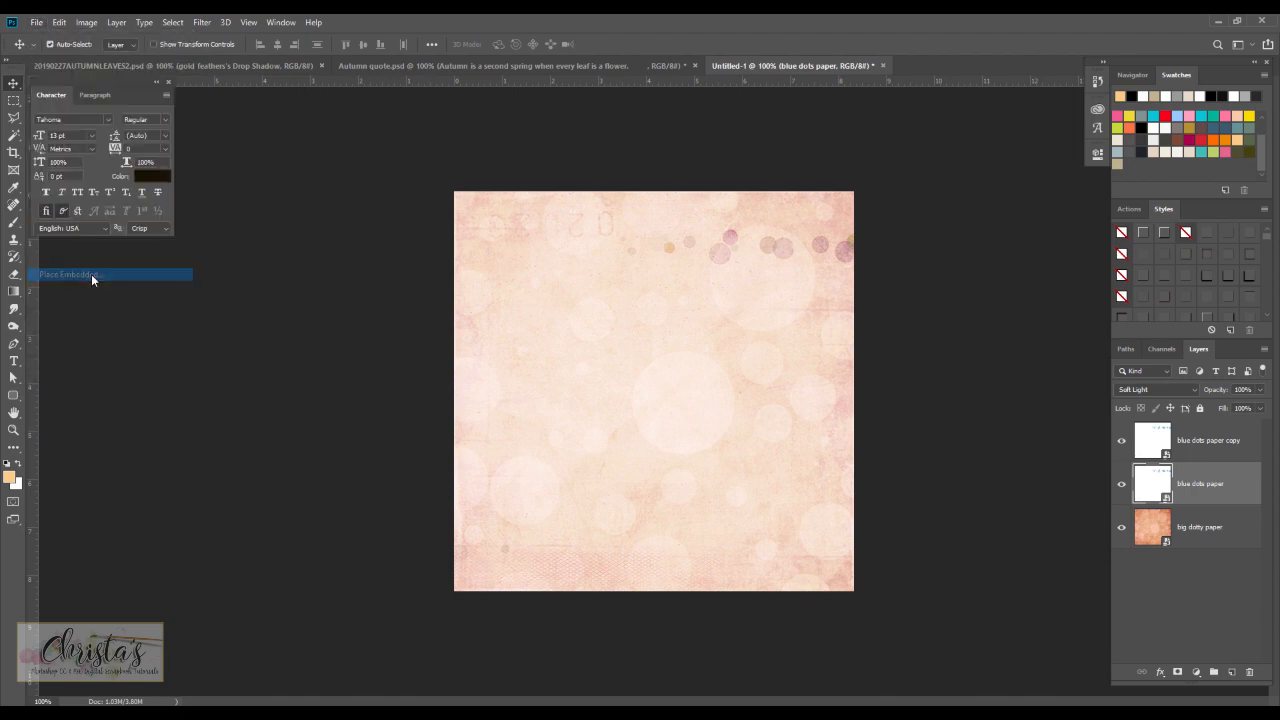
{"action": "double_click", "coordinate": [511, 225]}
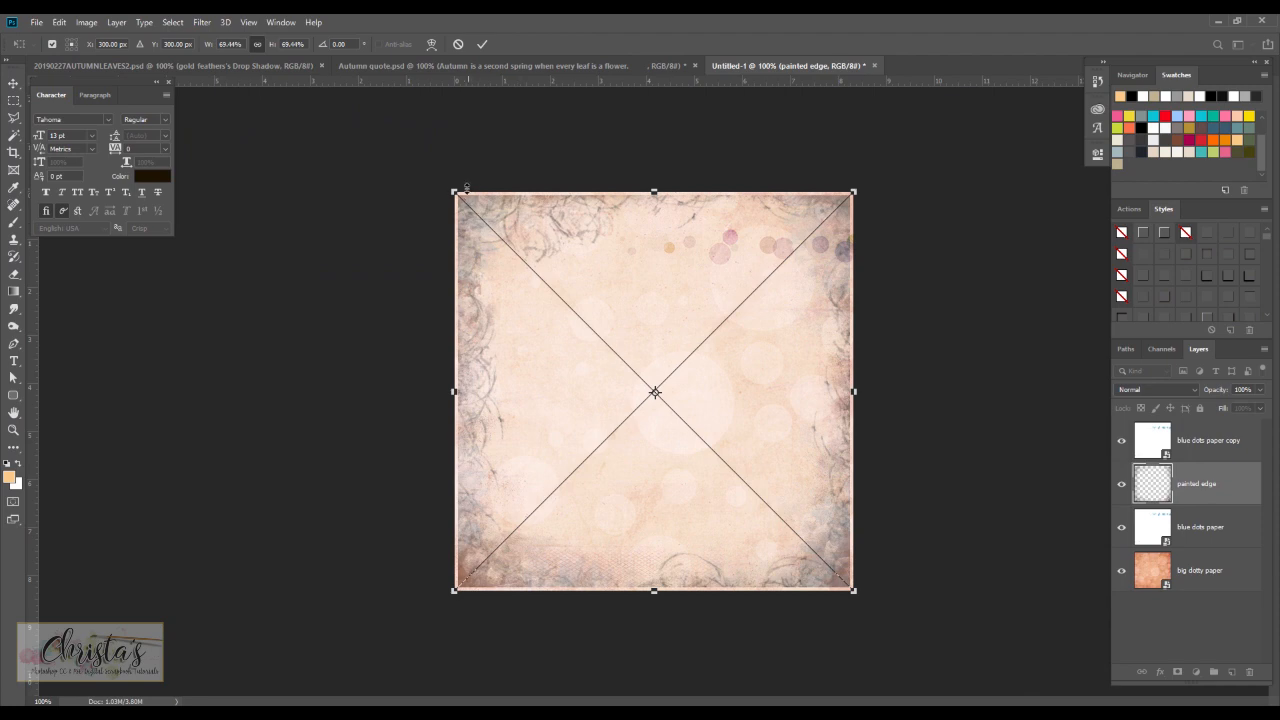
{"action": "left_click_drag", "start_coordinate": [454, 191], "coordinate": [448, 186]}
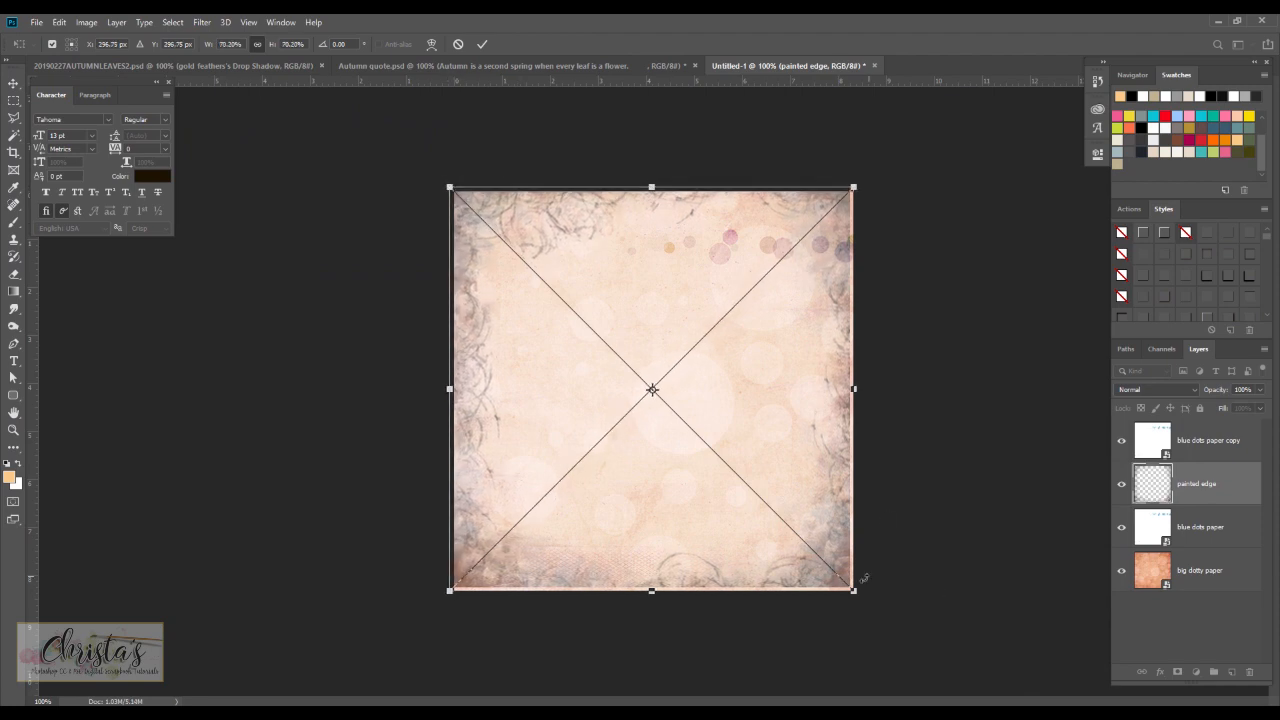
{"action": "left_click_drag", "start_coordinate": [855, 592], "coordinate": [860, 595]}
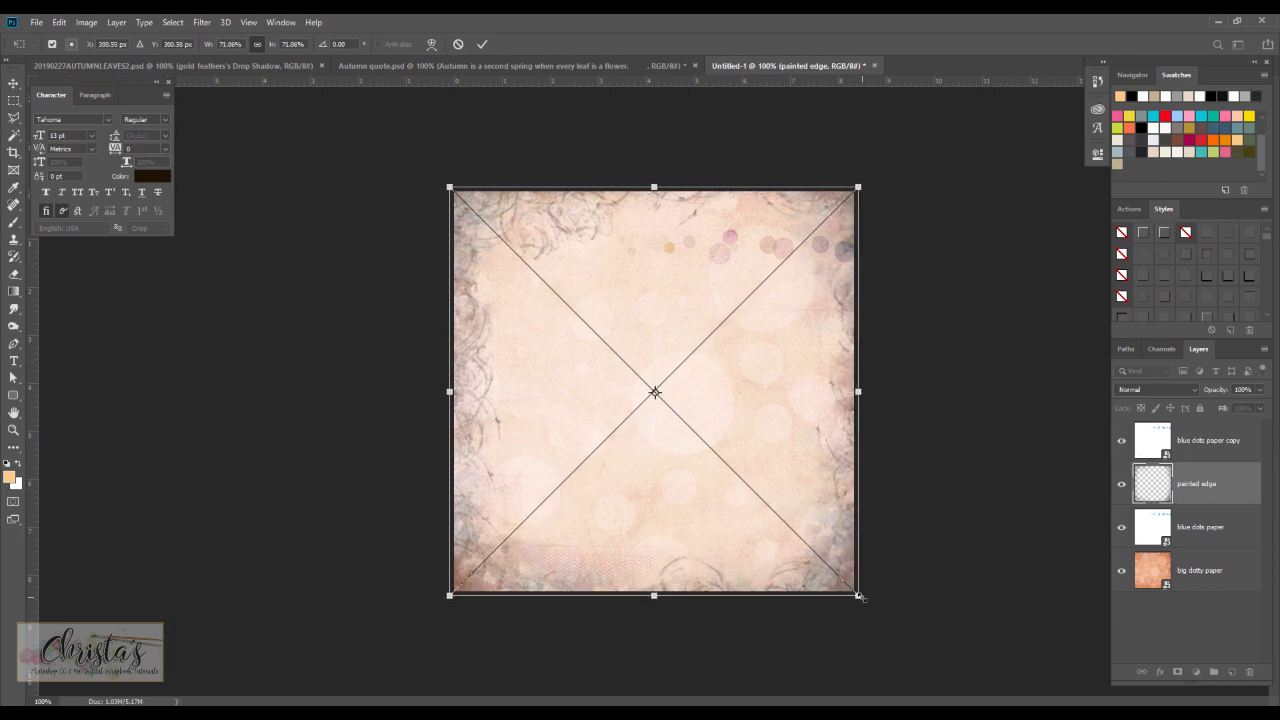
{"action": "left_click", "coordinate": [481, 44]}
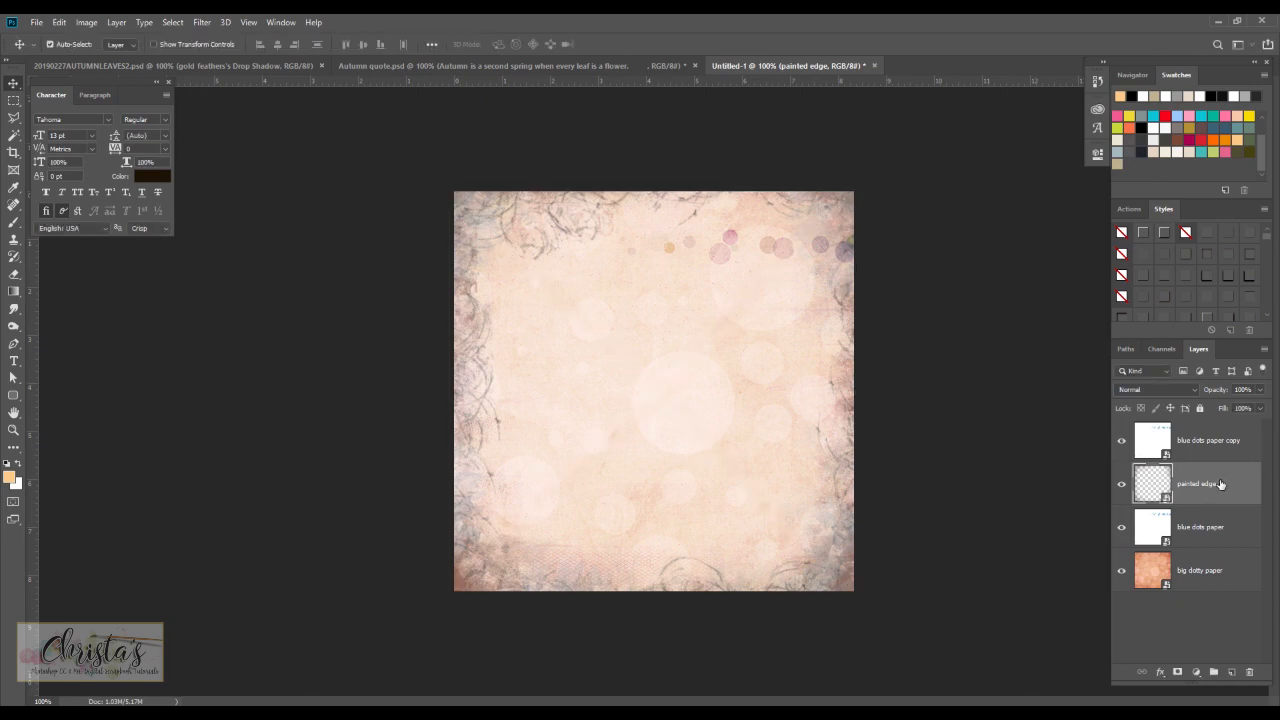
{"action": "left_click_drag", "start_coordinate": [1220, 483], "coordinate": [1212, 424]}
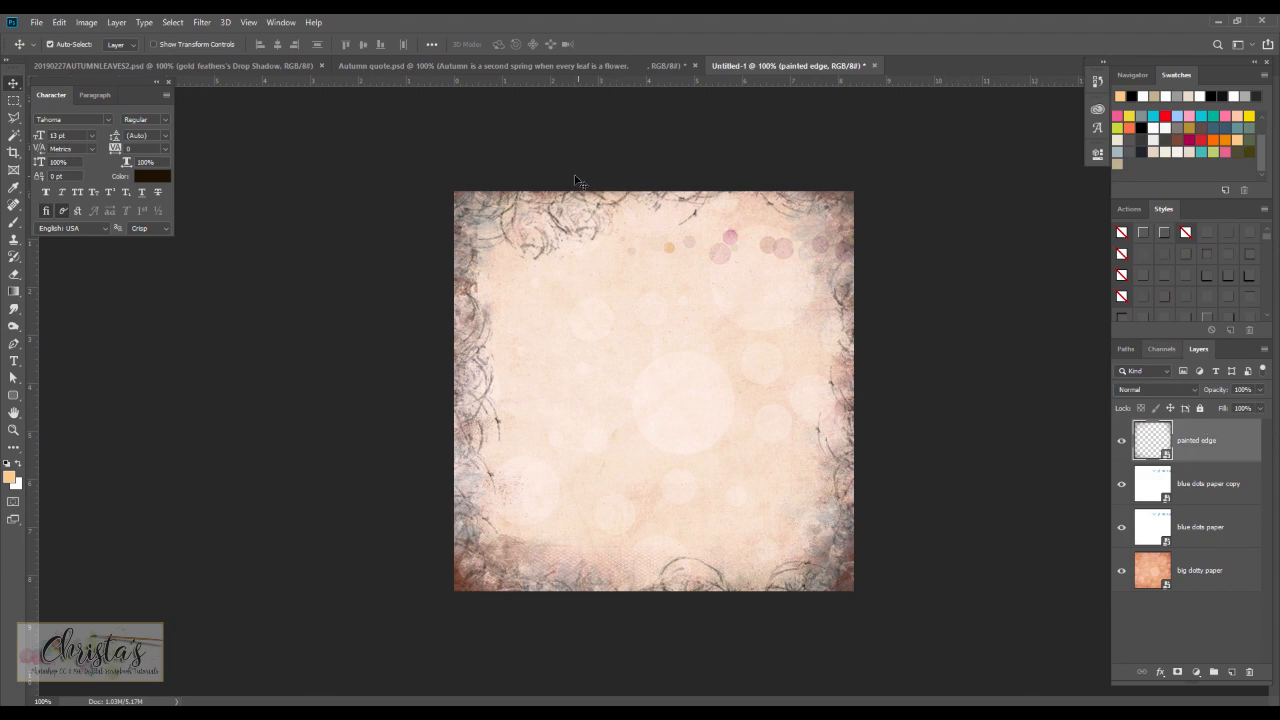
- Place the scrapbook 03 frame image embedded, scaled to about 43% and positioned slightly up and right of the canvas centre
{"action": "left_click", "coordinate": [33, 24]}
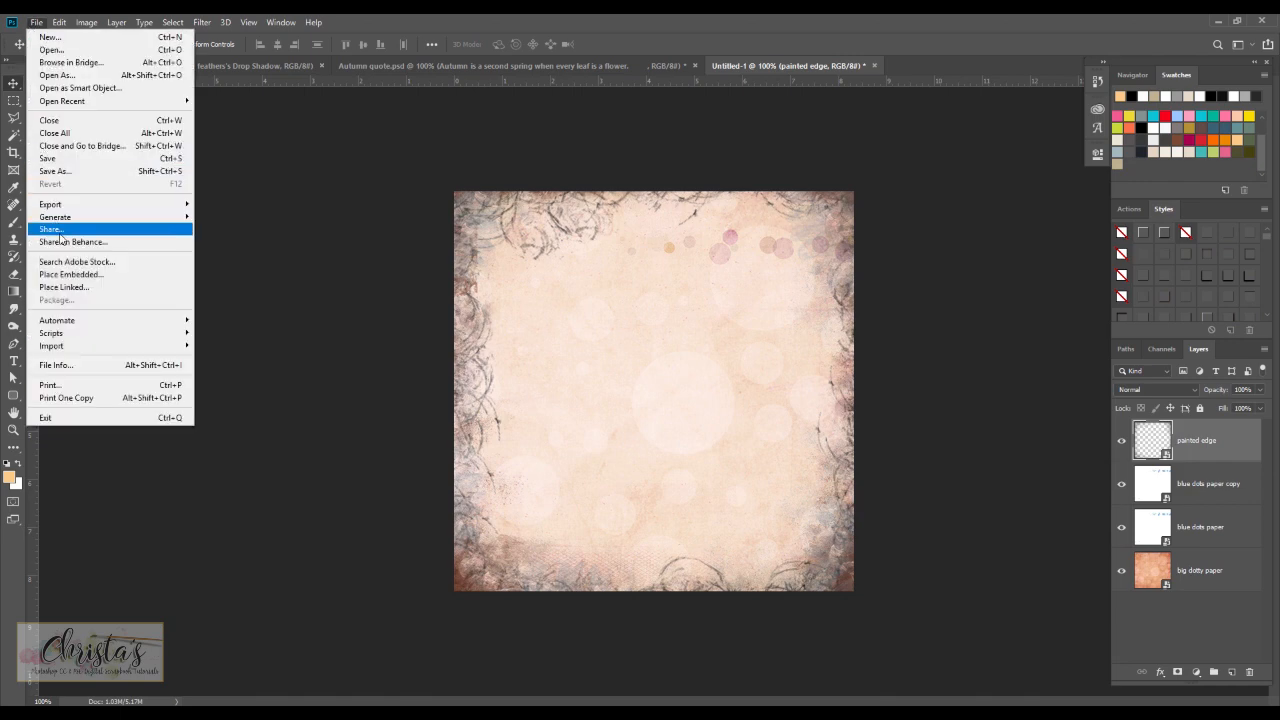
{"action": "left_click", "coordinate": [75, 276]}
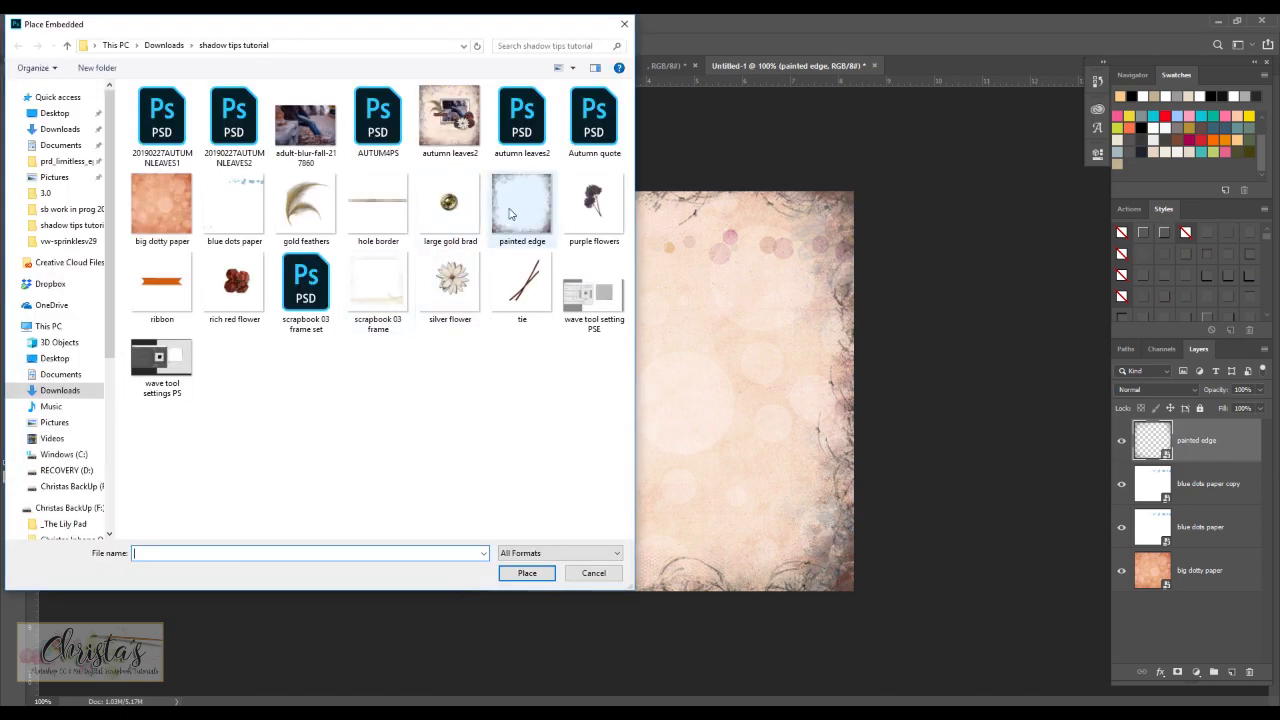
{"action": "double_click", "coordinate": [380, 284]}
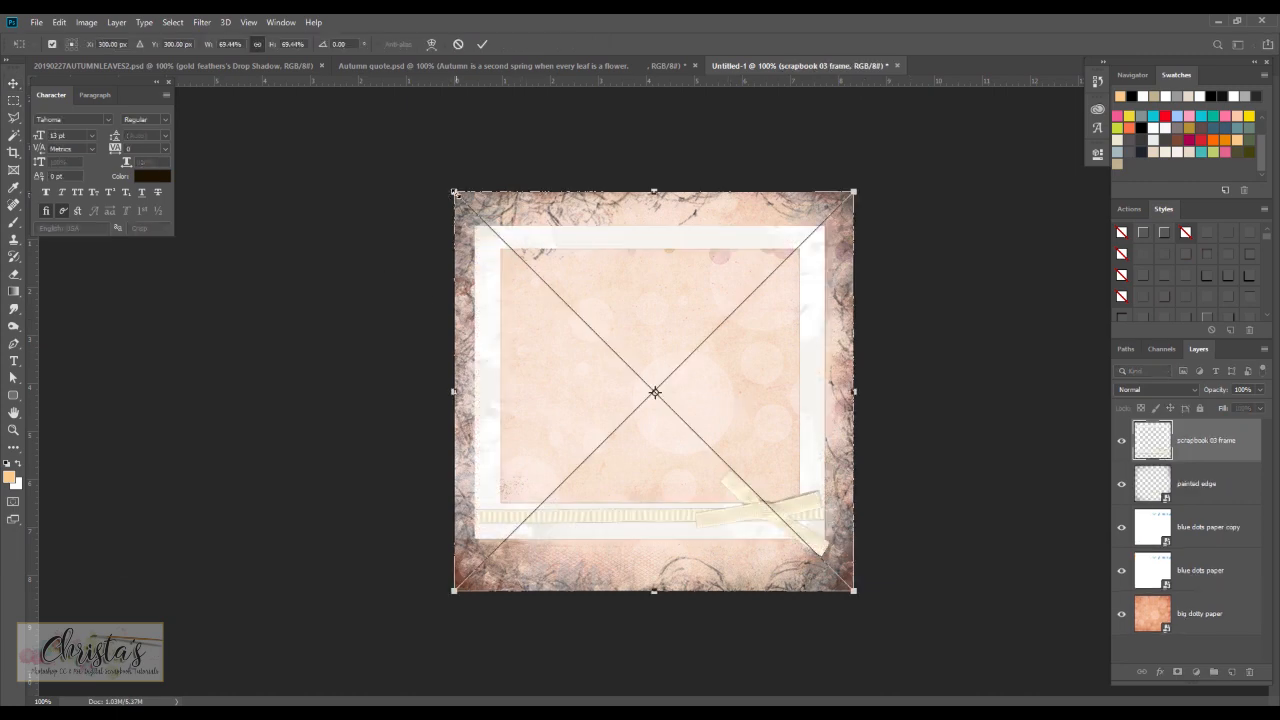
{"action": "left_click_drag", "start_coordinate": [455, 192], "coordinate": [620, 334]}
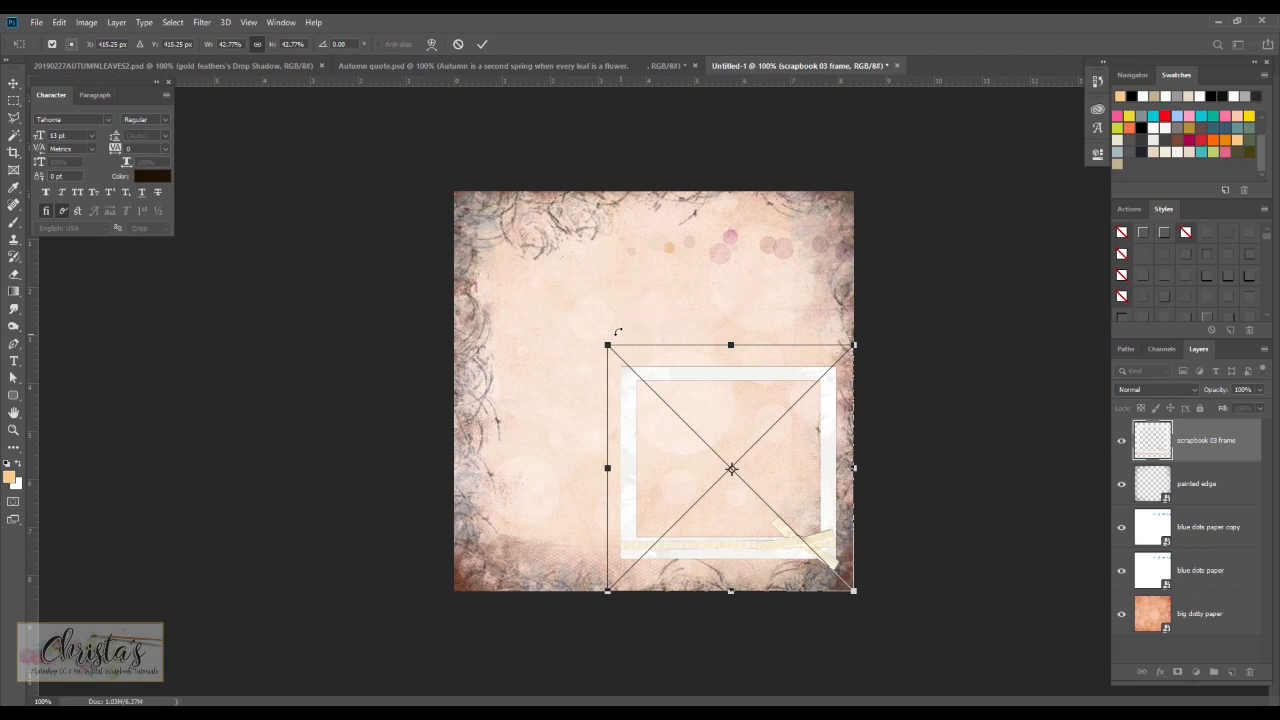
{"action": "left_click_drag", "start_coordinate": [737, 372], "coordinate": [703, 289]}
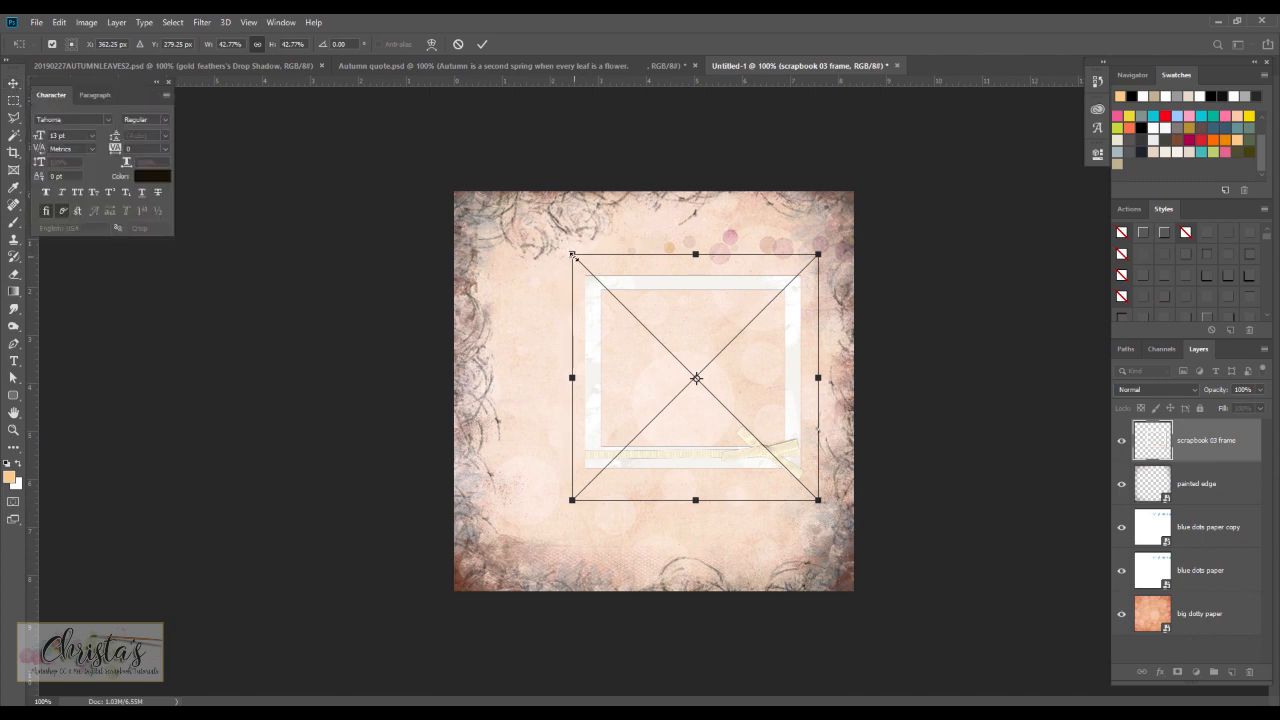
{"action": "left_click", "coordinate": [13, 83]}
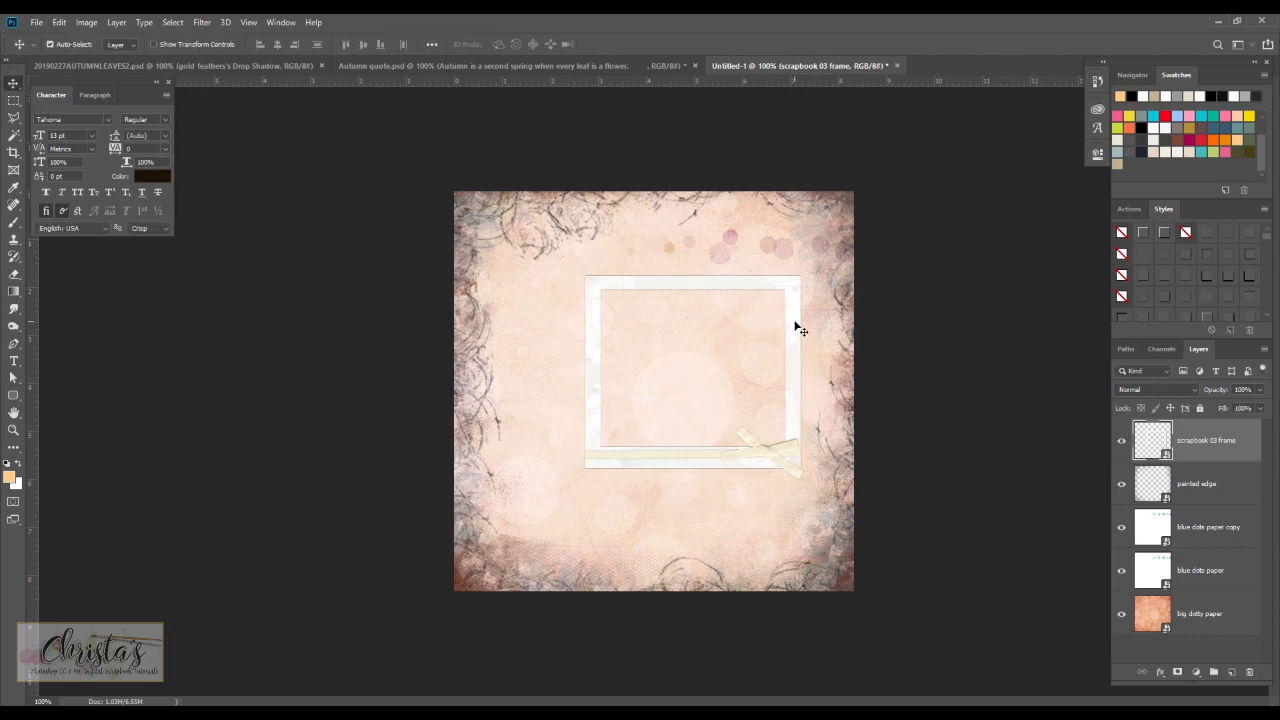
- Add a Drop Shadow effect to the scrapbook 03 frame layer and keep its settings dialog clear of the frame
{"action": "left_click_drag", "start_coordinate": [794, 323], "coordinate": [797, 328]}
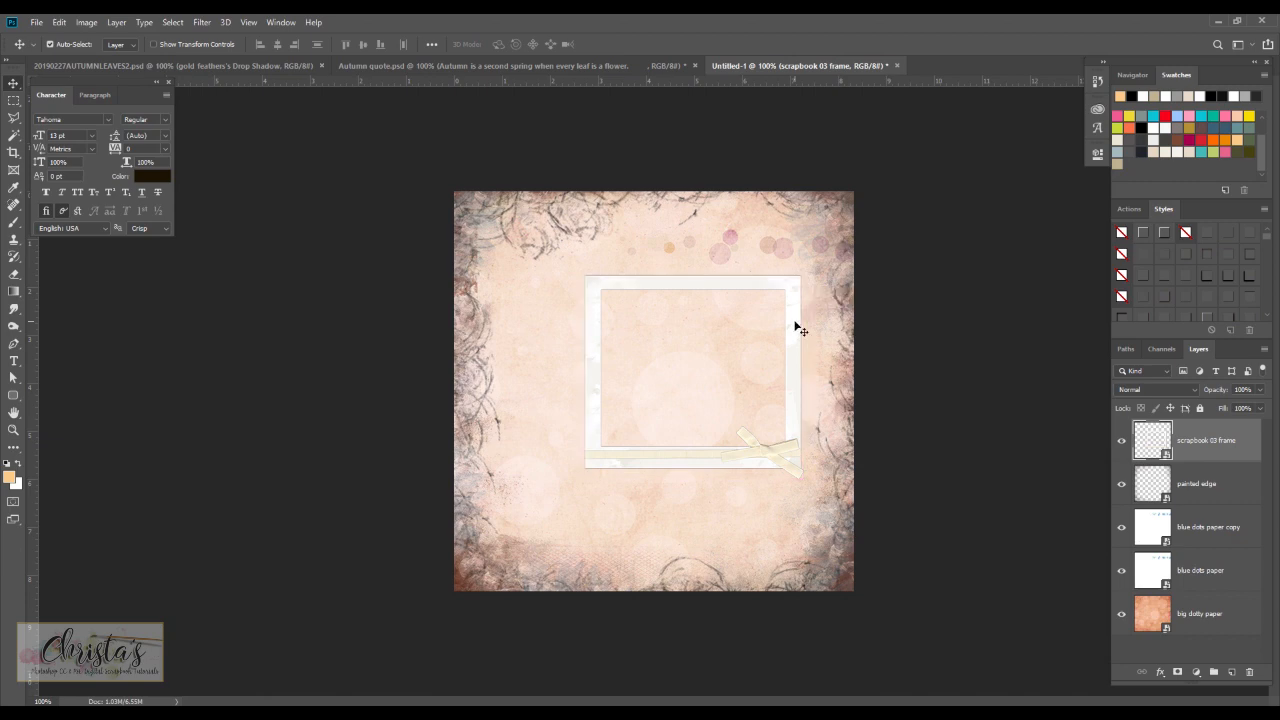
{"action": "left_click", "coordinate": [1160, 674]}
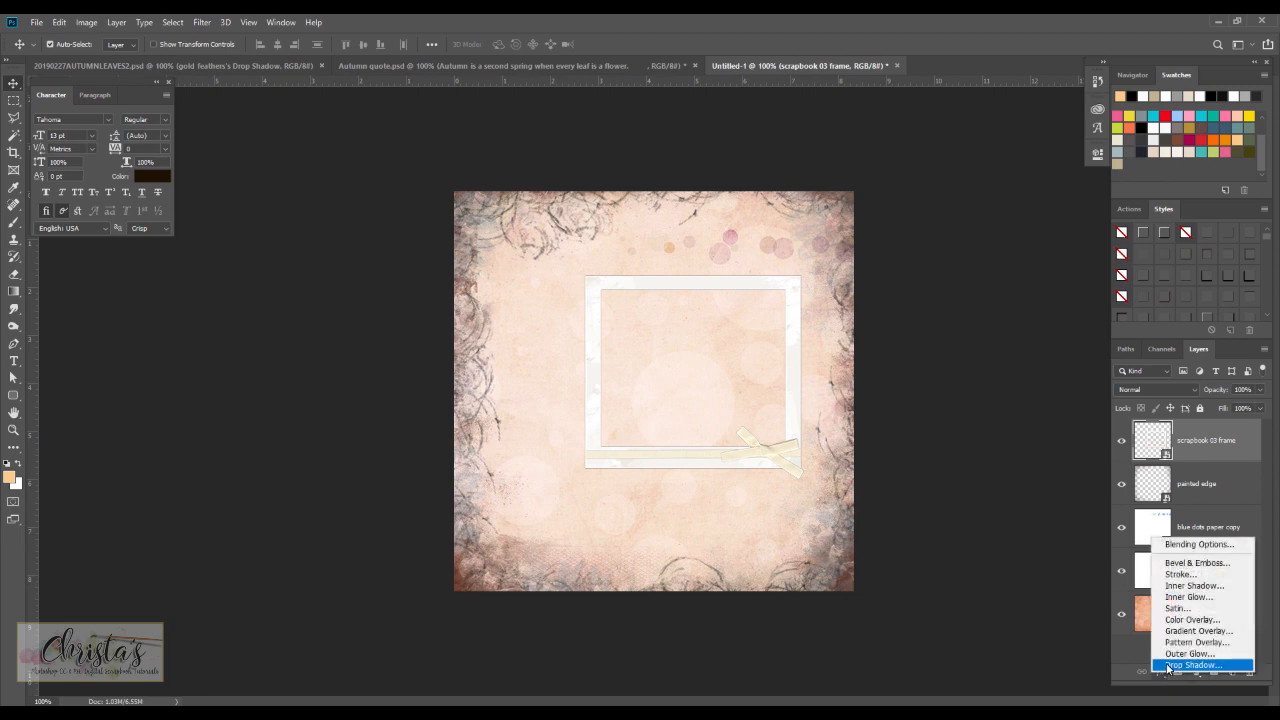
{"action": "left_click", "coordinate": [1167, 665]}
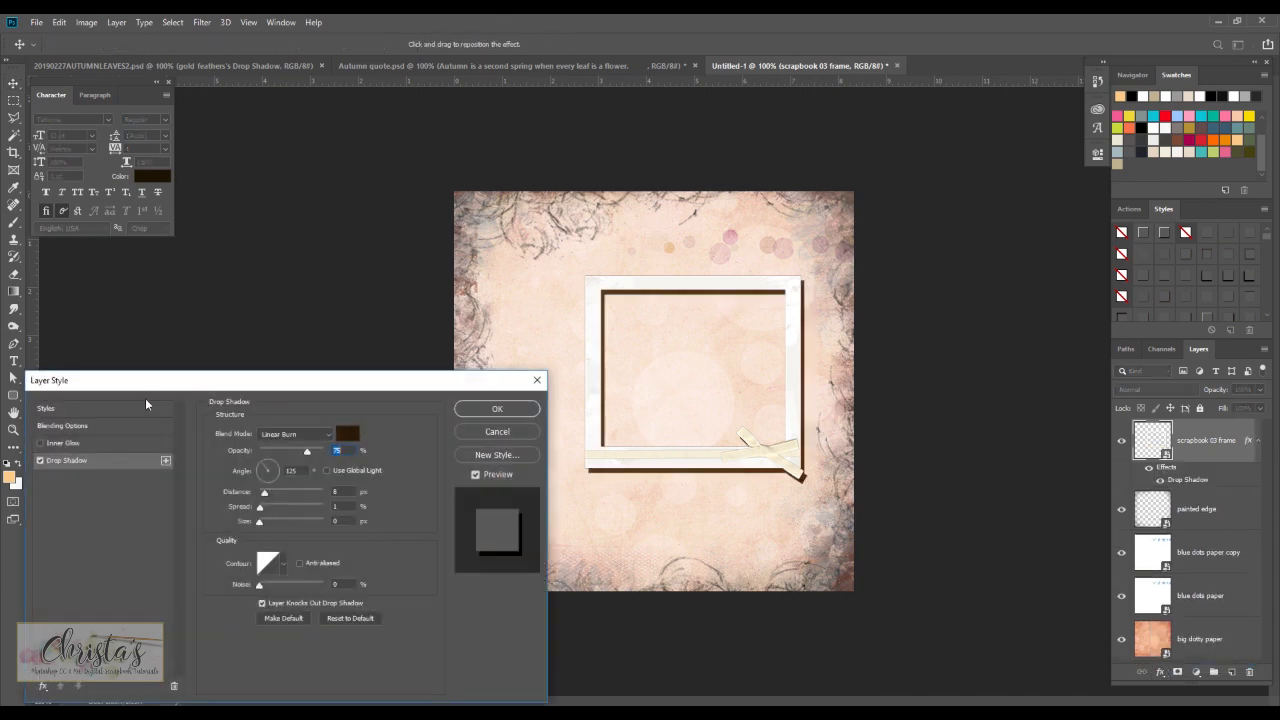
{"action": "left_click_drag", "start_coordinate": [163, 386], "coordinate": [160, 357]}
{"action": "left_click_drag", "start_coordinate": [167, 288], "coordinate": [167, 286]}
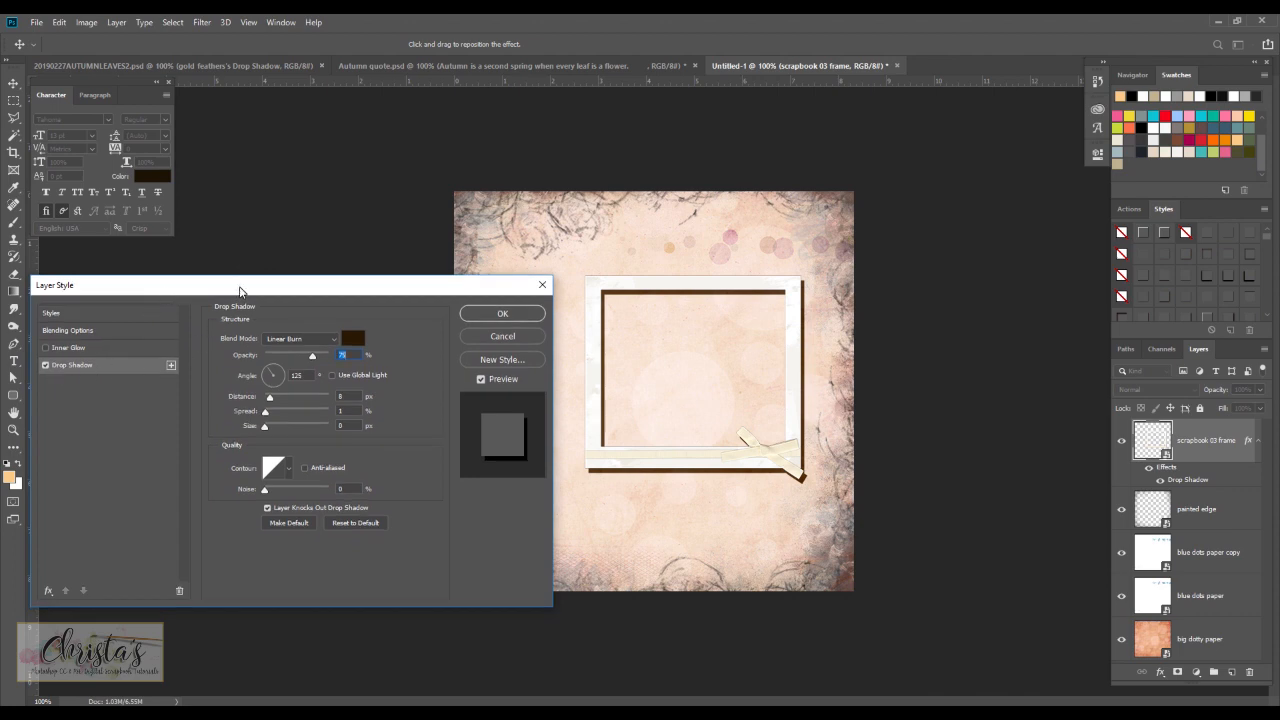
{"action": "left_click_drag", "start_coordinate": [239, 292], "coordinate": [243, 315]}
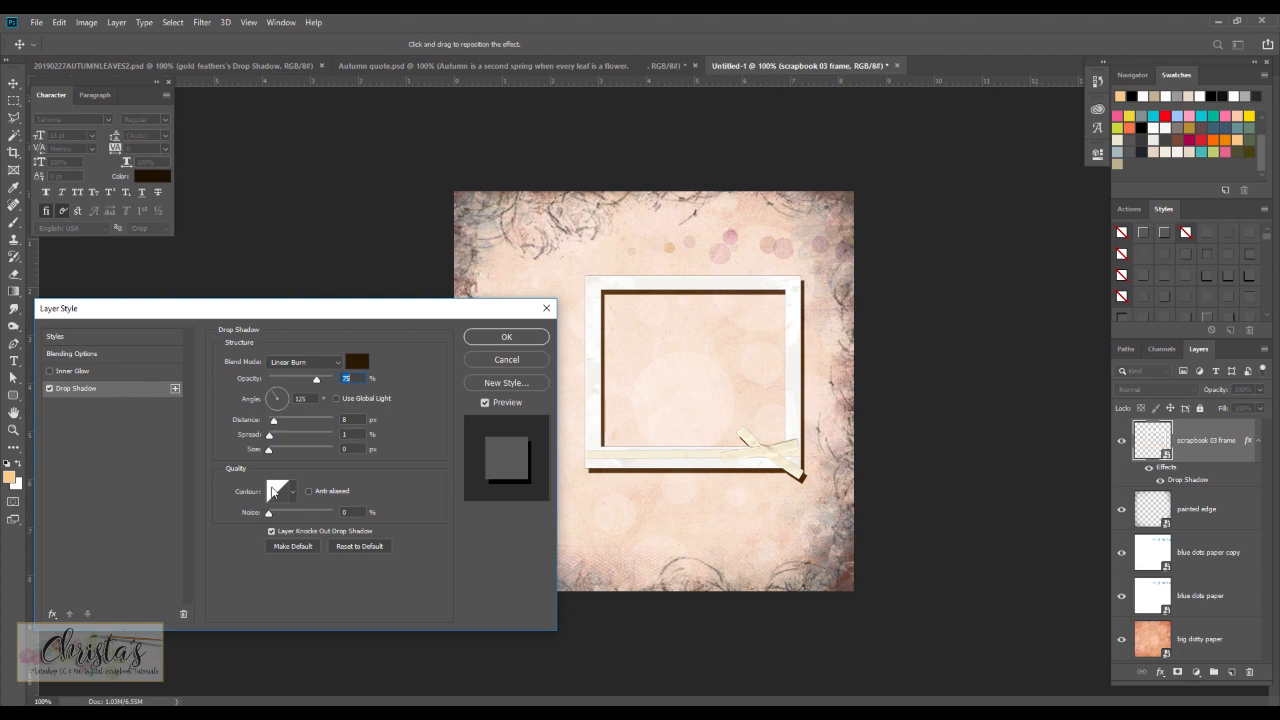
- Try drop shadow angles of 45° and 120° on the frame with the shadow distance at 7 px
{"action": "left_click_drag", "start_coordinate": [273, 423], "coordinate": [276, 425]}
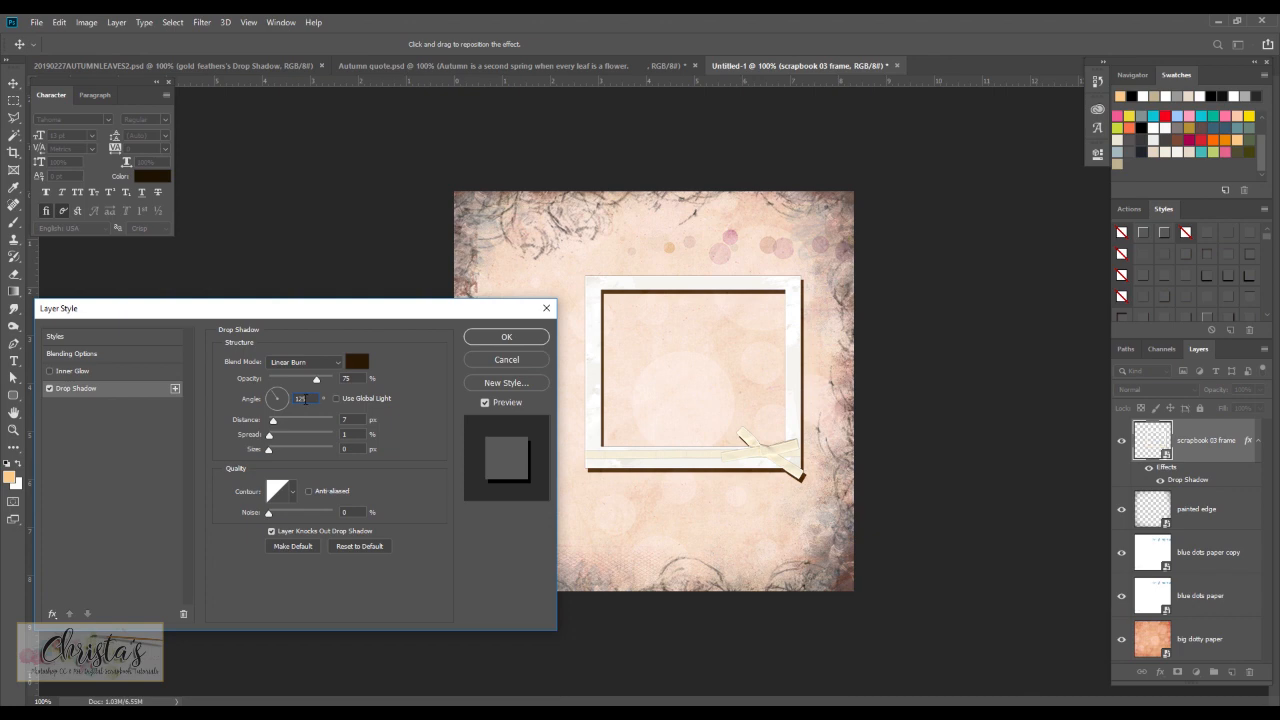
{"action": "left_click_drag", "start_coordinate": [310, 398], "coordinate": [296, 398]}
{"action": "type", "text": "45"}
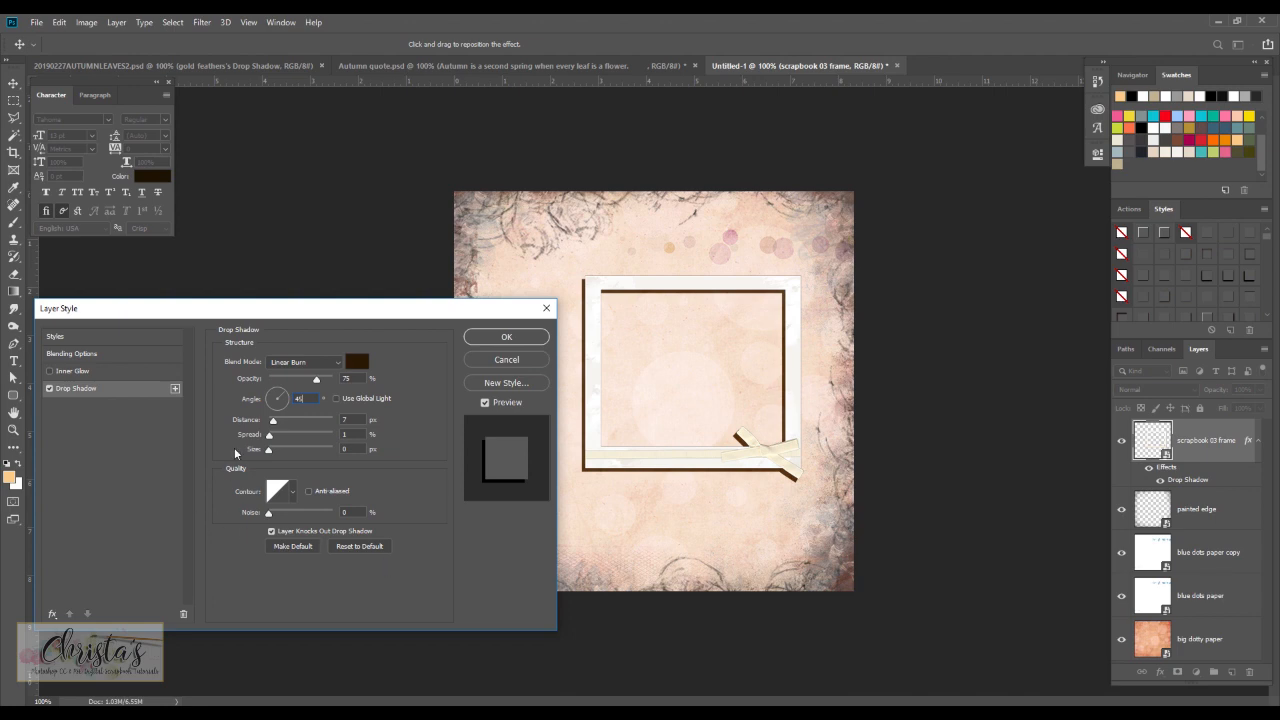
{"action": "double_click", "coordinate": [300, 398]}
{"action": "type", "text": "120"}
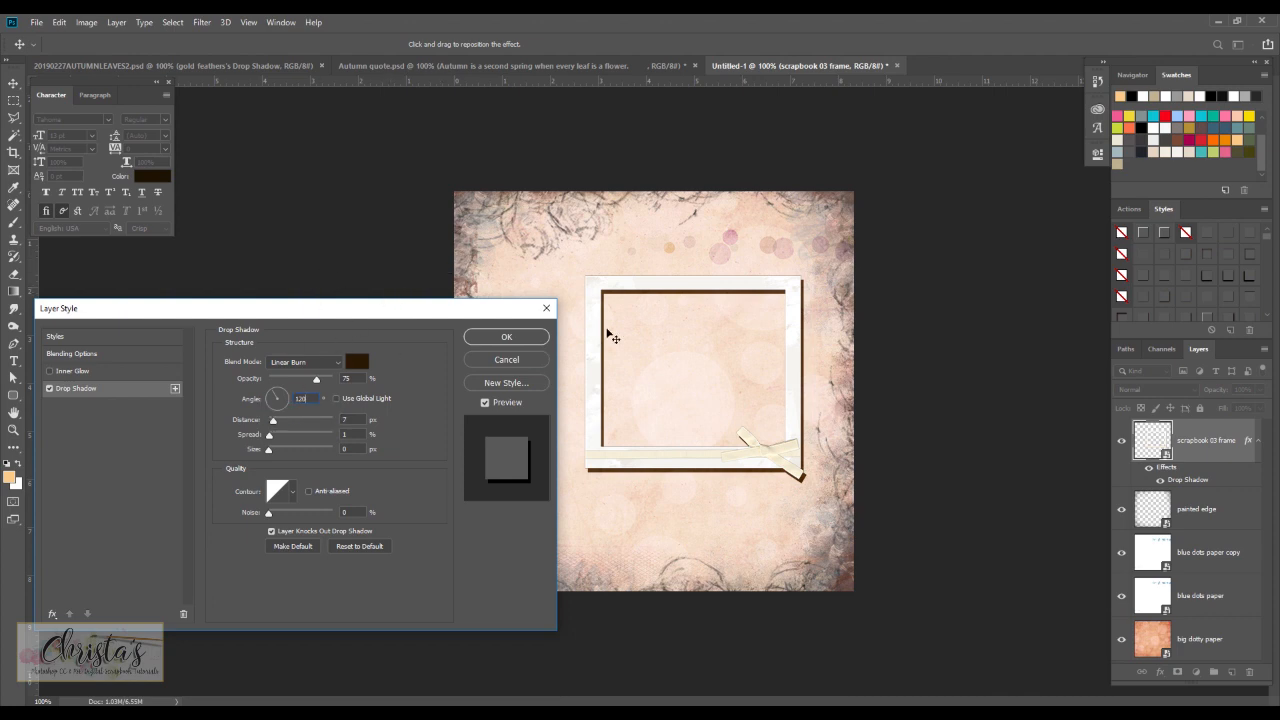
- Reposition the frame's drop shadow to an angle of 45° and a distance of 4 px
{"action": "left_click_drag", "start_coordinate": [765, 412], "coordinate": [759, 405]}
{"action": "left_click_drag", "start_coordinate": [457, 195], "coordinate": [463, 200]}
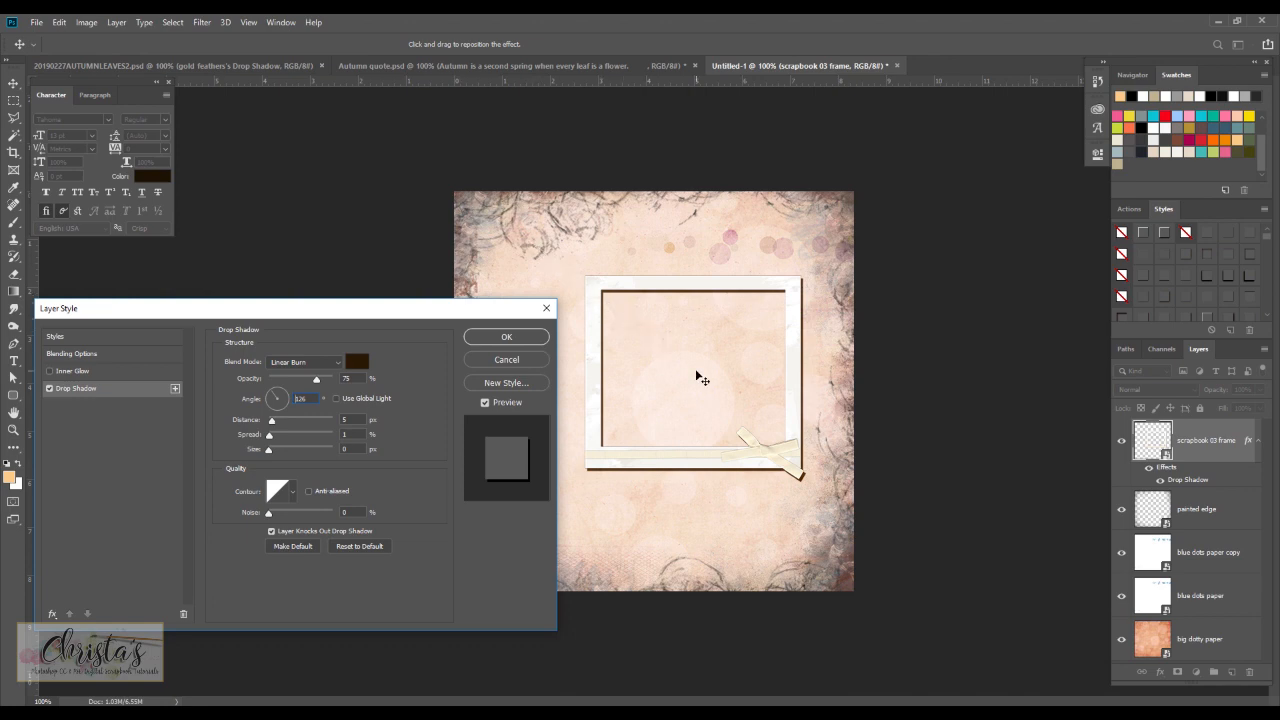
{"action": "left_click_drag", "start_coordinate": [714, 371], "coordinate": [708, 372]}
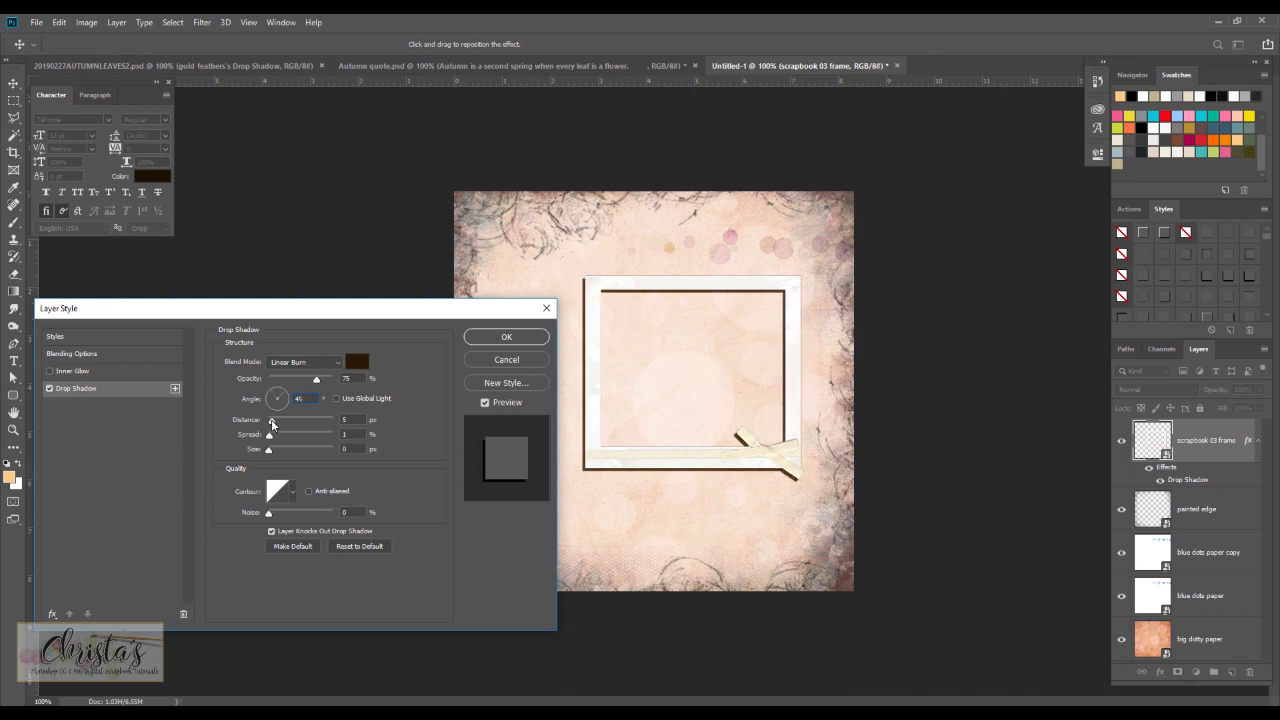
{"action": "left_click_drag", "start_coordinate": [272, 424], "coordinate": [272, 424]}
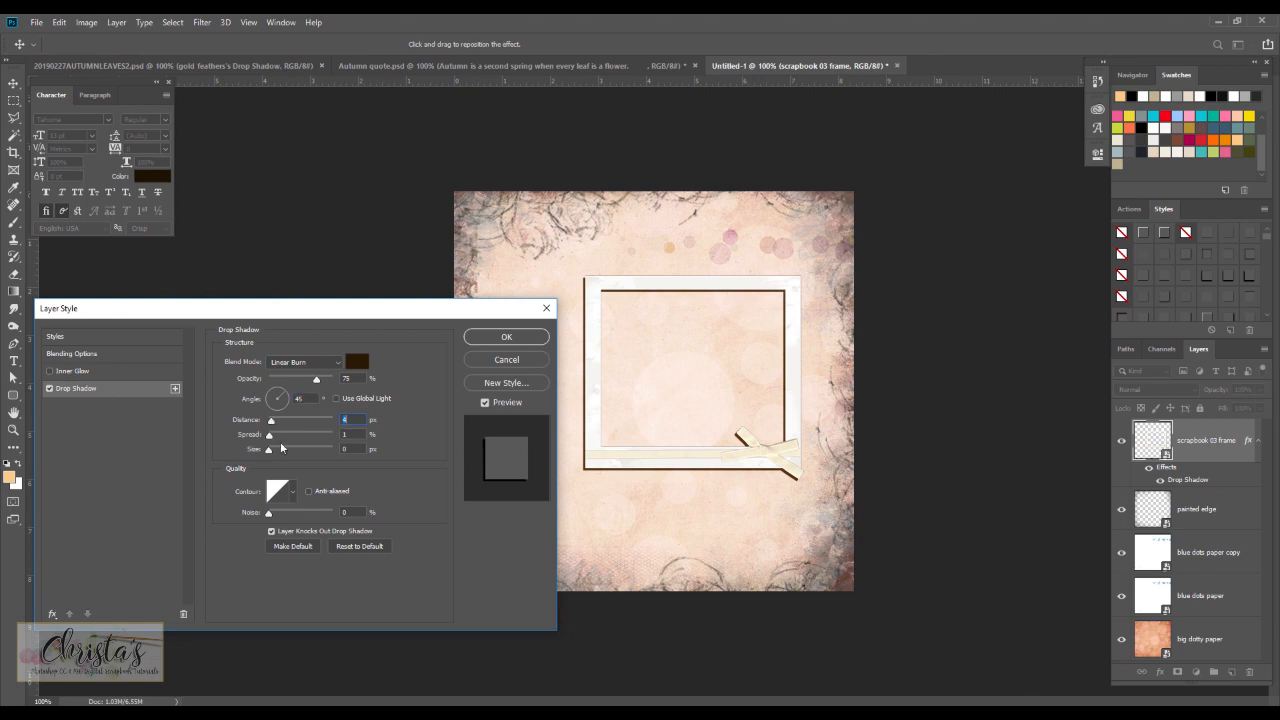
- Soften the frame's drop shadow by setting its size to 7 px, and apply the effect
{"action": "mouse_move", "coordinate": [265, 439]}
{"action": "left_mouse_down"}
{"action": "mouse_move", "coordinate": [288, 441]}
{"action": "mouse_move", "coordinate": [270, 439]}
{"action": "mouse_move", "coordinate": [275, 457]}
{"action": "left_mouse_up"}
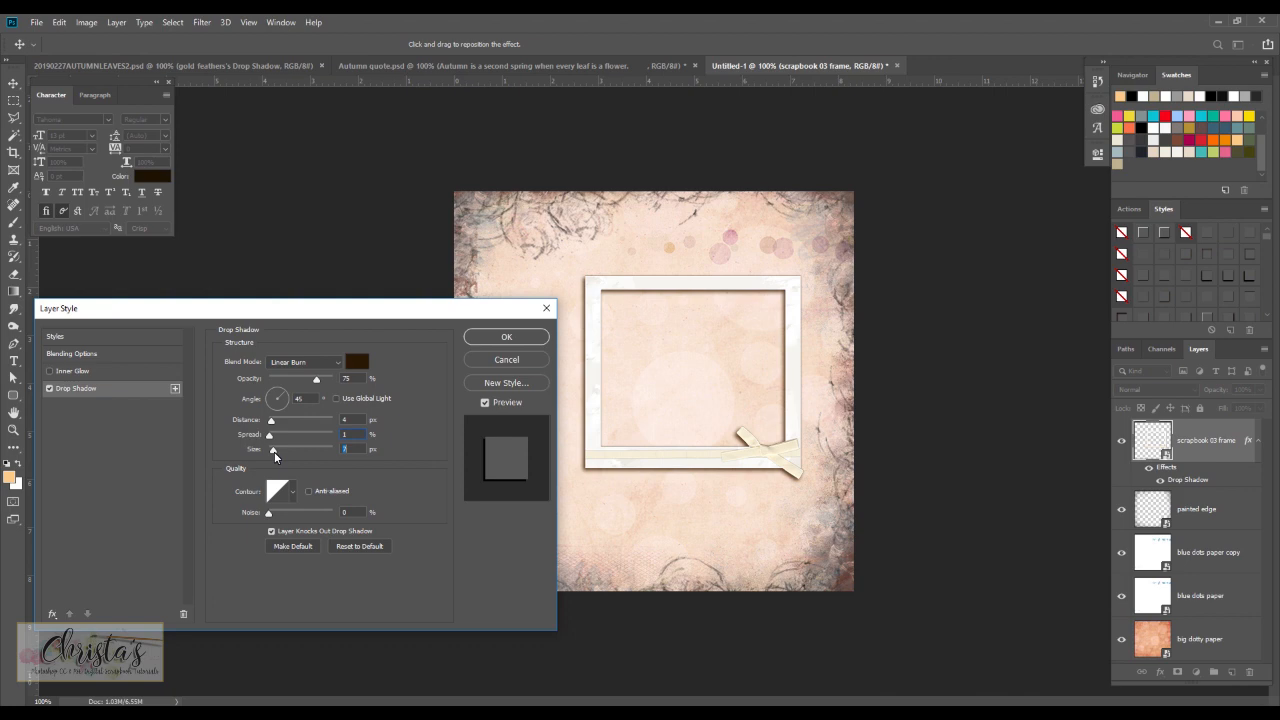
{"action": "left_click_drag", "start_coordinate": [275, 457], "coordinate": [284, 462]}
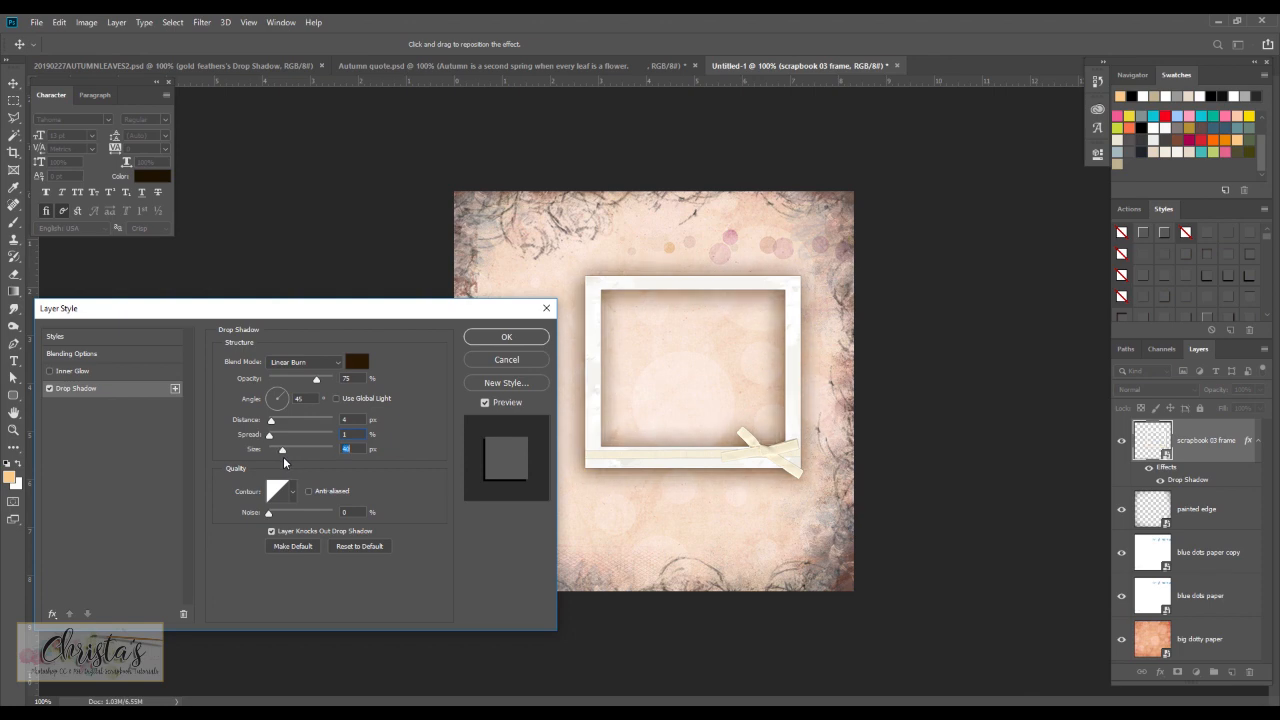
{"action": "left_click_drag", "start_coordinate": [284, 462], "coordinate": [274, 459]}
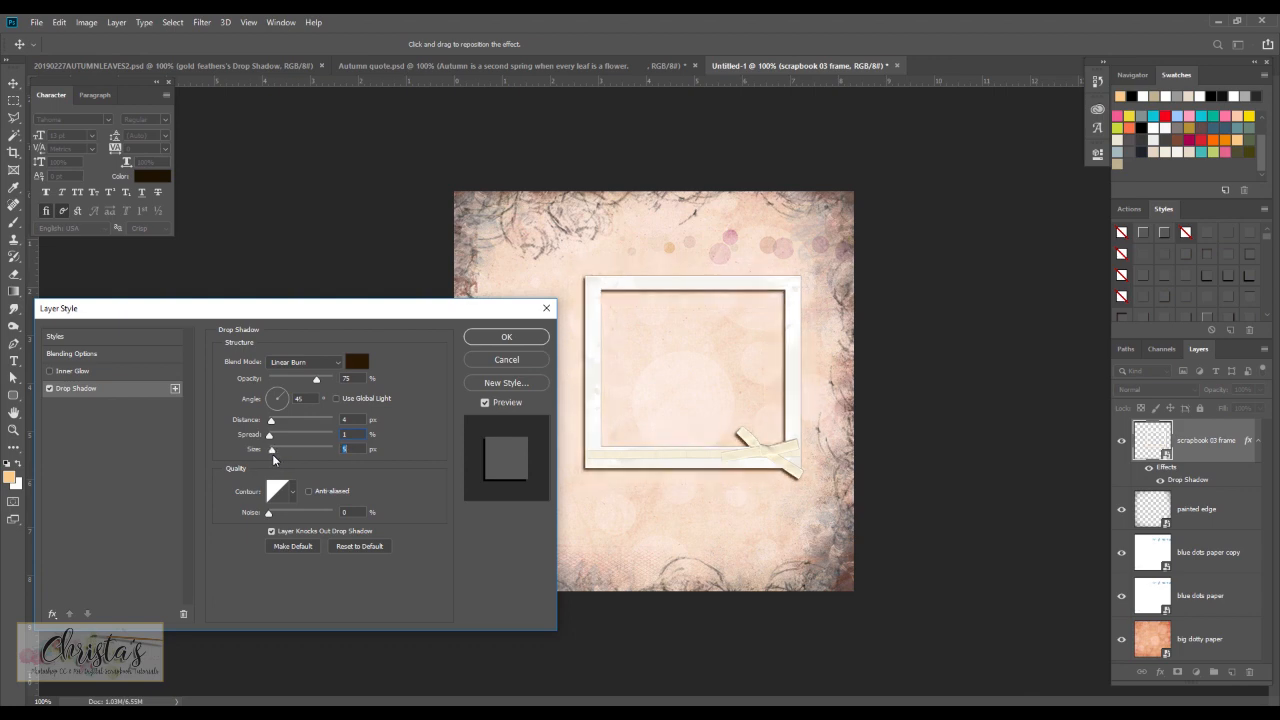
{"action": "left_click_drag", "start_coordinate": [274, 459], "coordinate": [275, 460]}
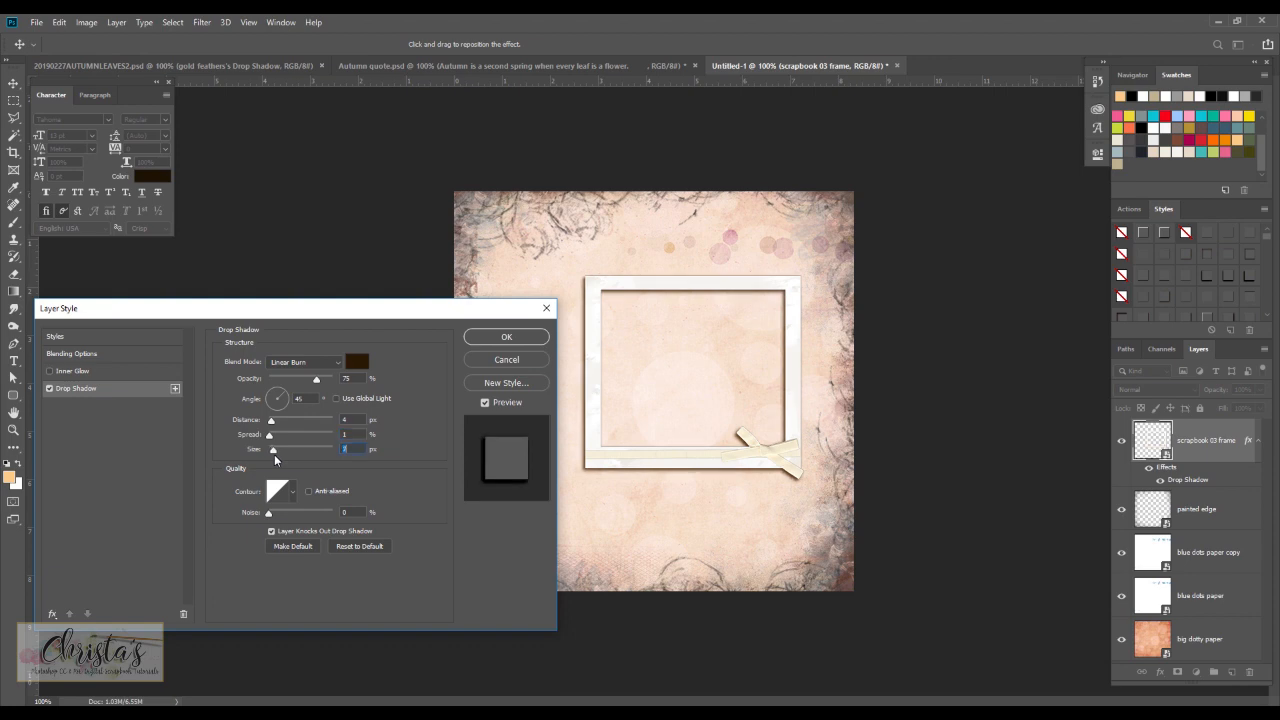
{"action": "left_click", "coordinate": [516, 340]}
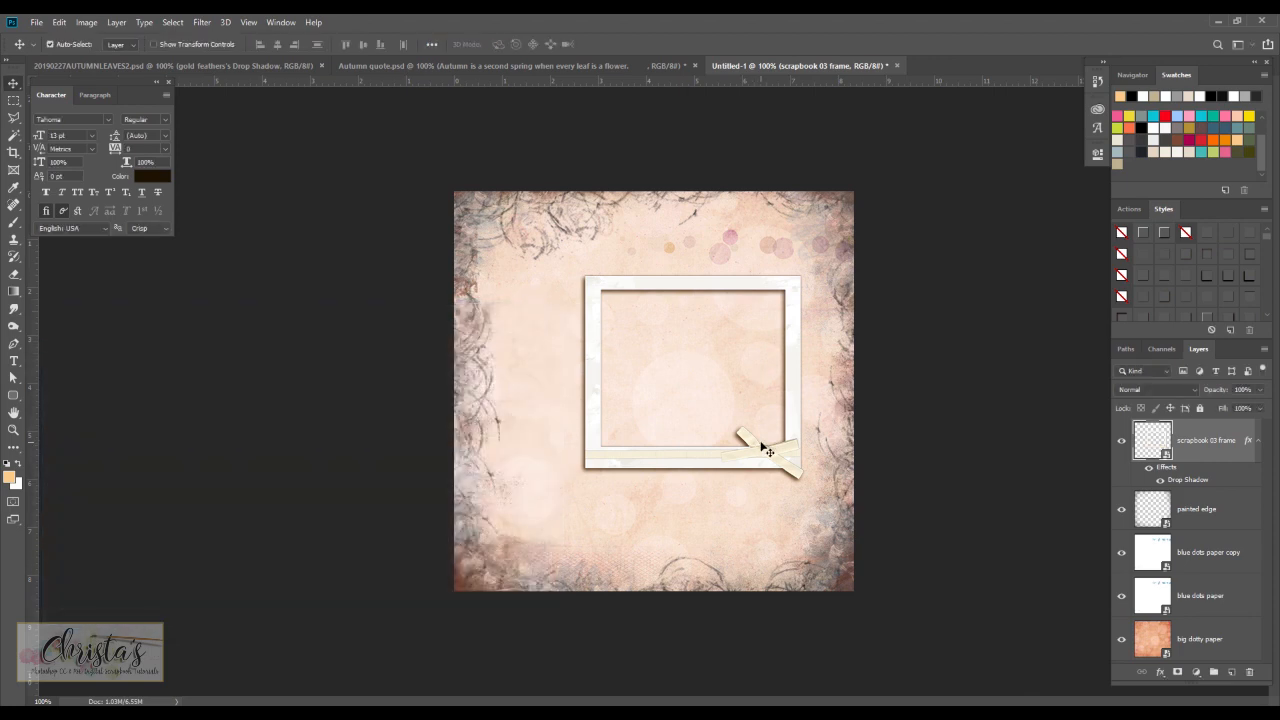
- Reopen the frame's drop shadow settings and reposition the shadow on the canvas to about 39° and 7 px distance
{"action": "double_click", "coordinate": [1187, 481]}
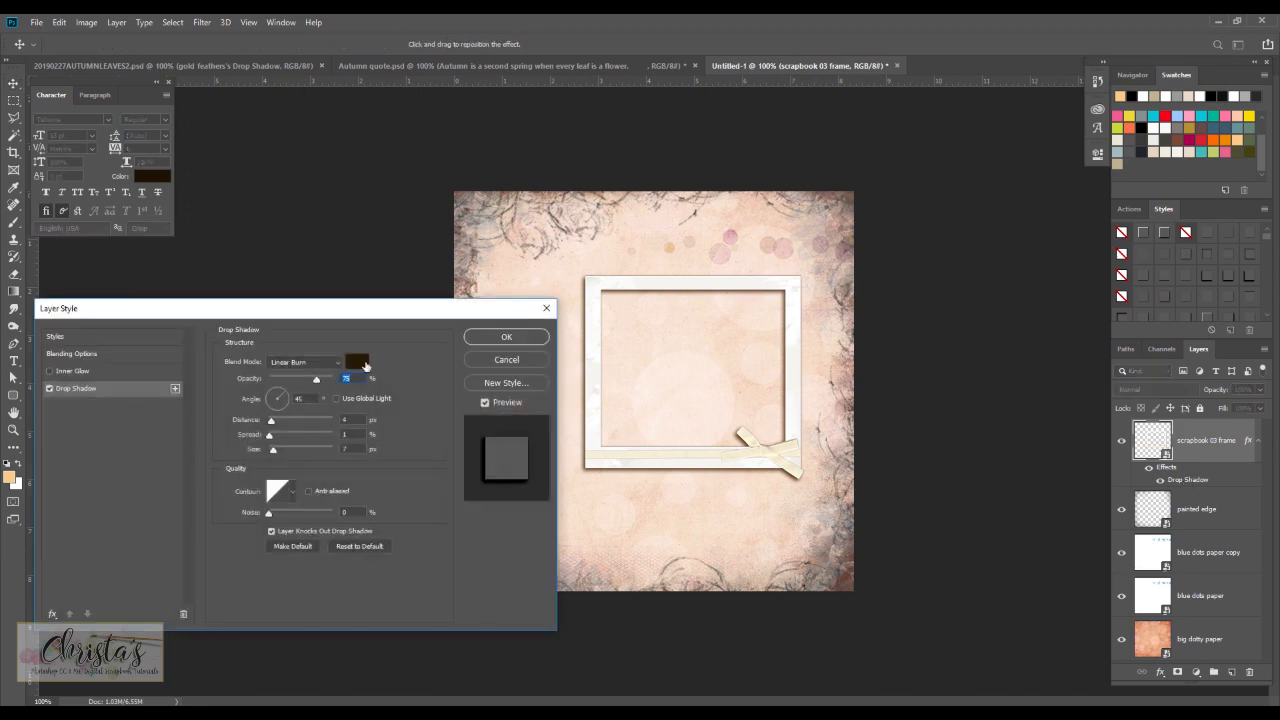
{"action": "left_click_drag", "start_coordinate": [314, 309], "coordinate": [255, 318]}
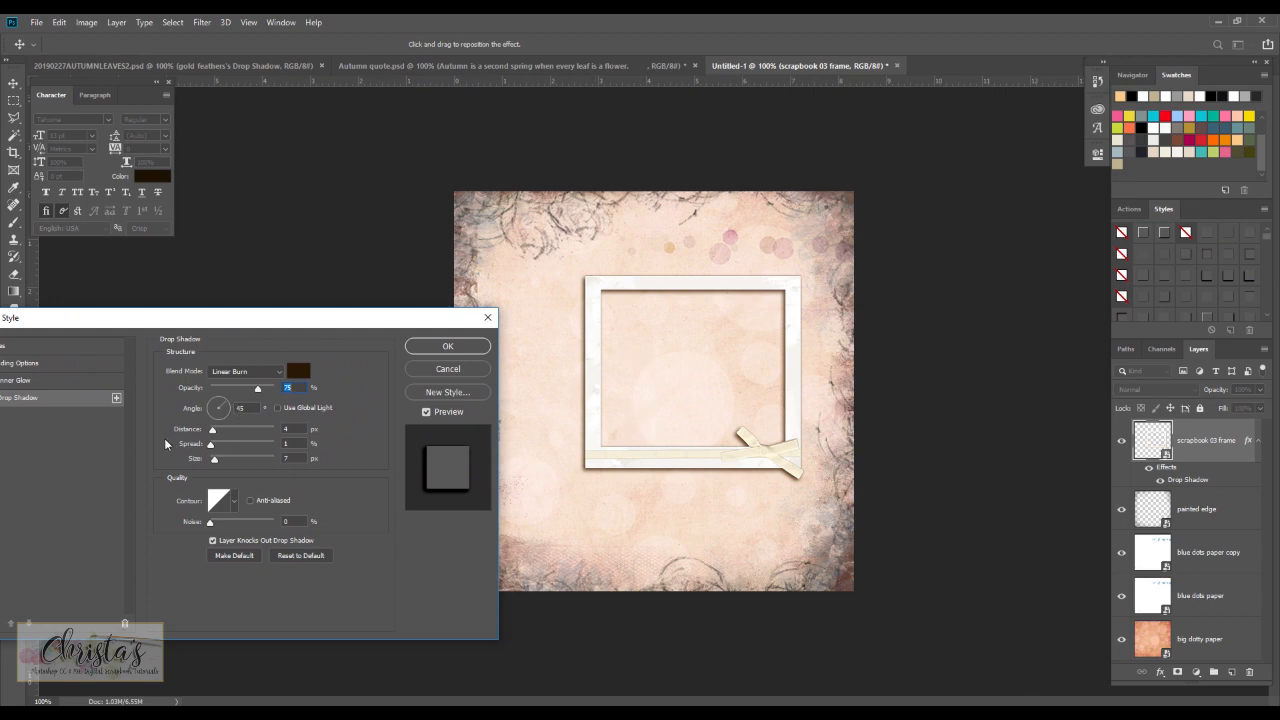
{"action": "mouse_move", "coordinate": [591, 371]}
{"action": "left_mouse_down"}
{"action": "mouse_move", "coordinate": [640, 415]}
{"action": "mouse_move", "coordinate": [545, 365]}
{"action": "mouse_move", "coordinate": [632, 452]}
{"action": "mouse_move", "coordinate": [603, 363]}
{"action": "mouse_move", "coordinate": [606, 397]}
{"action": "mouse_move", "coordinate": [594, 378]}
{"action": "left_mouse_up"}
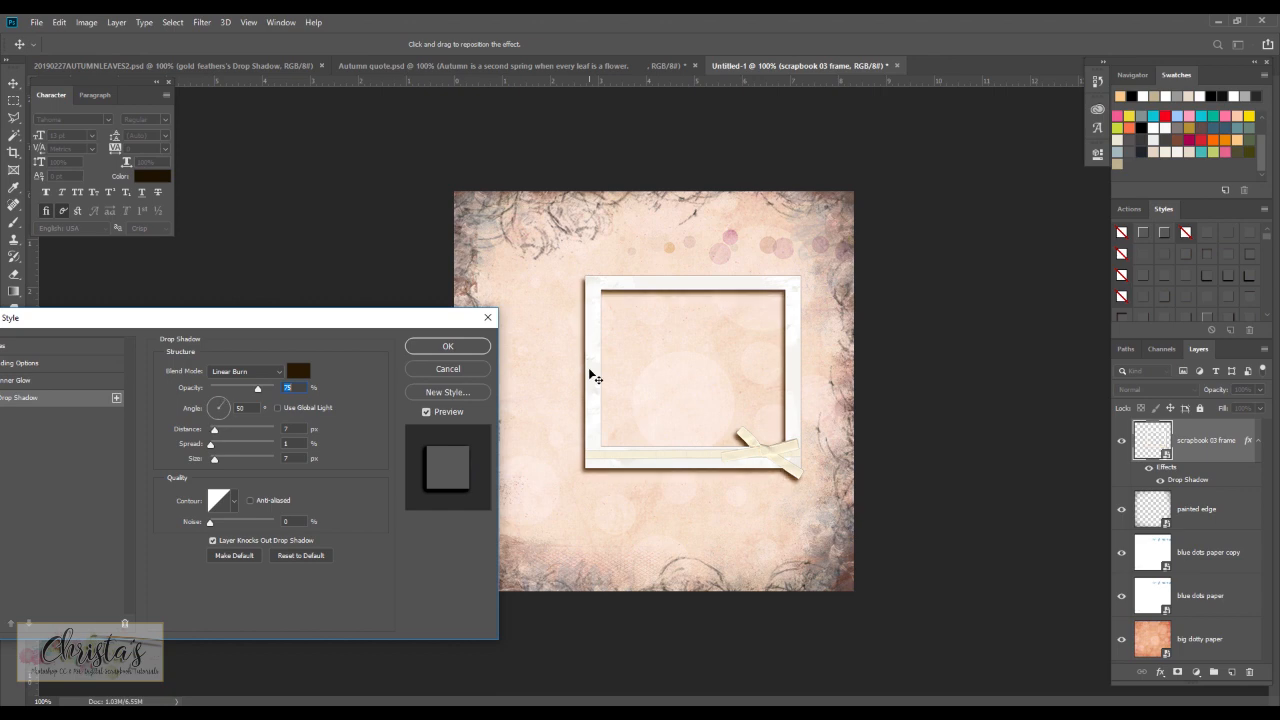
{"action": "mouse_move", "coordinate": [591, 376]}
{"action": "left_mouse_down"}
{"action": "mouse_move", "coordinate": [585, 394]}
{"action": "mouse_move", "coordinate": [609, 400]}
{"action": "mouse_move", "coordinate": [598, 393]}
{"action": "left_mouse_up"}
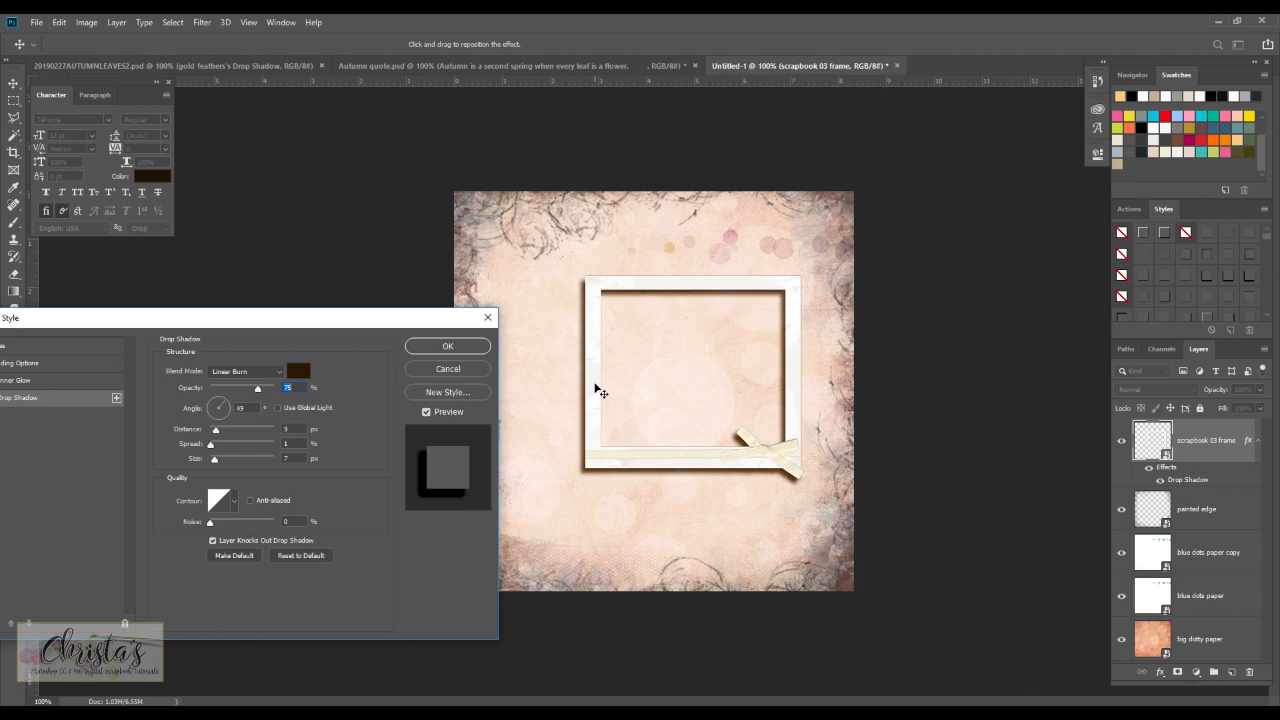
{"action": "left_click_drag", "start_coordinate": [598, 392], "coordinate": [595, 387]}
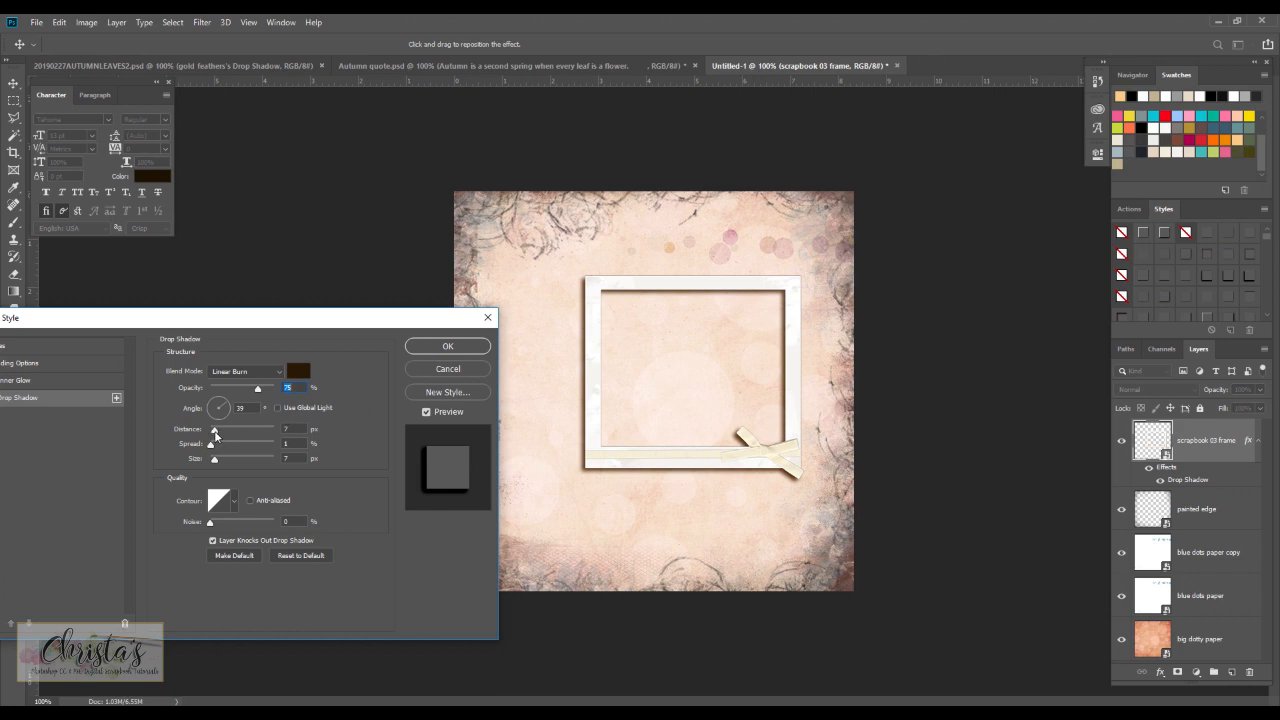
- Set the frame's drop shadow distance to 4 px and apply the revised effect
{"action": "left_click_drag", "start_coordinate": [215, 434], "coordinate": [213, 431]}
{"action": "left_click_drag", "start_coordinate": [215, 434], "coordinate": [214, 434]}
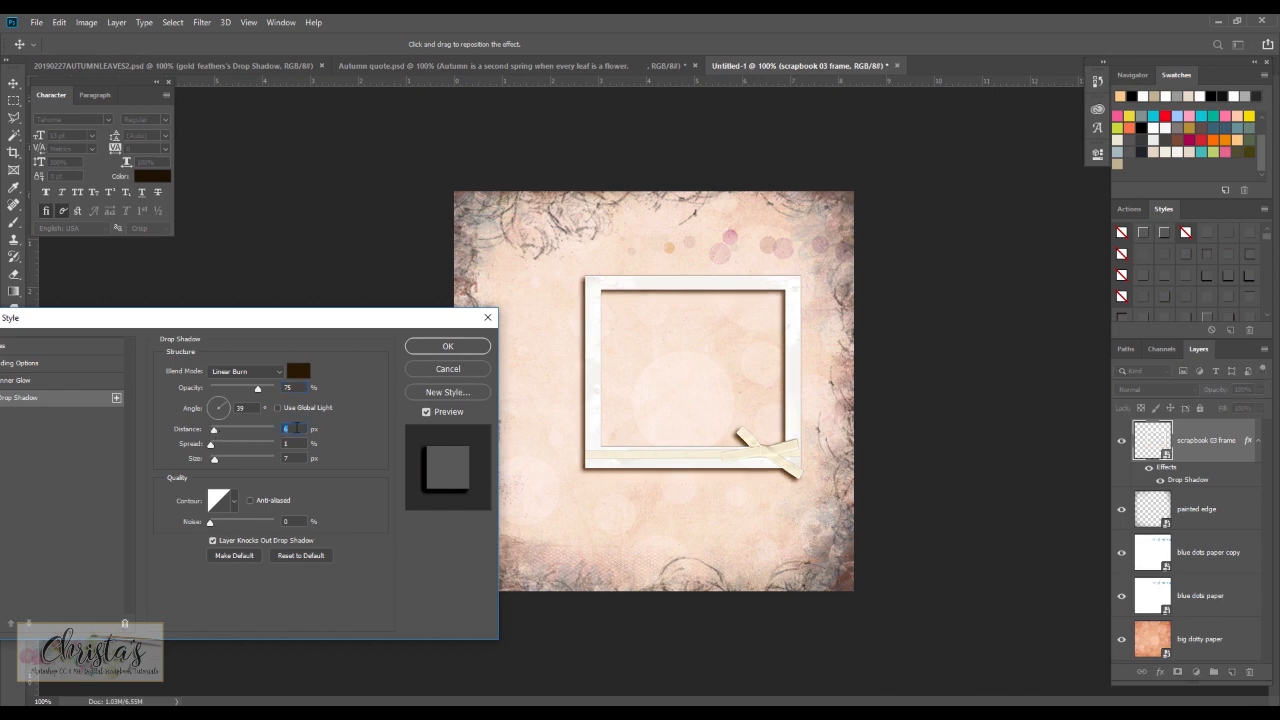
{"action": "type", "text": "4"}
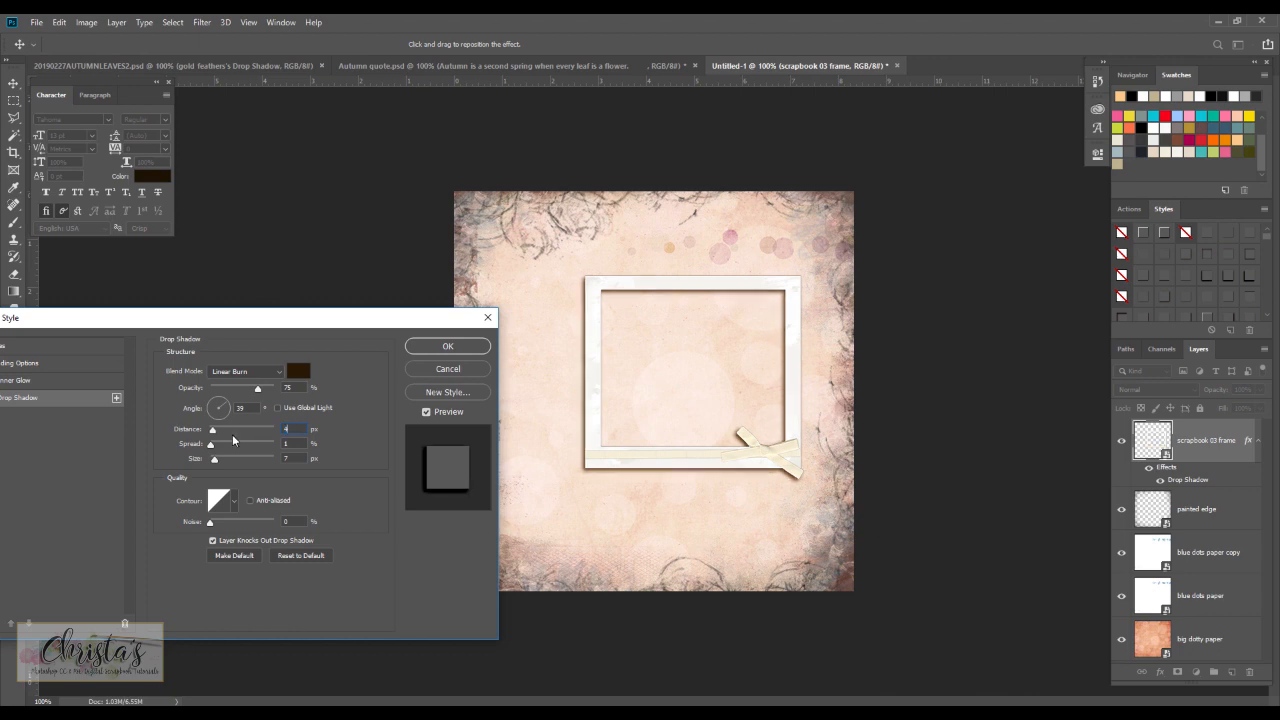
{"action": "left_click", "coordinate": [287, 458]}
{"action": "left_click", "coordinate": [452, 348]}
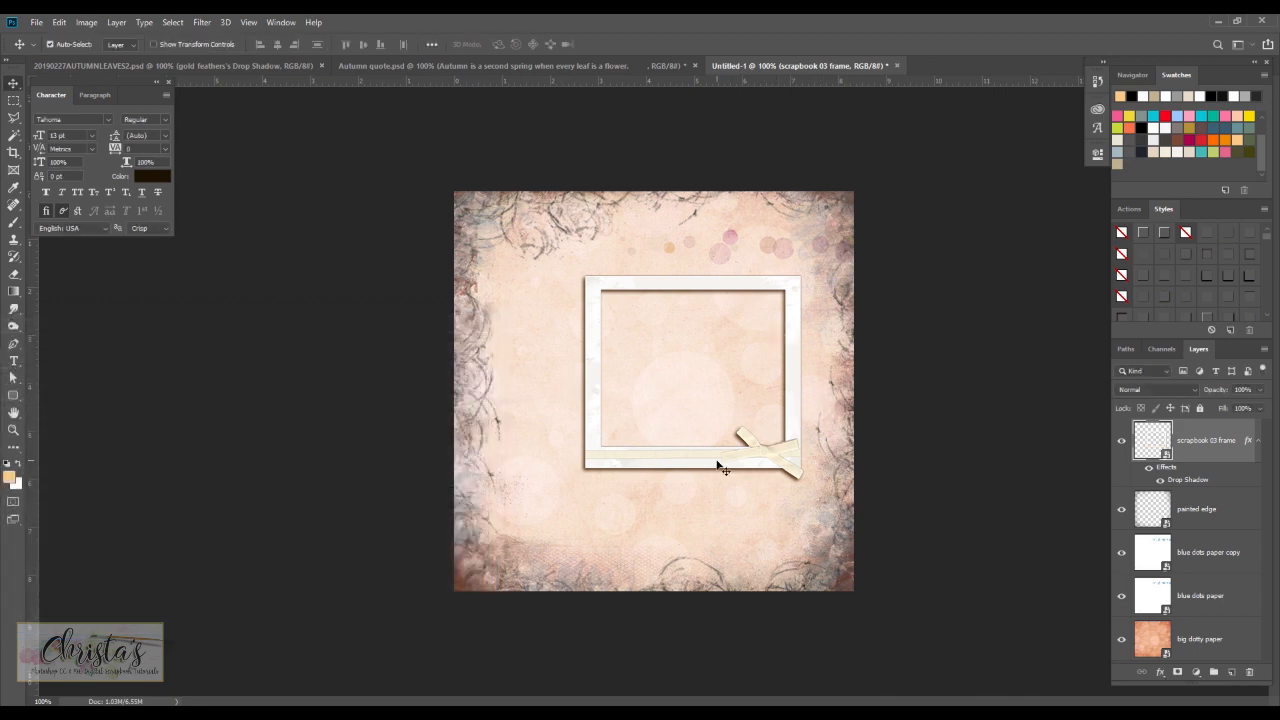
- Separate the frame's drop shadow effect onto its own layer with Create Layer
{"action": "right_click", "coordinate": [1199, 480]}
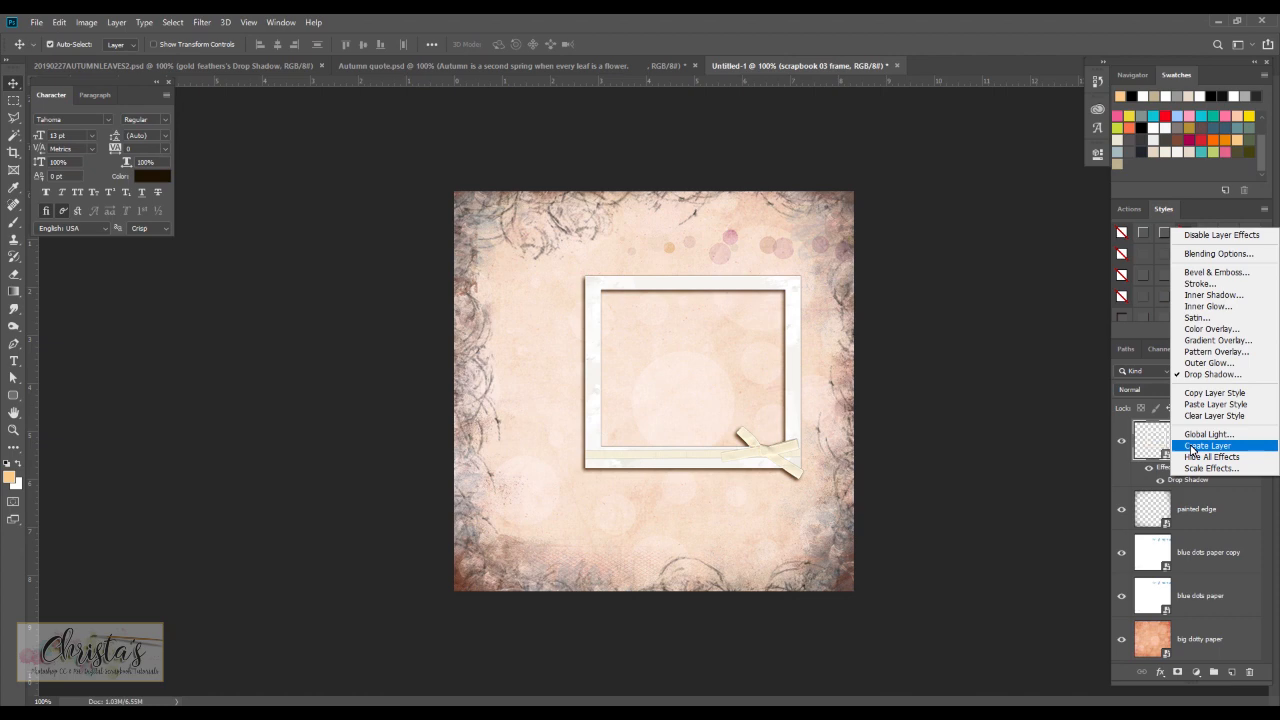
{"action": "left_click", "coordinate": [1193, 447]}
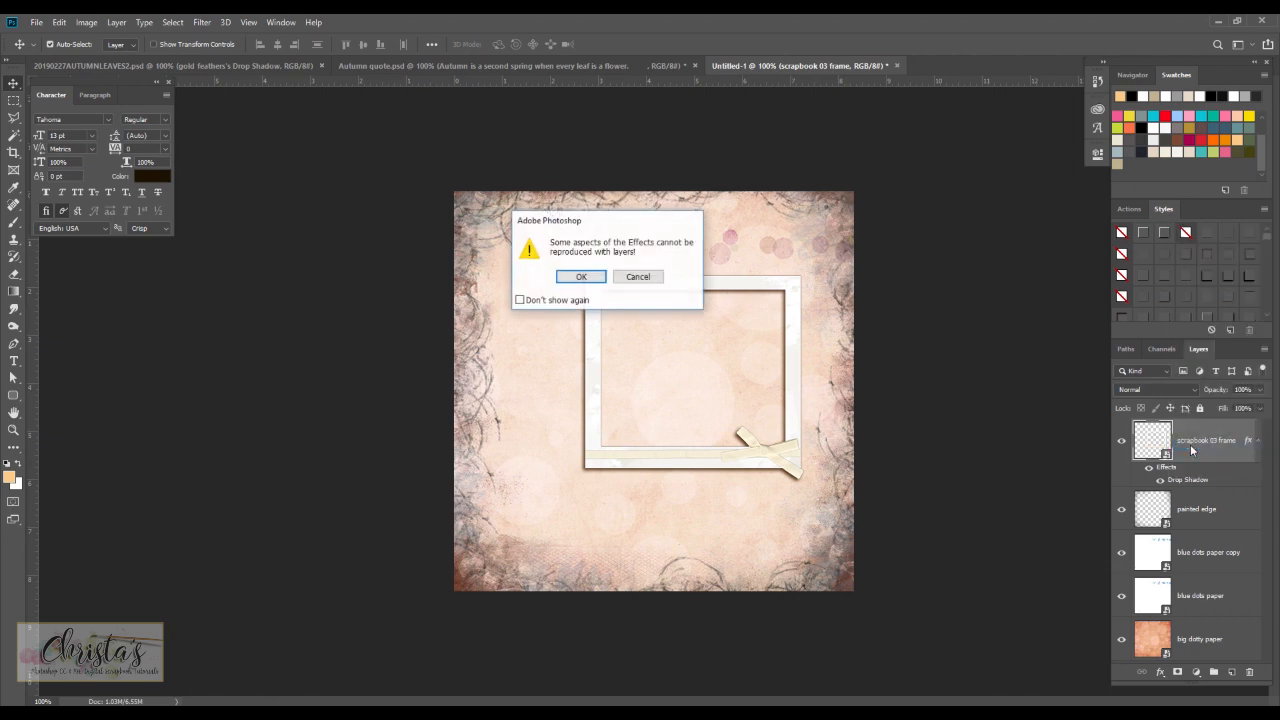
{"action": "left_click", "coordinate": [579, 280]}
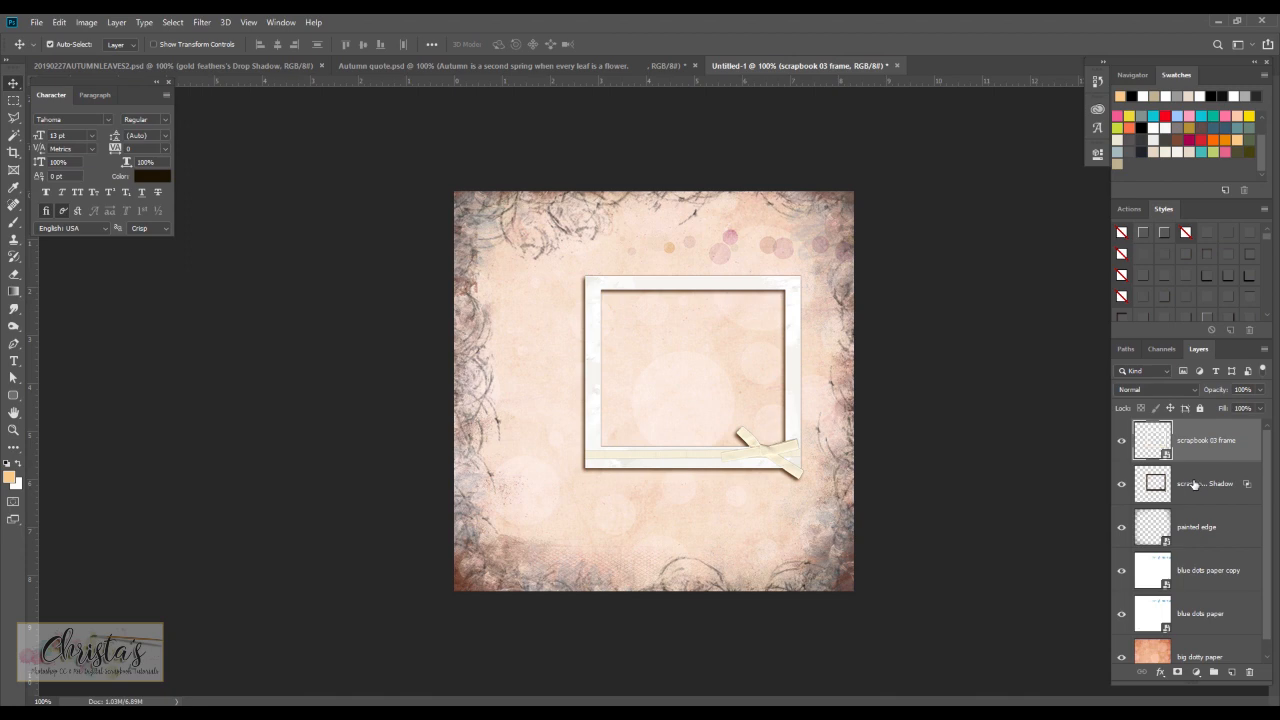
- Apply a Sine Wave filter to the frame's shadow layer with 5 generators, wavelength 1–999, amplitude 1–6, scale 100% and Repeat Edge Pixels
{"action": "left_click", "coordinate": [1193, 484]}
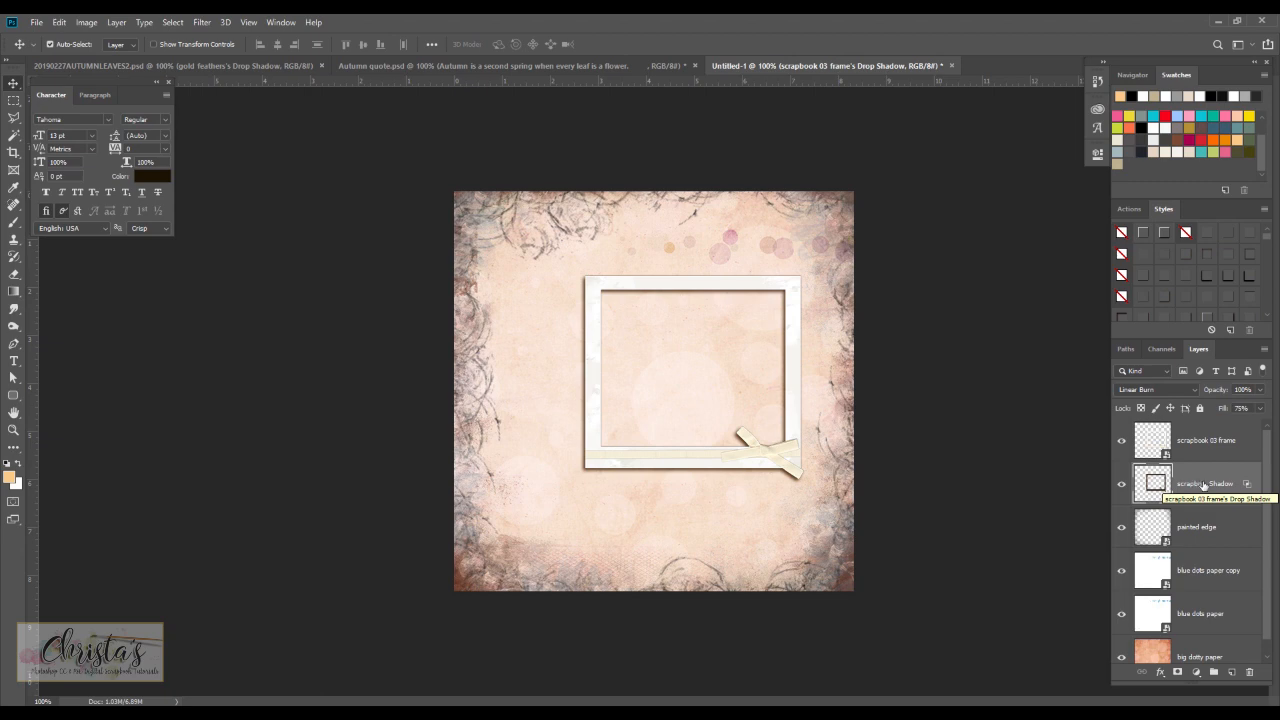
{"action": "left_click", "coordinate": [201, 22]}
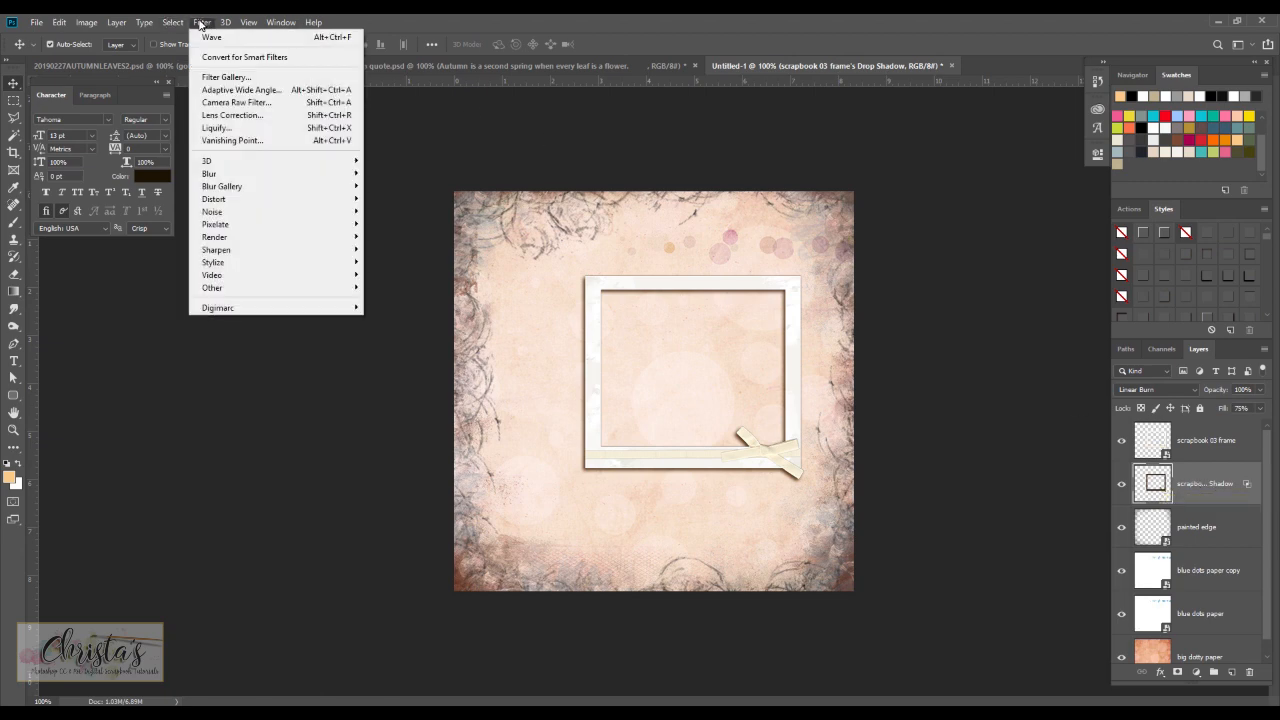
{"action": "mouse_move", "coordinate": [225, 200]}
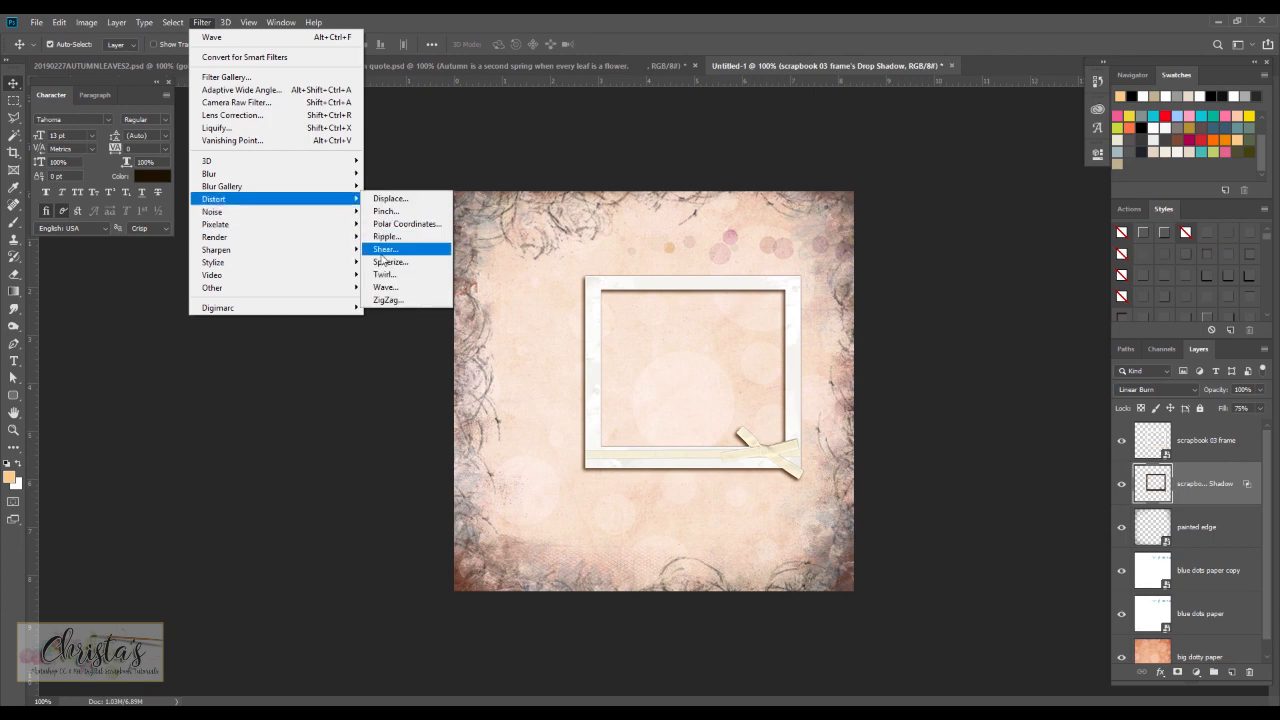
{"action": "left_click", "coordinate": [386, 288]}
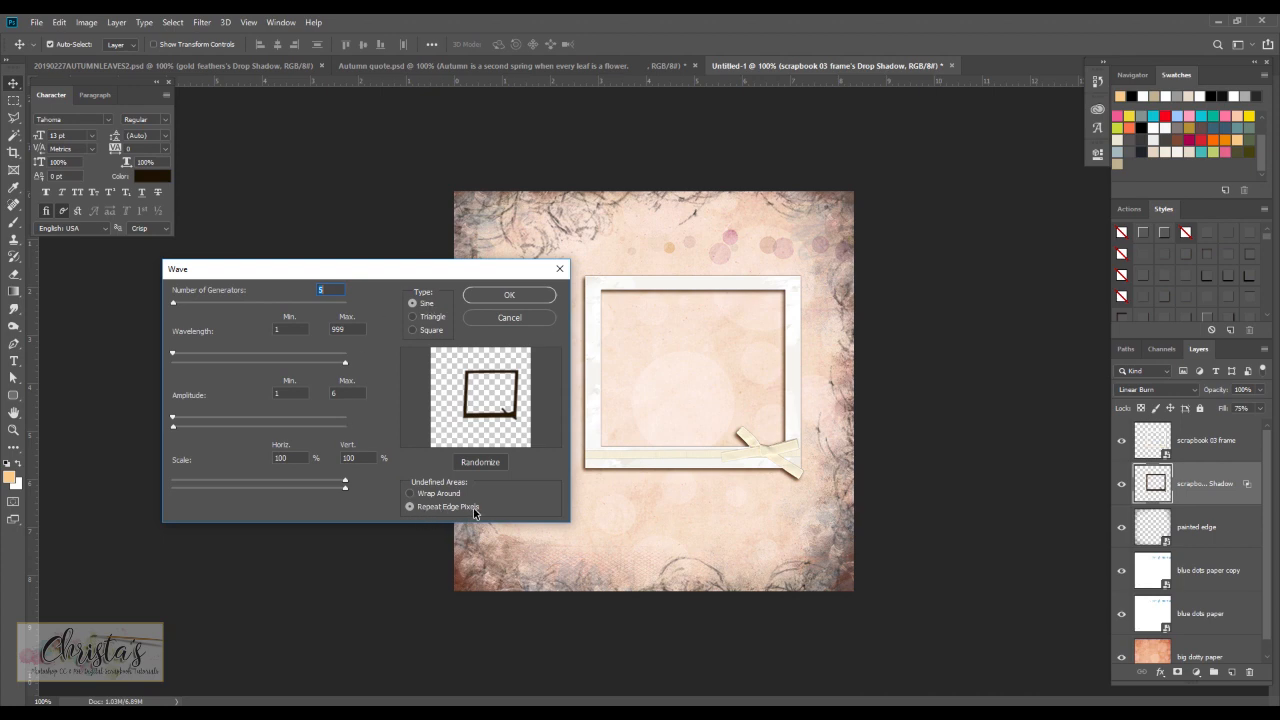
{"action": "left_click", "coordinate": [494, 297]}
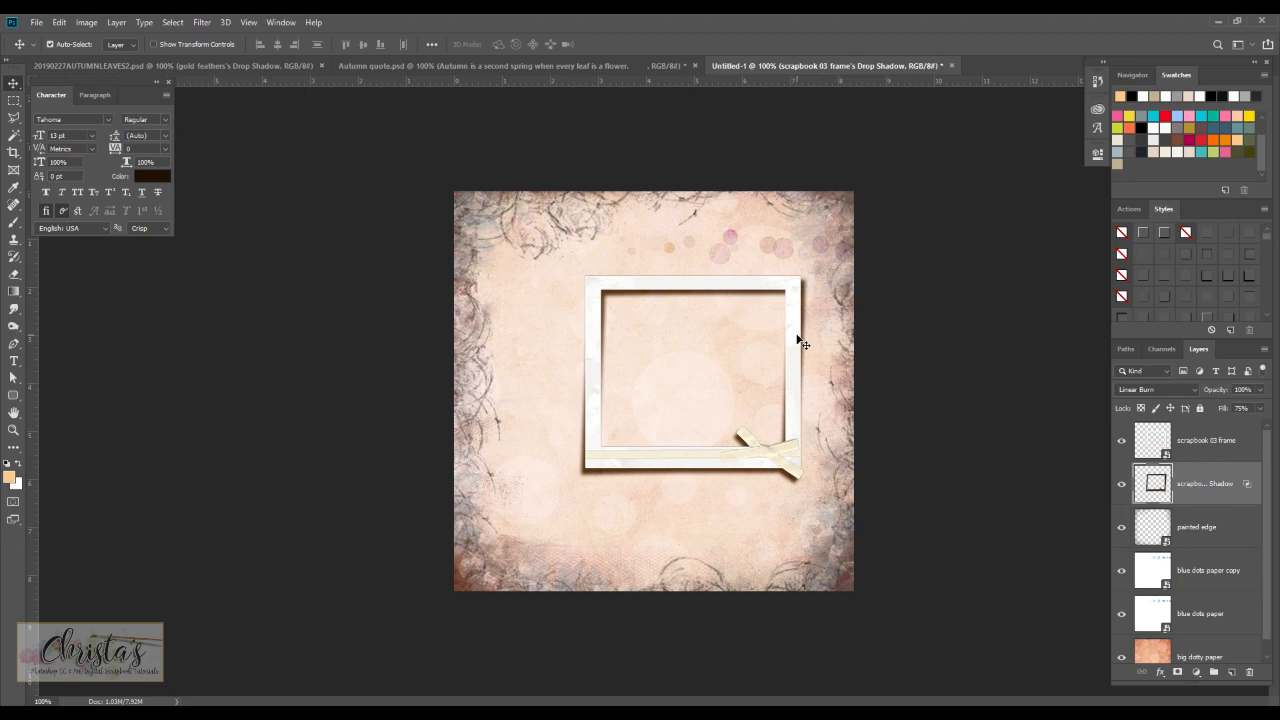
- Distort the frame's shadow layer by pulling its upper-left corner outward and nudging the other three corners slightly inward
{"action": "left_click", "coordinate": [202, 23]}
{"action": "mouse_move", "coordinate": [225, 200]}
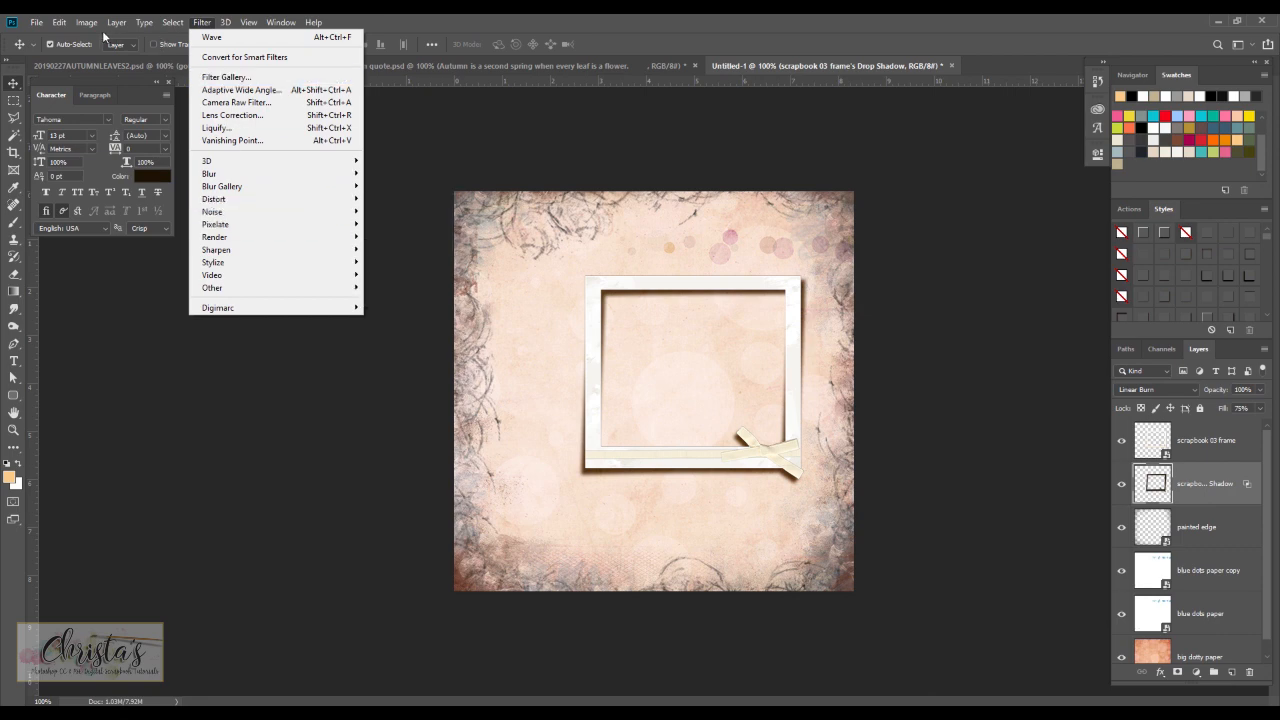
{"action": "left_click", "coordinate": [60, 23]}
{"action": "left_click", "coordinate": [60, 23]}
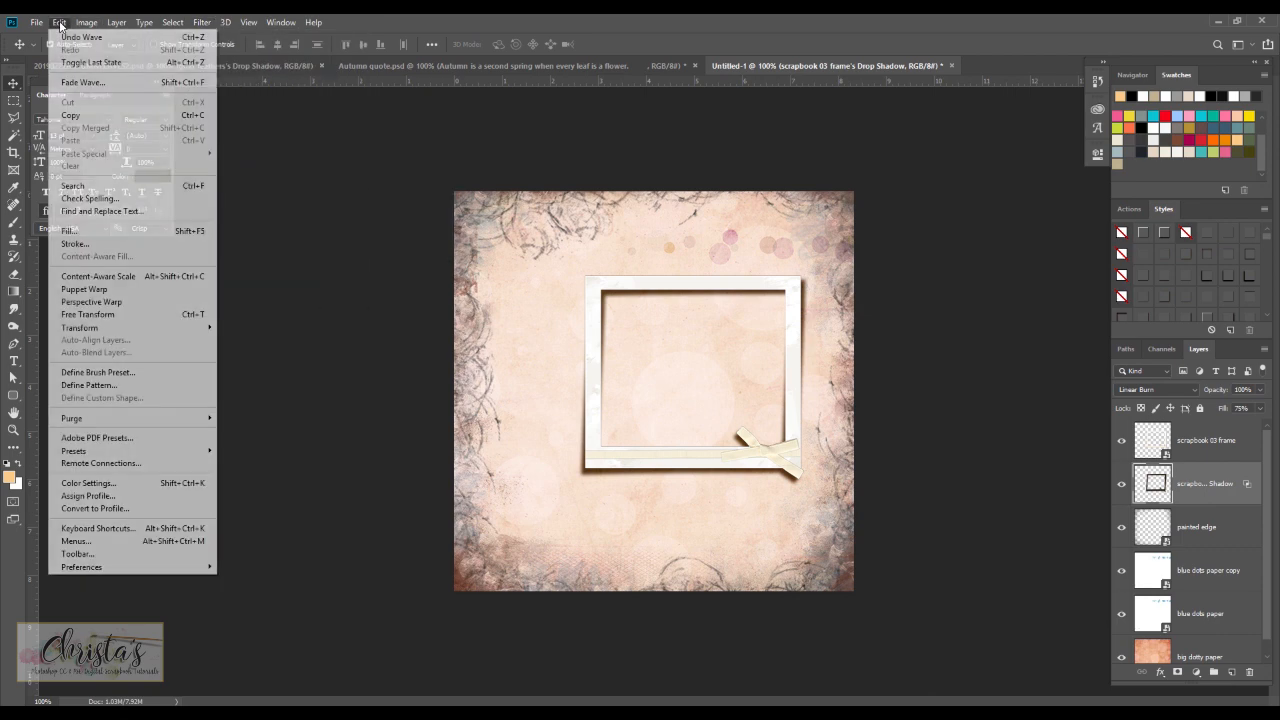
{"action": "mouse_move", "coordinate": [155, 328]}
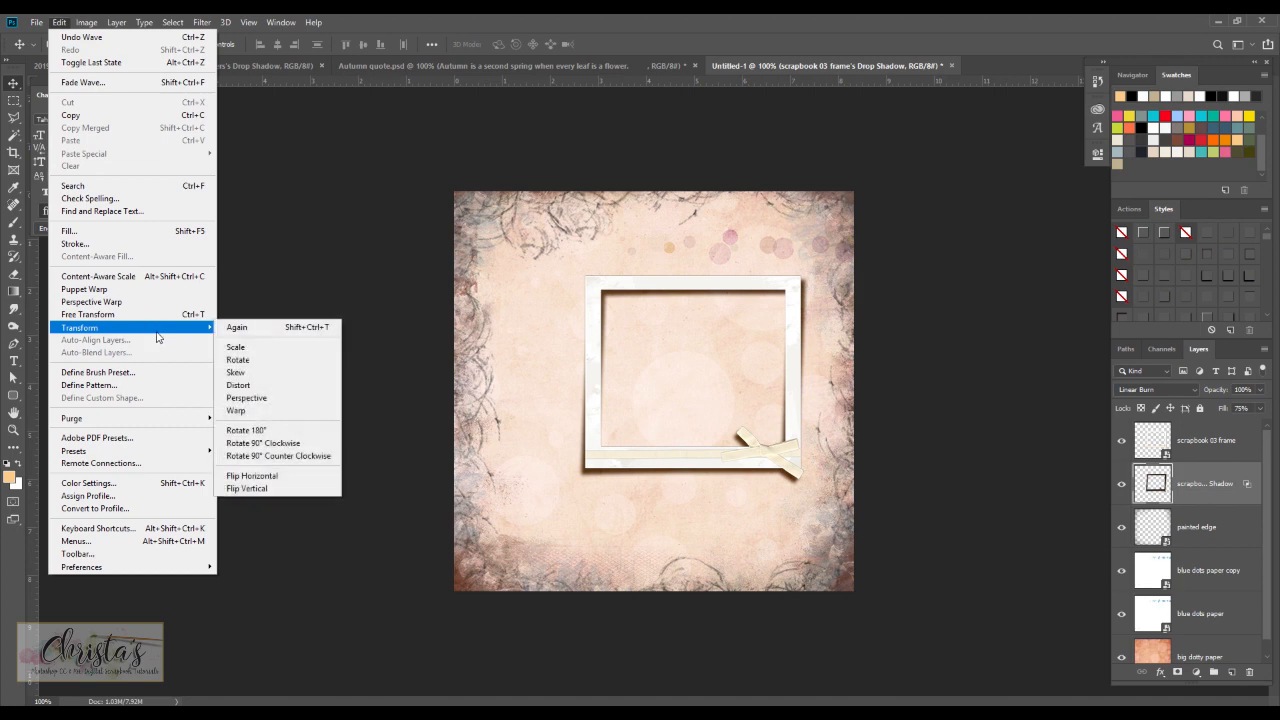
{"action": "left_click", "coordinate": [276, 387]}
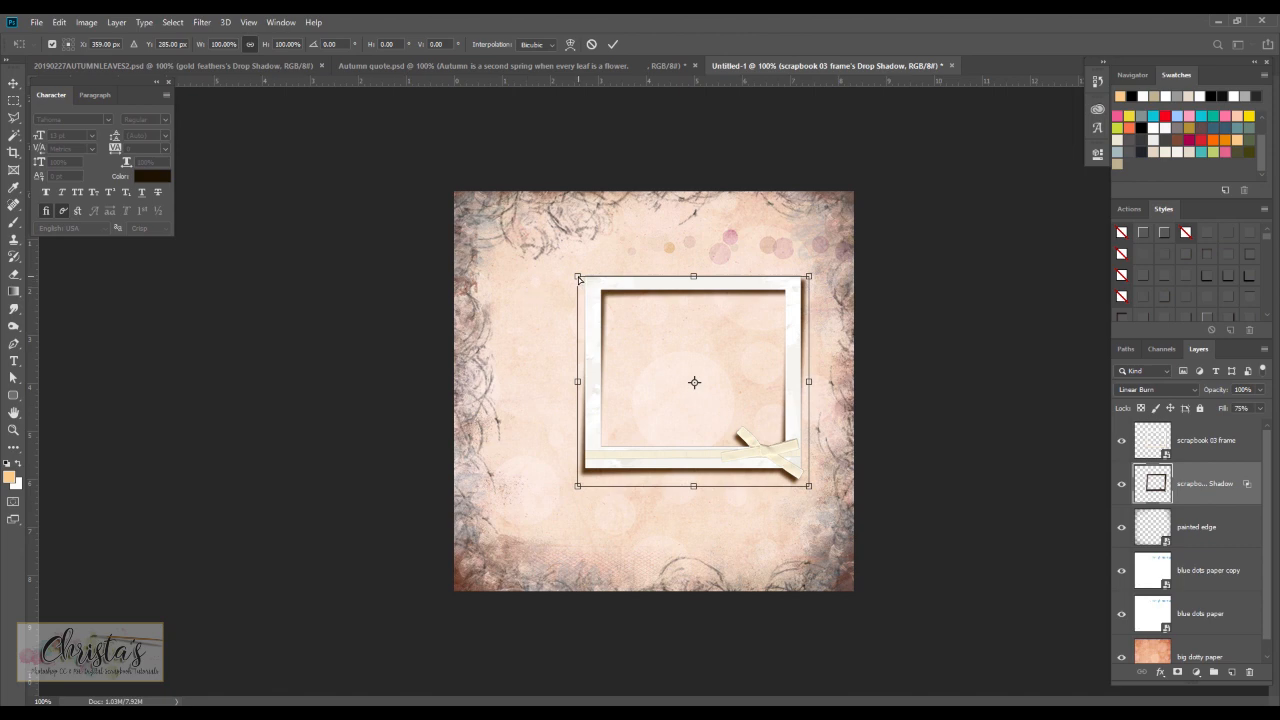
{"action": "left_click_drag", "start_coordinate": [579, 279], "coordinate": [568, 279]}
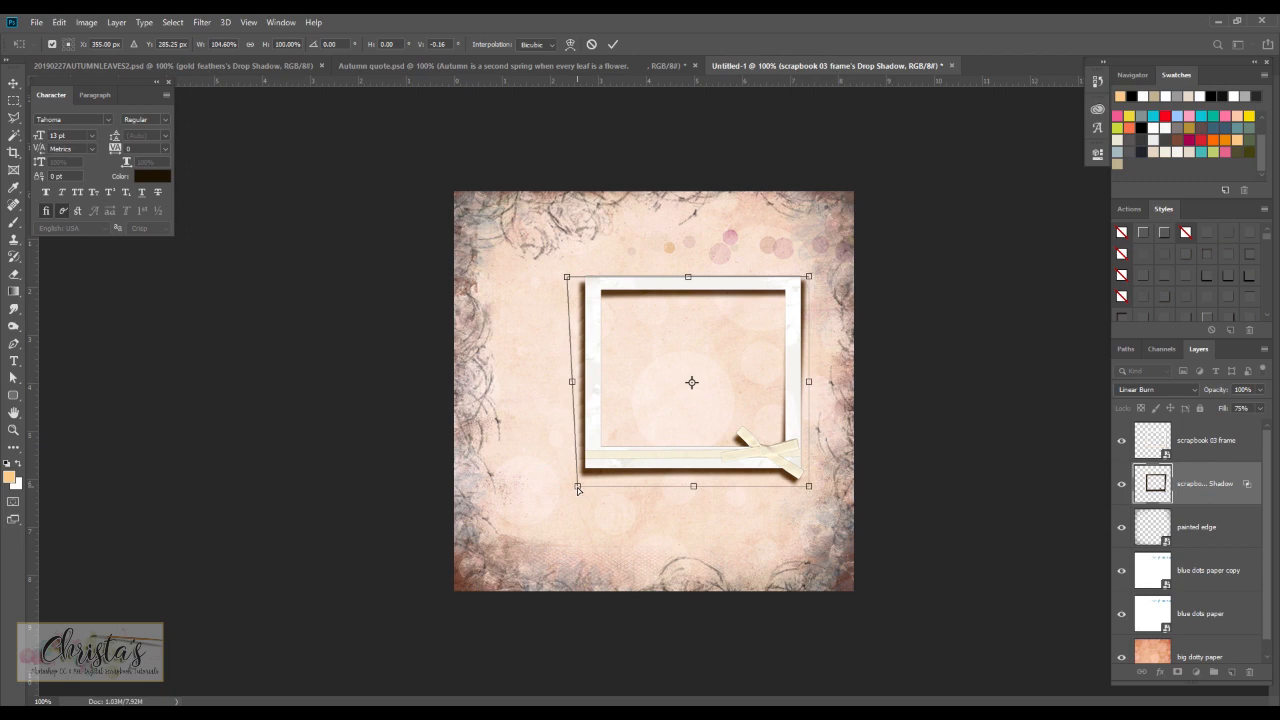
{"action": "left_click_drag", "start_coordinate": [577, 487], "coordinate": [580, 481]}
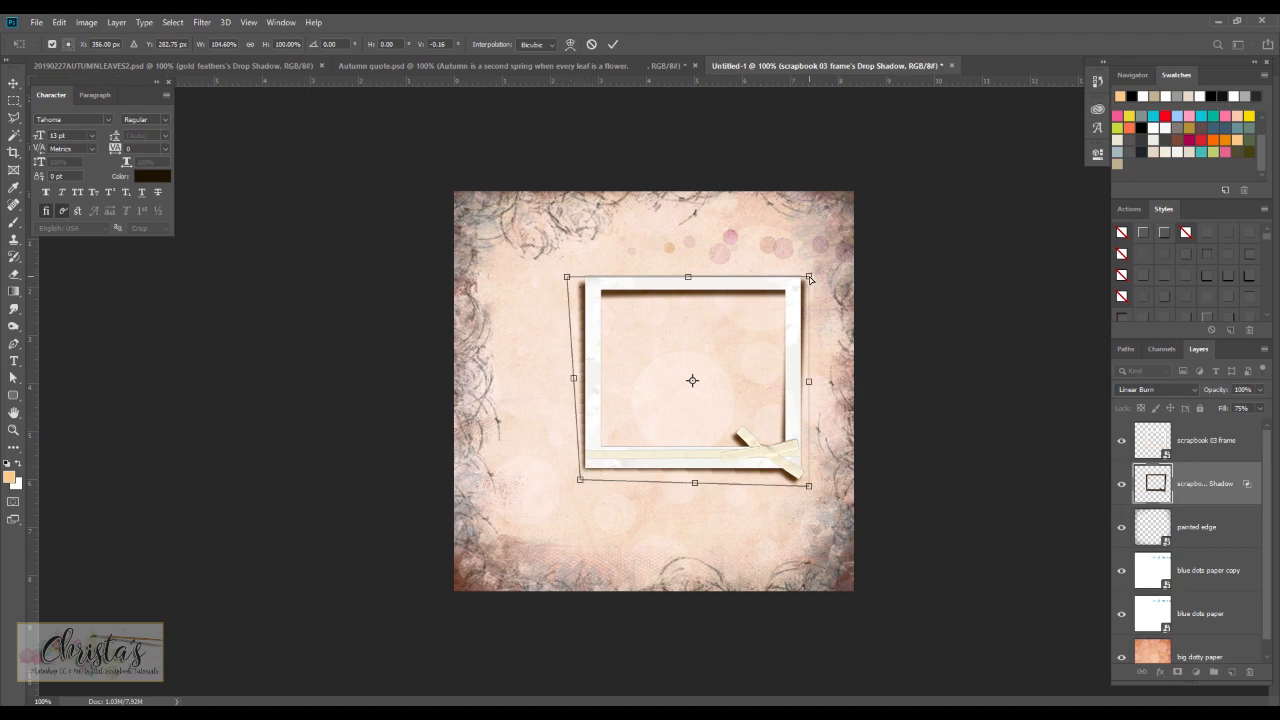
{"action": "left_click_drag", "start_coordinate": [810, 279], "coordinate": [806, 281]}
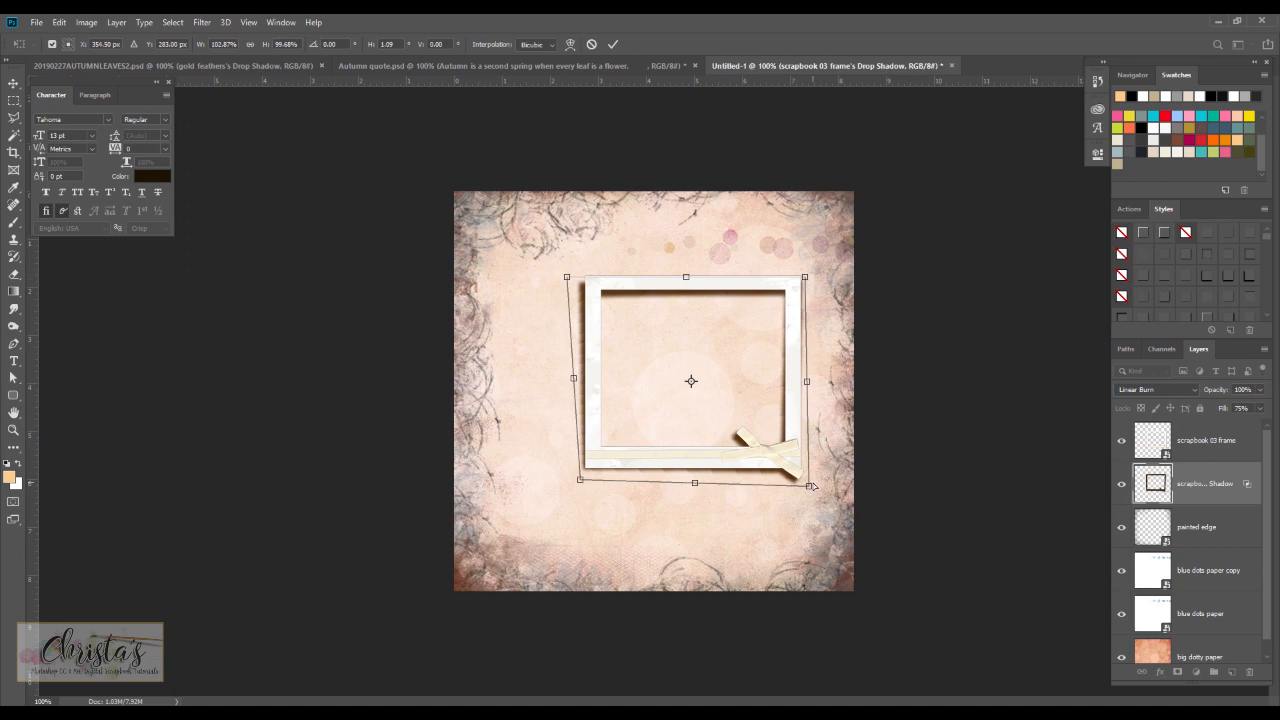
{"action": "left_click_drag", "start_coordinate": [810, 487], "coordinate": [809, 485]}
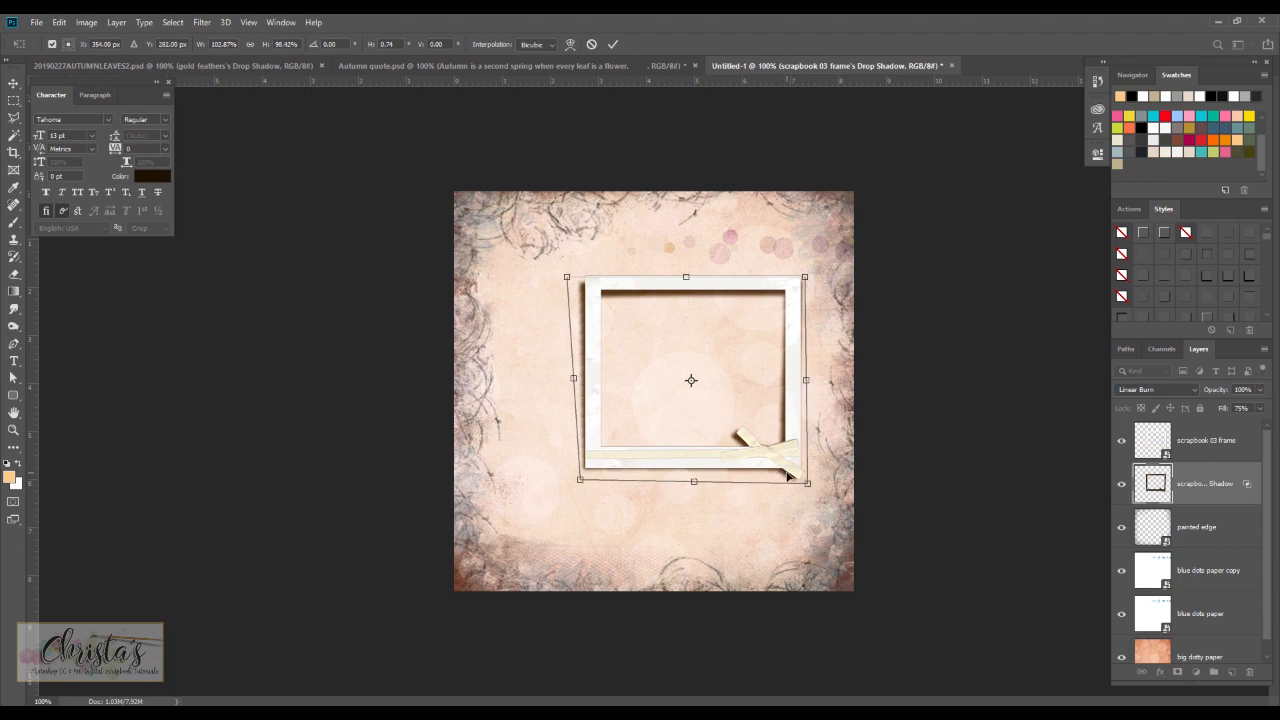
{"action": "left_click", "coordinate": [17, 85]}
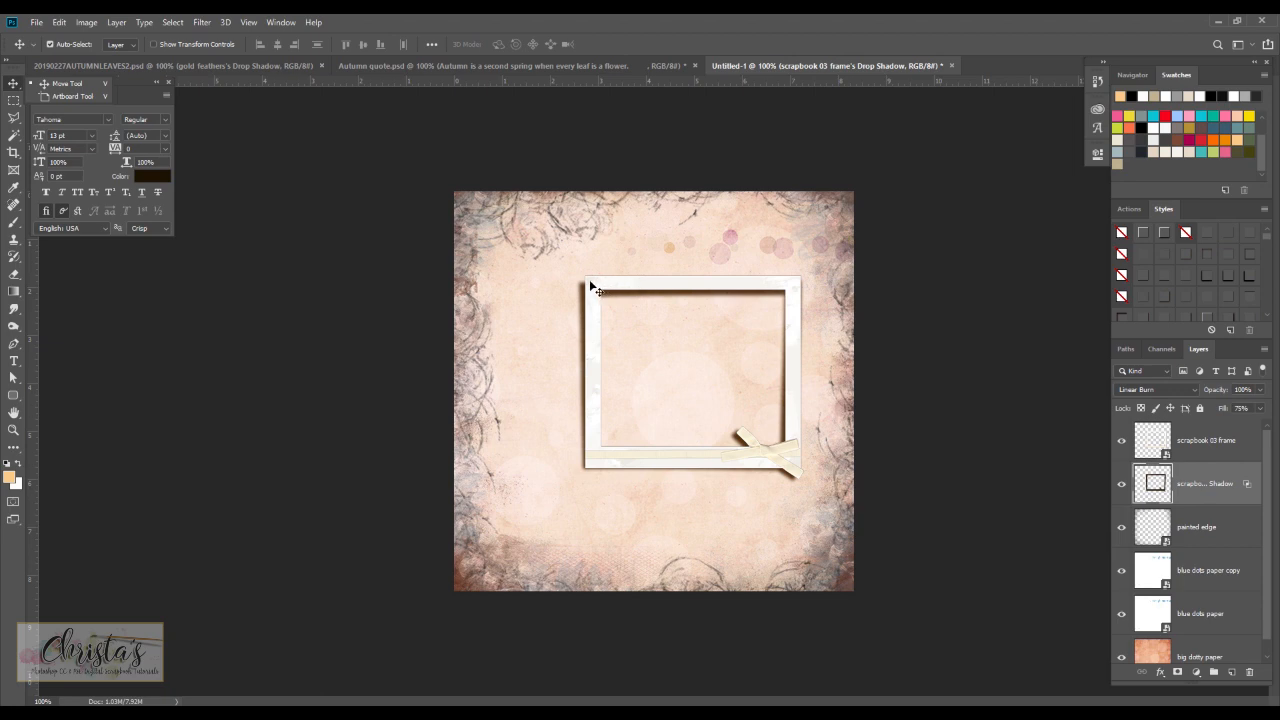
- Make a rectangular selection just inside the frame's outer edges and add a new layer above the shadow layer
{"action": "left_click", "coordinate": [13, 100]}
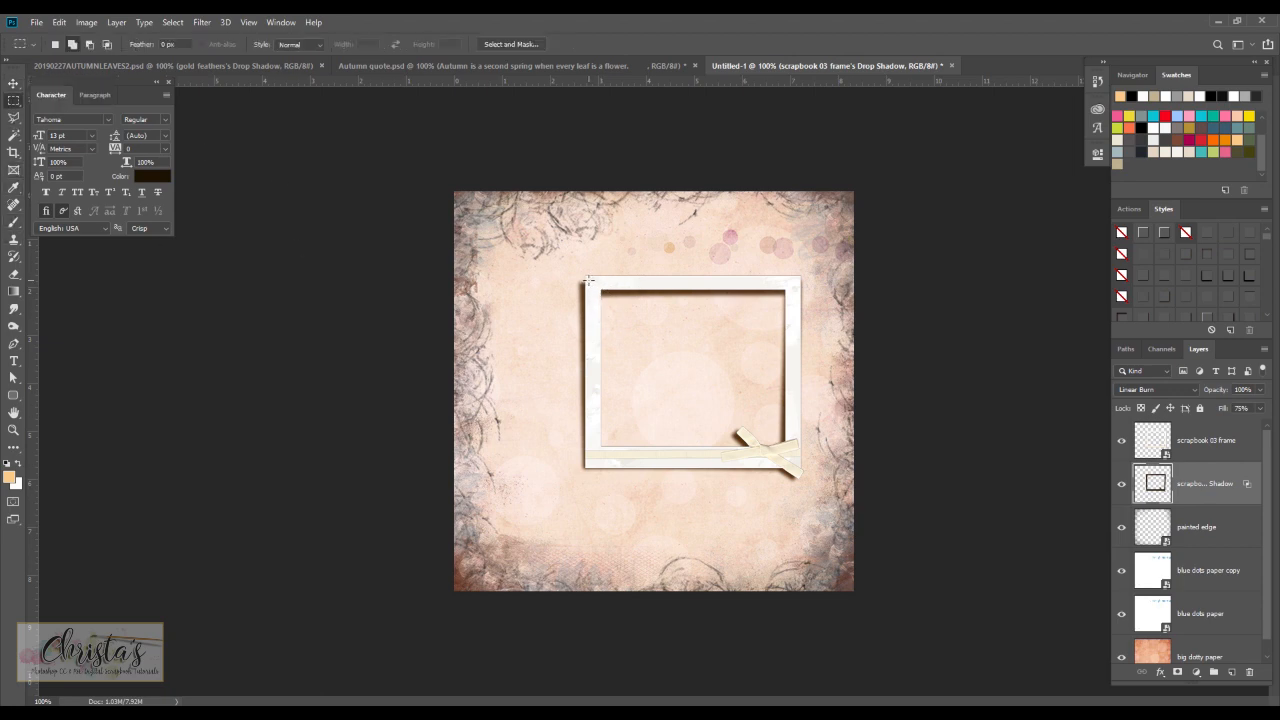
{"action": "left_click_drag", "start_coordinate": [588, 281], "coordinate": [797, 463]}
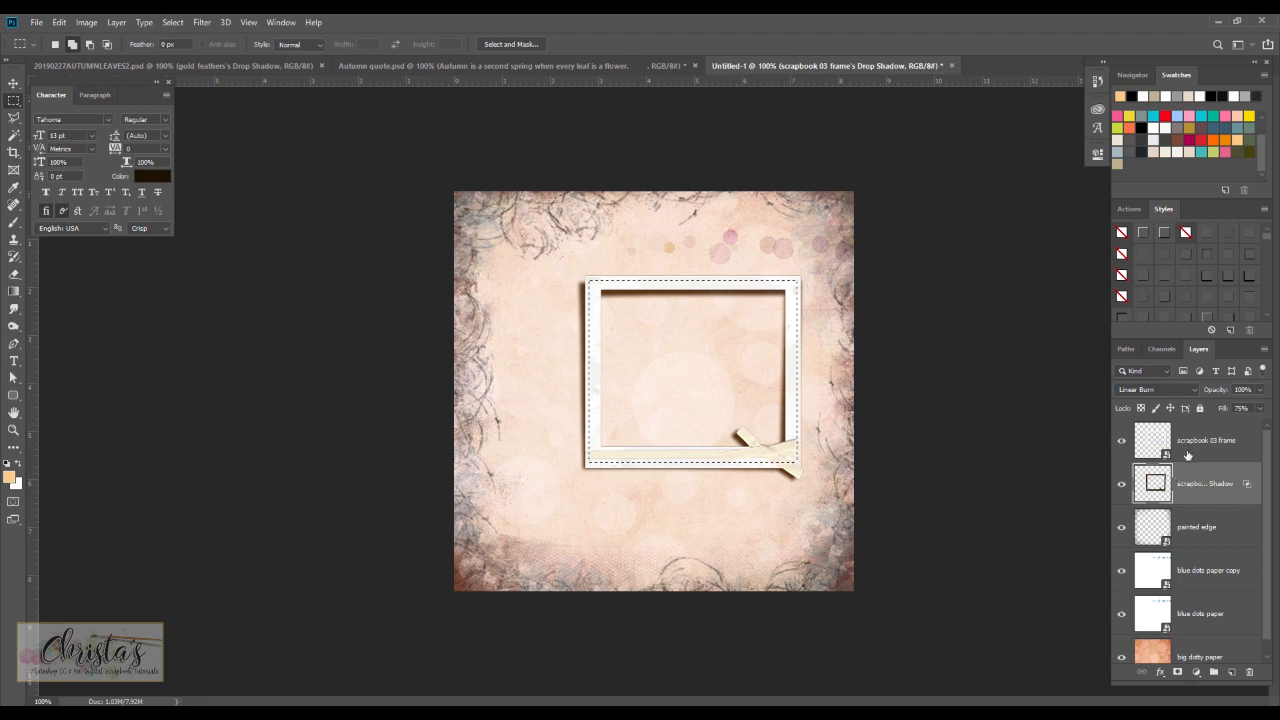
{"action": "left_click", "coordinate": [1232, 673]}
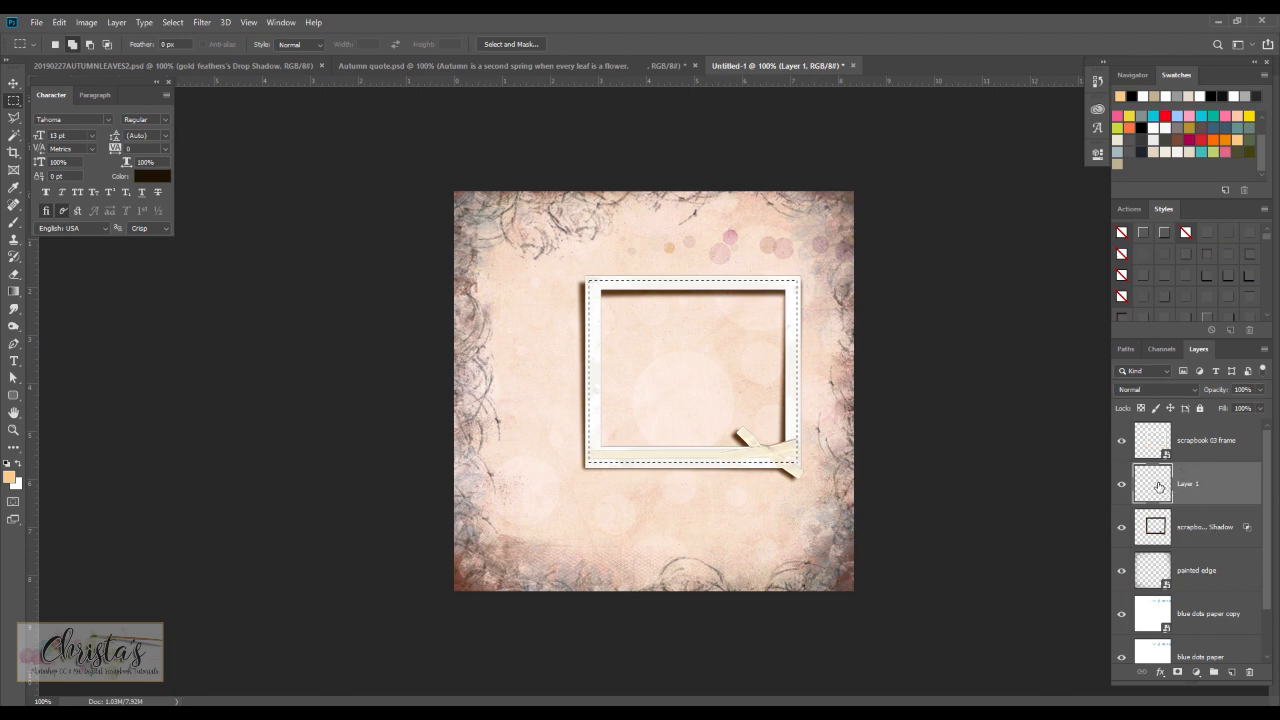
- Fill the selected rectangle on the new layer with grey 9c9a98 using the Paint Bucket and deselect
{"action": "left_click", "coordinate": [17, 298]}
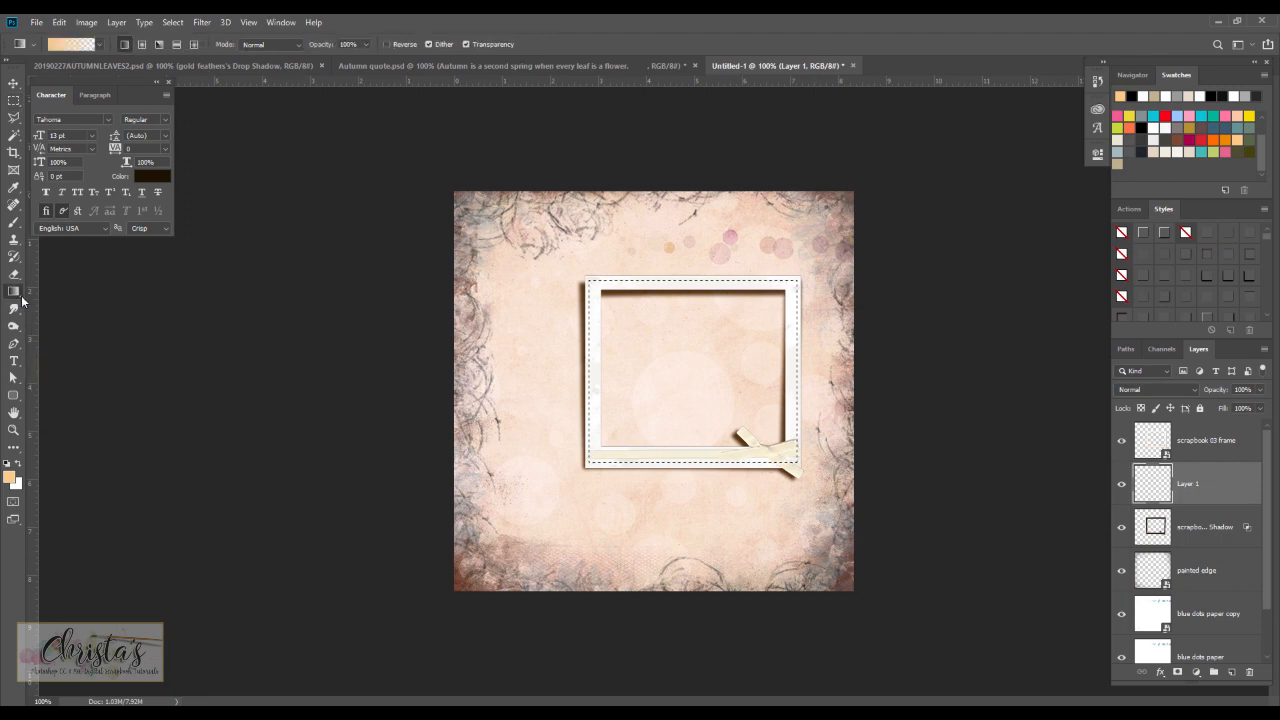
{"action": "right_click", "coordinate": [22, 298]}
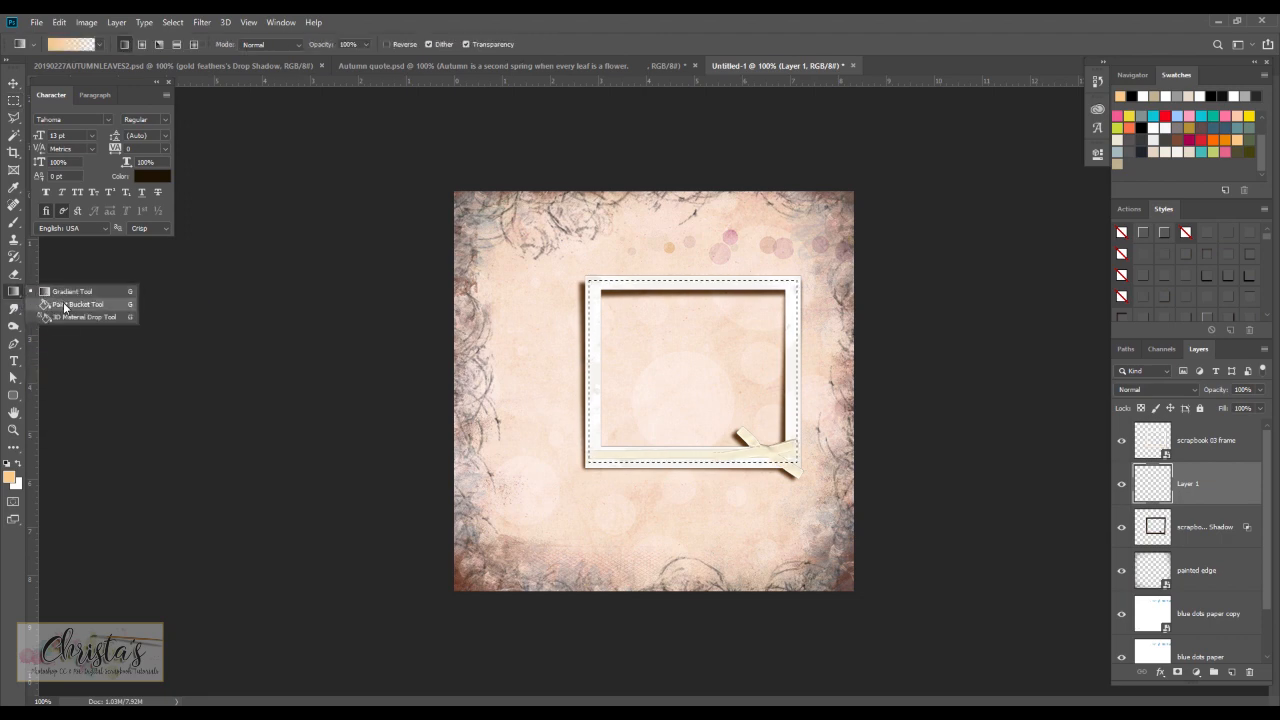
{"action": "left_click", "coordinate": [64, 305]}
{"action": "left_click", "coordinate": [12, 474]}
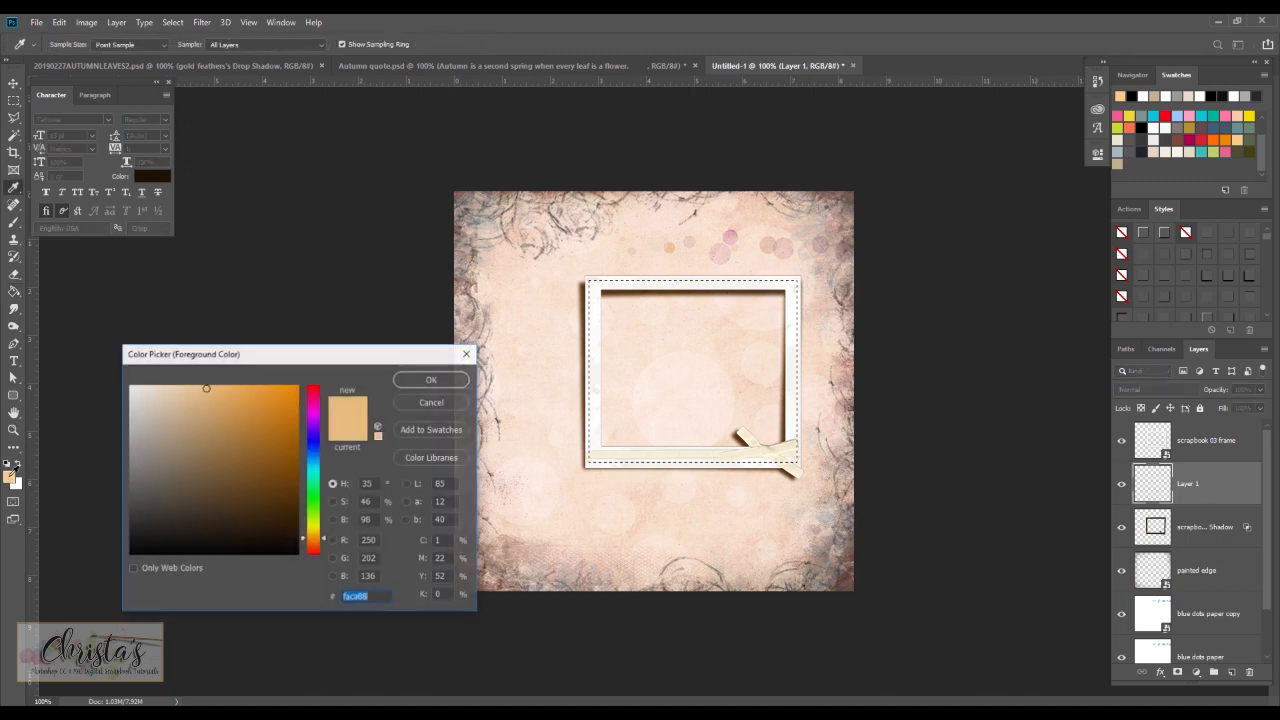
{"action": "left_click", "coordinate": [133, 450]}
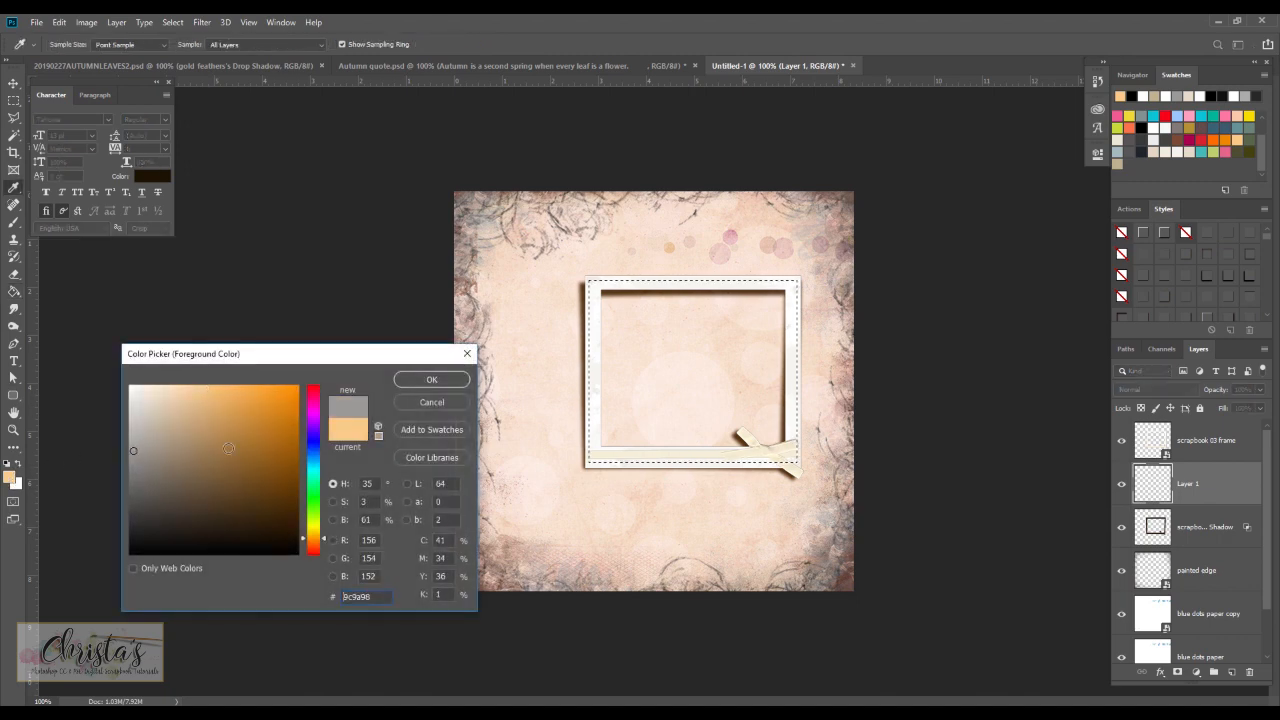
{"action": "left_click", "coordinate": [431, 380]}
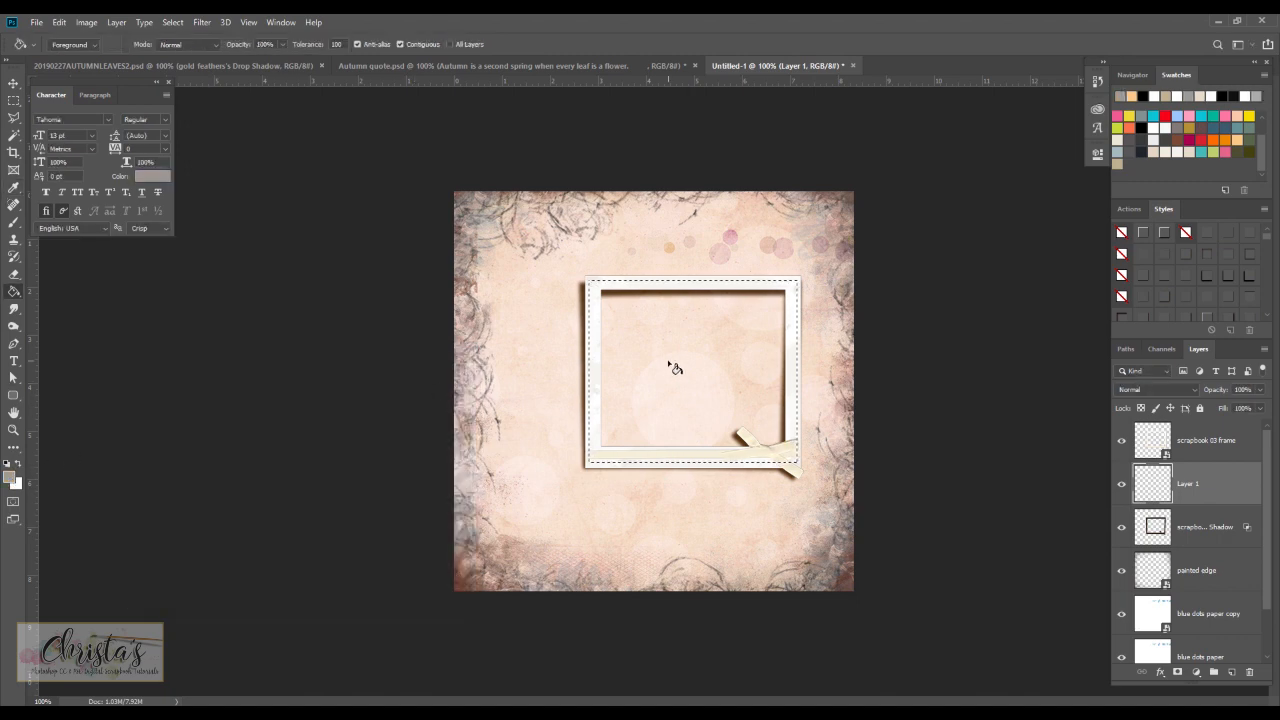
{"action": "left_click", "coordinate": [673, 367]}
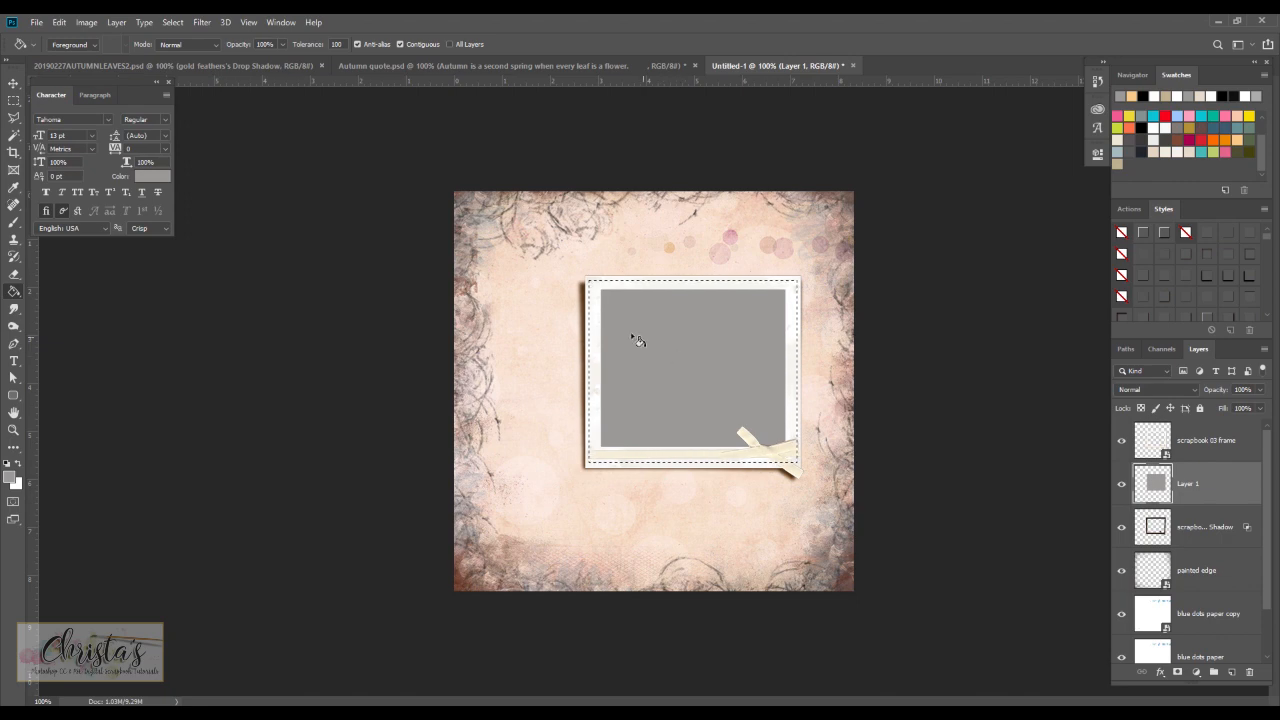
{"action": "left_click", "coordinate": [13, 85]}
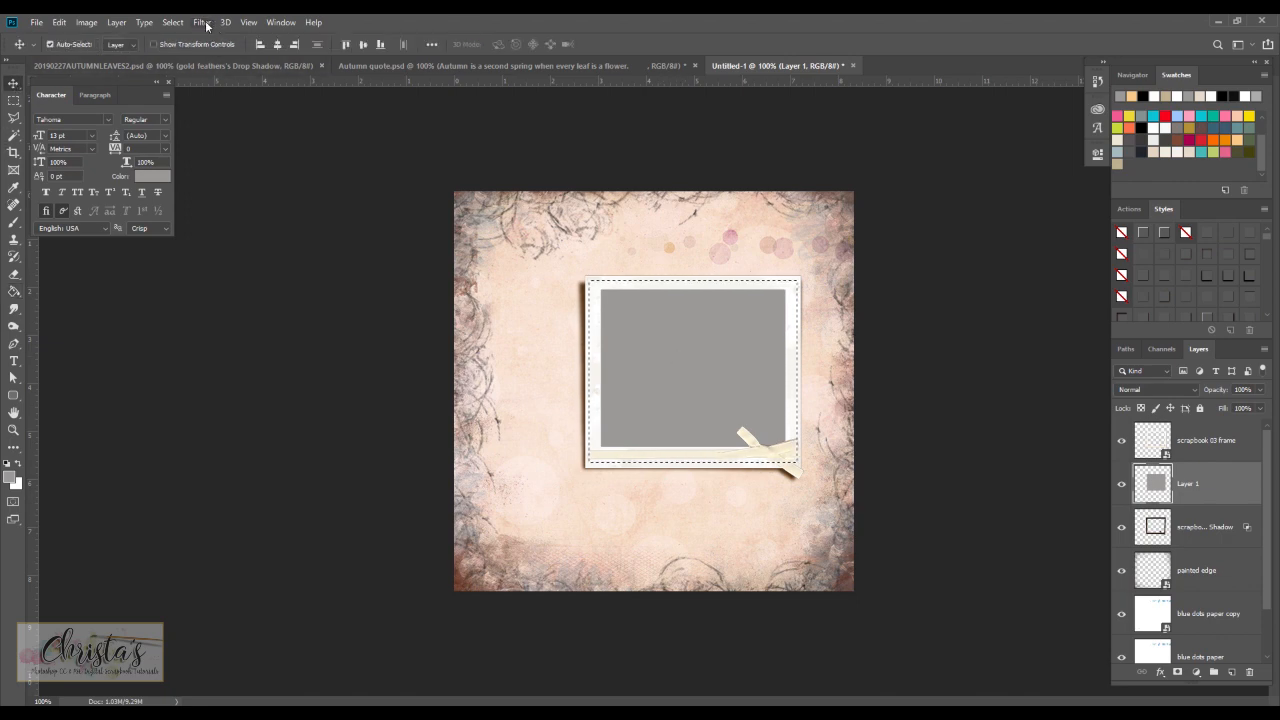
{"action": "left_click", "coordinate": [172, 22]}
{"action": "left_click", "coordinate": [181, 48]}
- Place the adult-blur-fall-217860 photo as an embedded image above the grey rectangle layer
{"action": "left_click", "coordinate": [36, 23]}
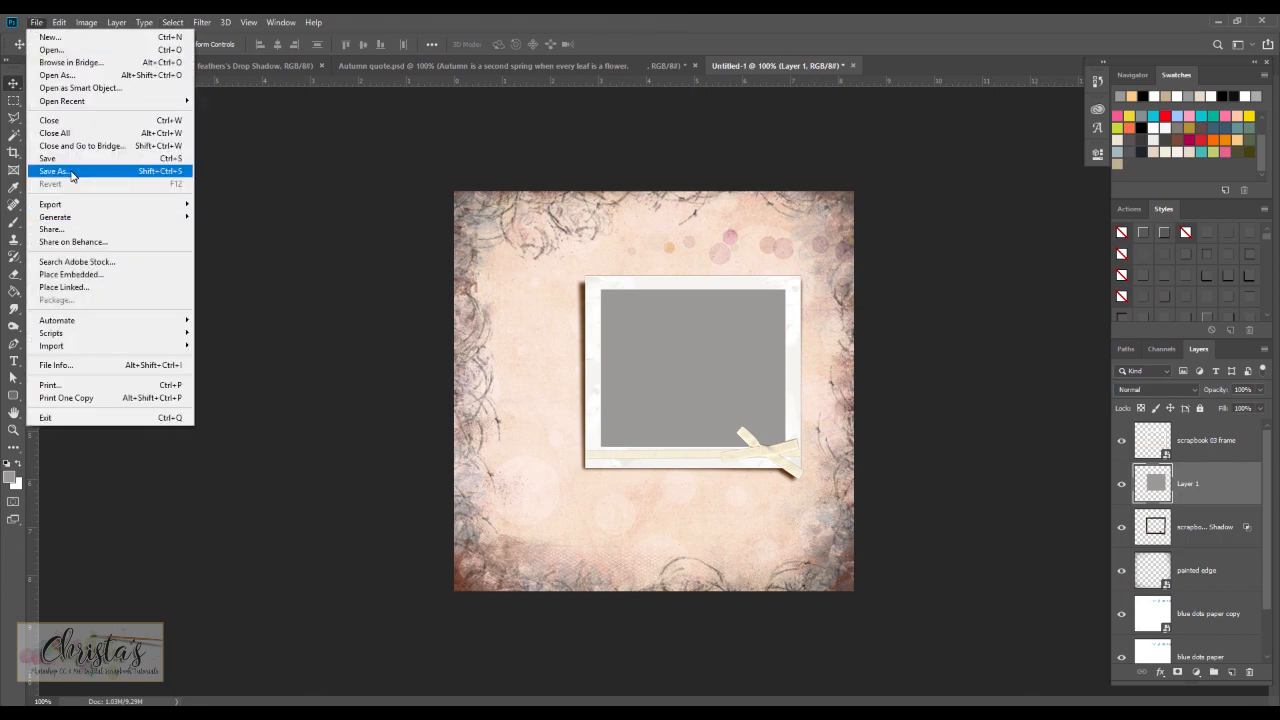
{"action": "left_click", "coordinate": [70, 274]}
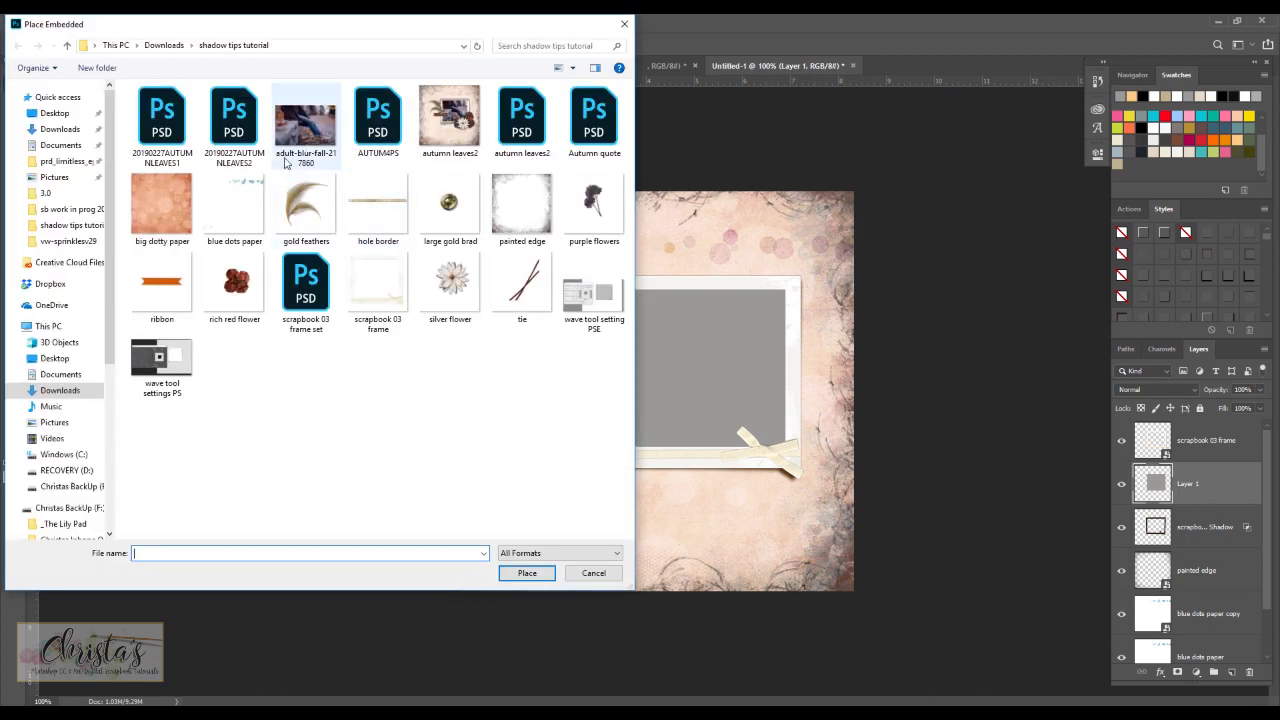
{"action": "double_click", "coordinate": [296, 132]}
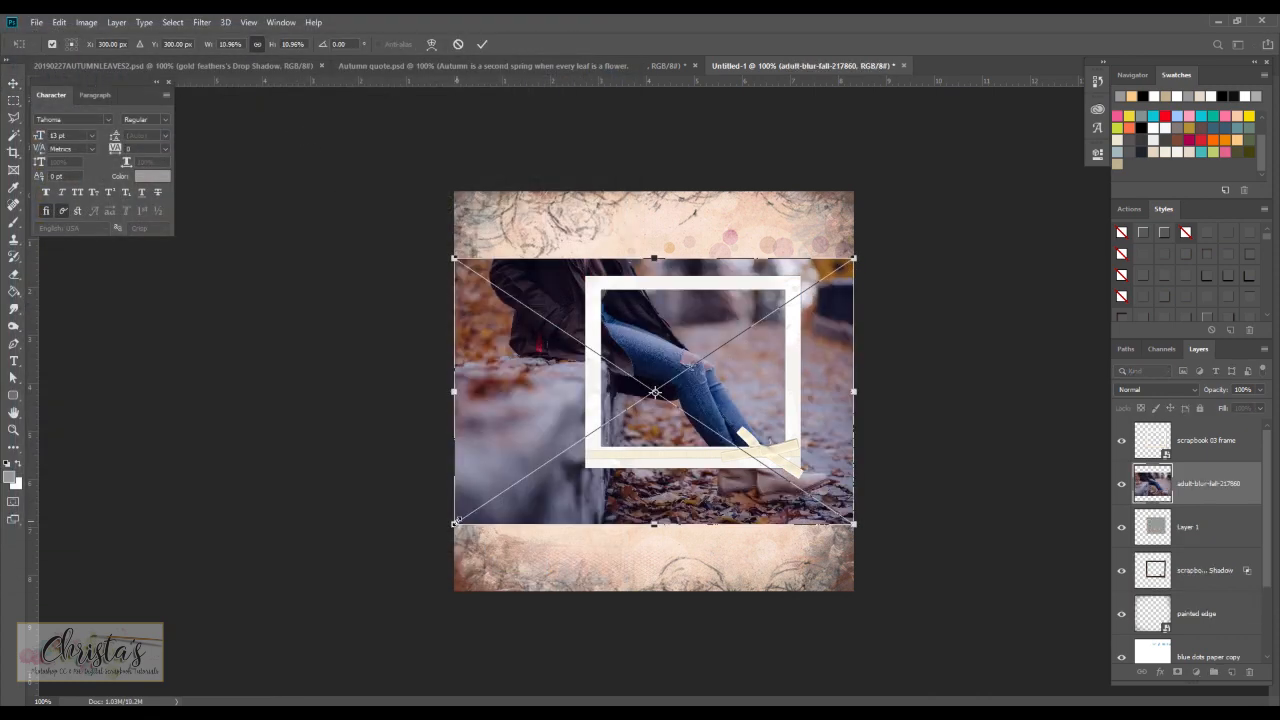
- Scale the photo to about 7% so it covers the frame opening, and clip it to the grey rectangle layer
{"action": "left_click_drag", "start_coordinate": [455, 521], "coordinate": [574, 478]}
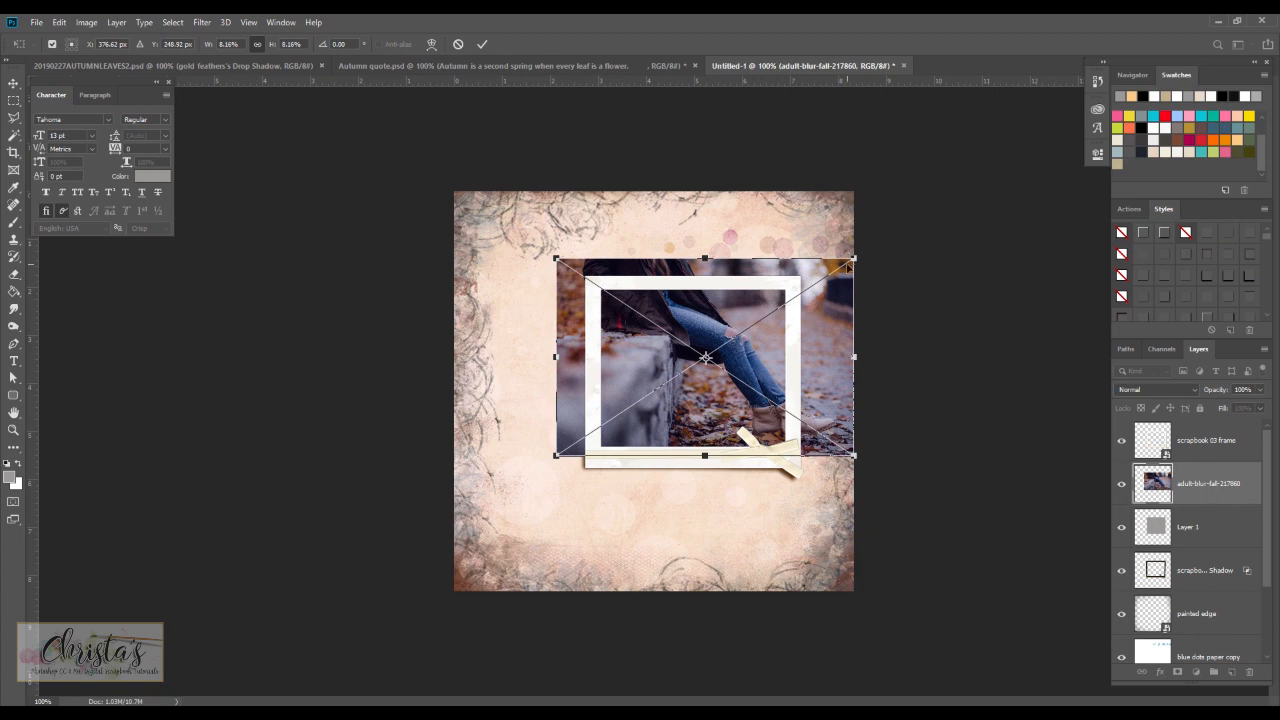
{"action": "left_click_drag", "start_coordinate": [856, 257], "coordinate": [815, 286]}
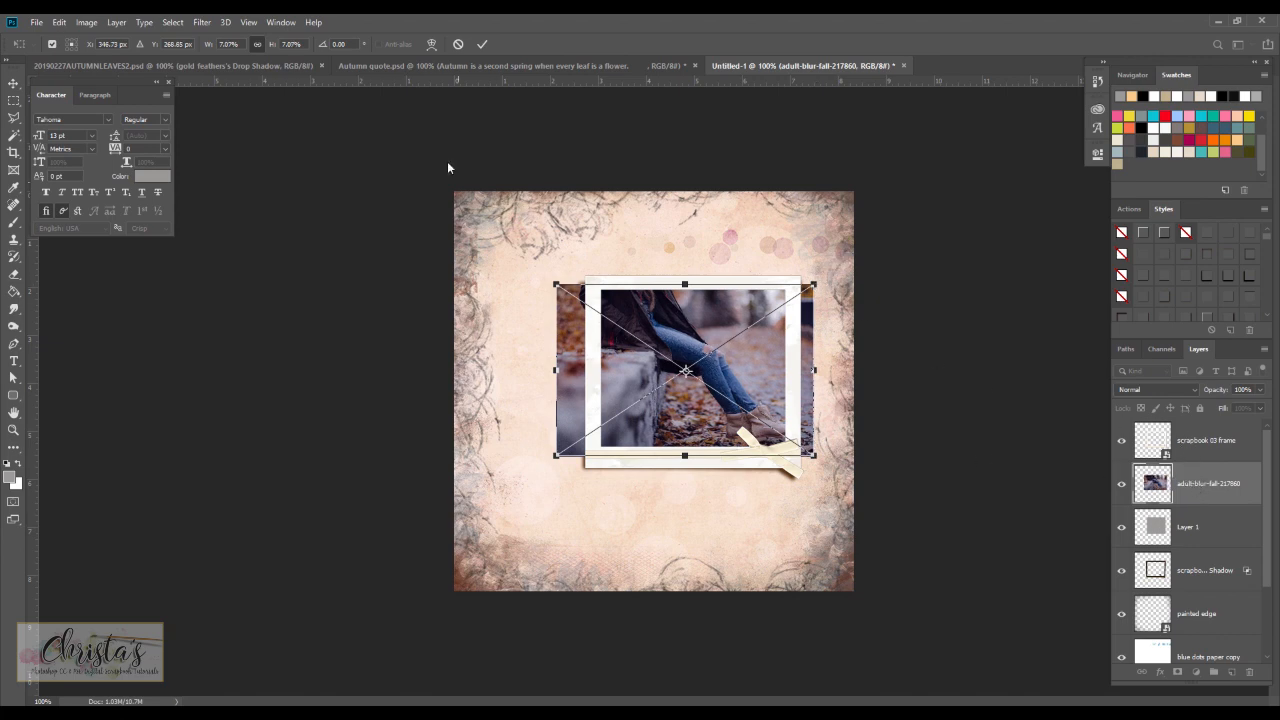
{"action": "left_click", "coordinate": [482, 43]}
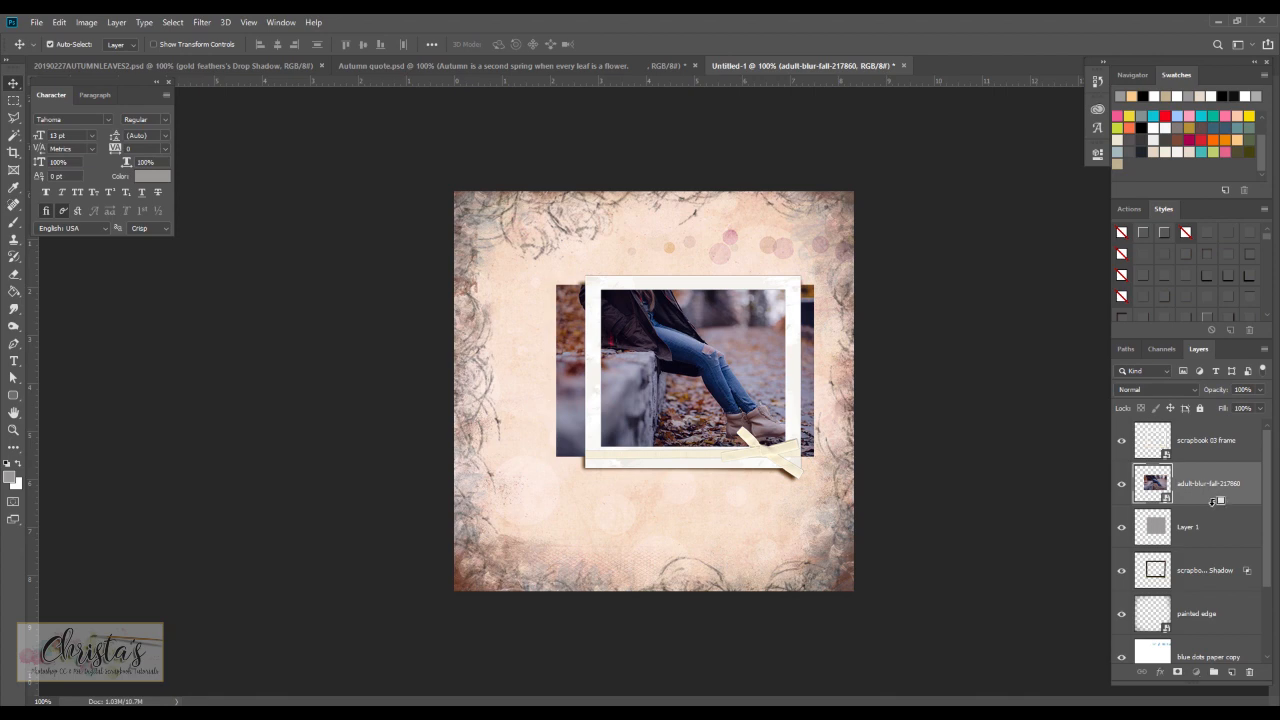
{"action": "left_click", "coordinate": [1218, 500], "text": "alt"}
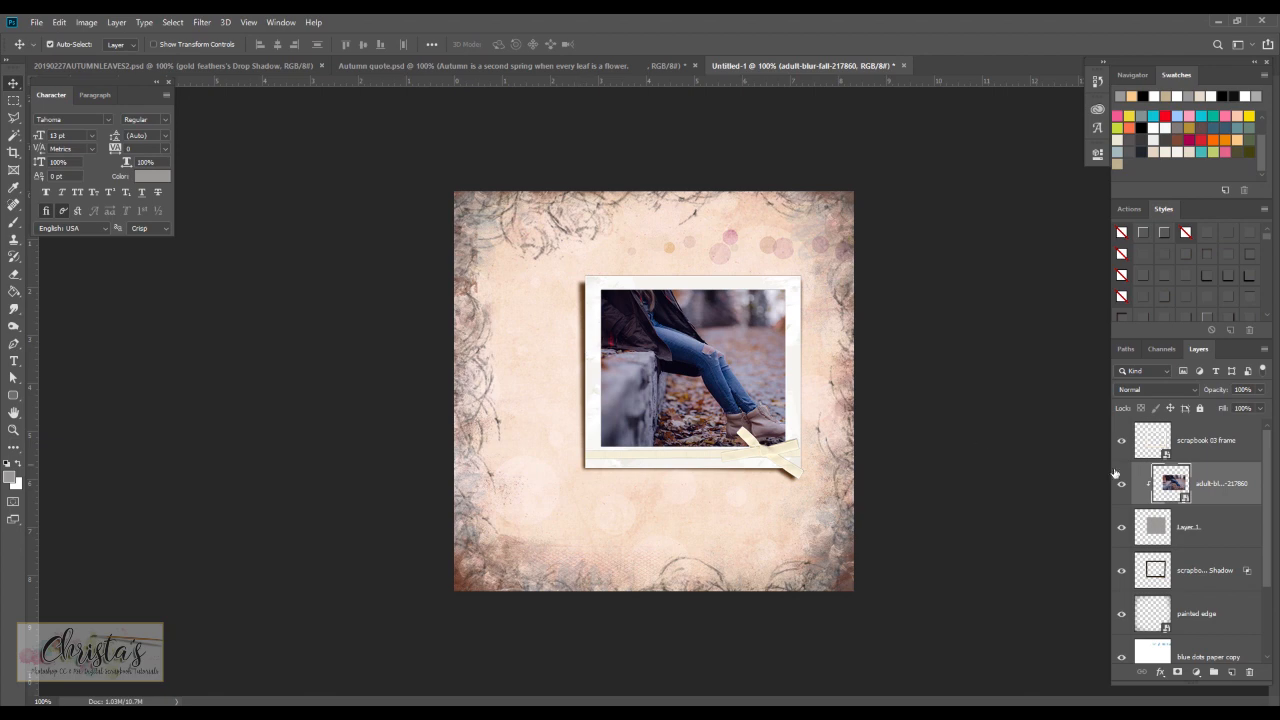
- Smudge the frame's shadow layer along the frame edges with the Smudge tool at 150 px and 90% strength
{"action": "left_click", "coordinate": [1193, 569]}
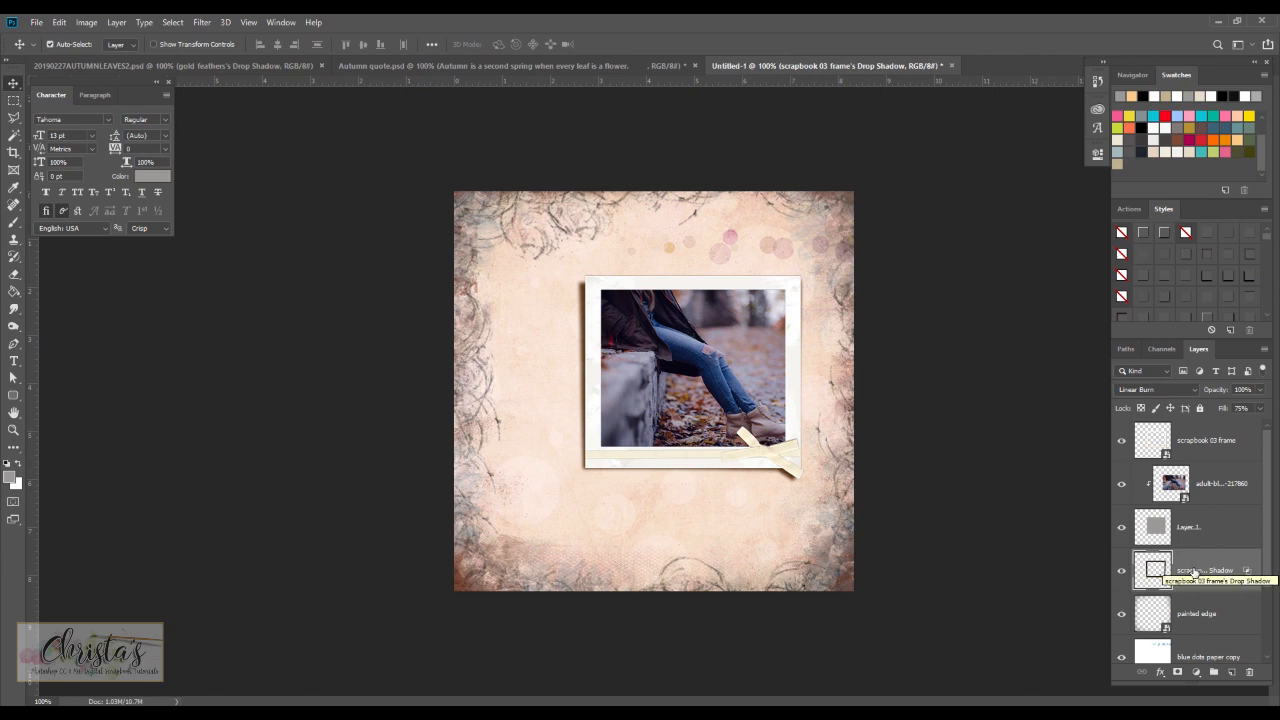
{"action": "left_click", "coordinate": [15, 311]}
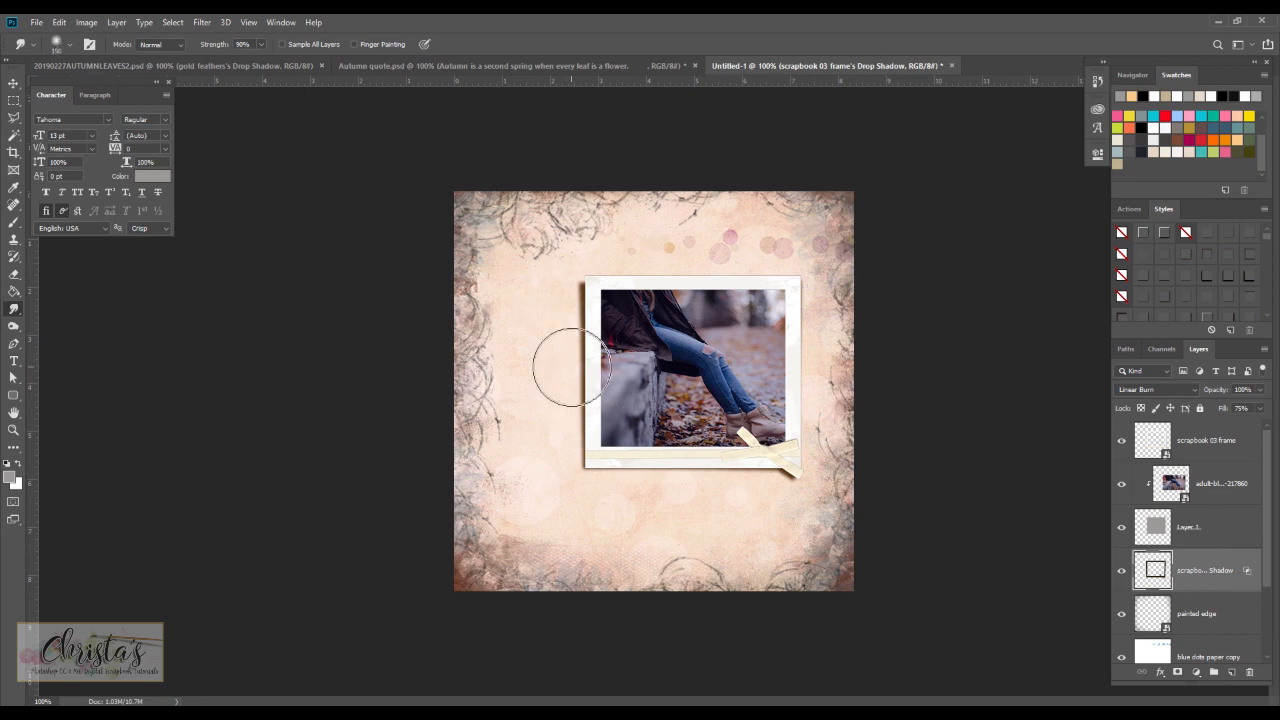
{"action": "key", "text": "bracketright"}
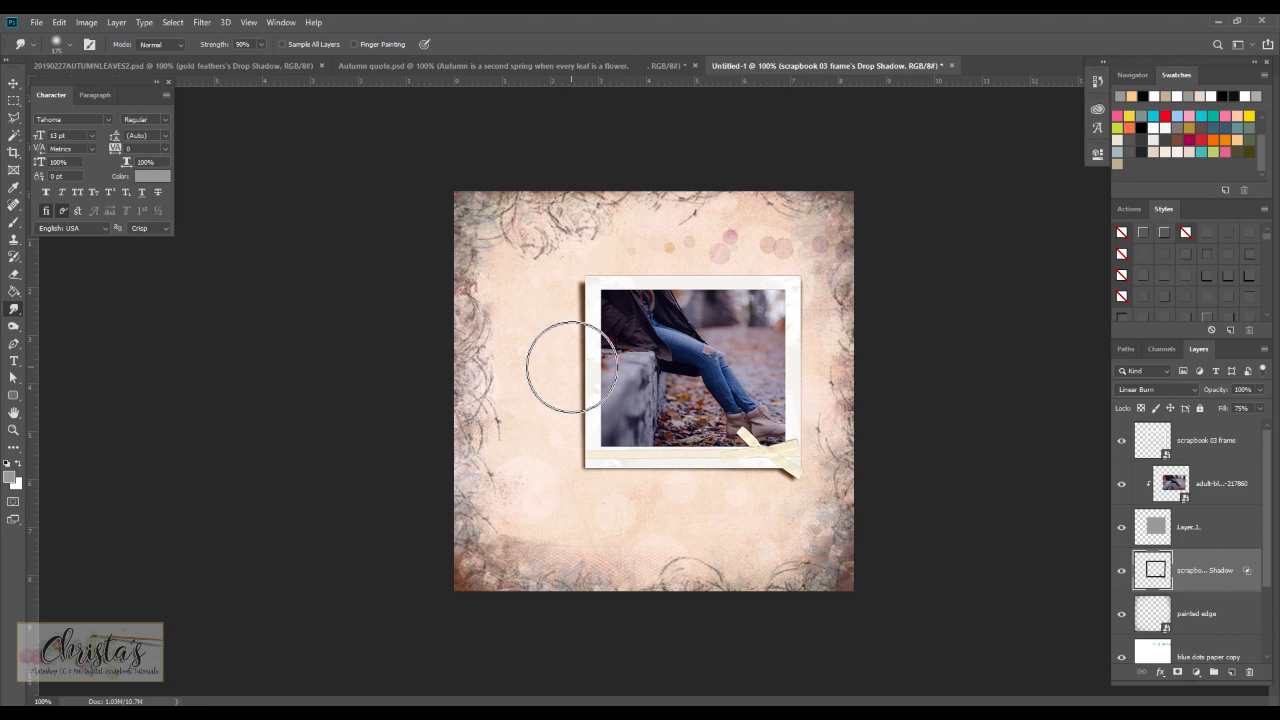
{"action": "key", "text": "bracketleft"}
{"action": "key", "text": "bracketleft"}
{"action": "key", "text": "bracketleft"}
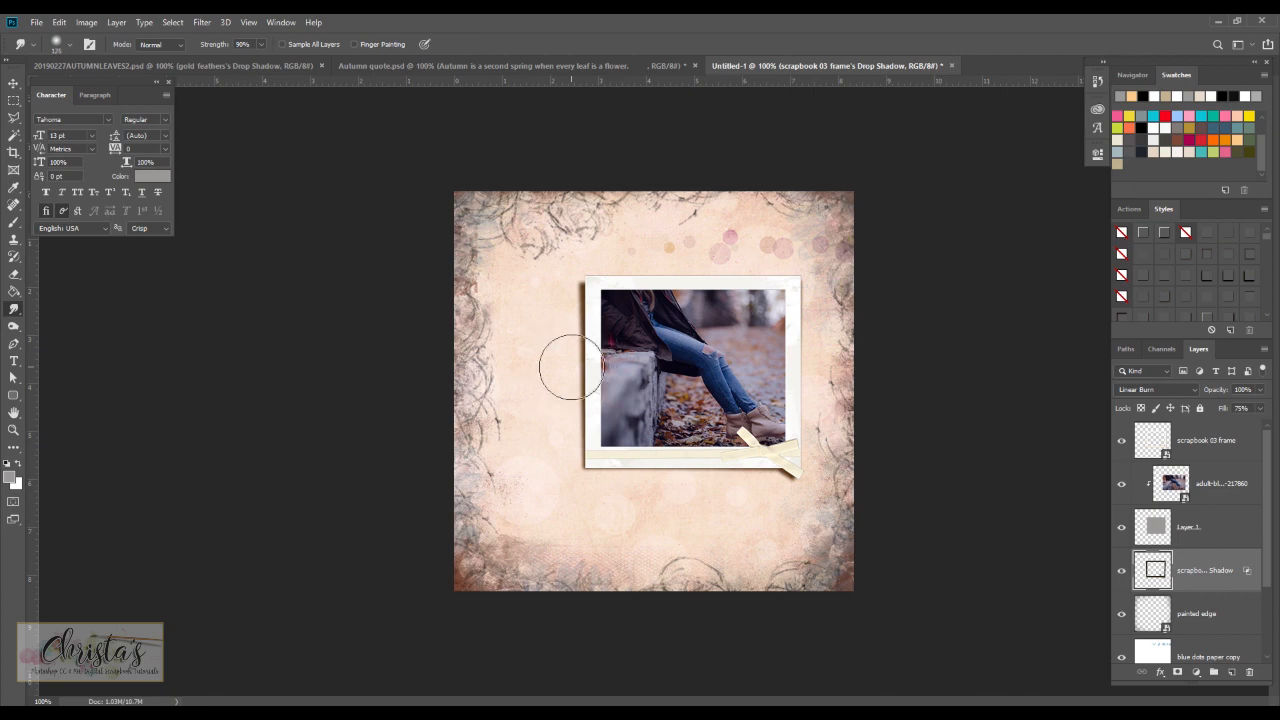
{"action": "key", "text": "bracketright"}
{"action": "key", "text": "bracketright"}
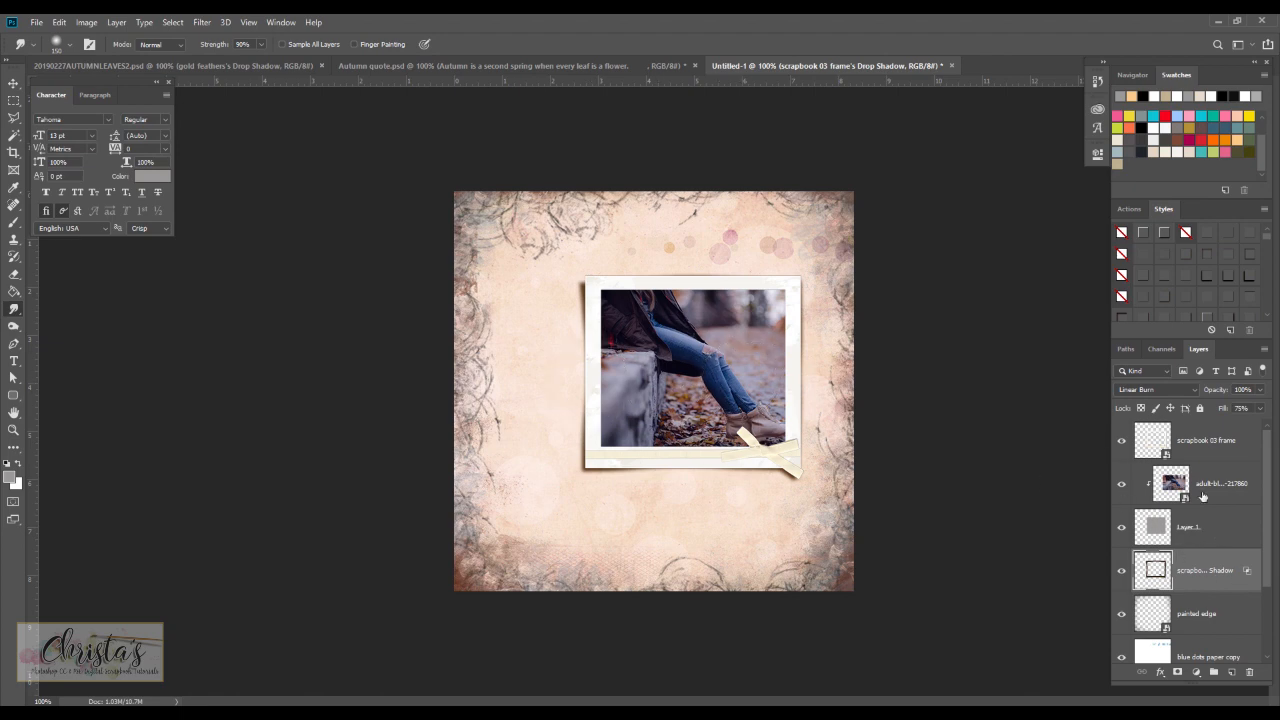
{"action": "left_click", "coordinate": [1237, 455]}
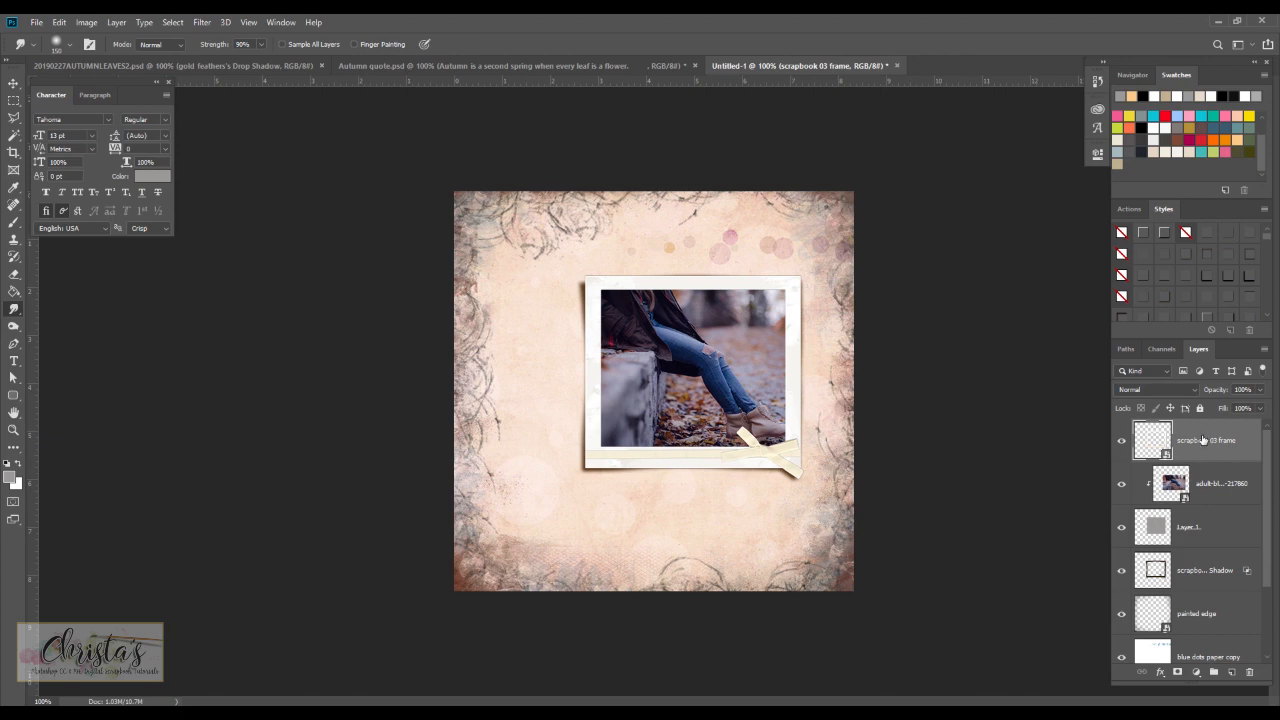
{"action": "left_click", "coordinate": [1231, 675]}
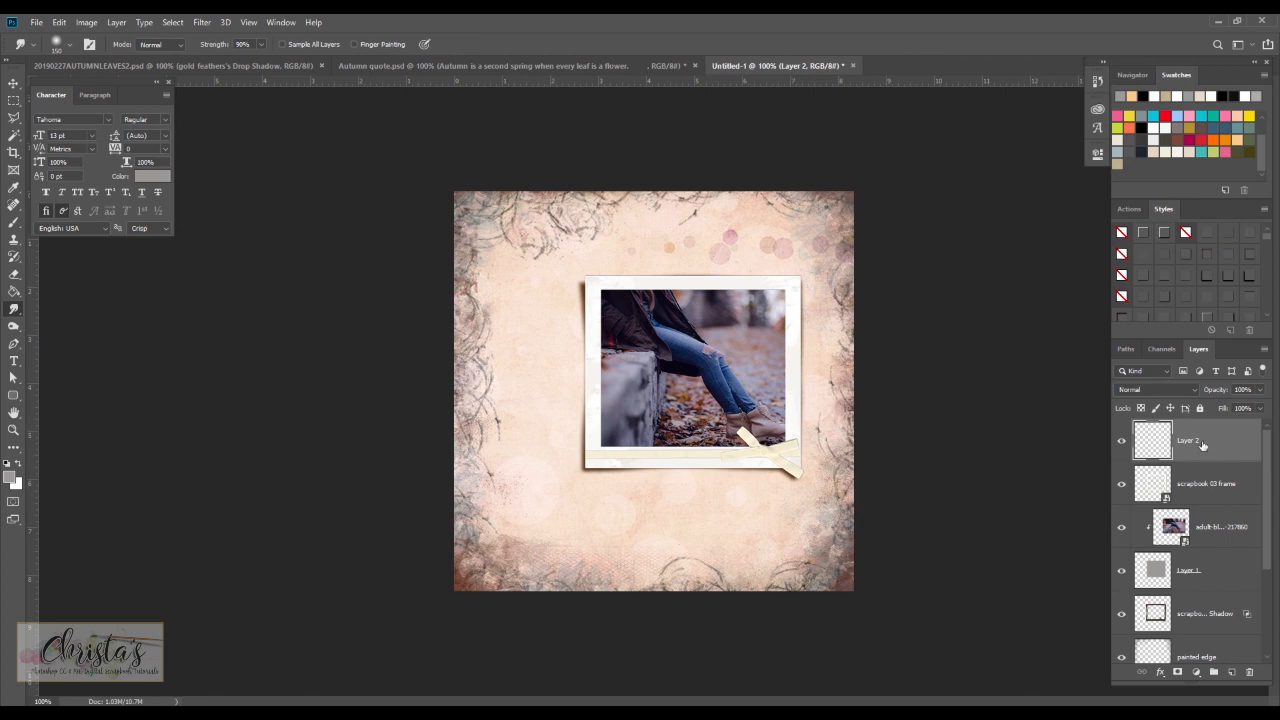
{"action": "left_click_drag", "start_coordinate": [1210, 447], "coordinate": [1210, 448]}
{"action": "left_click_drag", "start_coordinate": [1211, 458], "coordinate": [1212, 457]}
{"action": "left_click", "coordinate": [1211, 457], "text": "alt"}
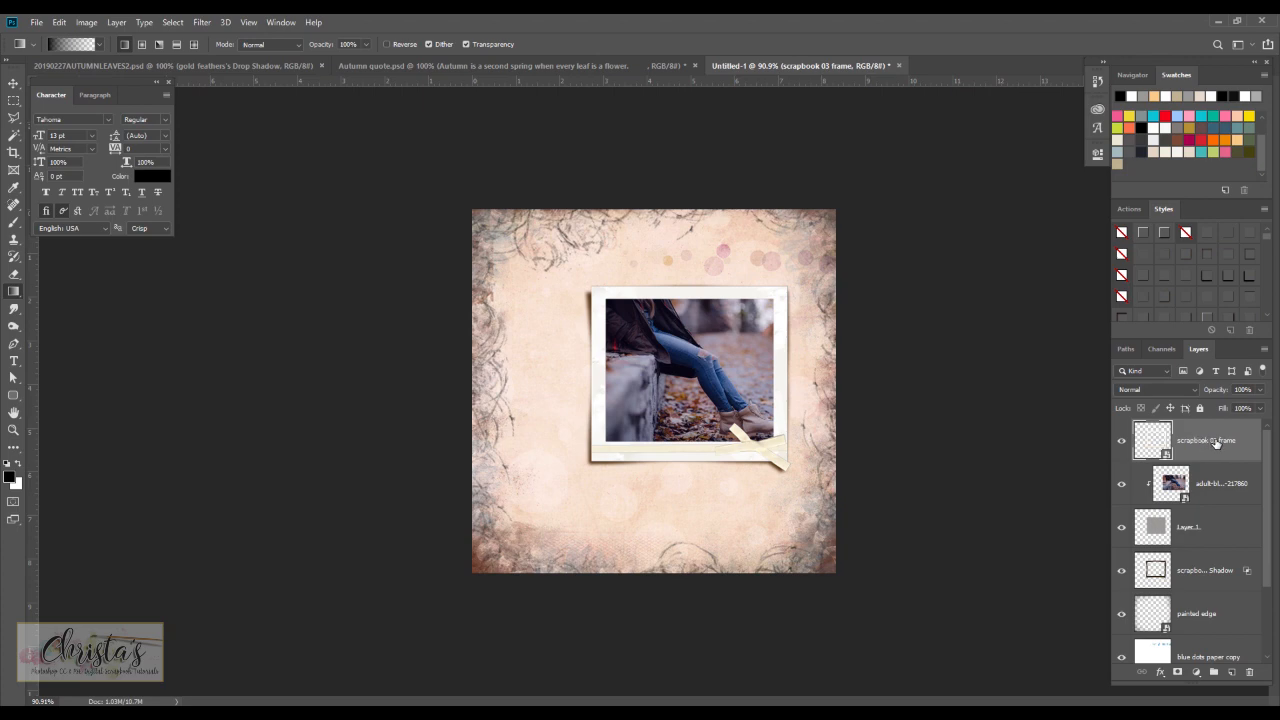
- Add a new layer above the scrapbook 03 frame layer and clip it to the frame
{"action": "left_click", "coordinate": [1233, 676]}
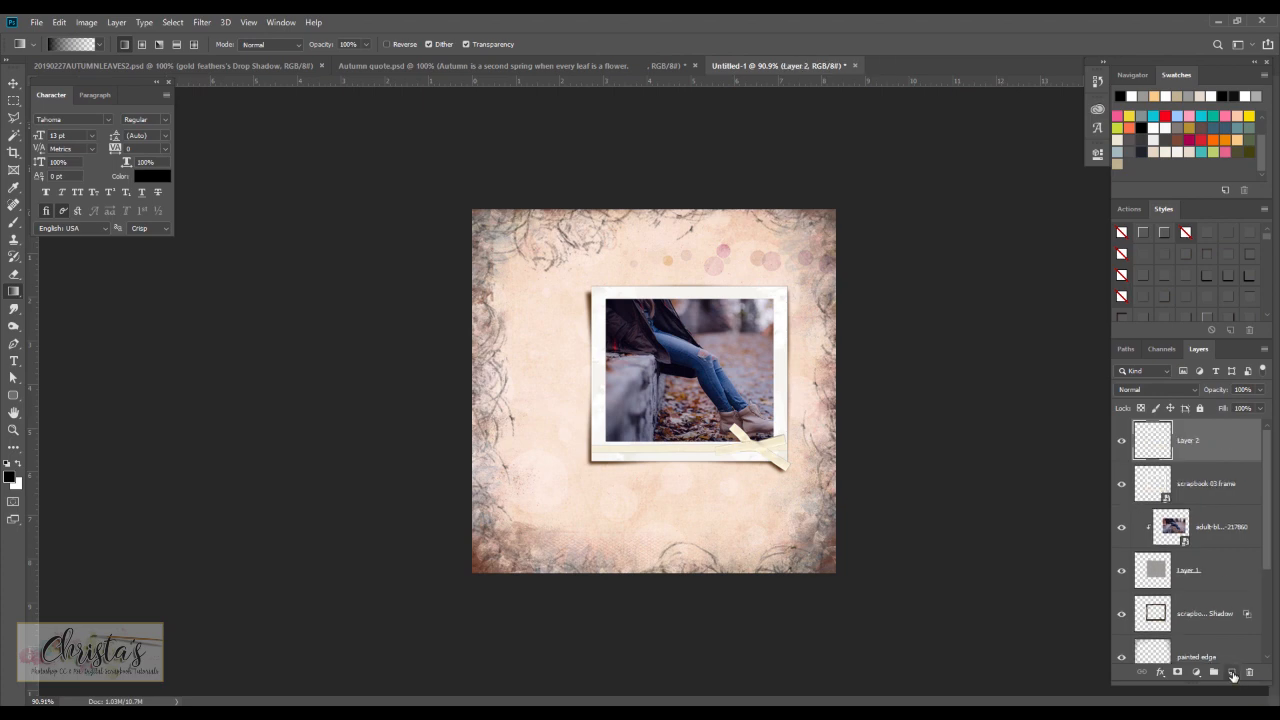
{"action": "right_click", "coordinate": [1190, 442]}
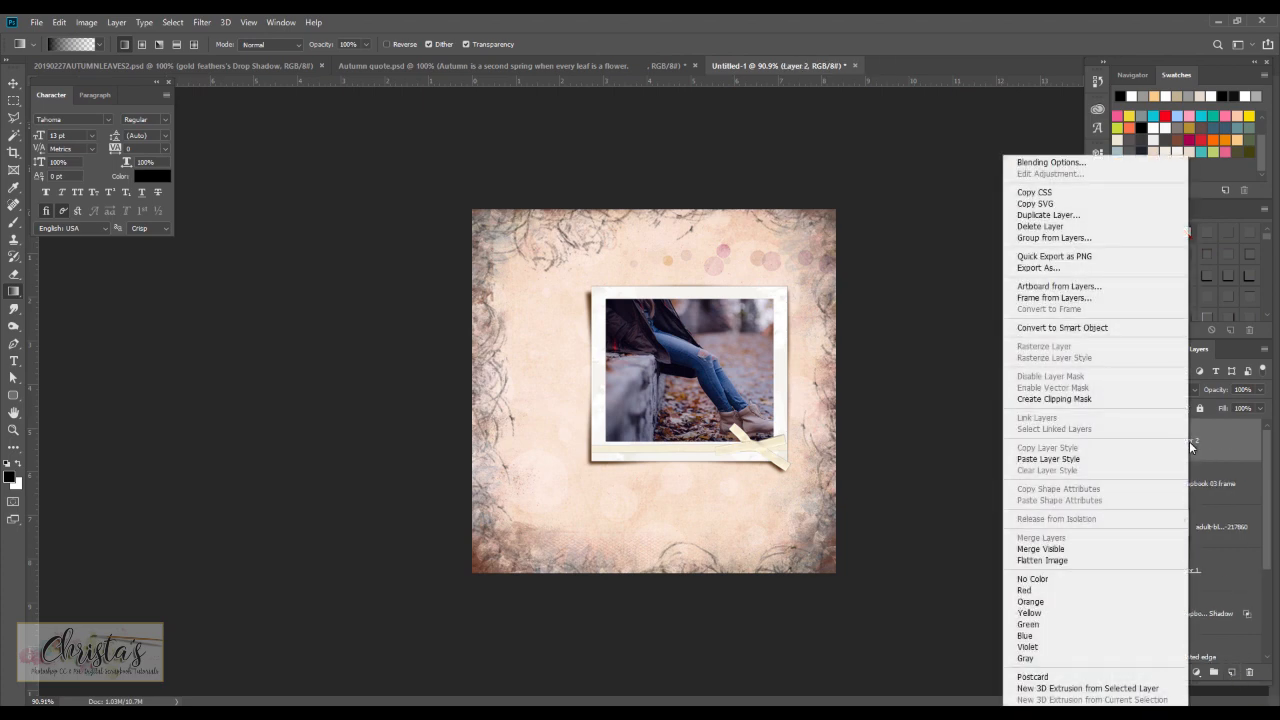
{"action": "left_click", "coordinate": [1091, 400]}
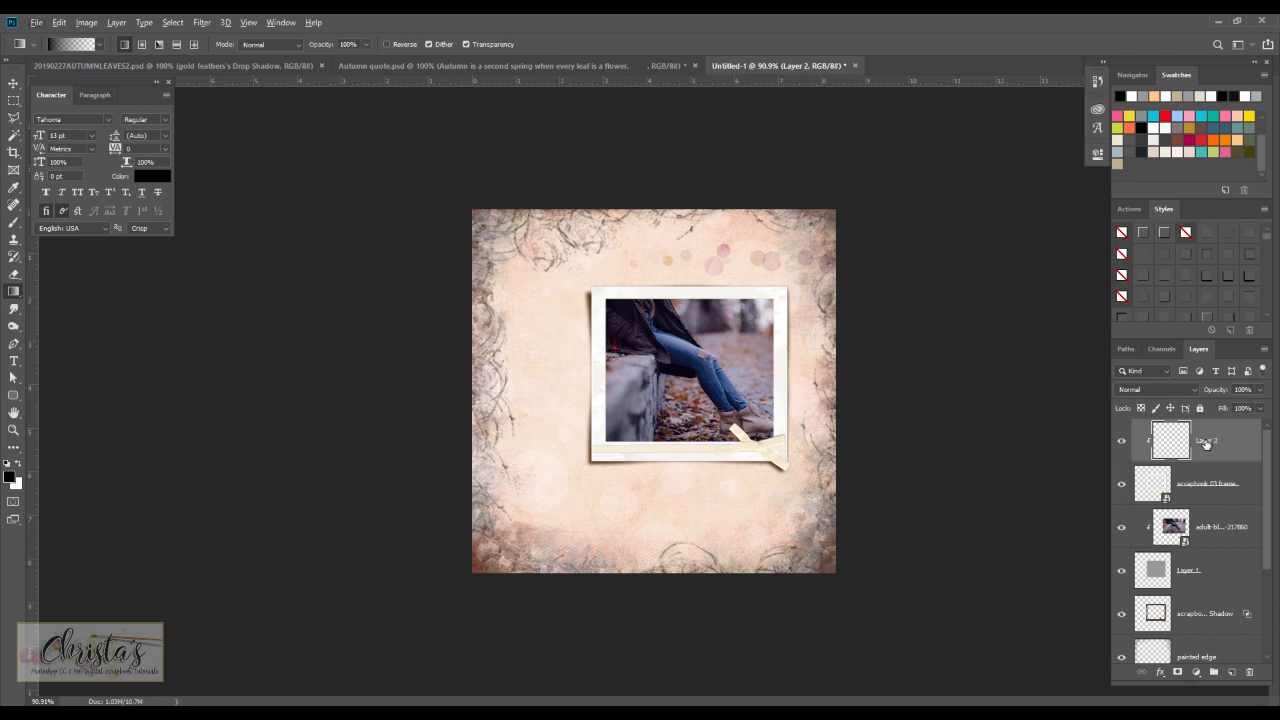
- Draw a vertical linear gradient from black (000000) to transparent across the frame's upper edge on the clipped layer
{"action": "right_click", "coordinate": [21, 300]}
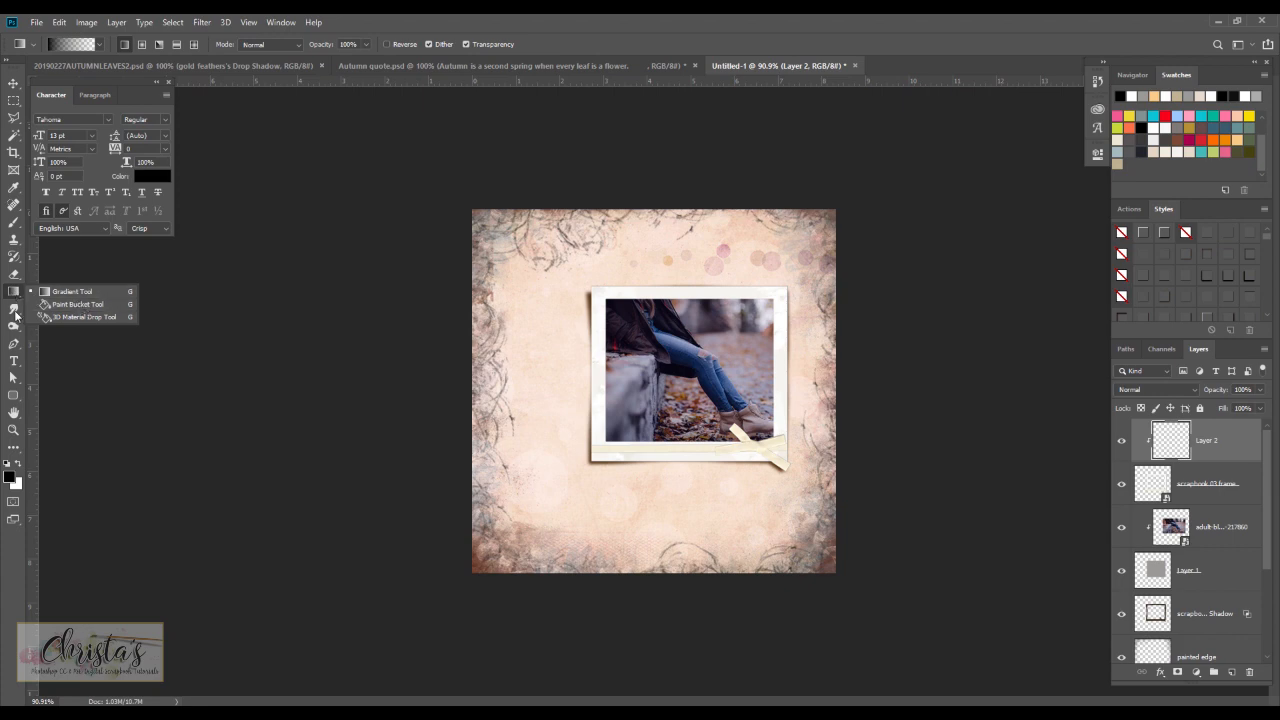
{"action": "left_click", "coordinate": [10, 478]}
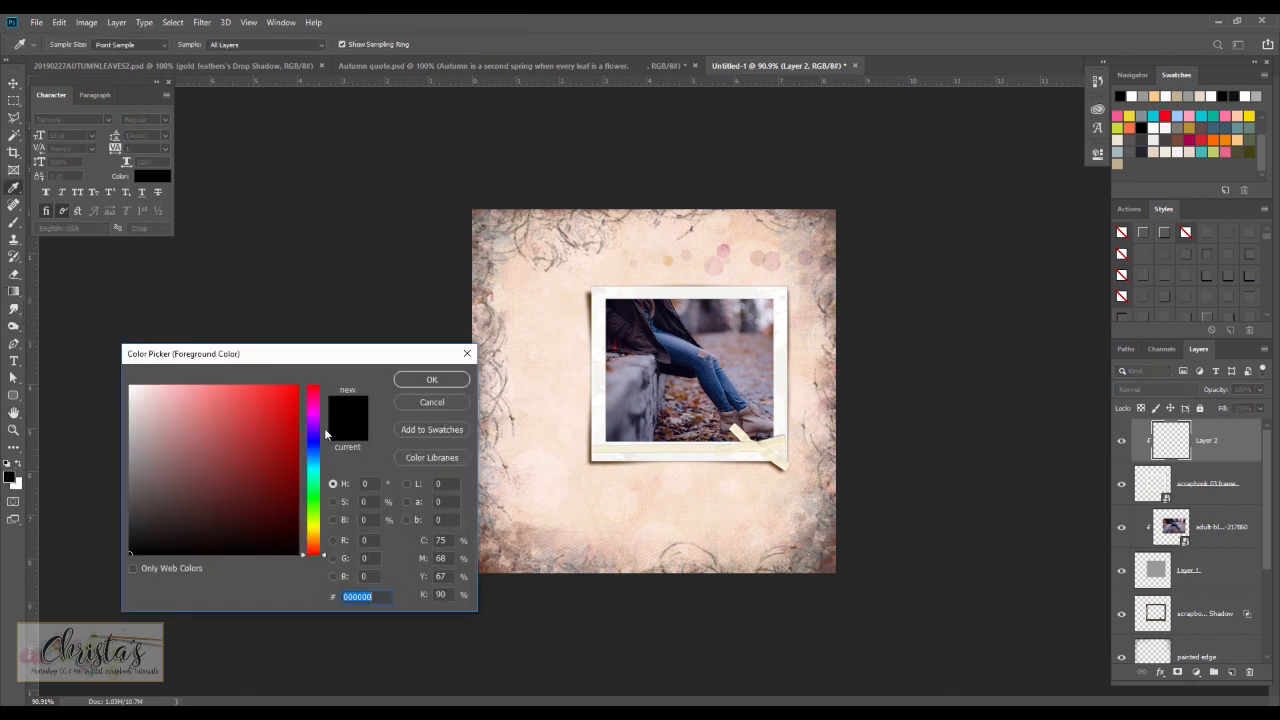
{"action": "left_click", "coordinate": [416, 381]}
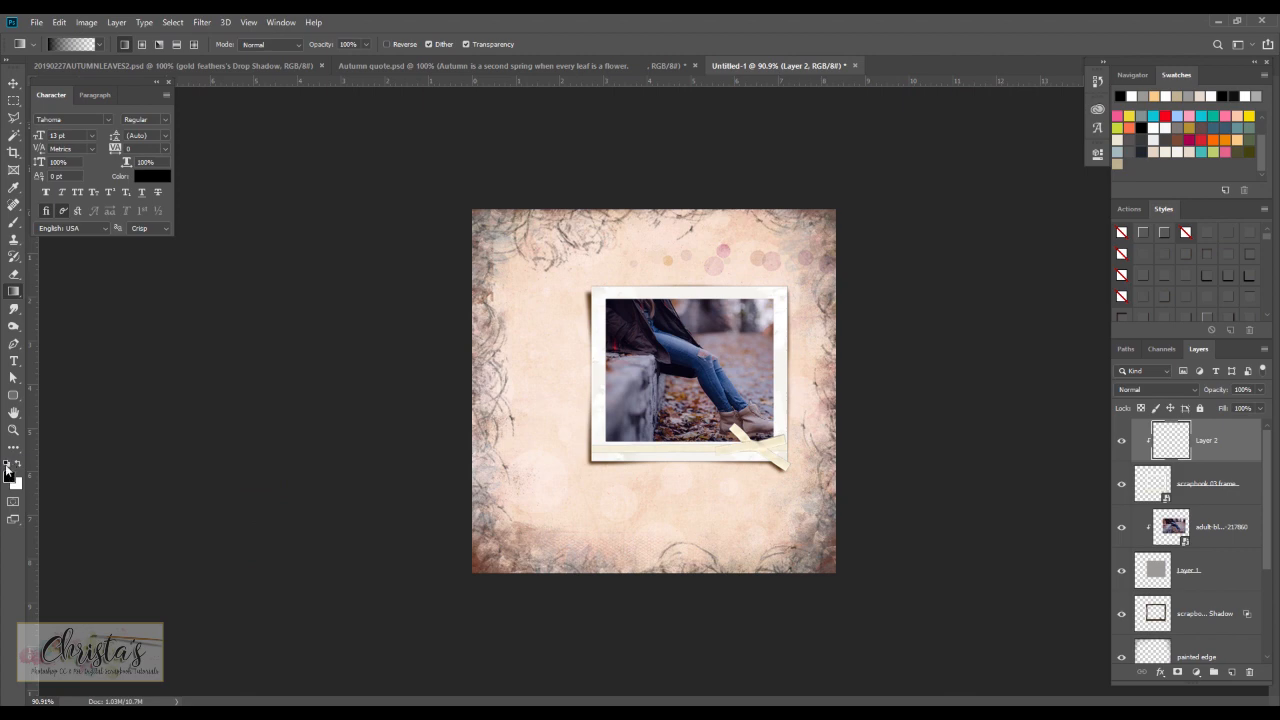
{"action": "left_click", "coordinate": [9, 481]}
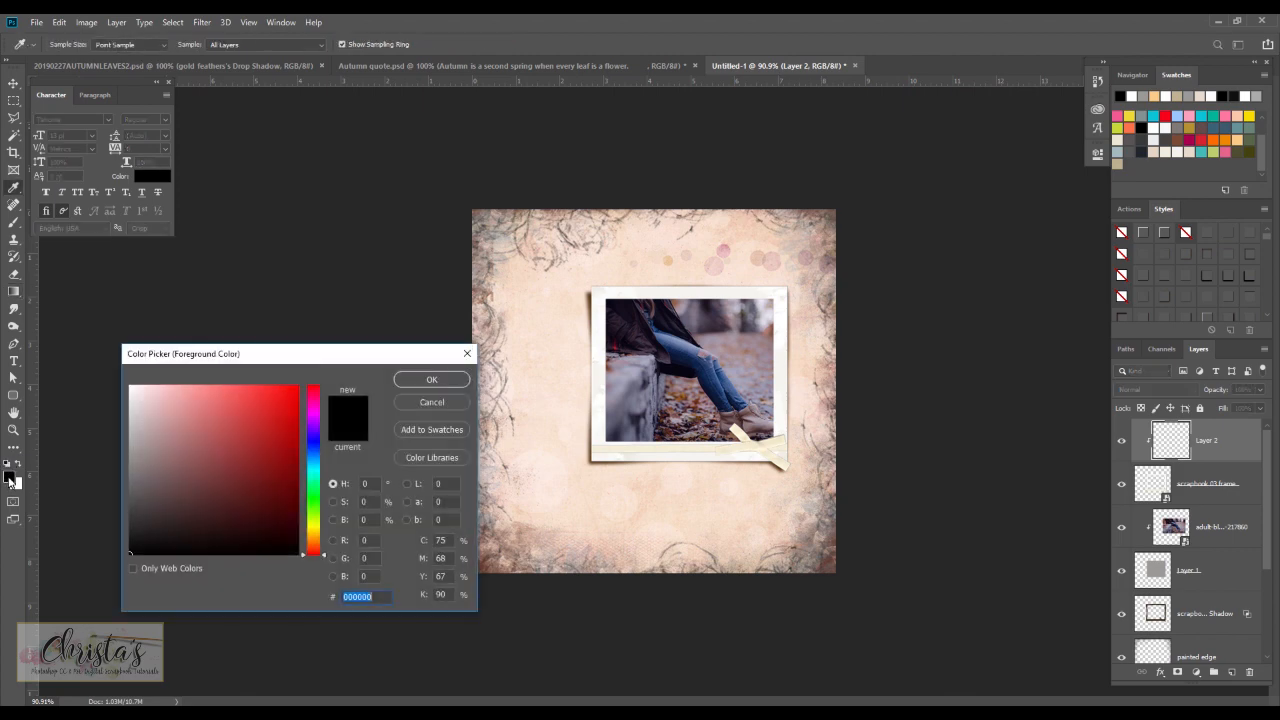
{"action": "left_click", "coordinate": [414, 383]}
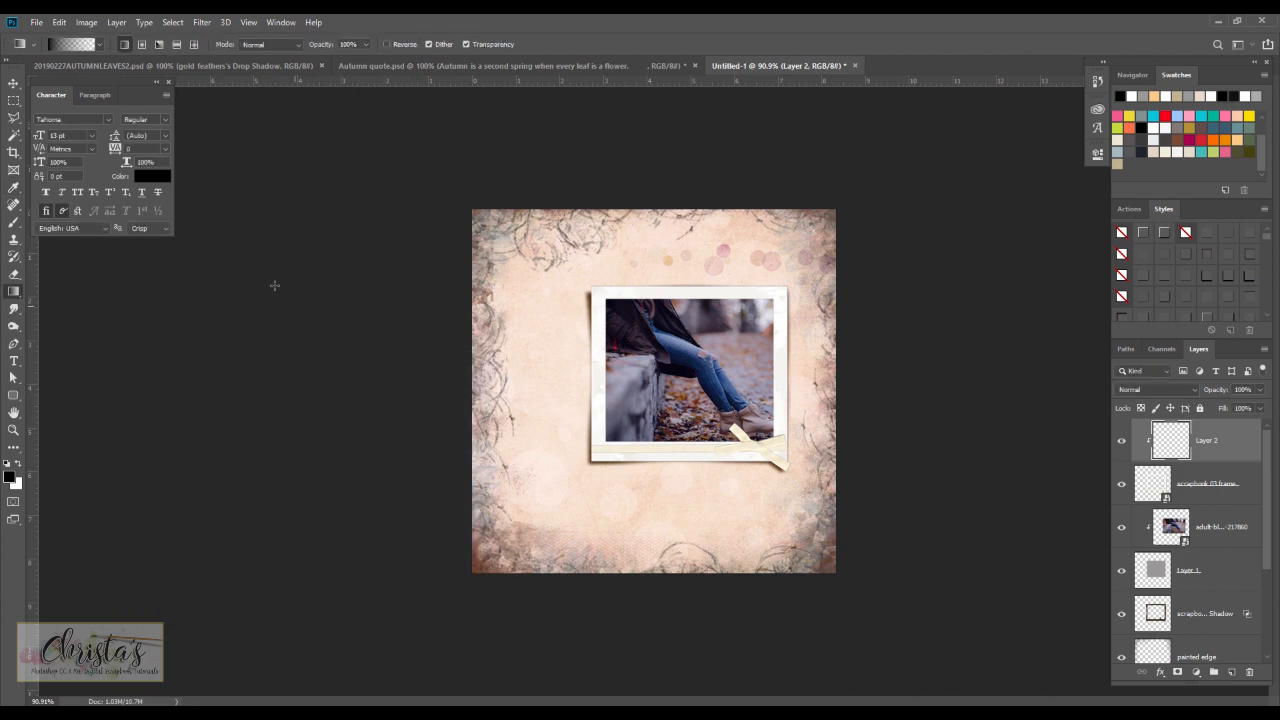
{"action": "left_click", "coordinate": [100, 48]}
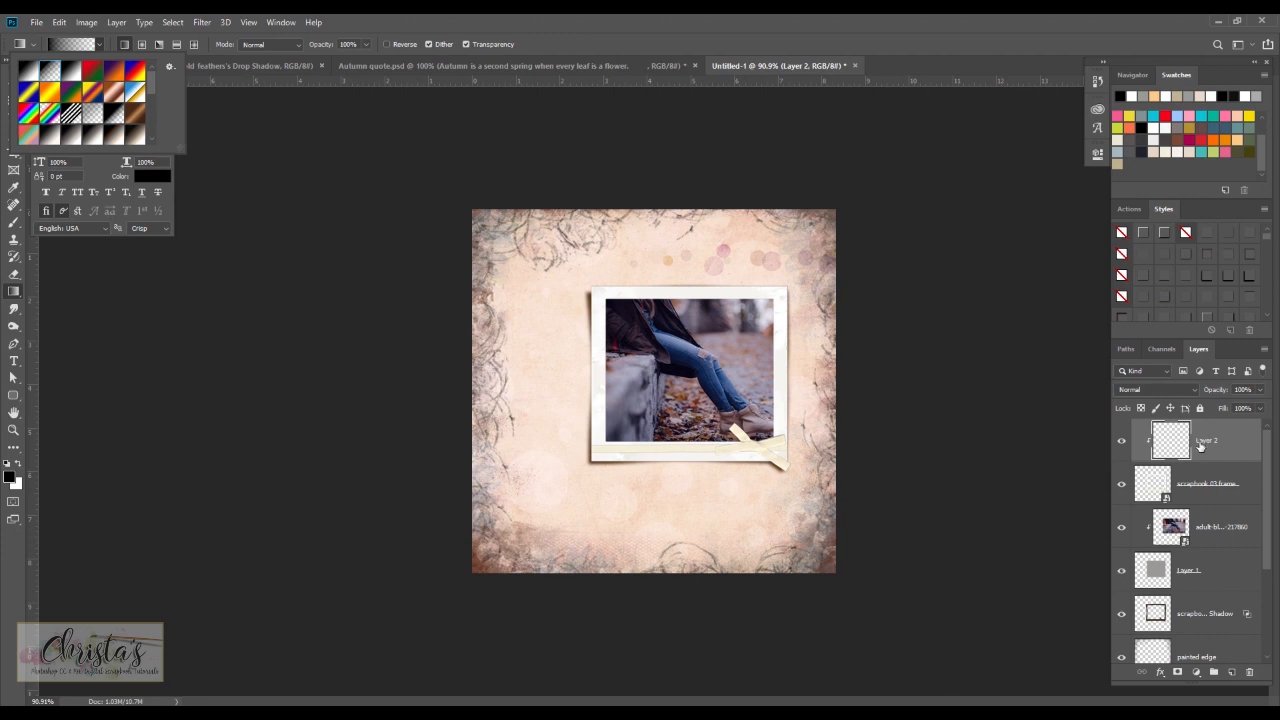
{"action": "left_click", "coordinate": [681, 263]}
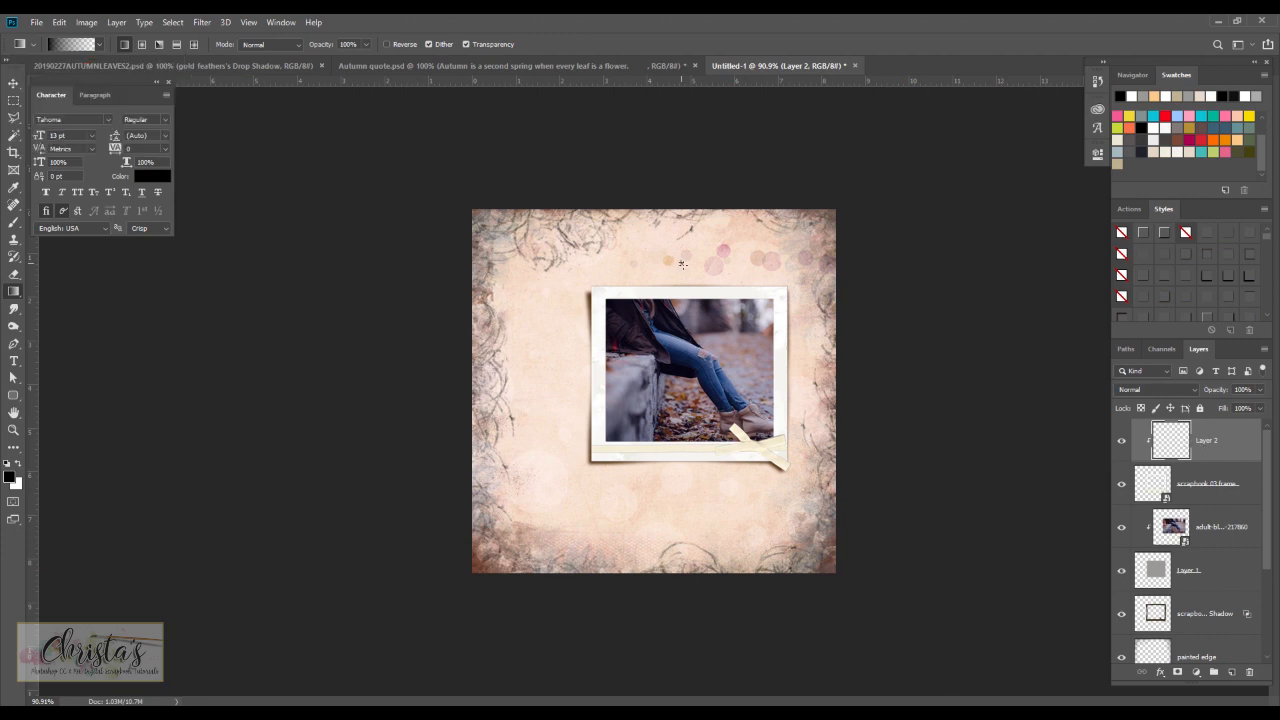
{"action": "left_click_drag", "start_coordinate": [681, 263], "coordinate": [682, 329]}
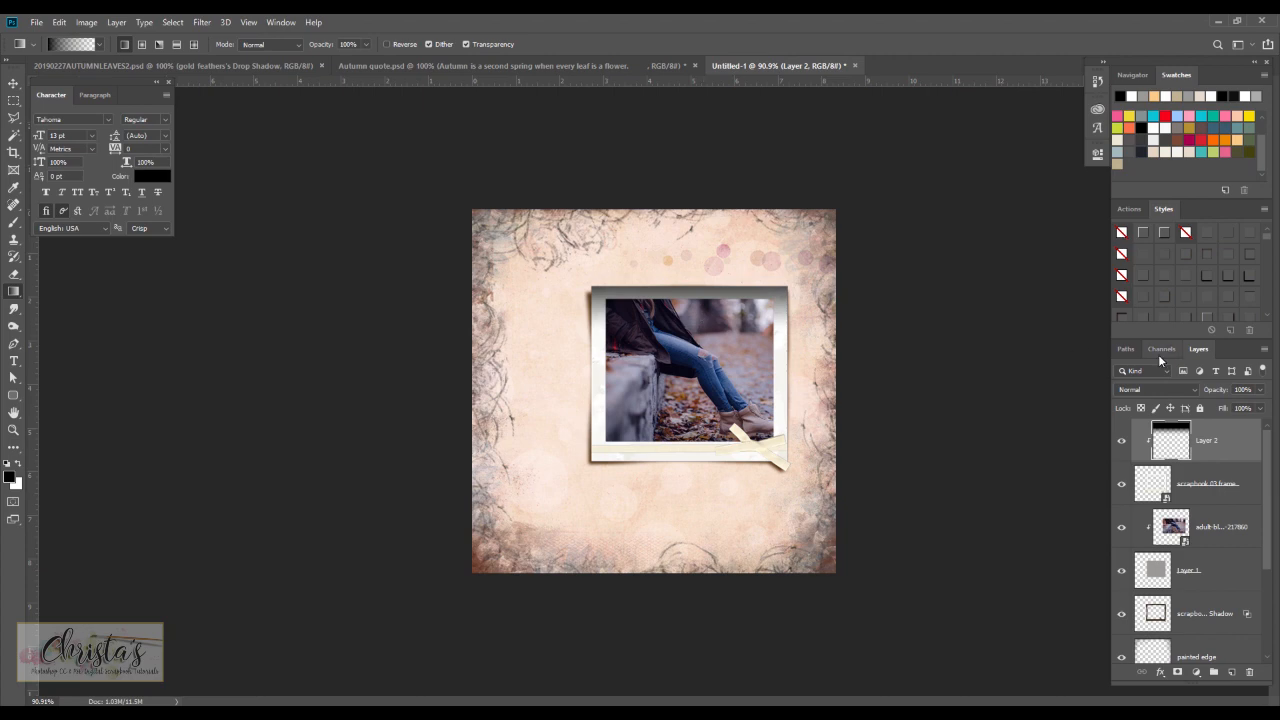
- Set the gradient layer's blend mode to Linear Burn and its opacity to 68%
{"action": "left_click", "coordinate": [1146, 394]}
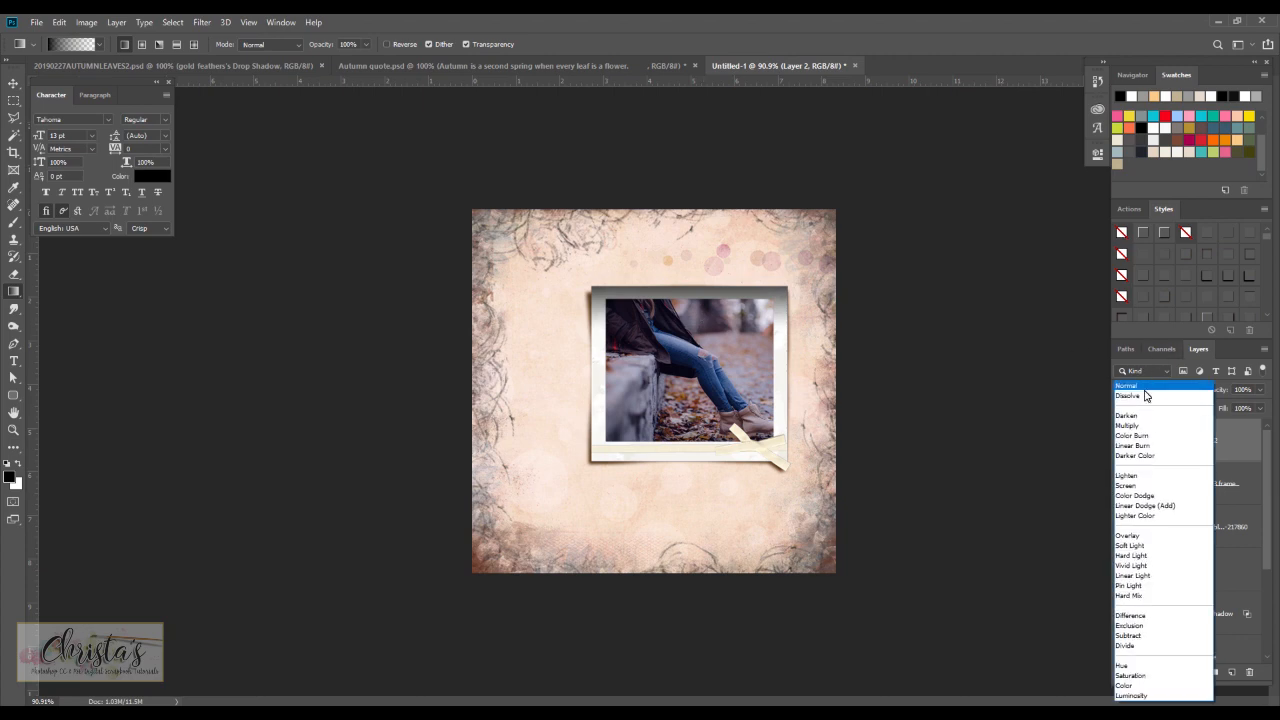
{"action": "left_click", "coordinate": [1144, 446]}
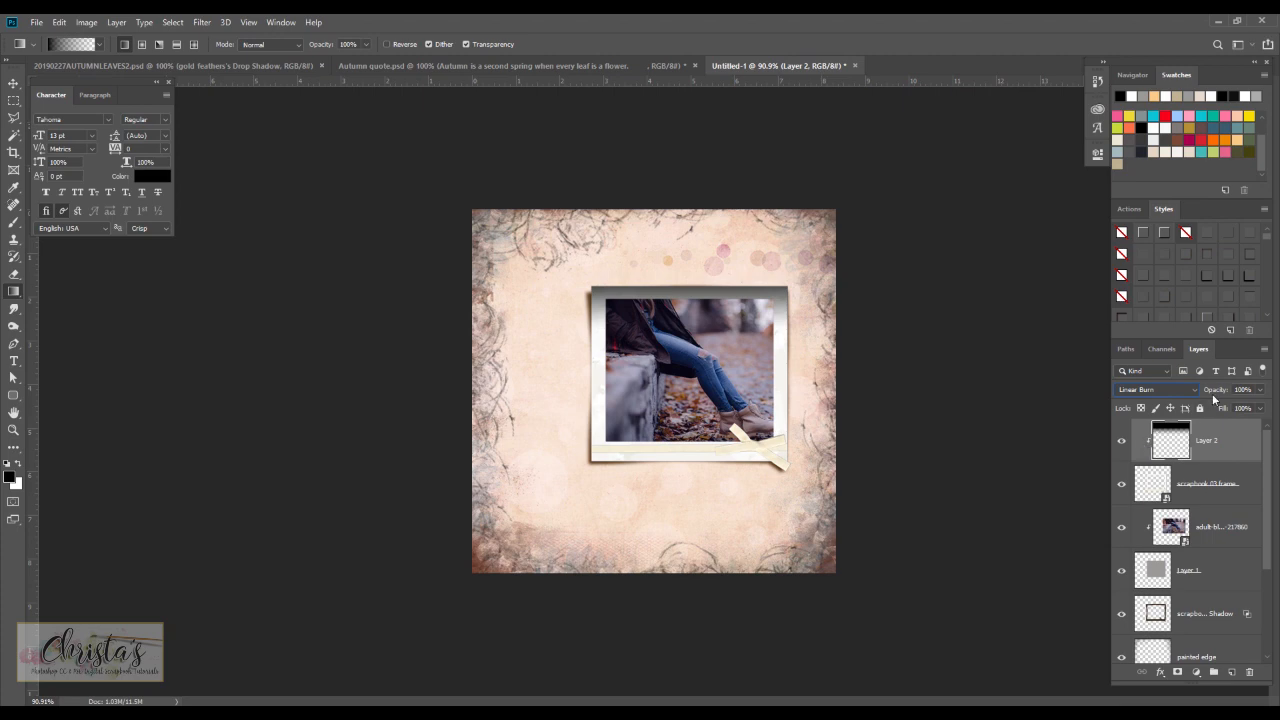
{"action": "left_click_drag", "start_coordinate": [1218, 392], "coordinate": [1198, 390]}
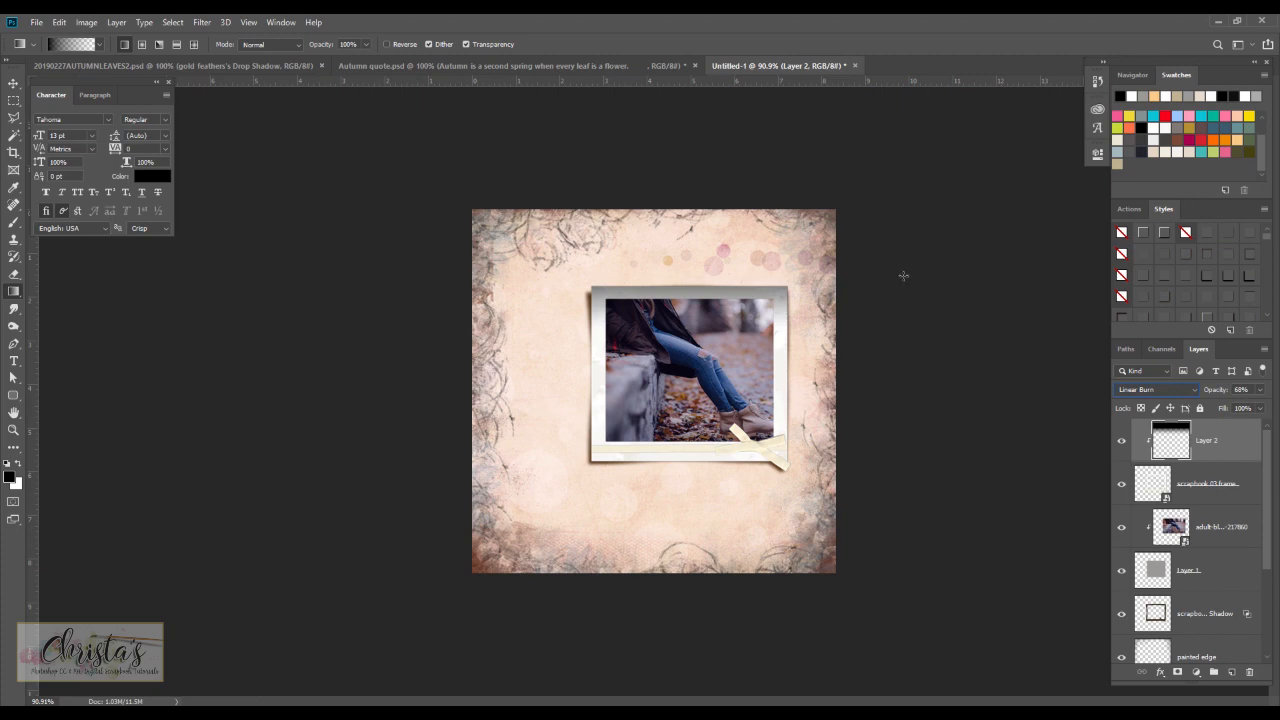
- Place the gold feathers file as an embedded image above the gradient layer and flip it horizontally
{"action": "left_click", "coordinate": [36, 22]}
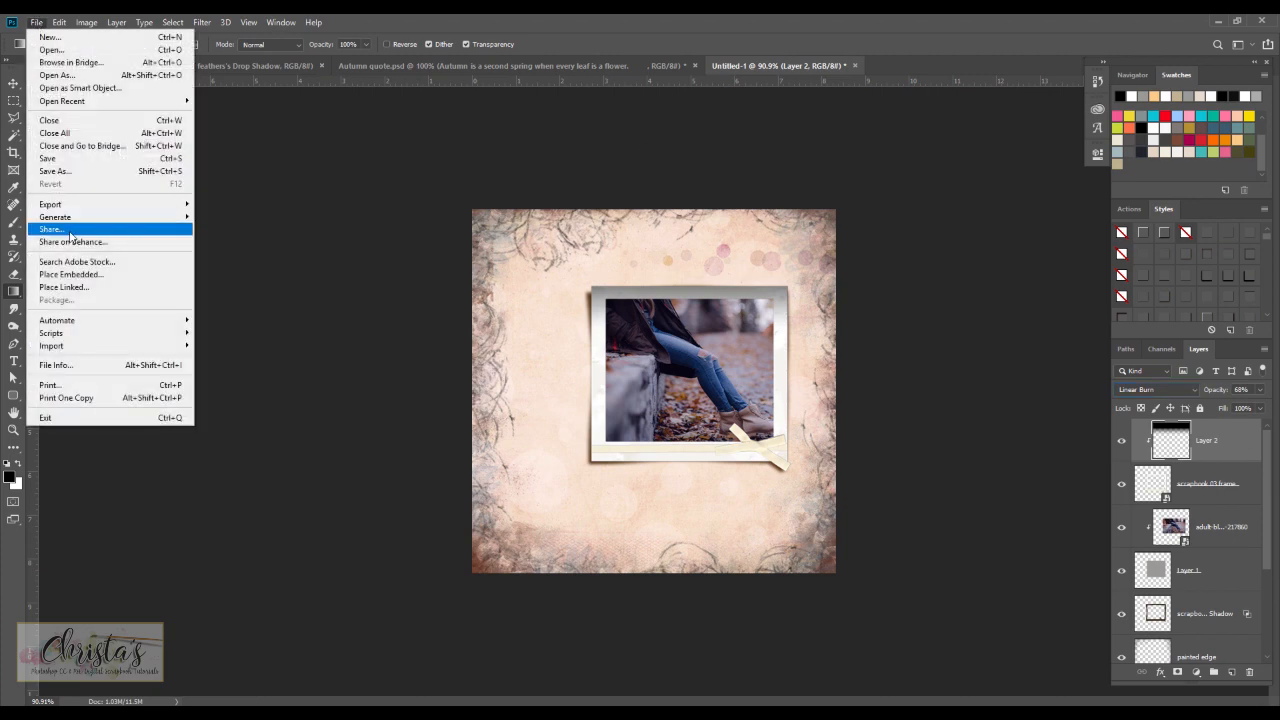
{"action": "left_click", "coordinate": [70, 274]}
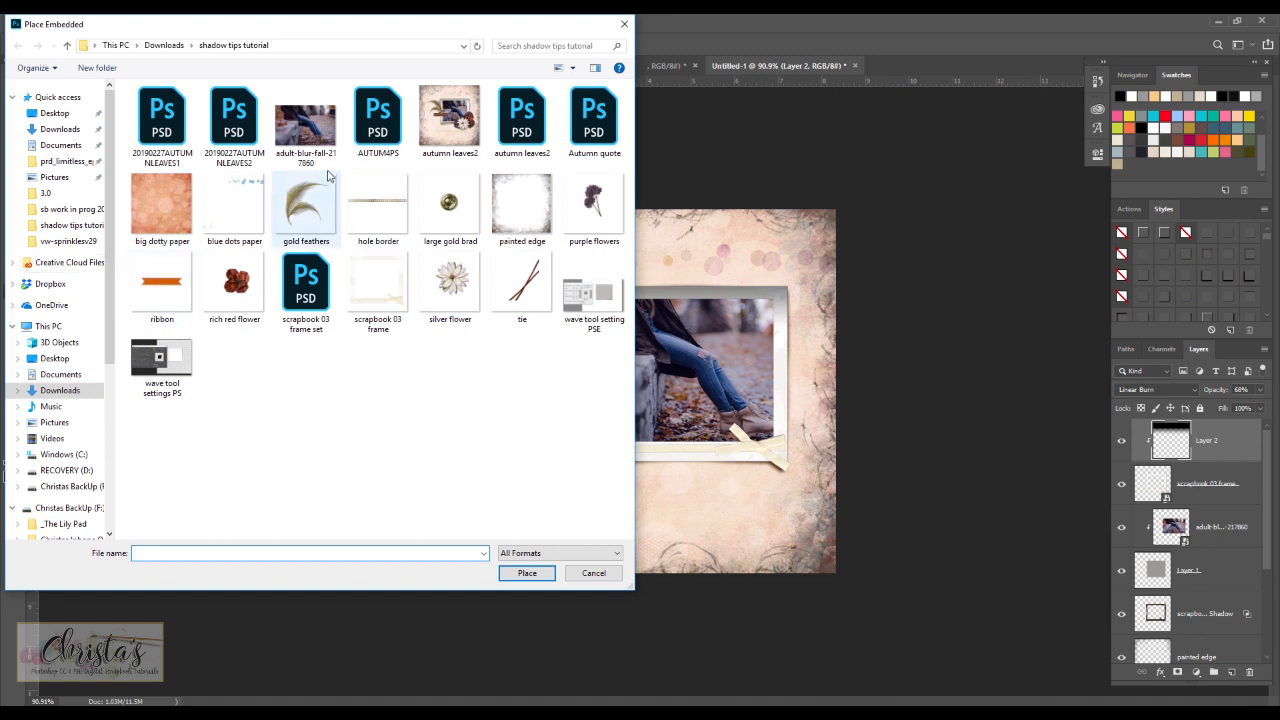
{"action": "double_click", "coordinate": [305, 203]}
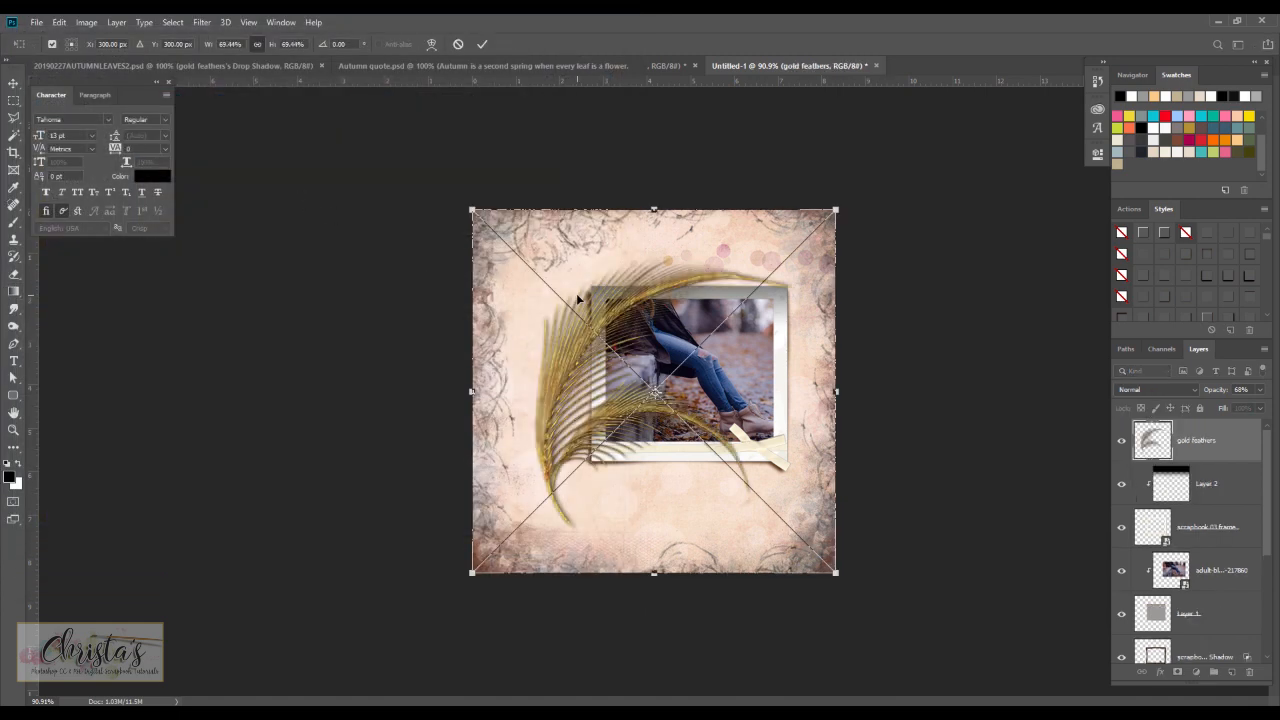
{"action": "left_click", "coordinate": [58, 22]}
{"action": "mouse_move", "coordinate": [130, 330]}
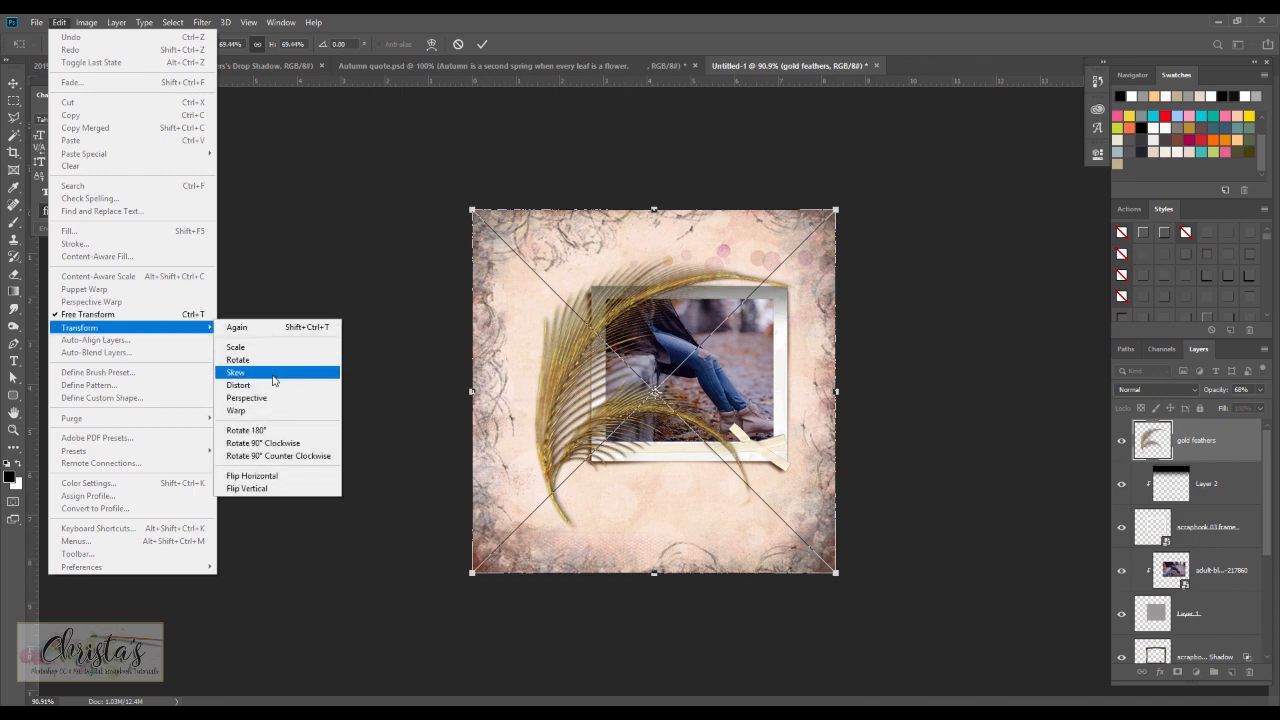
{"action": "left_click", "coordinate": [289, 476]}
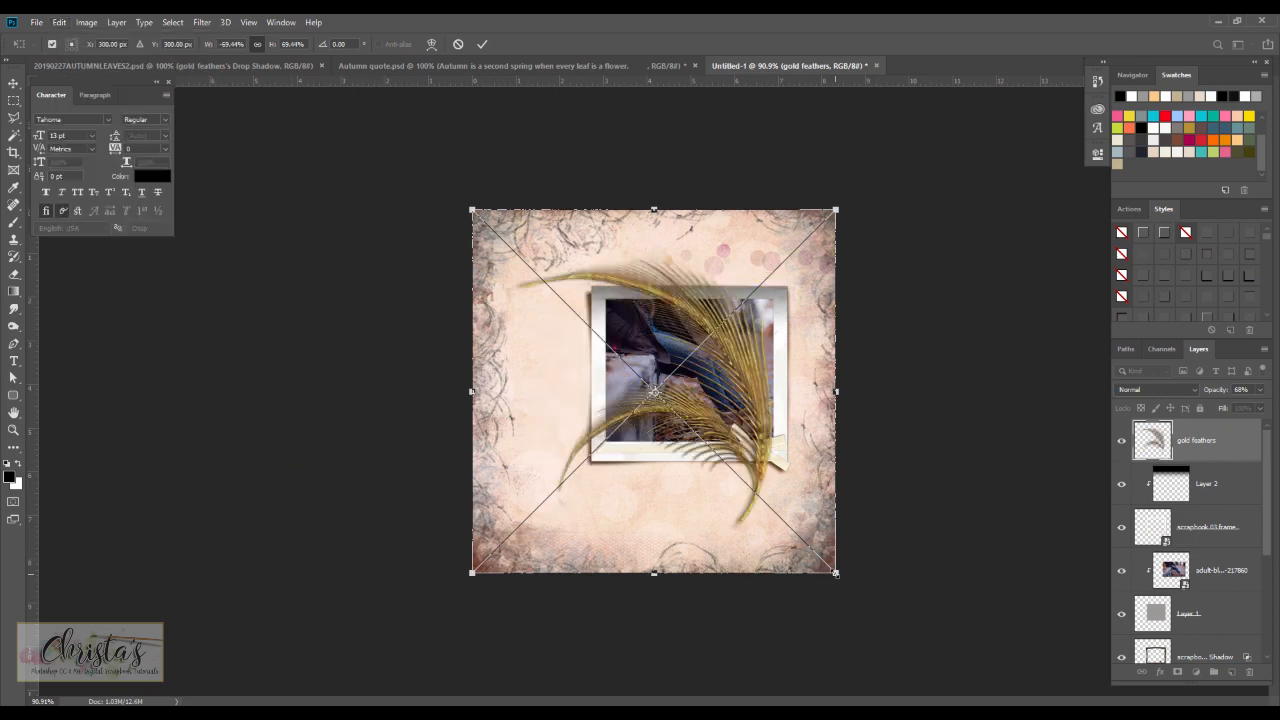
- Scale the gold feathers to about 27%, rotate them about 7° counter-clockwise, and position them against the frame's left edge
{"action": "left_click_drag", "start_coordinate": [836, 573], "coordinate": [583, 350]}
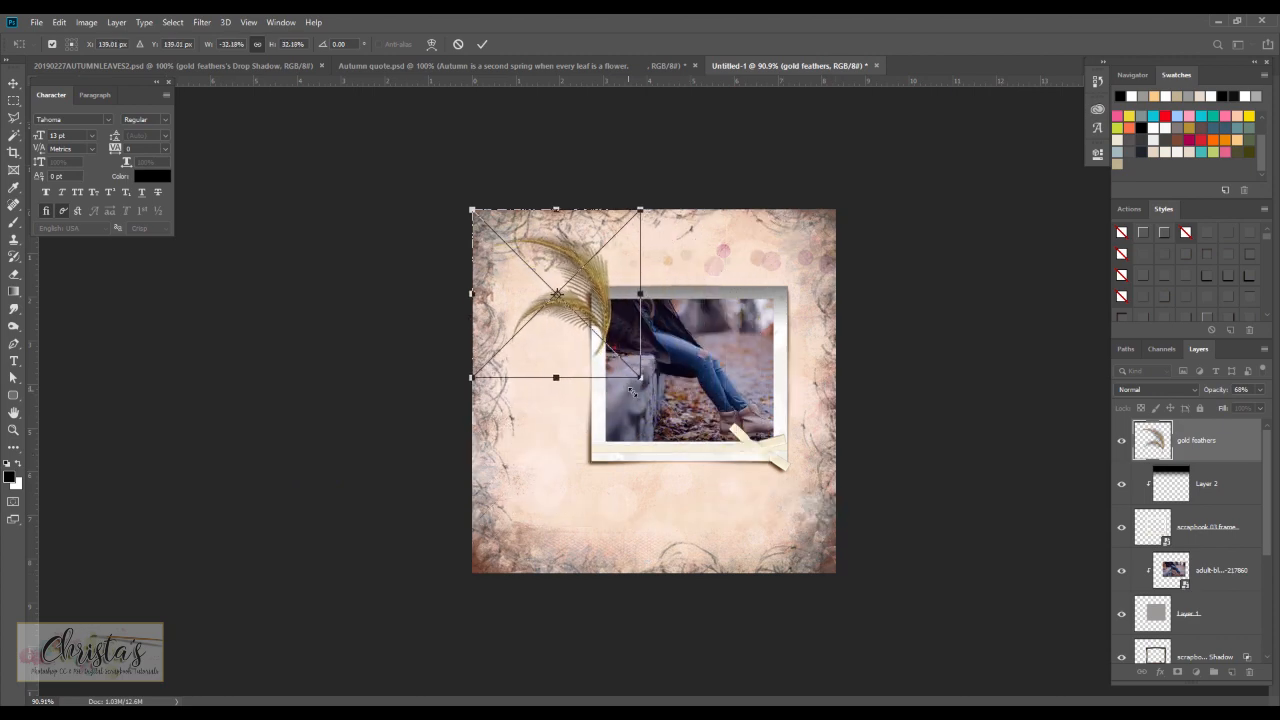
{"action": "left_click_drag", "start_coordinate": [577, 262], "coordinate": [610, 330]}
{"action": "left_click_drag", "start_coordinate": [652, 265], "coordinate": [593, 285]}
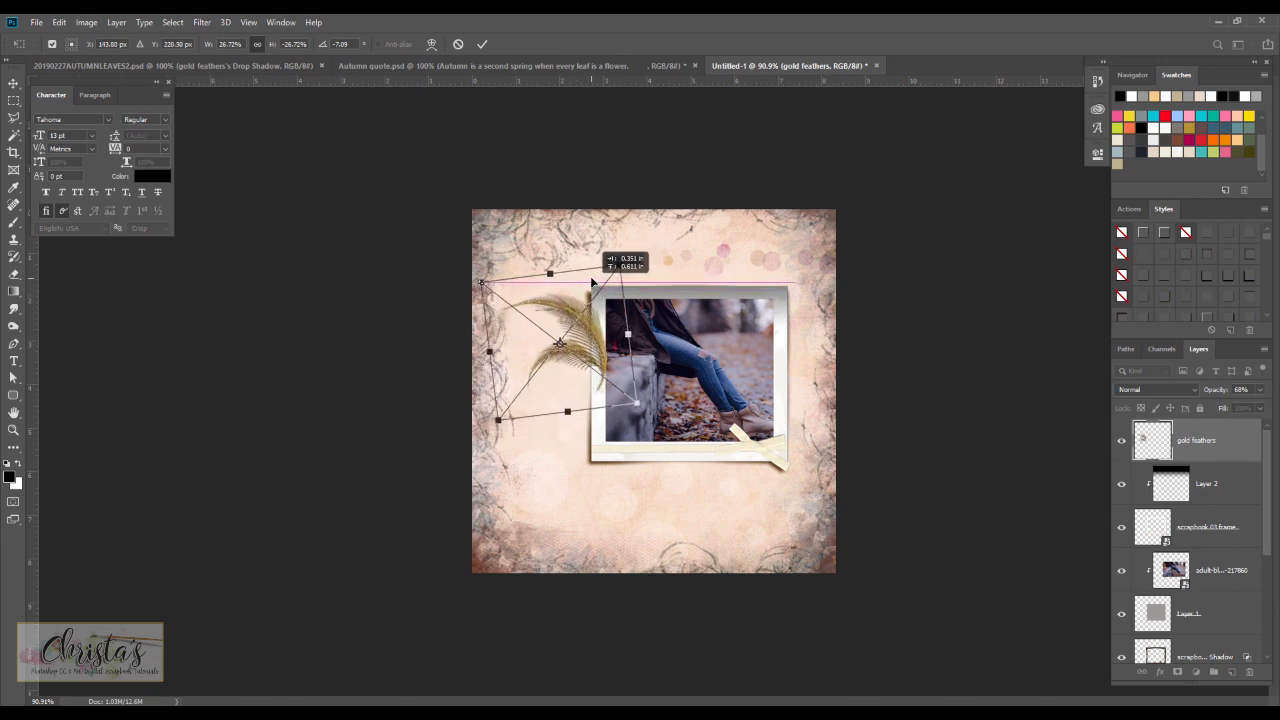
{"action": "left_click", "coordinate": [481, 45]}
{"action": "key", "text": "g"}
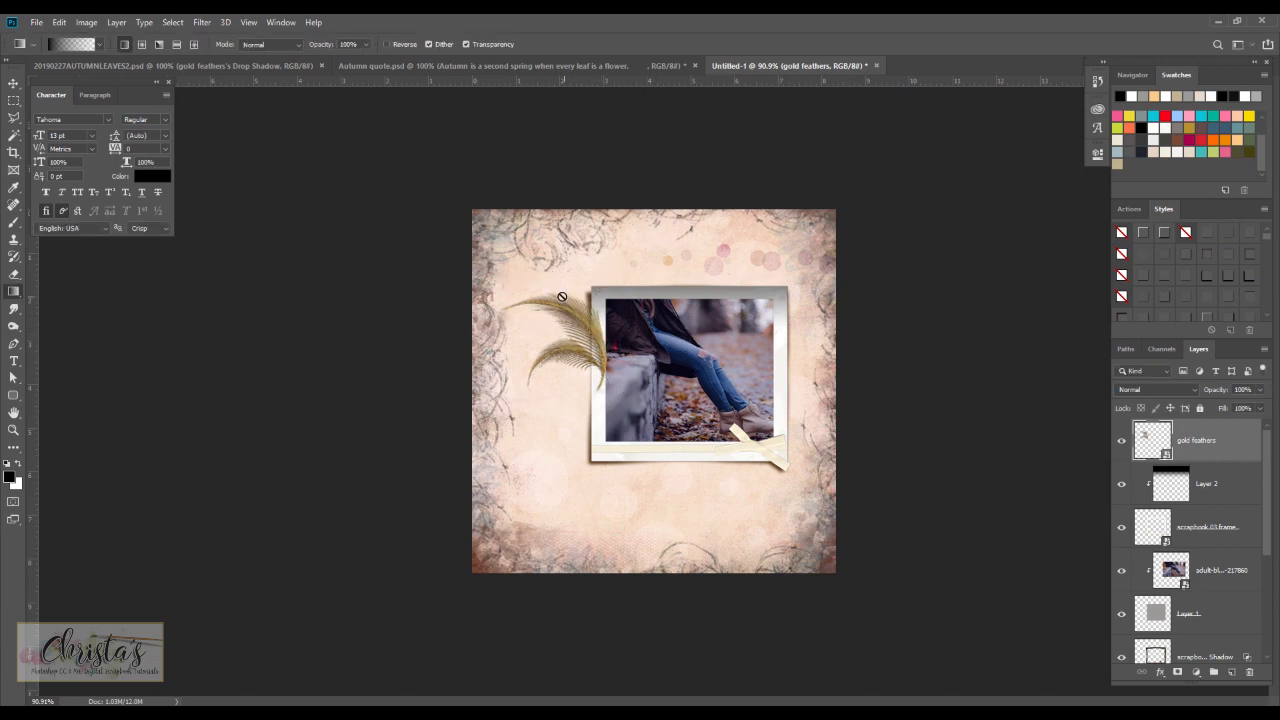
{"action": "left_click", "coordinate": [15, 83]}
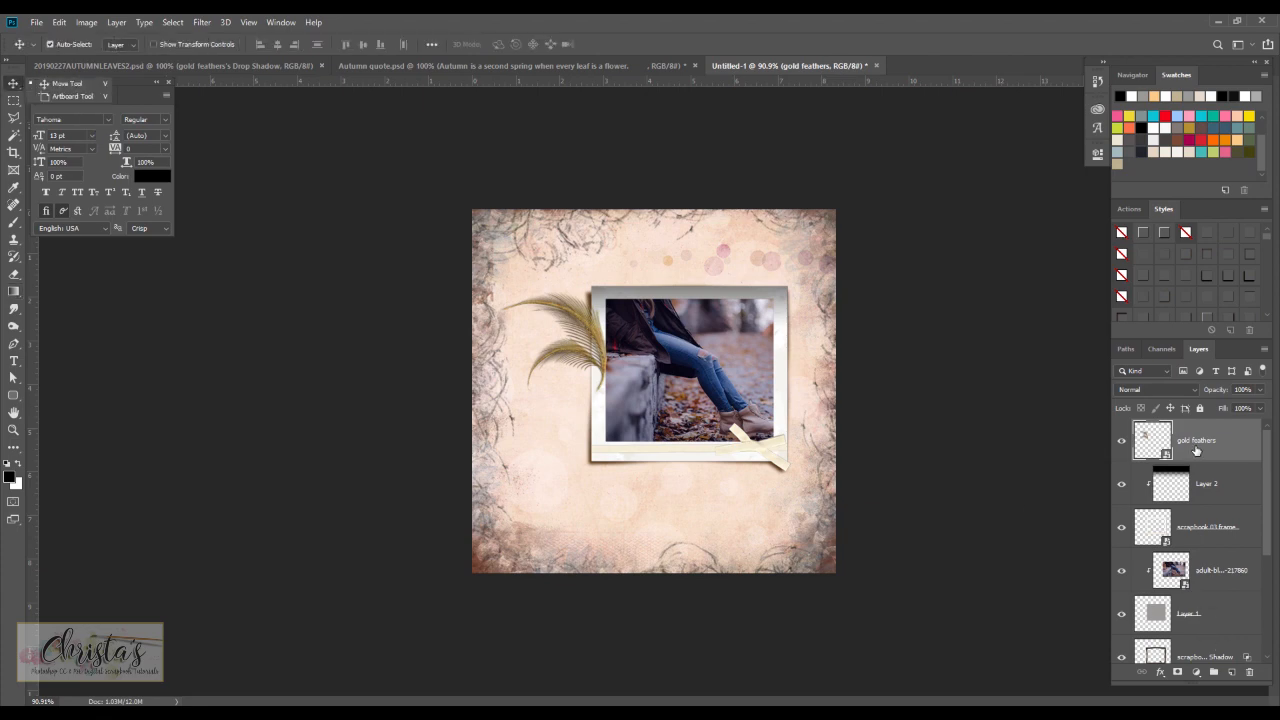
- Add a Drop Shadow to the gold feathers layer with a 45° angle and a dark brown colour
{"action": "left_click", "coordinate": [1161, 677]}
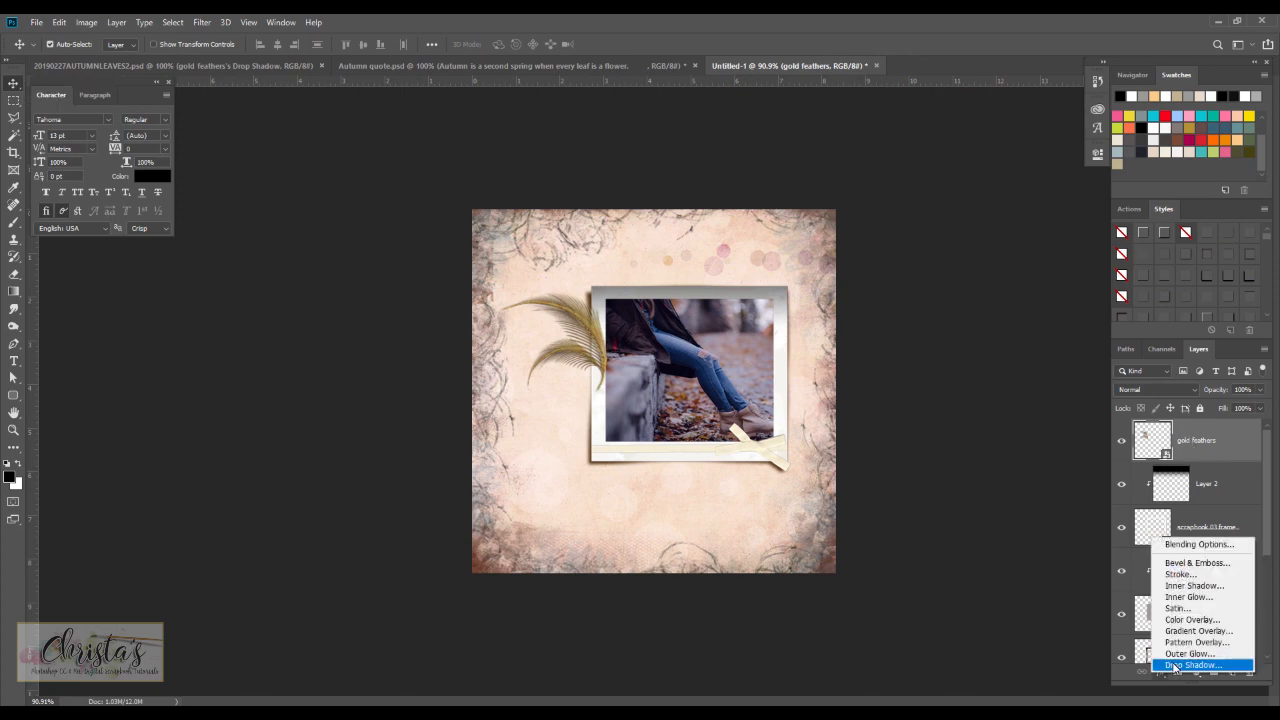
{"action": "left_click", "coordinate": [1175, 665]}
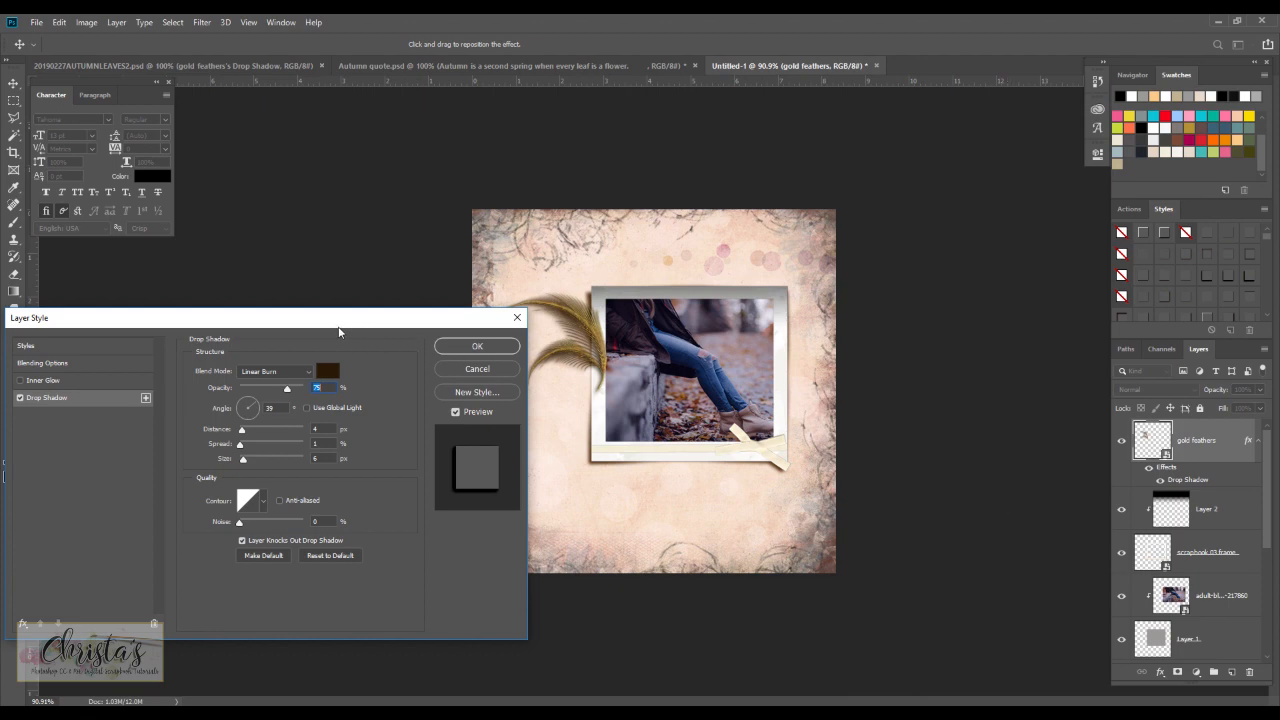
{"action": "mouse_move", "coordinate": [325, 330]}
{"action": "left_mouse_down"}
{"action": "mouse_move", "coordinate": [300, 324]}
{"action": "mouse_move", "coordinate": [319, 350]}
{"action": "left_mouse_up"}
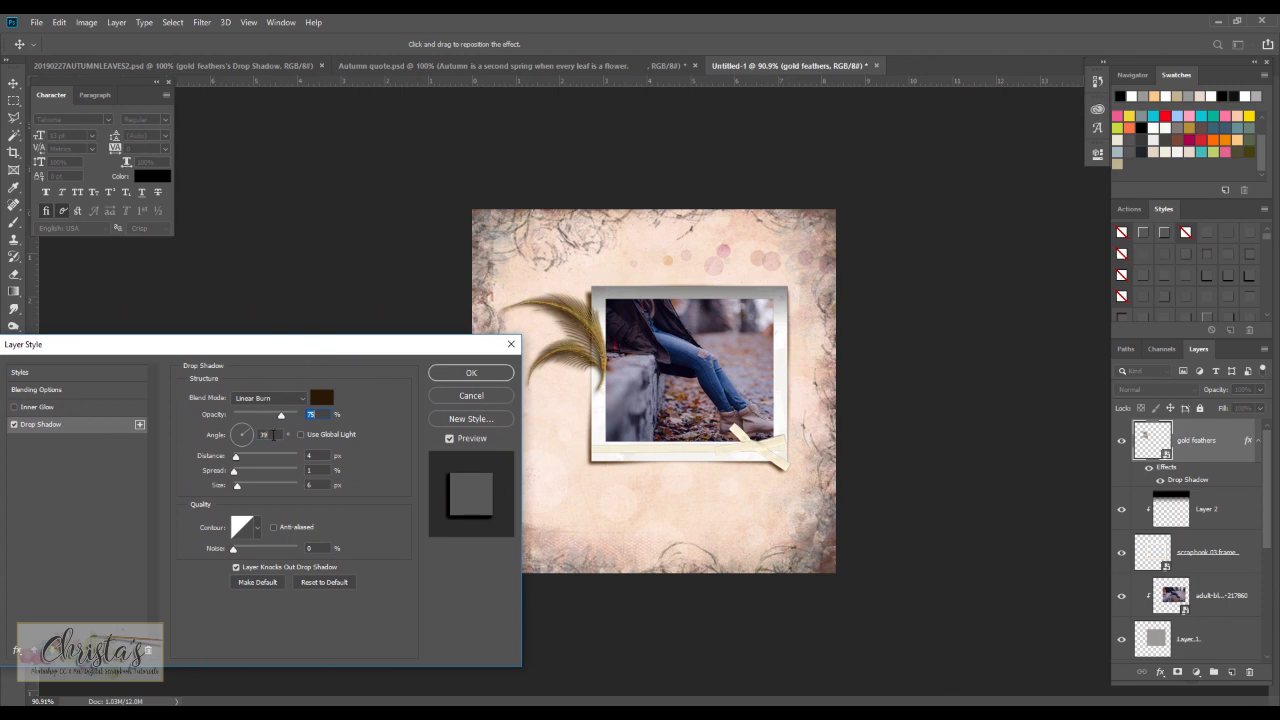
{"action": "double_click", "coordinate": [265, 435]}
{"action": "type", "text": "45"}
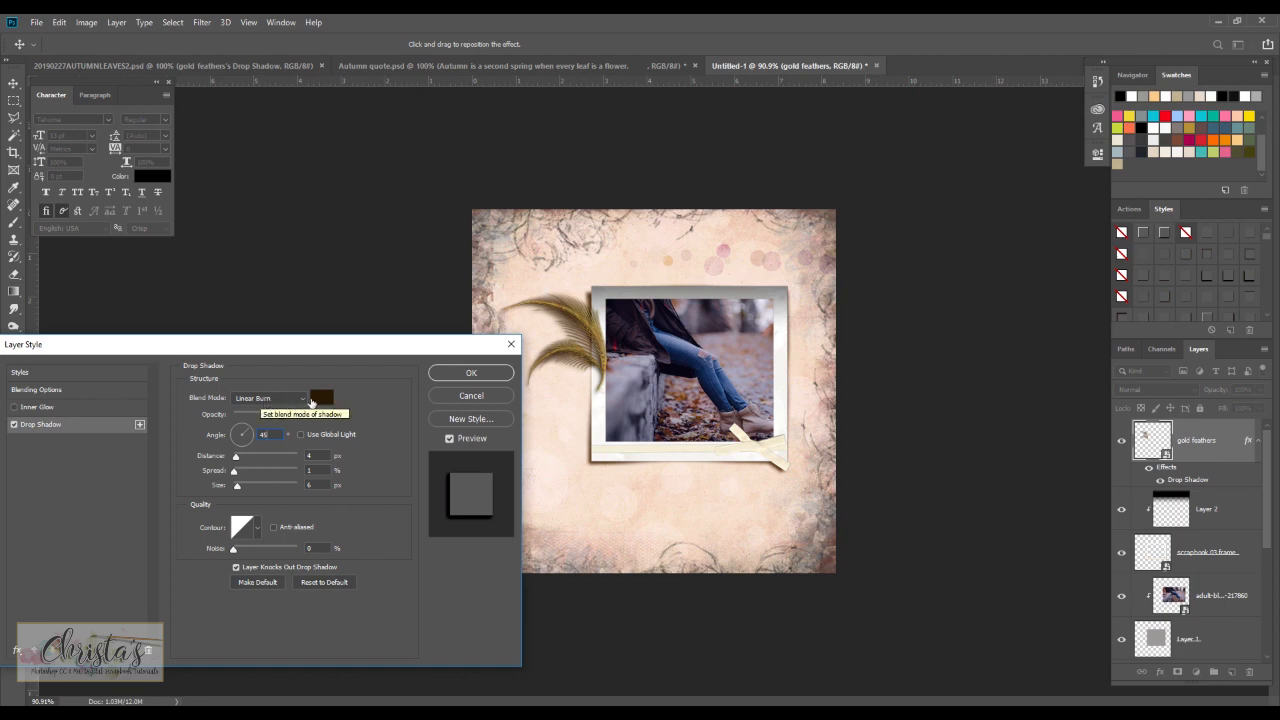
{"action": "left_click", "coordinate": [321, 398]}
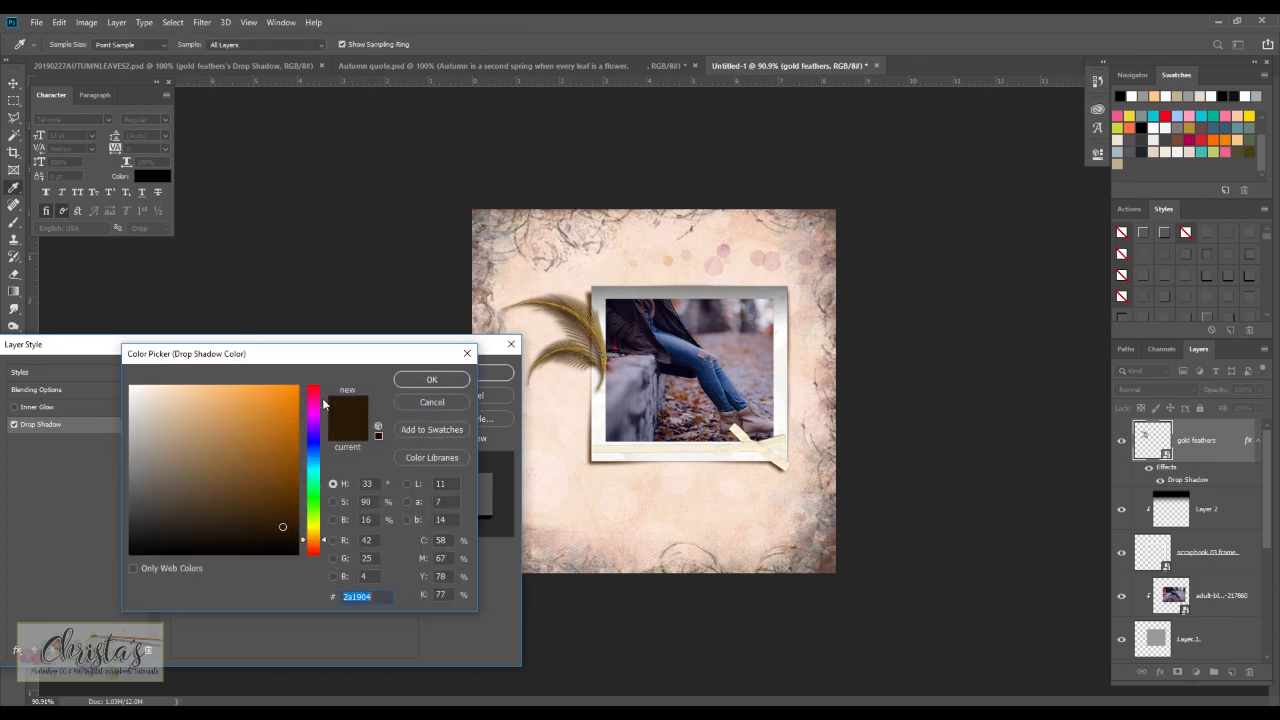
{"action": "left_click", "coordinate": [268, 524]}
{"action": "left_click", "coordinate": [420, 384]}
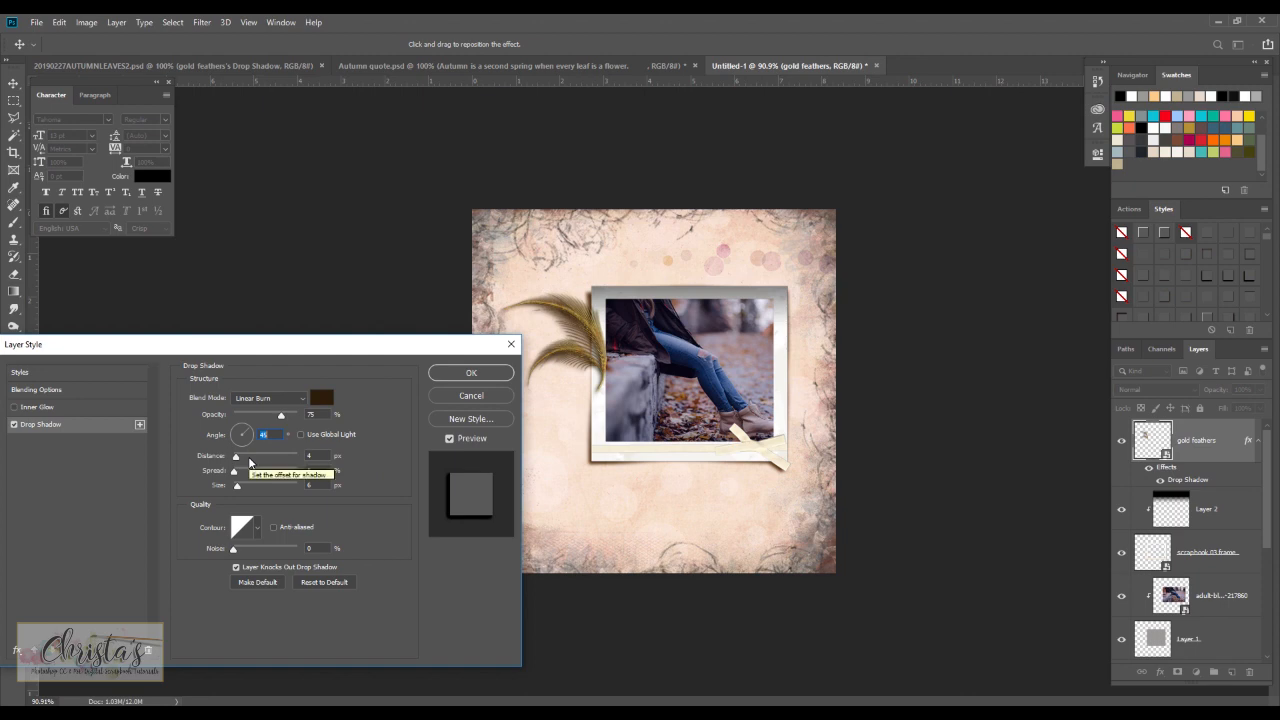
- Set the feathers' shadow distance to 13 px and size to about 9 px, and apply the layer style
{"action": "left_click_drag", "start_coordinate": [237, 457], "coordinate": [237, 473]}
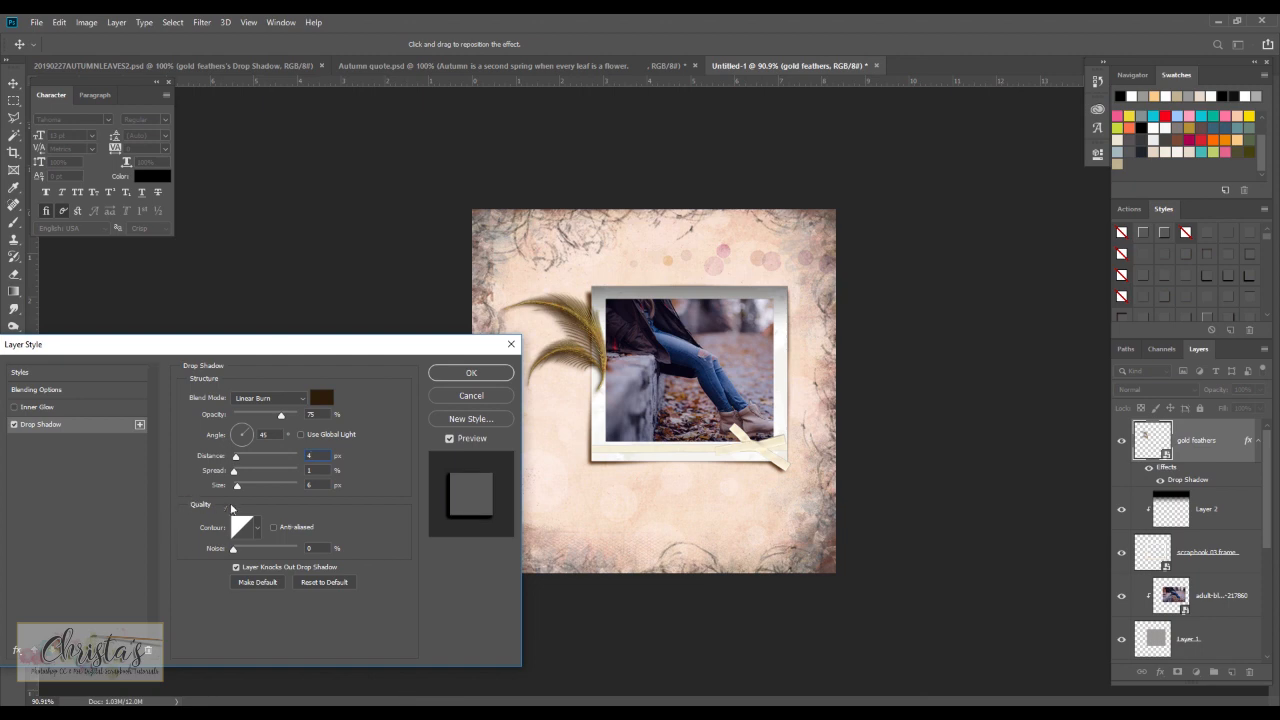
{"action": "mouse_move", "coordinate": [239, 491]}
{"action": "left_mouse_down"}
{"action": "mouse_move", "coordinate": [236, 460]}
{"action": "mouse_move", "coordinate": [241, 490]}
{"action": "mouse_move", "coordinate": [226, 491]}
{"action": "left_mouse_up"}
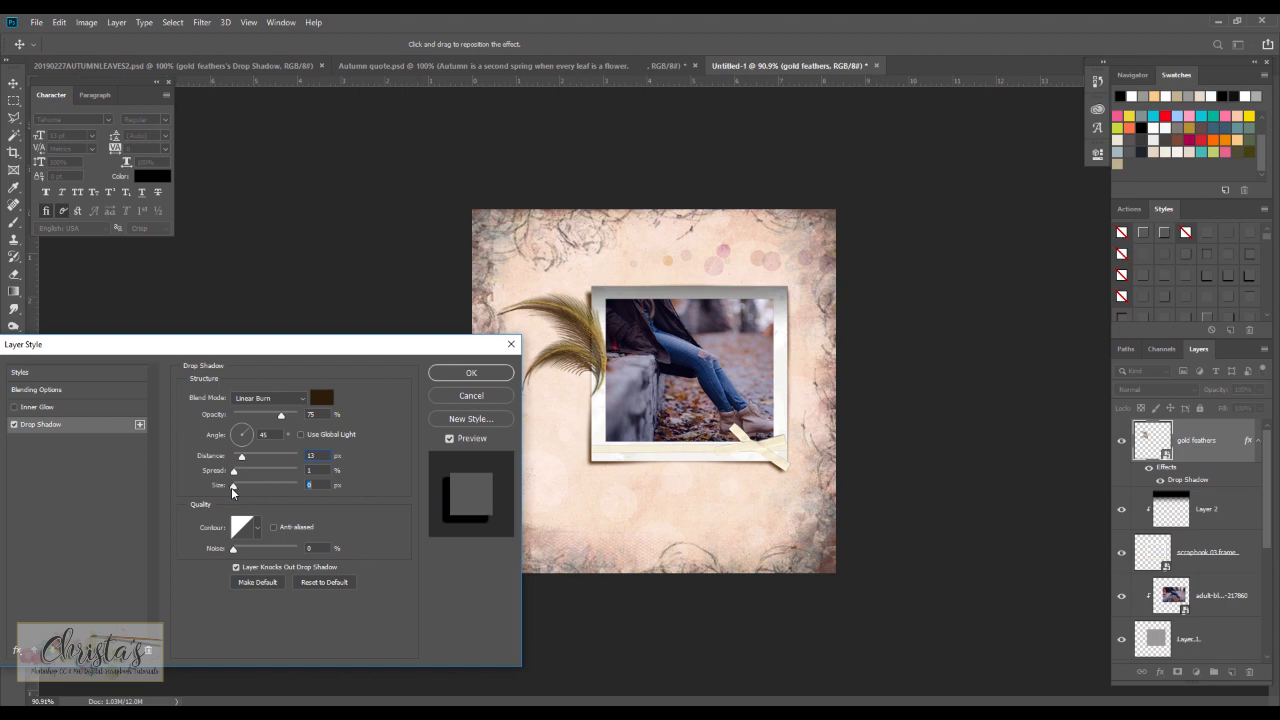
{"action": "left_click_drag", "start_coordinate": [232, 491], "coordinate": [240, 494]}
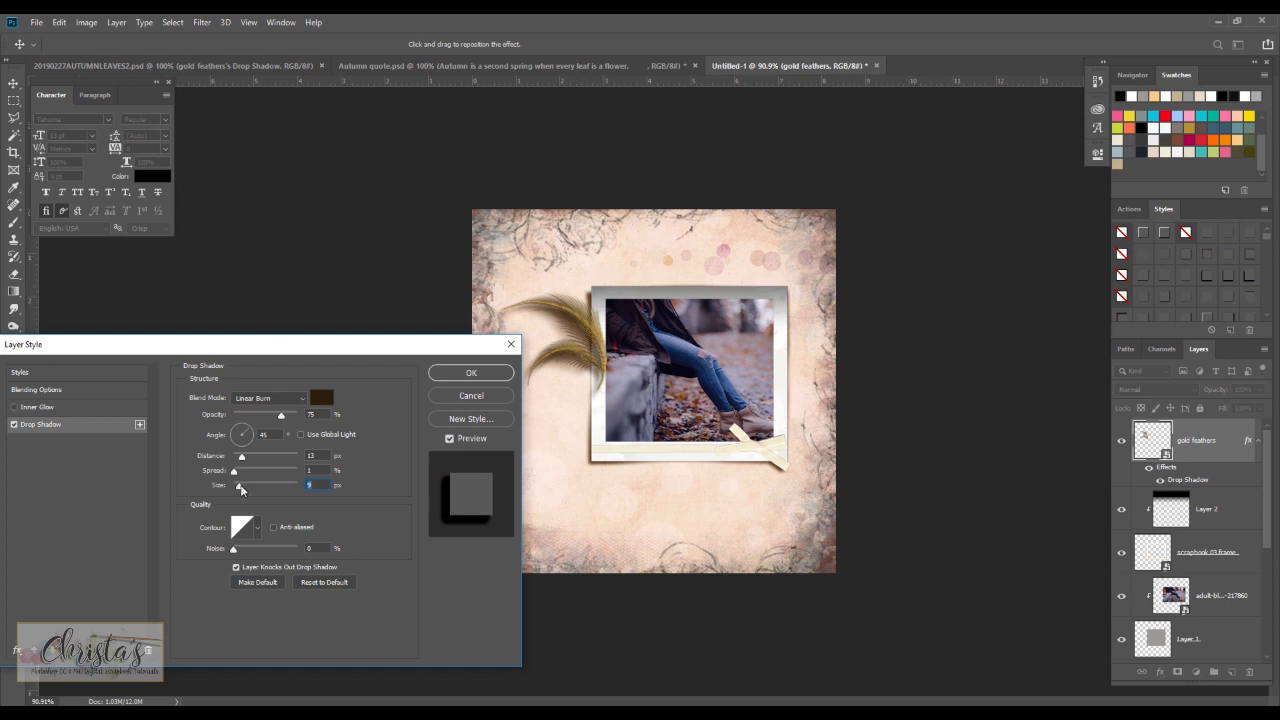
{"action": "left_click_drag", "start_coordinate": [240, 489], "coordinate": [240, 494]}
{"action": "left_click", "coordinate": [434, 374]}
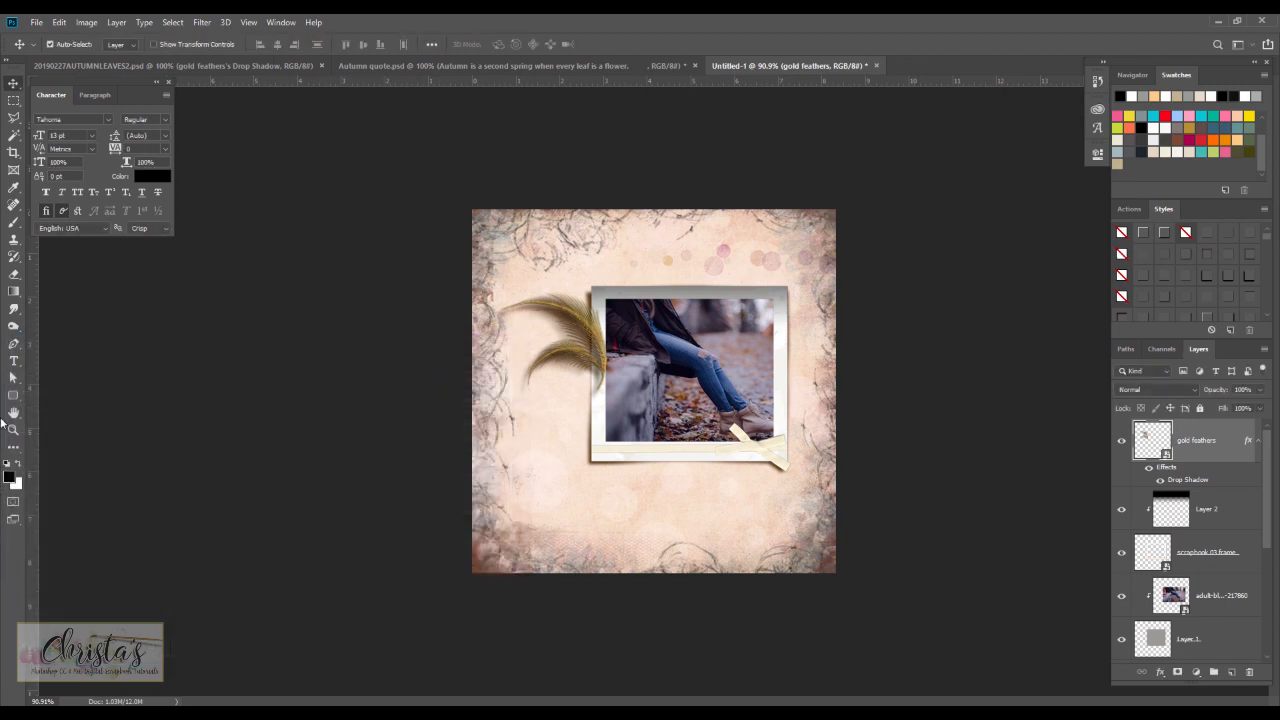
- Separate the gold feathers' drop shadow effect onto its own layer
{"action": "right_click", "coordinate": [1176, 480]}
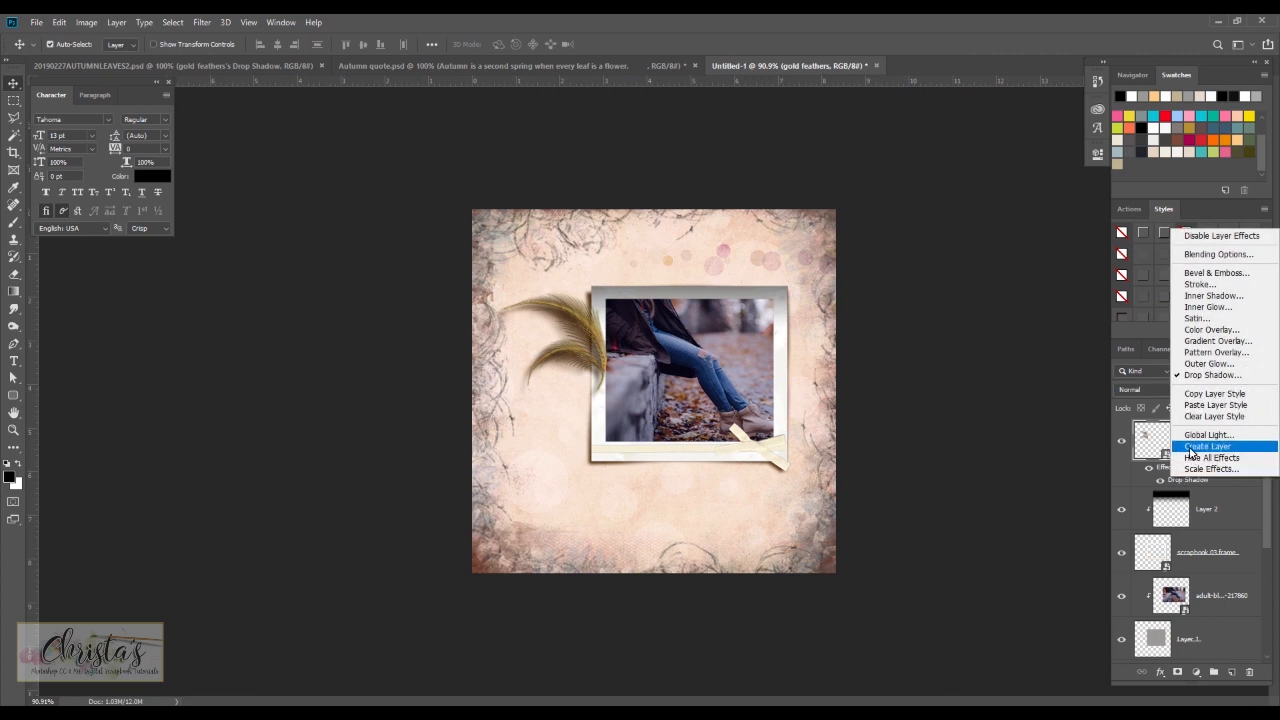
{"action": "left_click", "coordinate": [1190, 447]}
{"action": "left_click", "coordinate": [584, 278]}
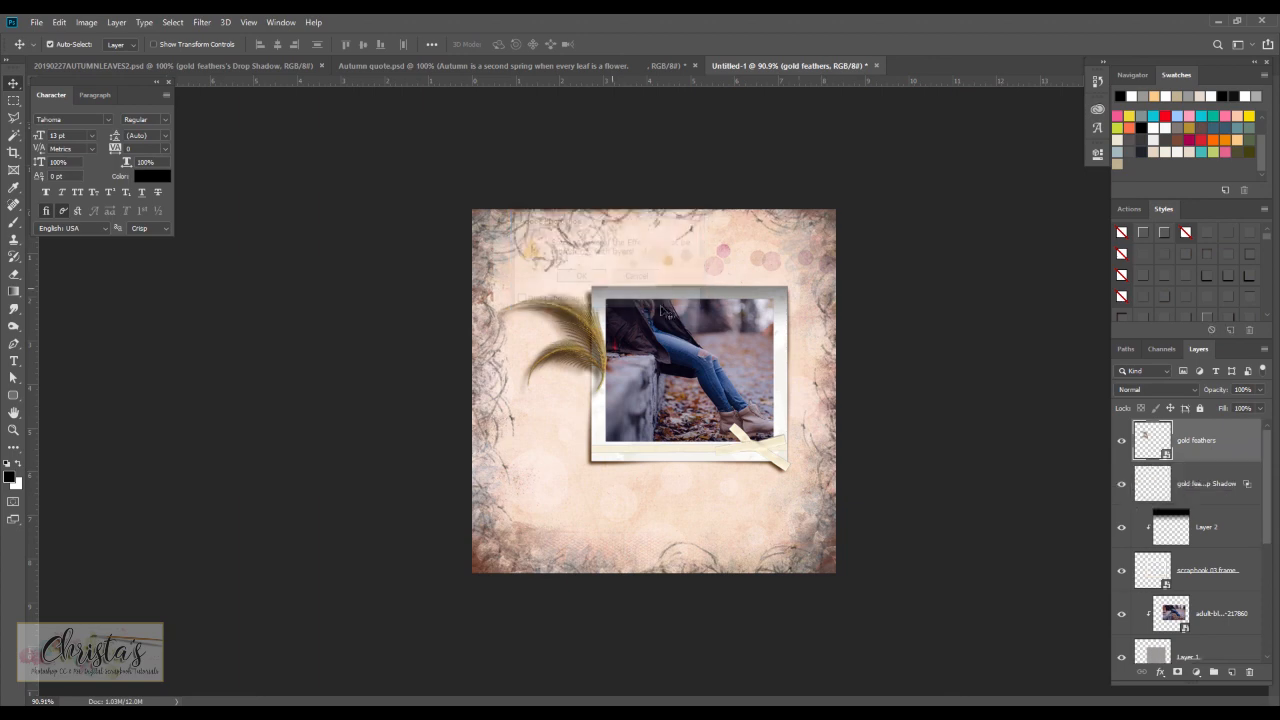
- Rotate the gold feathers' separated shadow about 4° counter-clockwise and shift it slightly away from the feathers
{"action": "left_click", "coordinate": [1195, 484]}
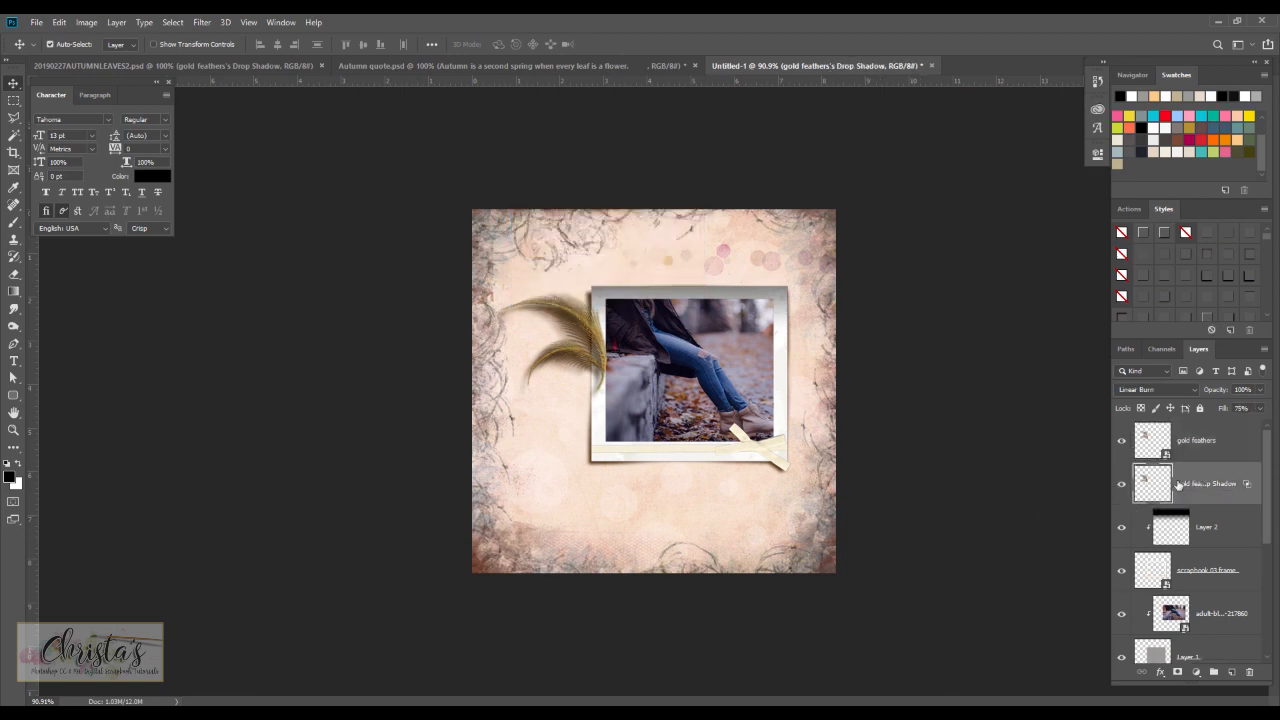
{"action": "left_click", "coordinate": [59, 23]}
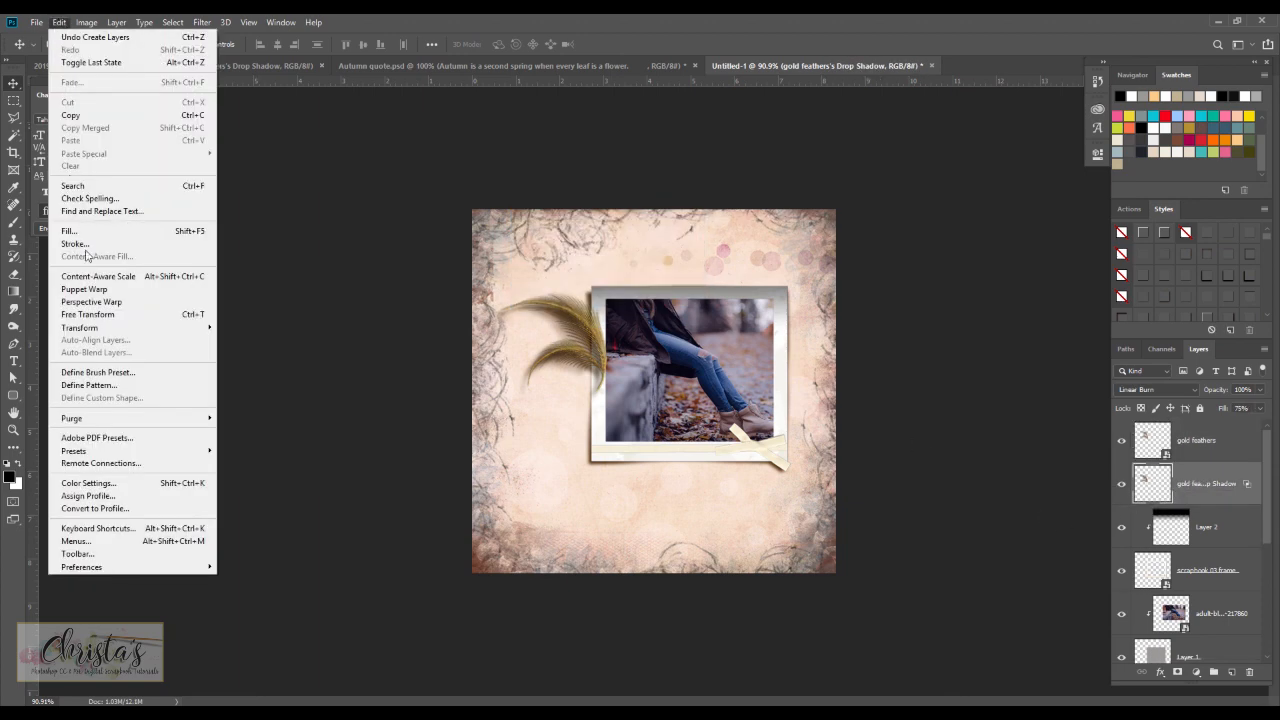
{"action": "mouse_move", "coordinate": [95, 328]}
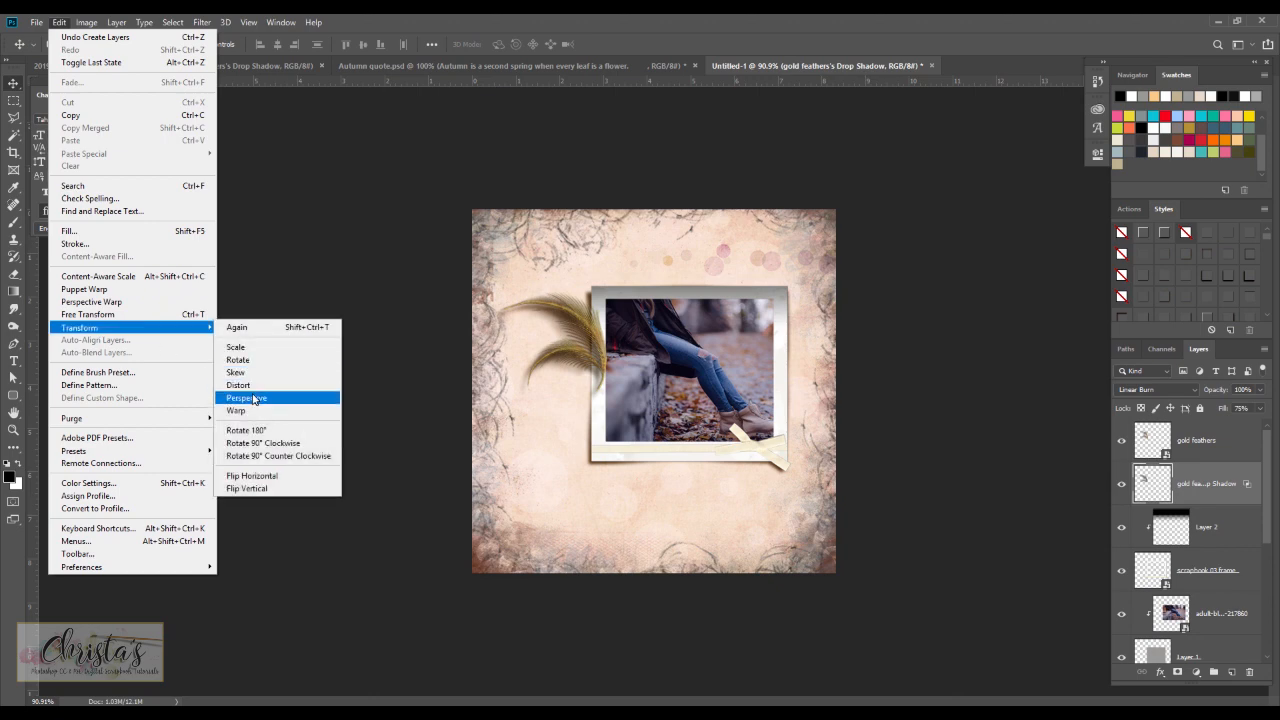
{"action": "left_click", "coordinate": [257, 362]}
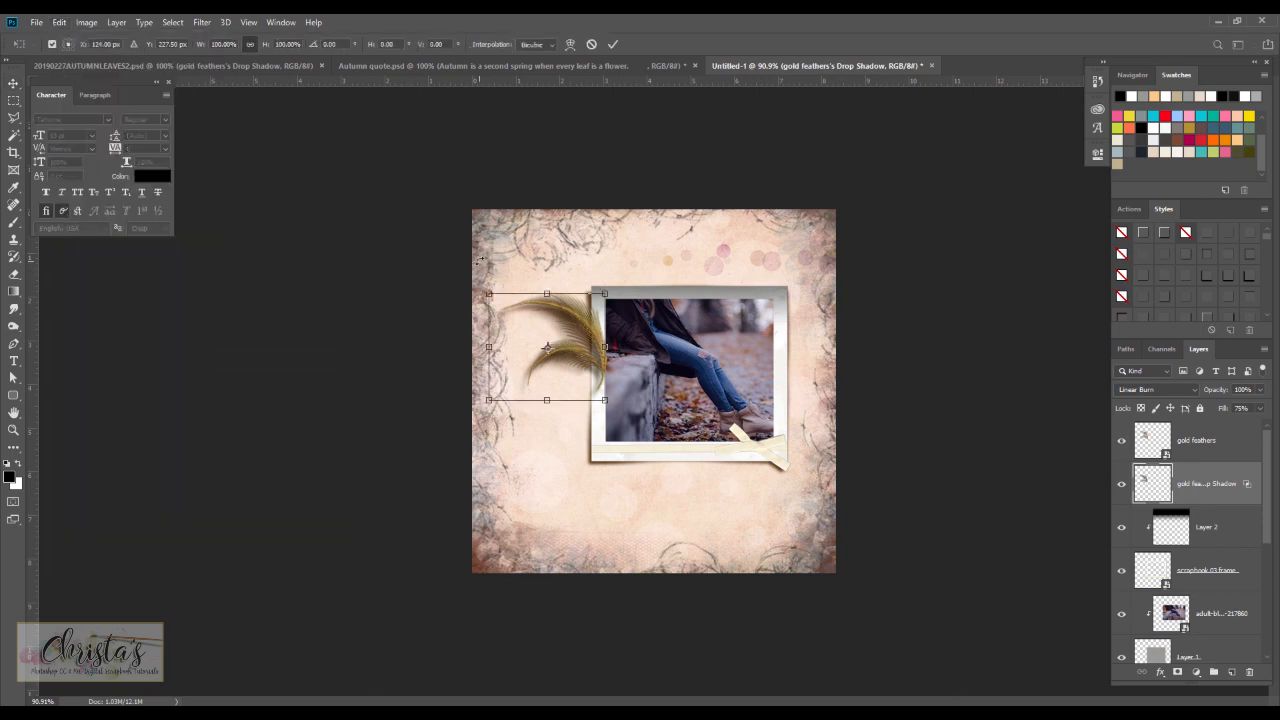
{"action": "left_click_drag", "start_coordinate": [479, 263], "coordinate": [473, 277]}
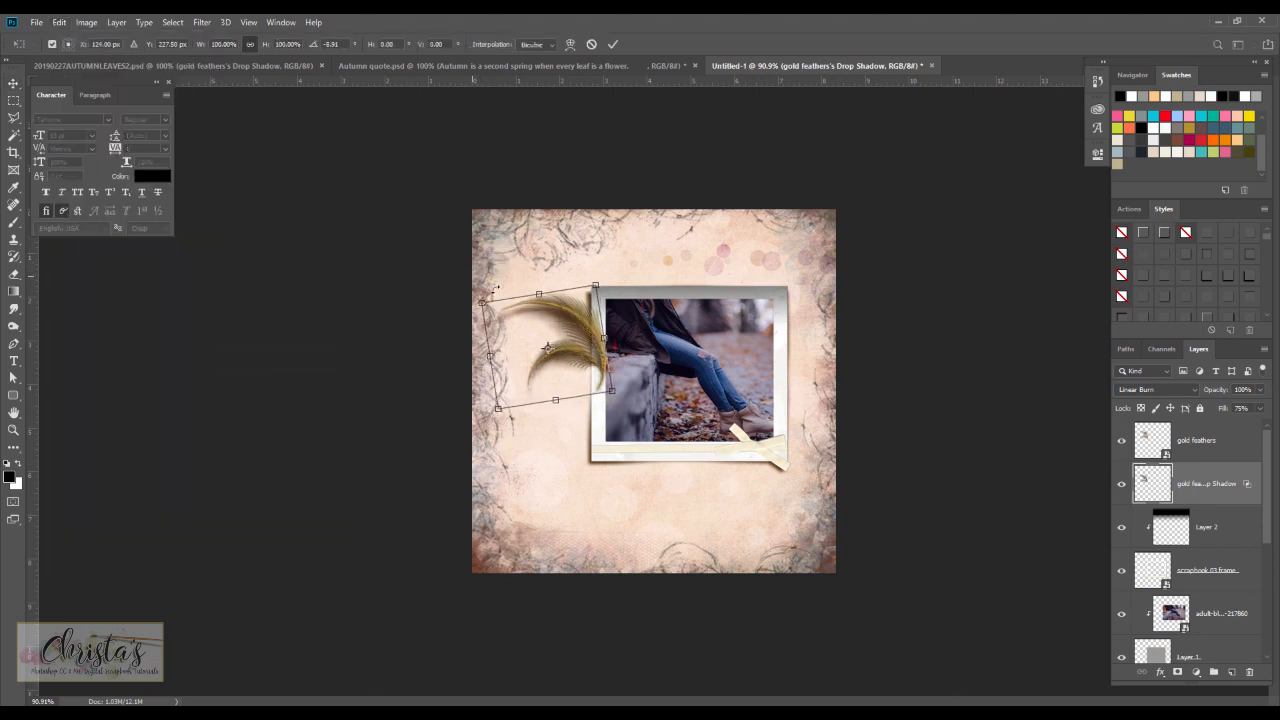
{"action": "left_click_drag", "start_coordinate": [537, 325], "coordinate": [567, 333]}
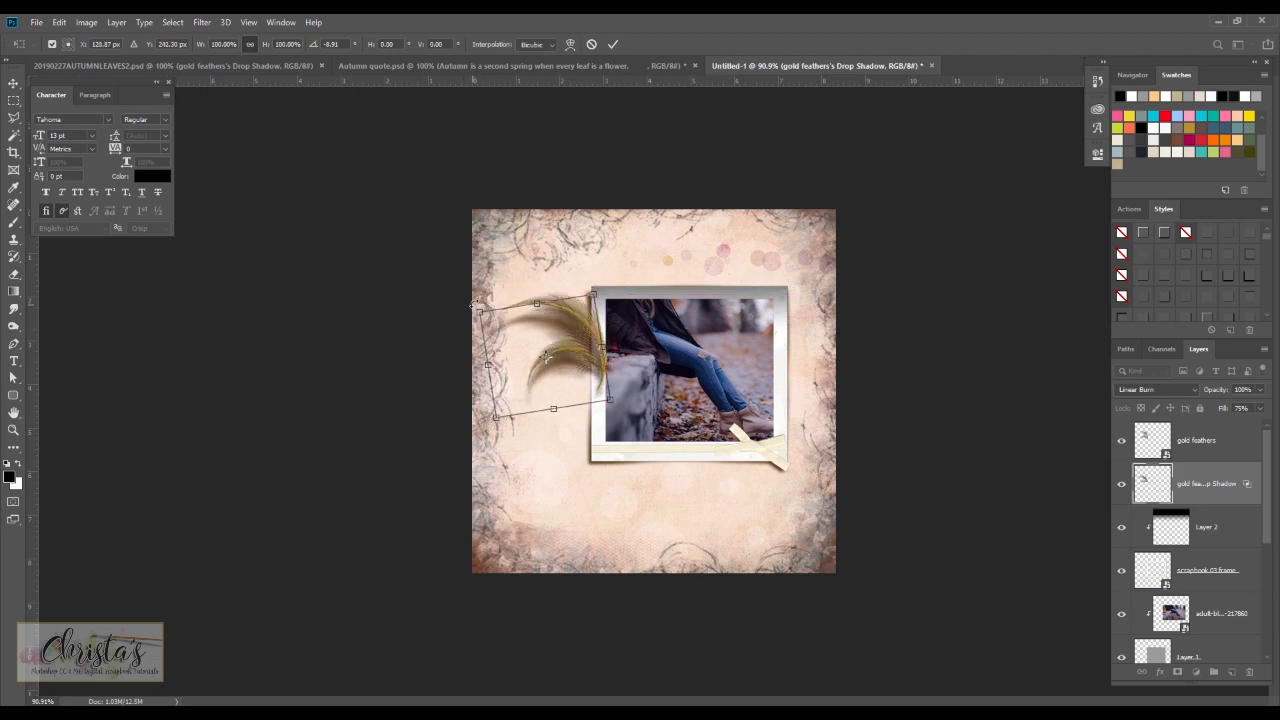
{"action": "left_click_drag", "start_coordinate": [474, 304], "coordinate": [479, 296]}
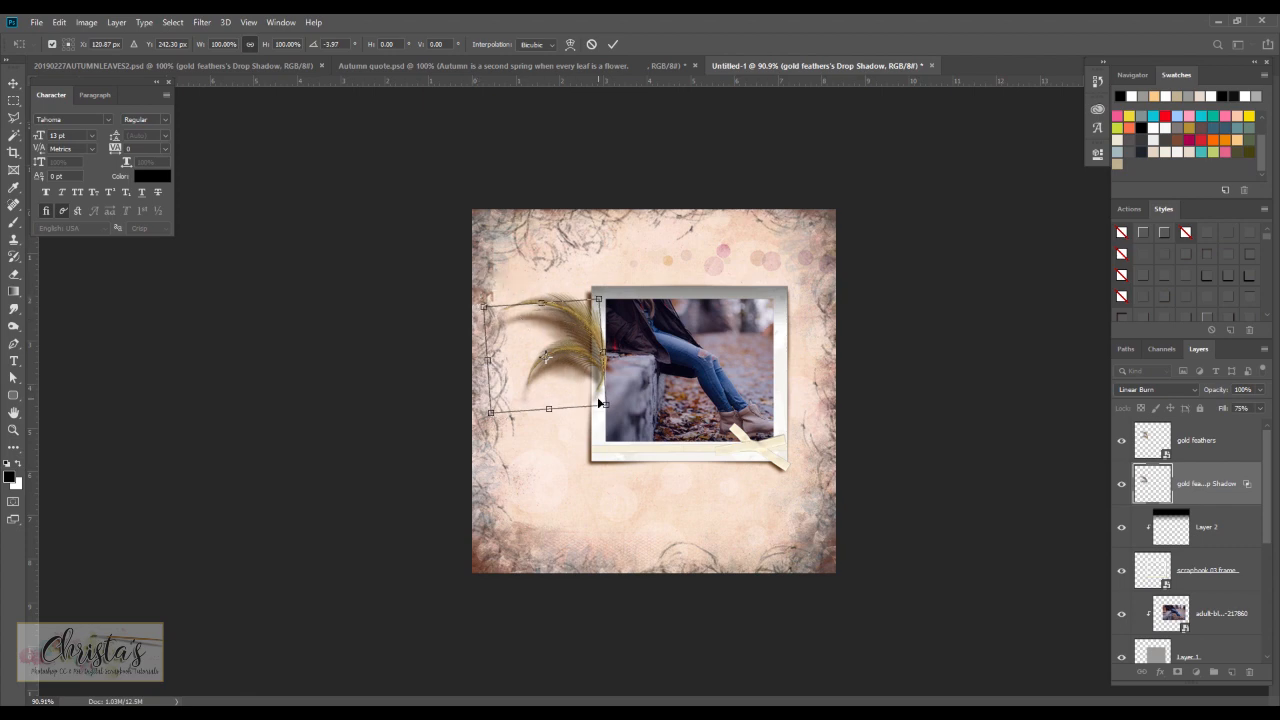
{"action": "left_click_drag", "start_coordinate": [602, 401], "coordinate": [603, 401]}
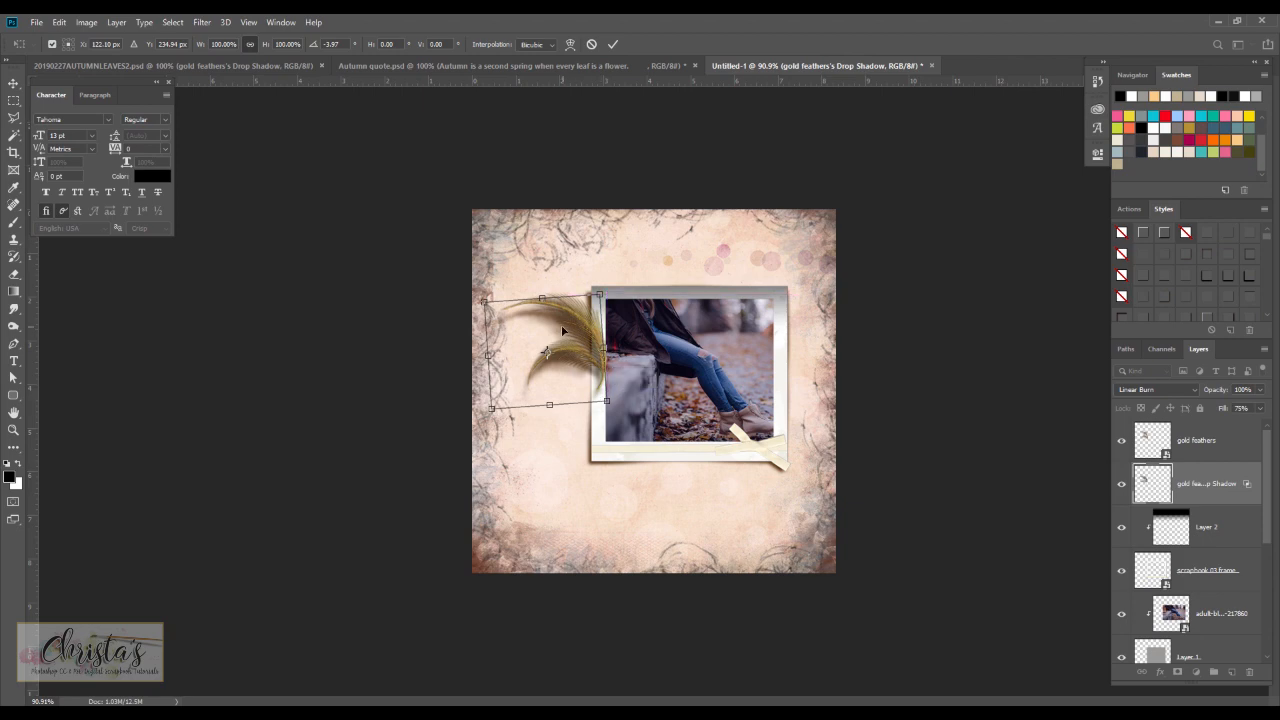
{"action": "left_click", "coordinate": [14, 83]}
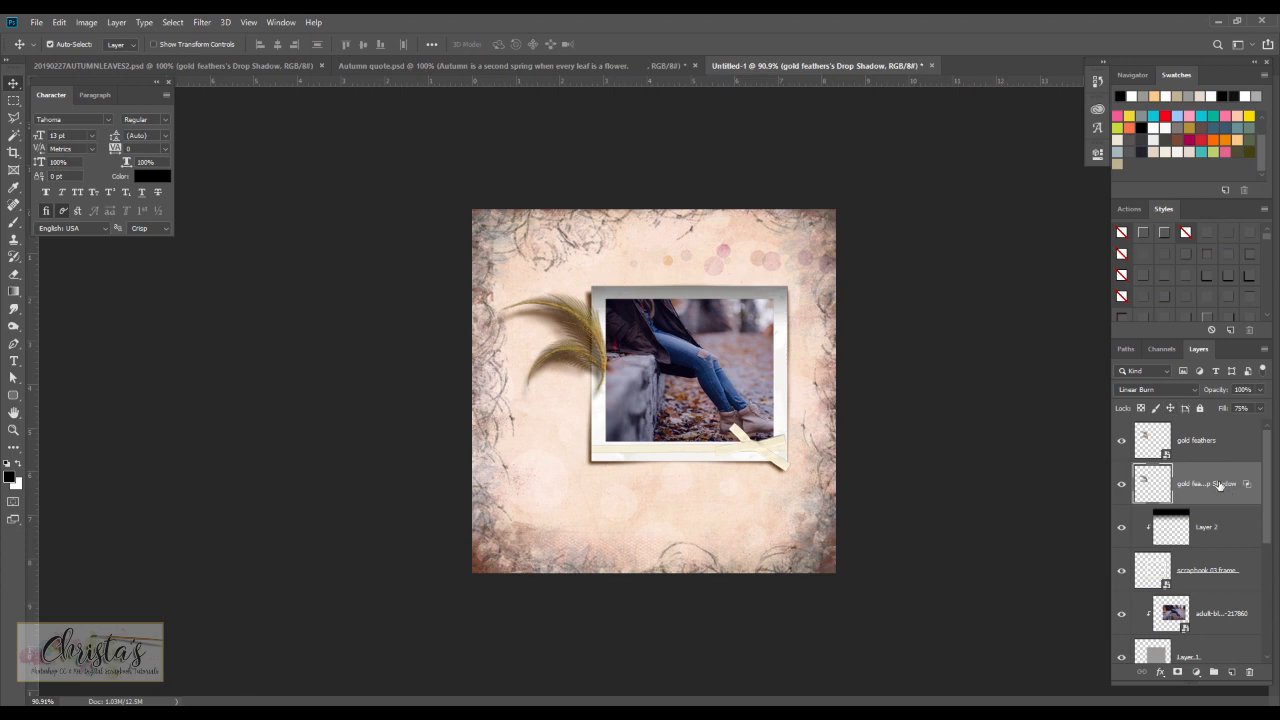
- Lower the fill of the gold feathers' shadow layer to 61%
{"action": "left_click_drag", "start_coordinate": [1222, 411], "coordinate": [1212, 410]}
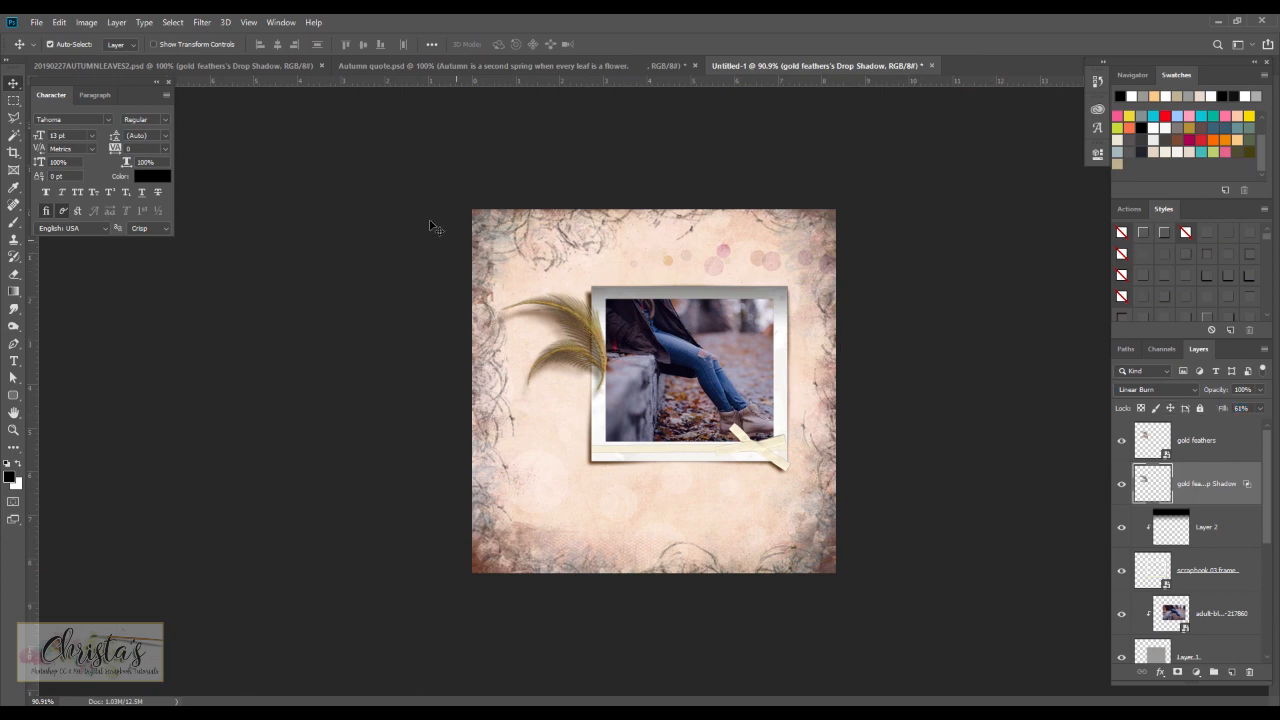
{"action": "left_click", "coordinate": [58, 22]}
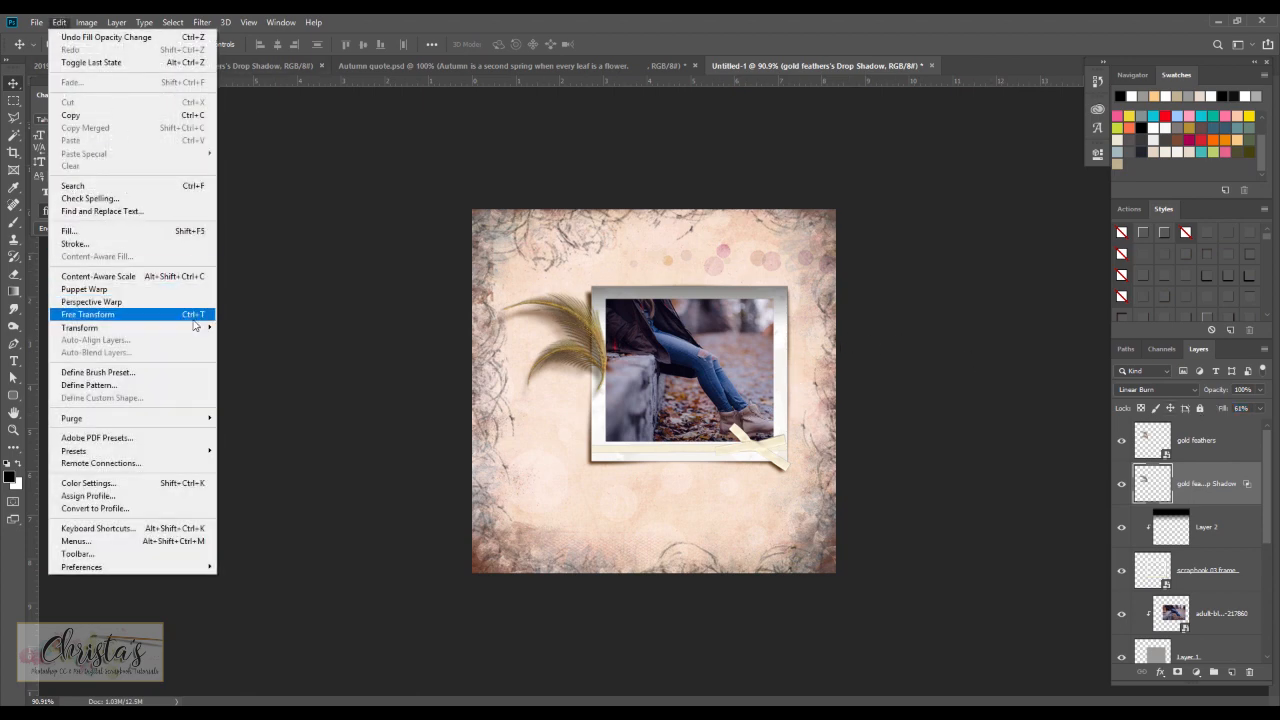
{"action": "mouse_move", "coordinate": [186, 330]}
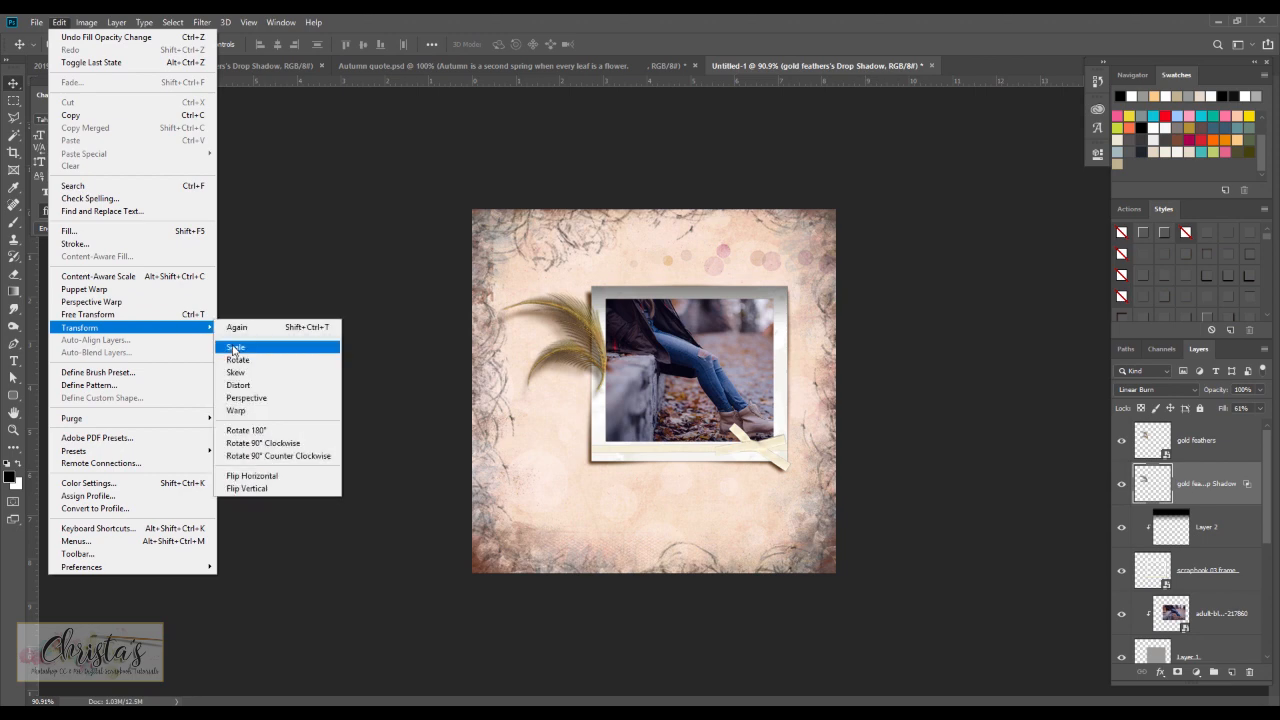
- Place the large gold brad image into the scrapbook page as an embedded object
{"action": "mouse_move", "coordinate": [32, 23]}
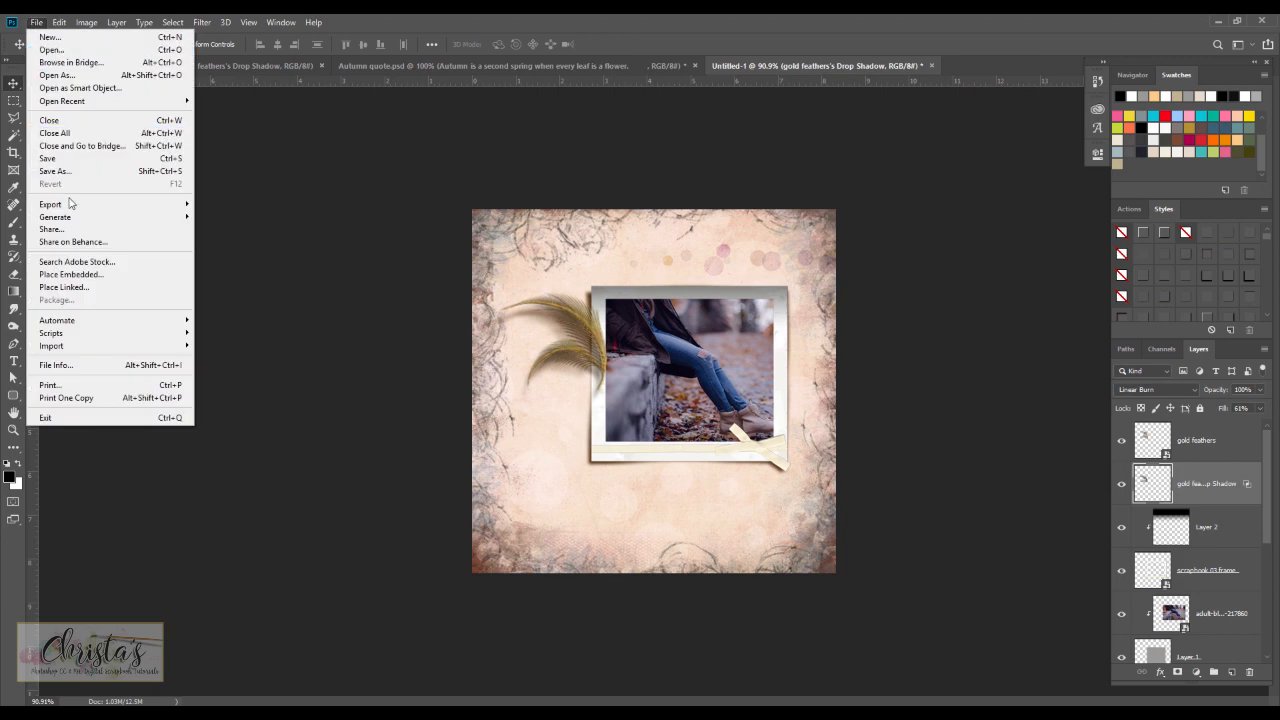
{"action": "left_click", "coordinate": [85, 274]}
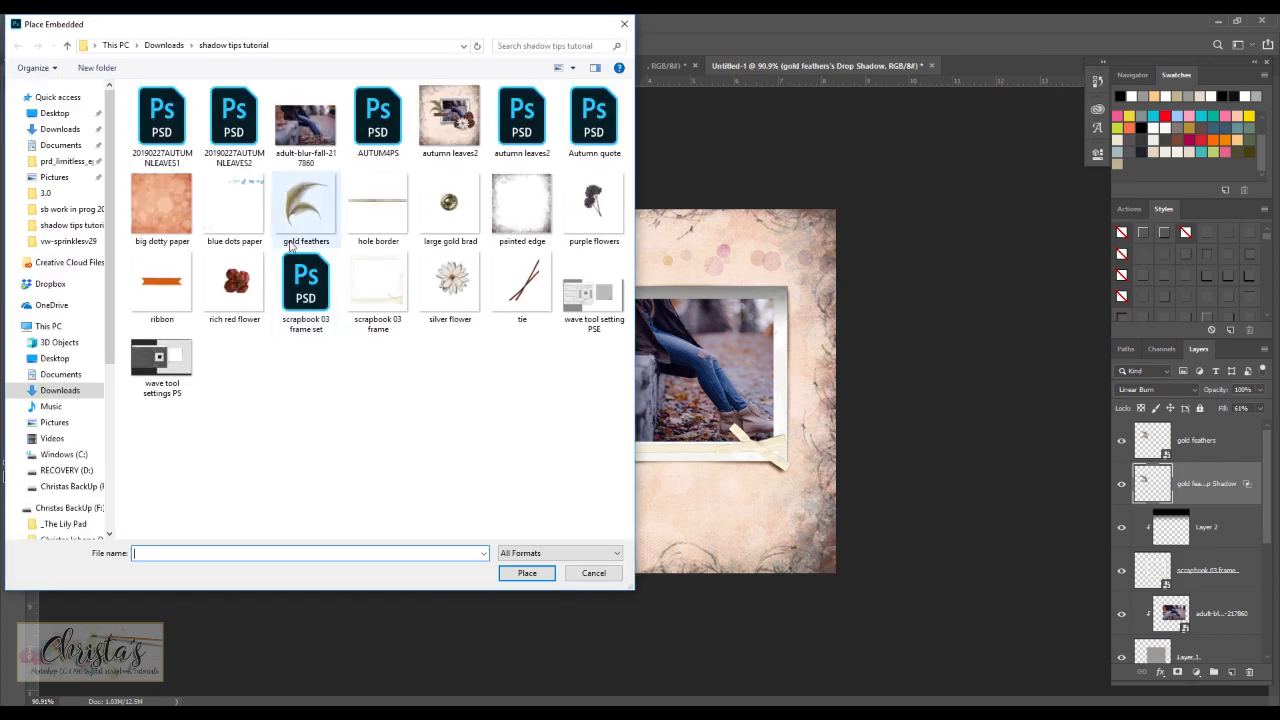
{"action": "left_click", "coordinate": [448, 205]}
{"action": "double_click", "coordinate": [448, 205]}
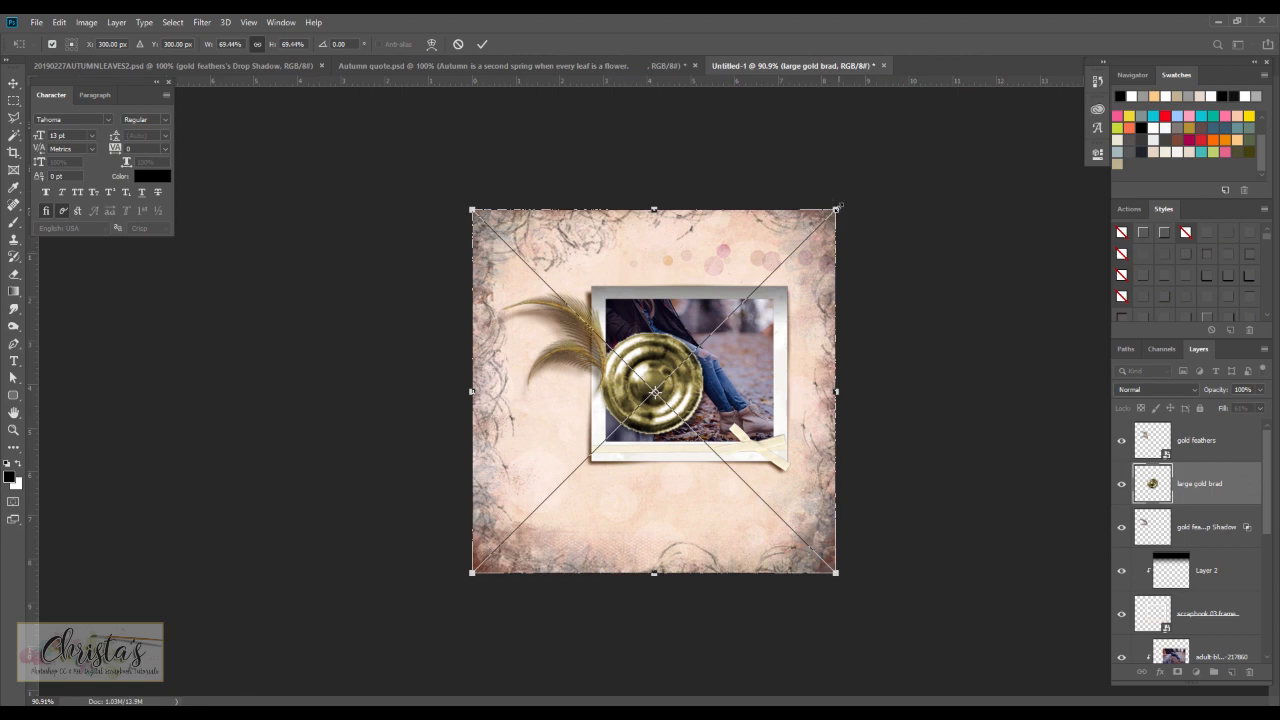
- Scale the gold brad to about 18%, position it at the feathers' base, and stack its layer above the gold feathers
{"action": "left_click_drag", "start_coordinate": [834, 209], "coordinate": [581, 364]}
{"action": "left_click_drag", "start_coordinate": [525, 385], "coordinate": [497, 399]}
{"action": "left_click_drag", "start_coordinate": [529, 490], "coordinate": [603, 350]}
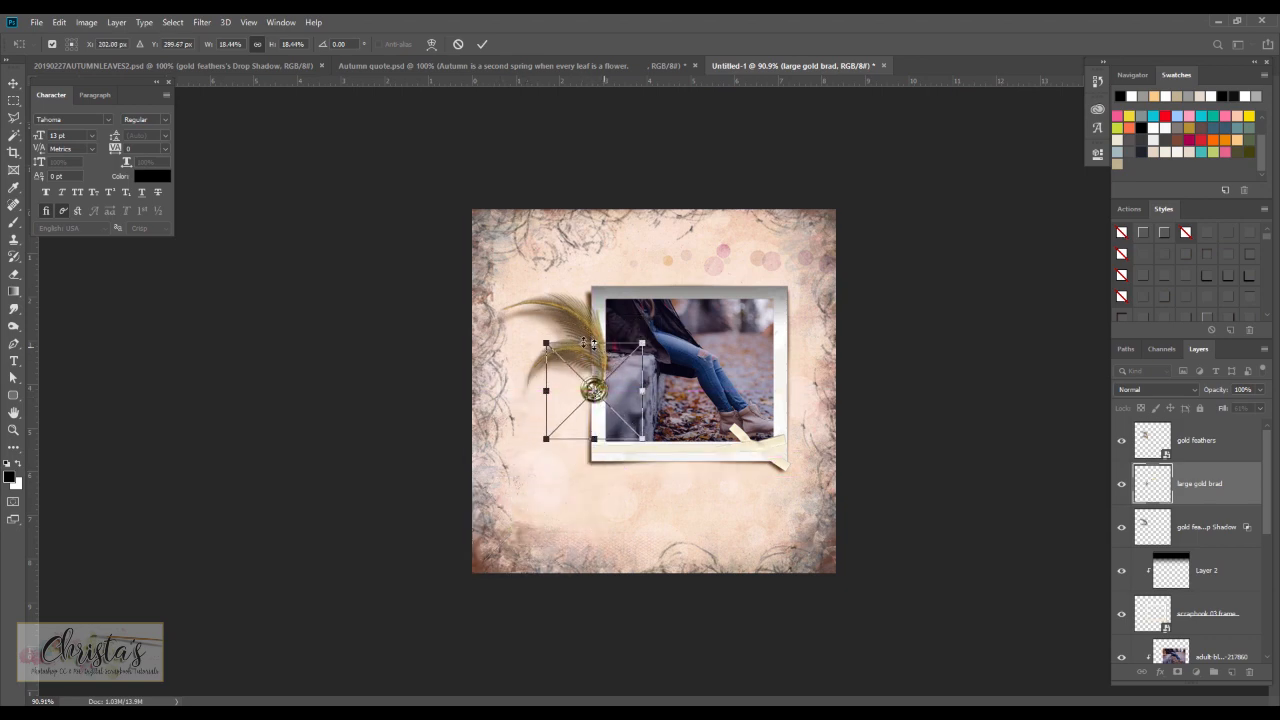
{"action": "left_click", "coordinate": [14, 83]}
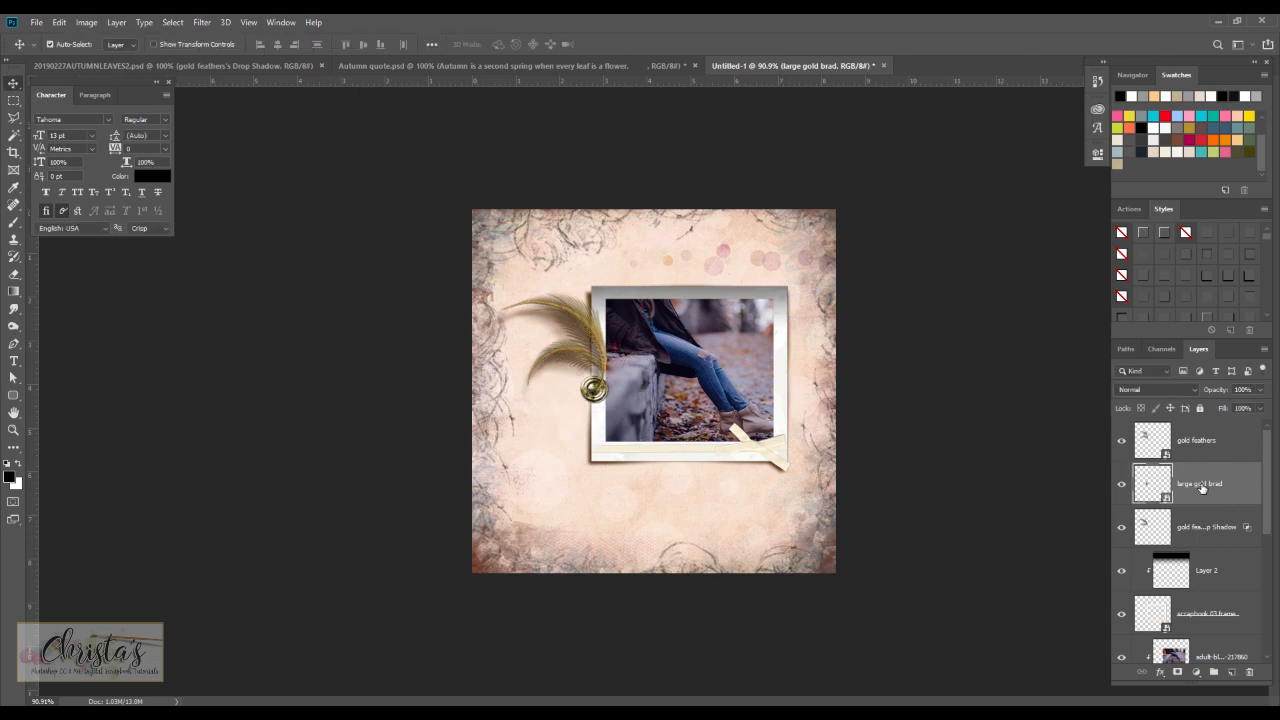
{"action": "left_click_drag", "start_coordinate": [1198, 486], "coordinate": [1202, 423]}
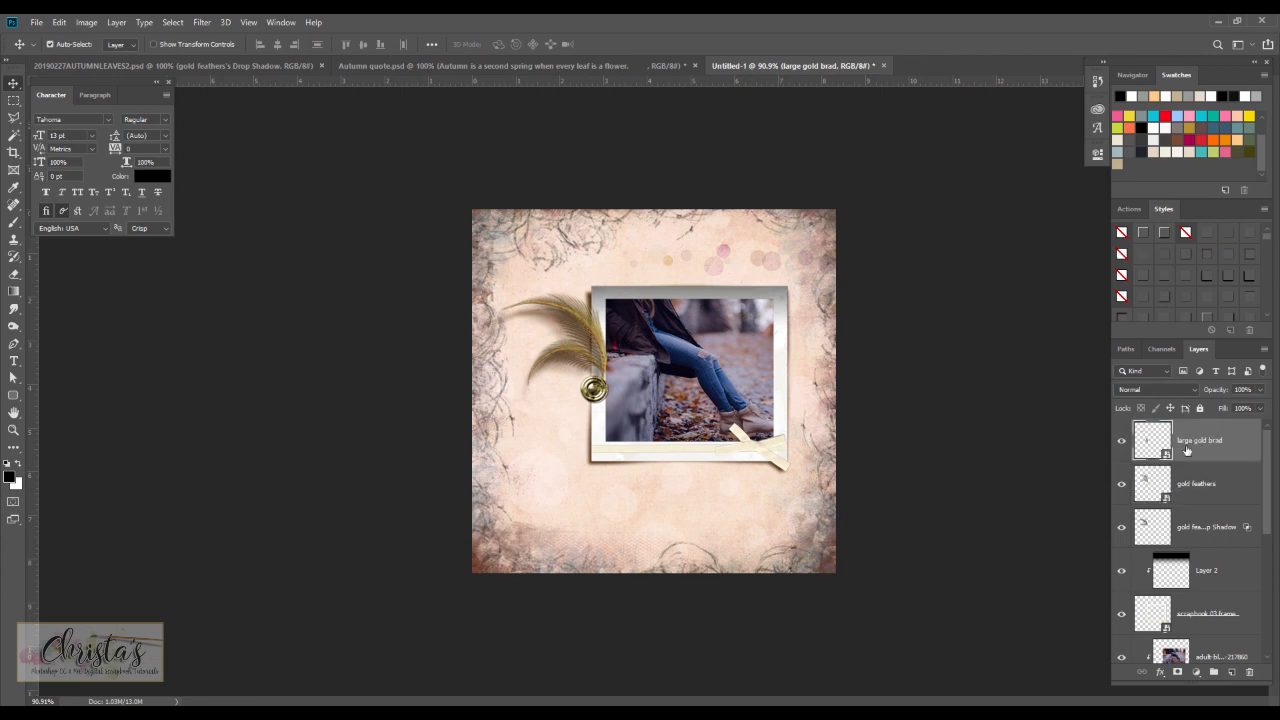
{"action": "left_click_drag", "start_coordinate": [597, 410], "coordinate": [618, 407]}
- Add a Drop Shadow to the large gold brad with a 51° angle and 6 px distance
{"action": "left_click", "coordinate": [1160, 672]}
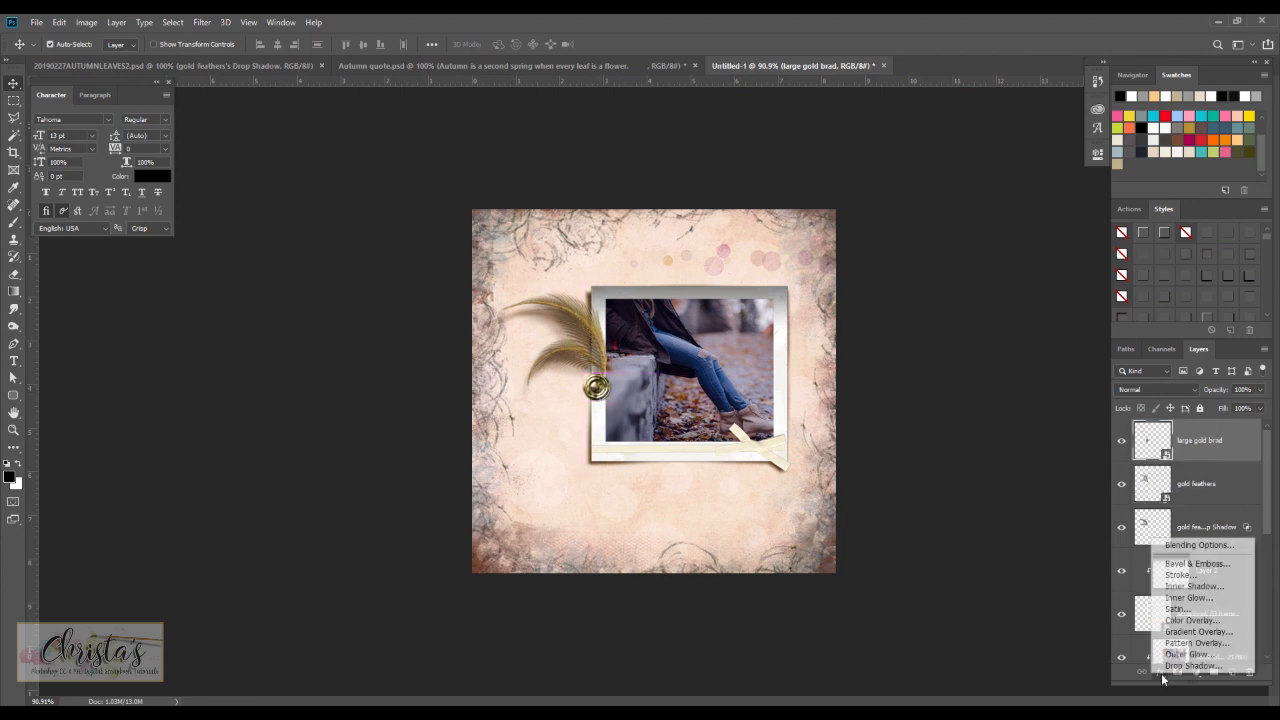
{"action": "left_click", "coordinate": [1186, 667]}
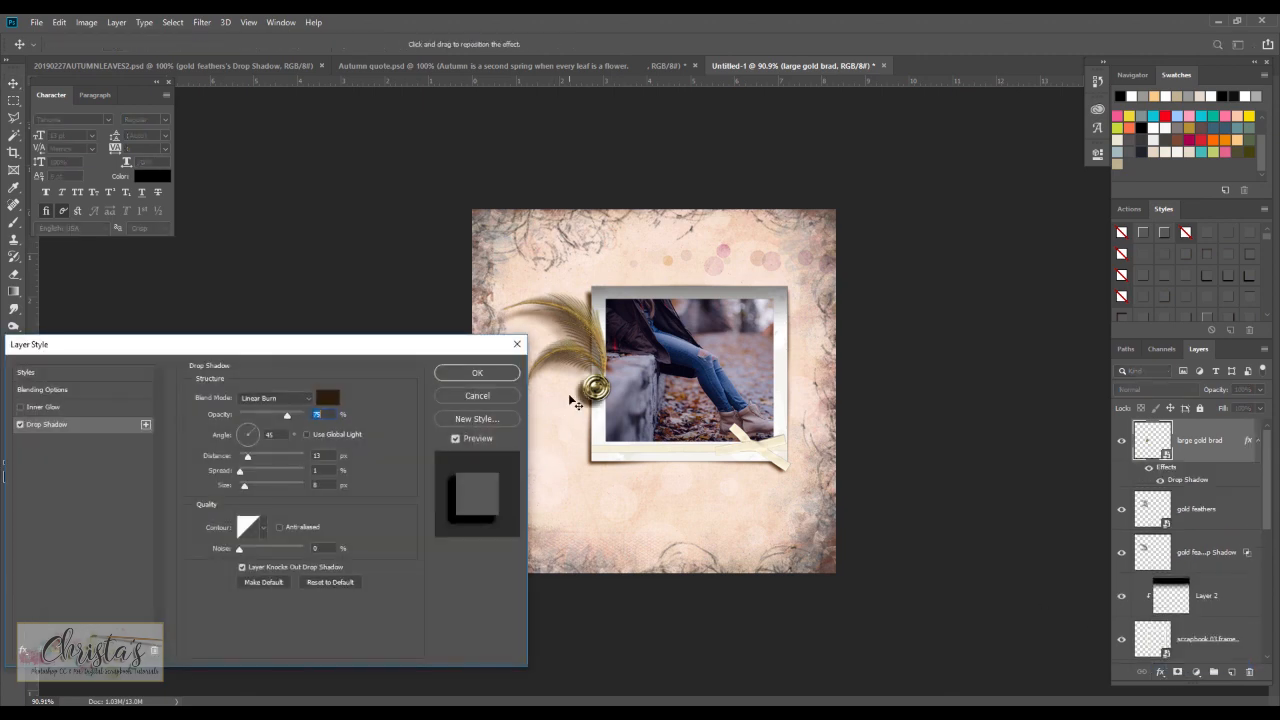
{"action": "mouse_move", "coordinate": [597, 390]}
{"action": "left_mouse_down"}
{"action": "mouse_move", "coordinate": [597, 413]}
{"action": "mouse_move", "coordinate": [597, 389]}
{"action": "left_mouse_up"}
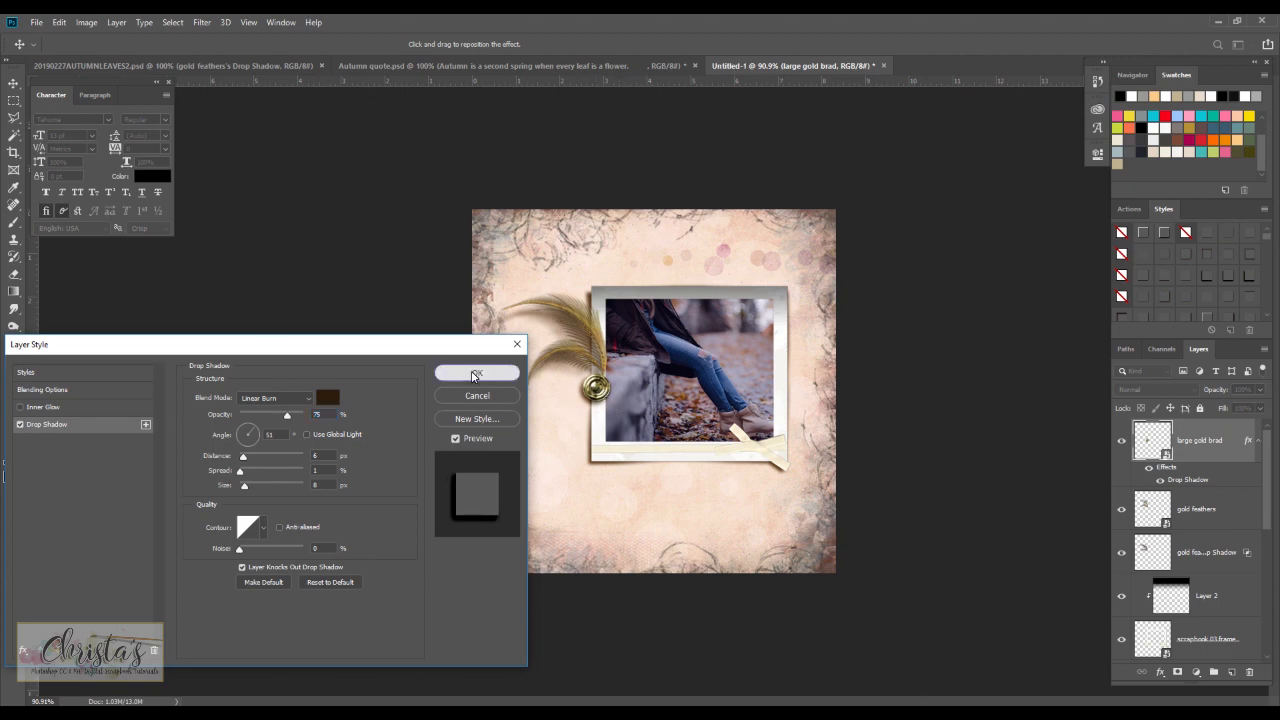
{"action": "left_click", "coordinate": [475, 375]}
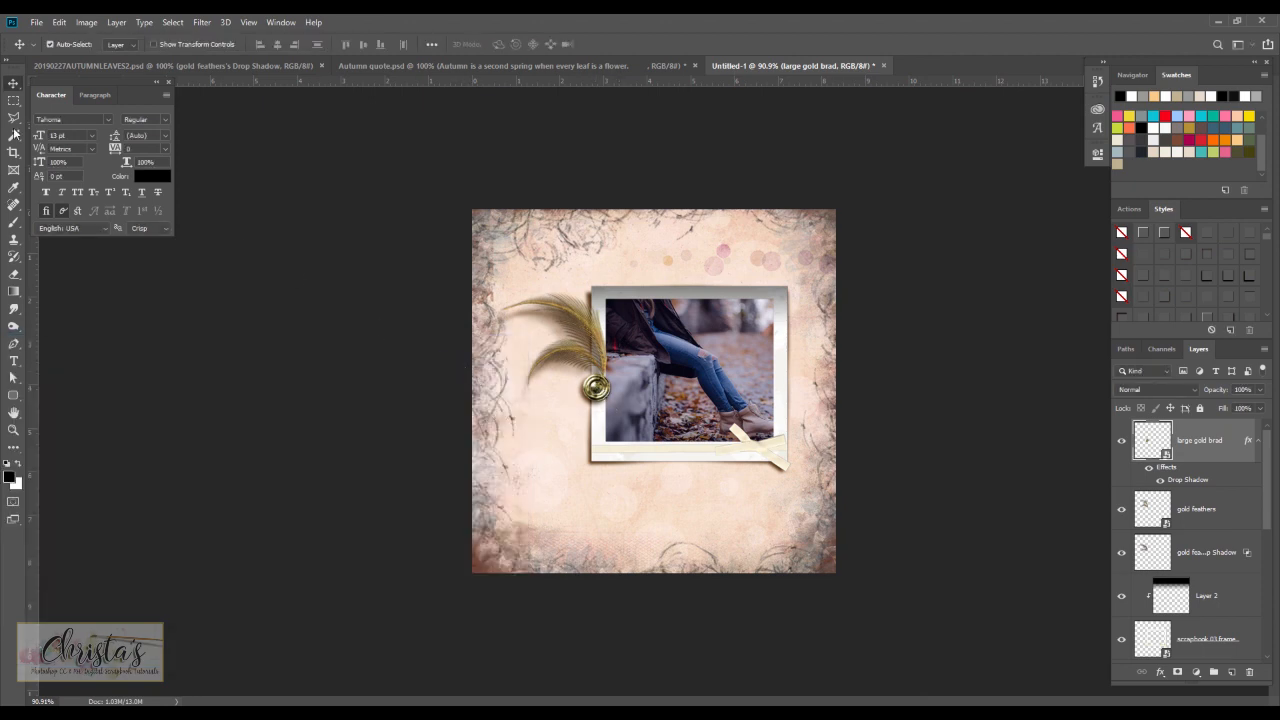
- Place the ribbon image scaled to about 24% across the frame's left edge, with its layer directly beneath the large gold brad
{"action": "left_click", "coordinate": [37, 22]}
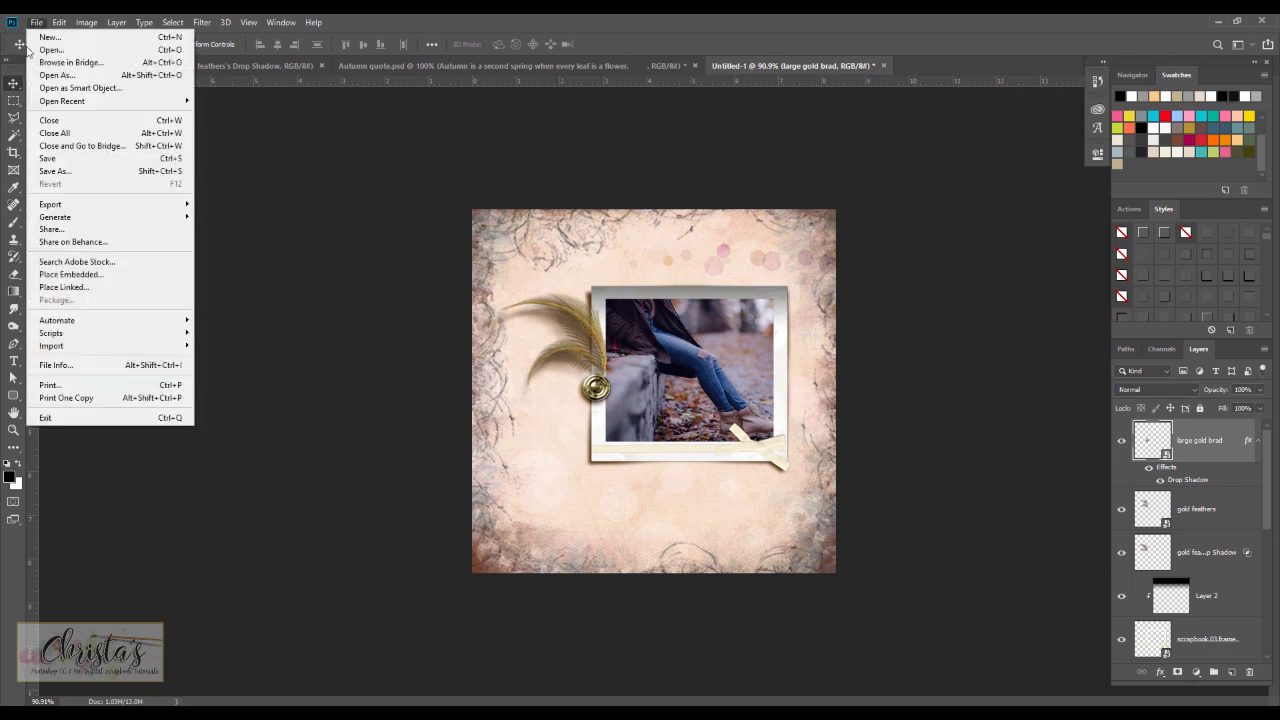
{"action": "left_click", "coordinate": [80, 275]}
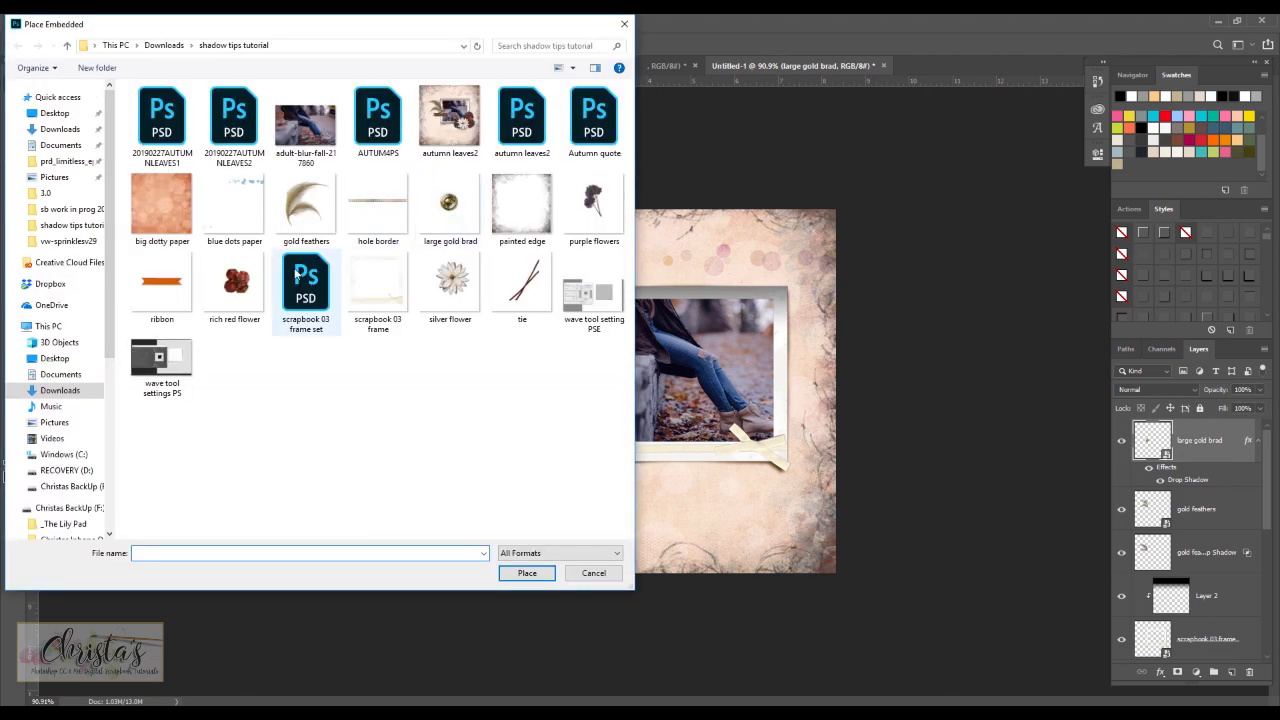
{"action": "double_click", "coordinate": [165, 285]}
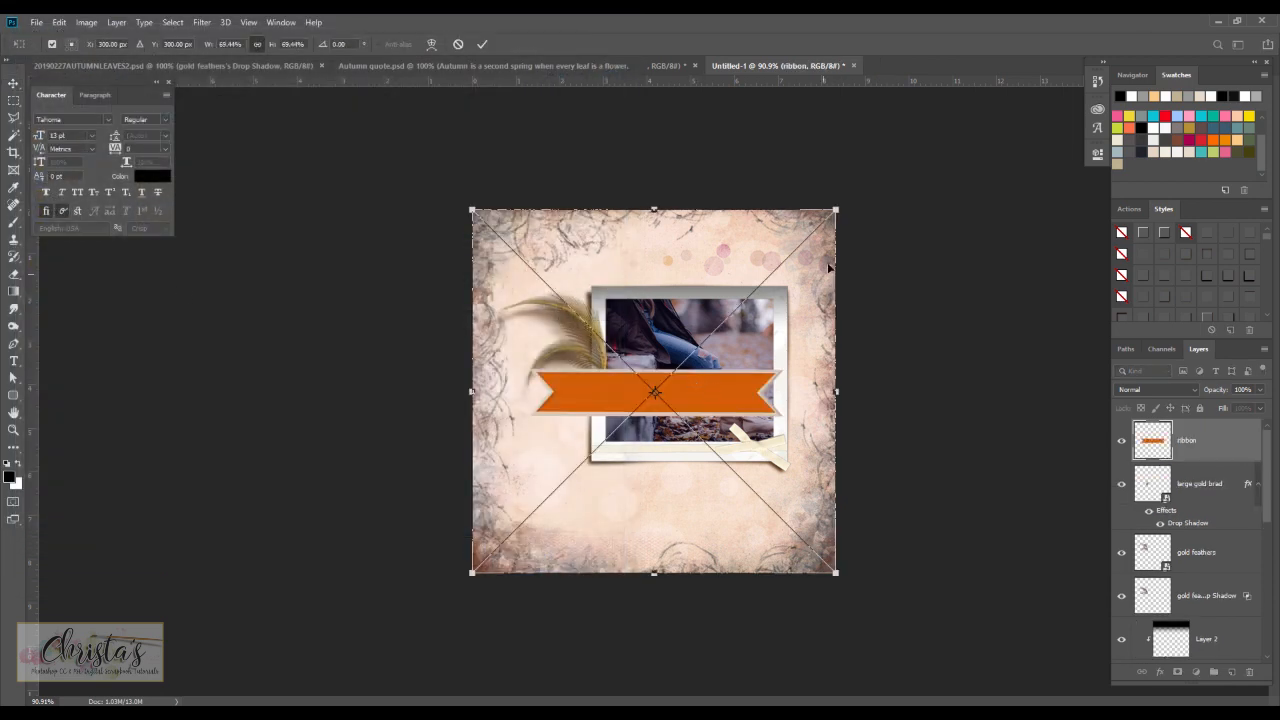
{"action": "left_click_drag", "start_coordinate": [834, 212], "coordinate": [585, 434]}
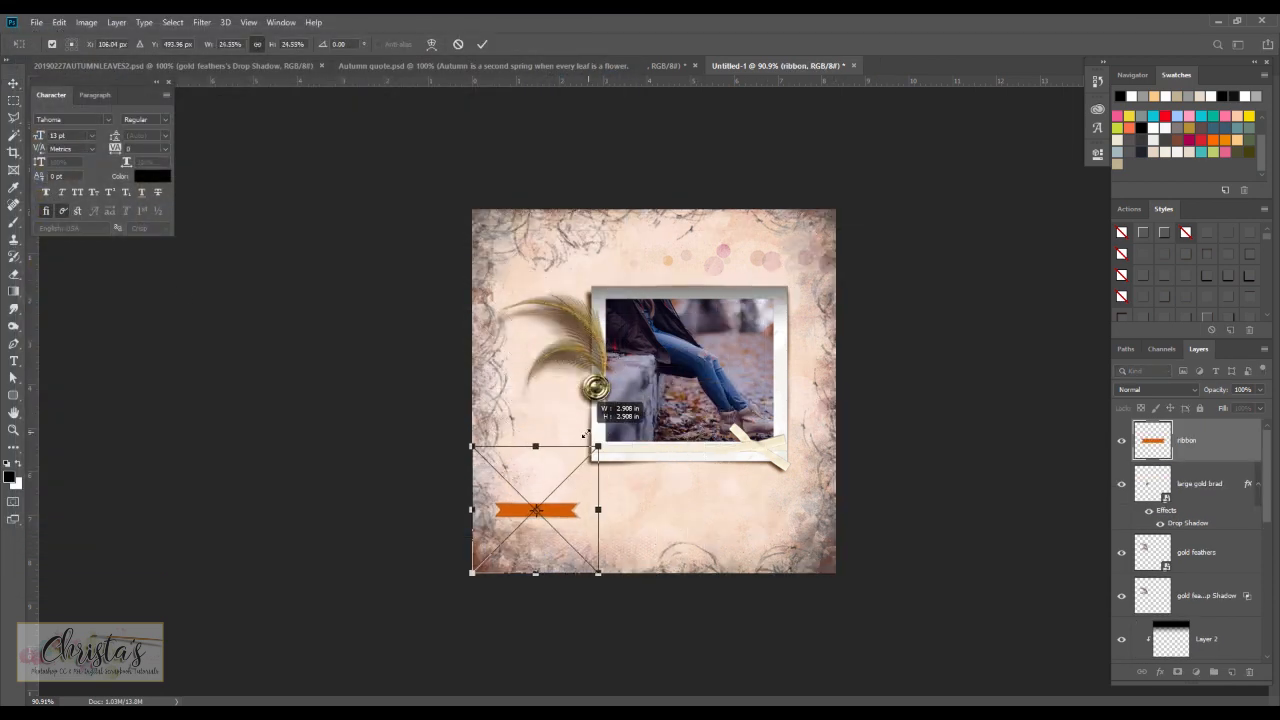
{"action": "left_click_drag", "start_coordinate": [576, 503], "coordinate": [634, 397]}
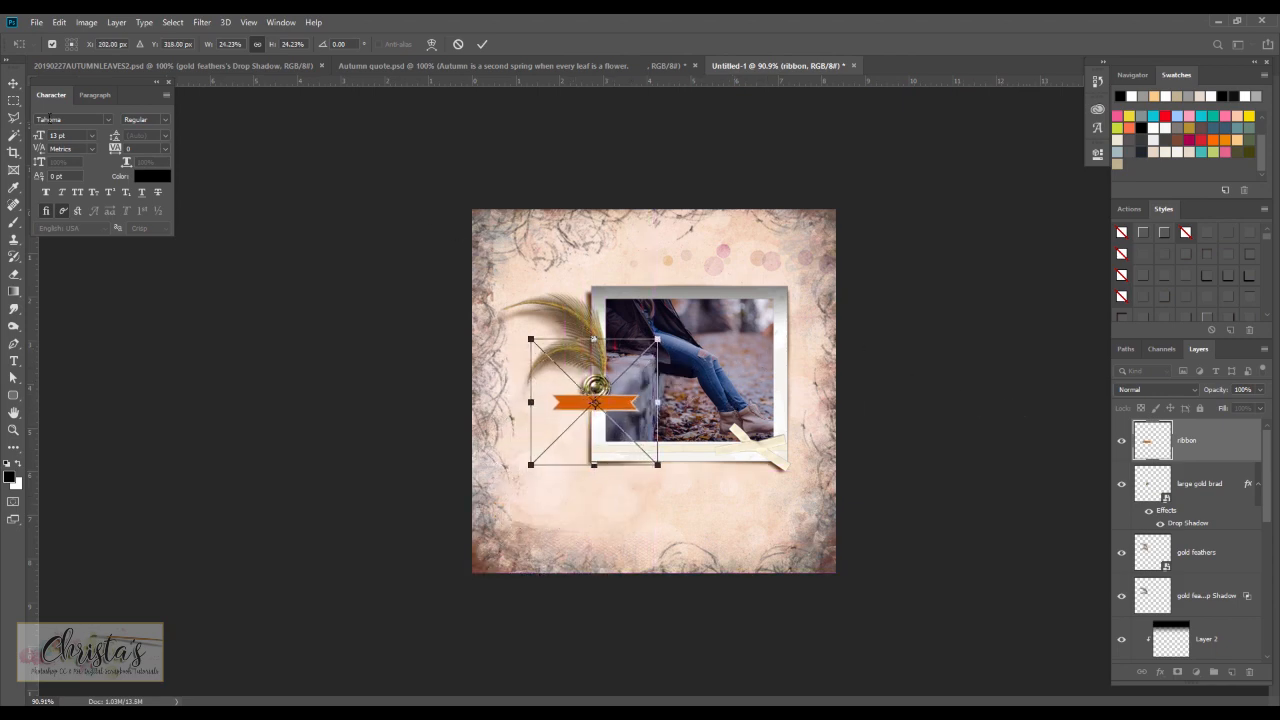
{"action": "left_click", "coordinate": [14, 84]}
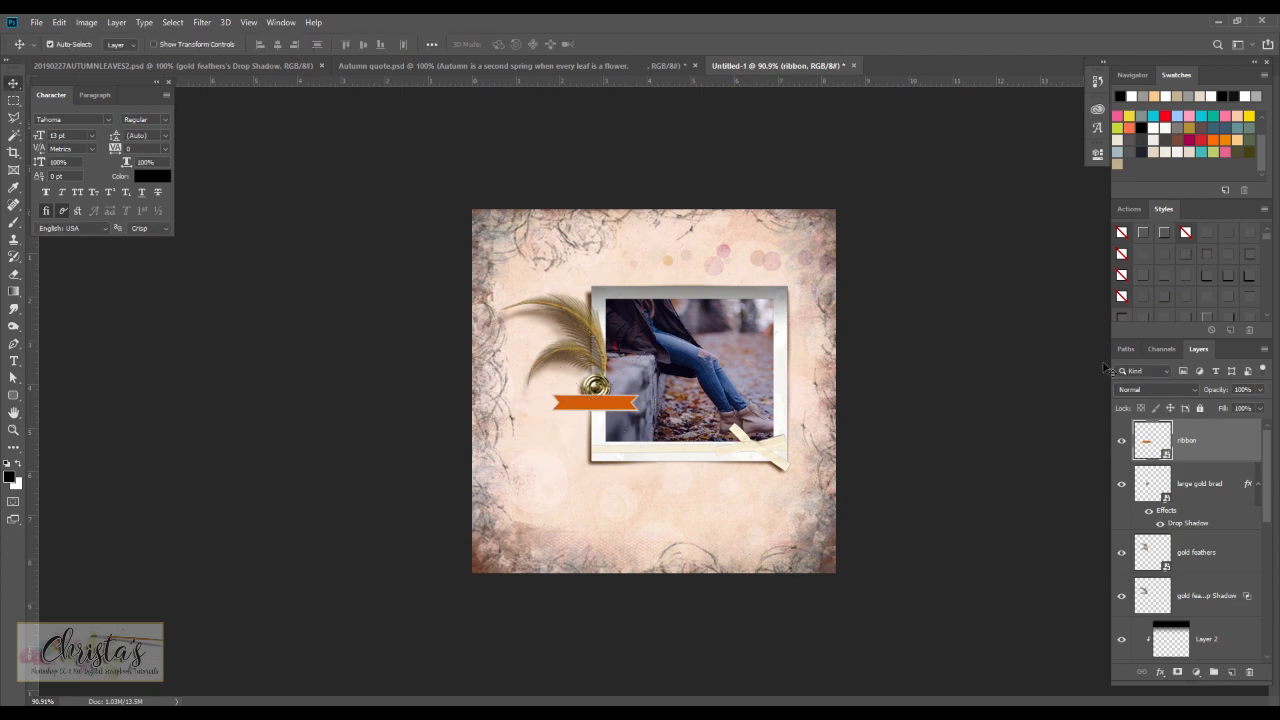
{"action": "left_click_drag", "start_coordinate": [1227, 444], "coordinate": [1230, 530]}
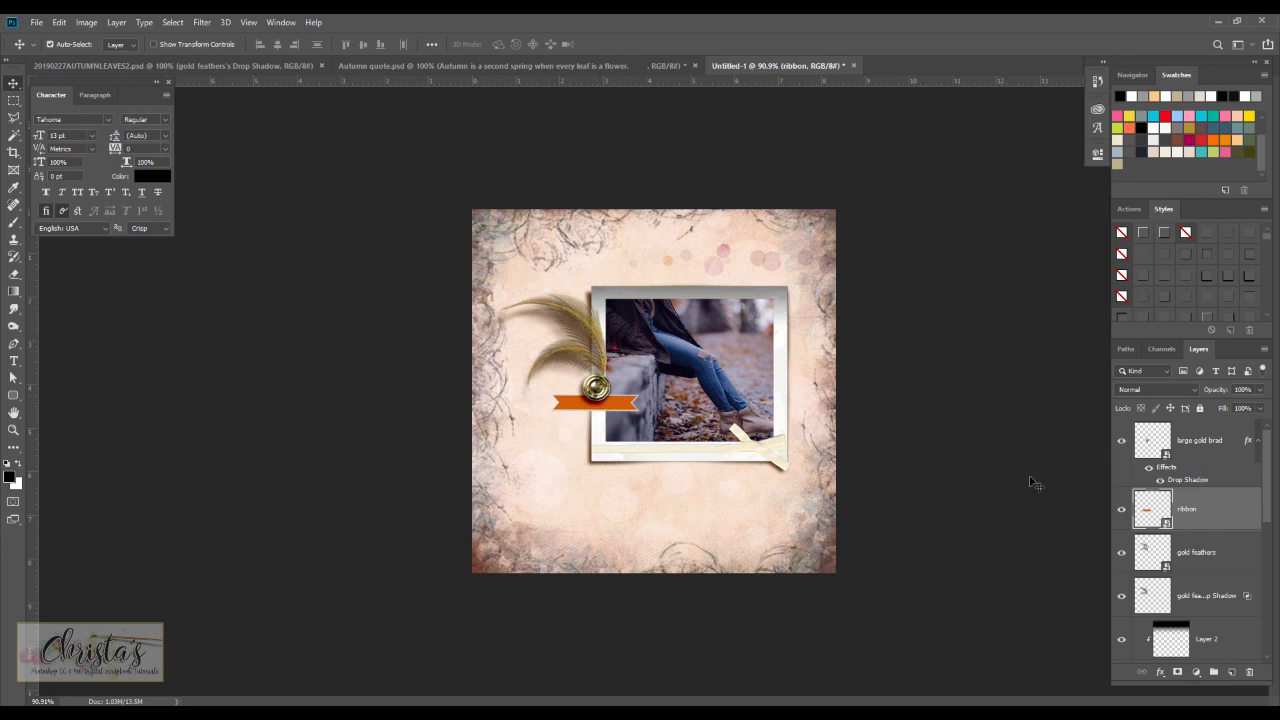
- Add a Solid Color fill layer above the ribbon using the dark reddish brown 521f0b
{"action": "left_click", "coordinate": [1196, 673]}
{"action": "left_click", "coordinate": [1202, 436]}
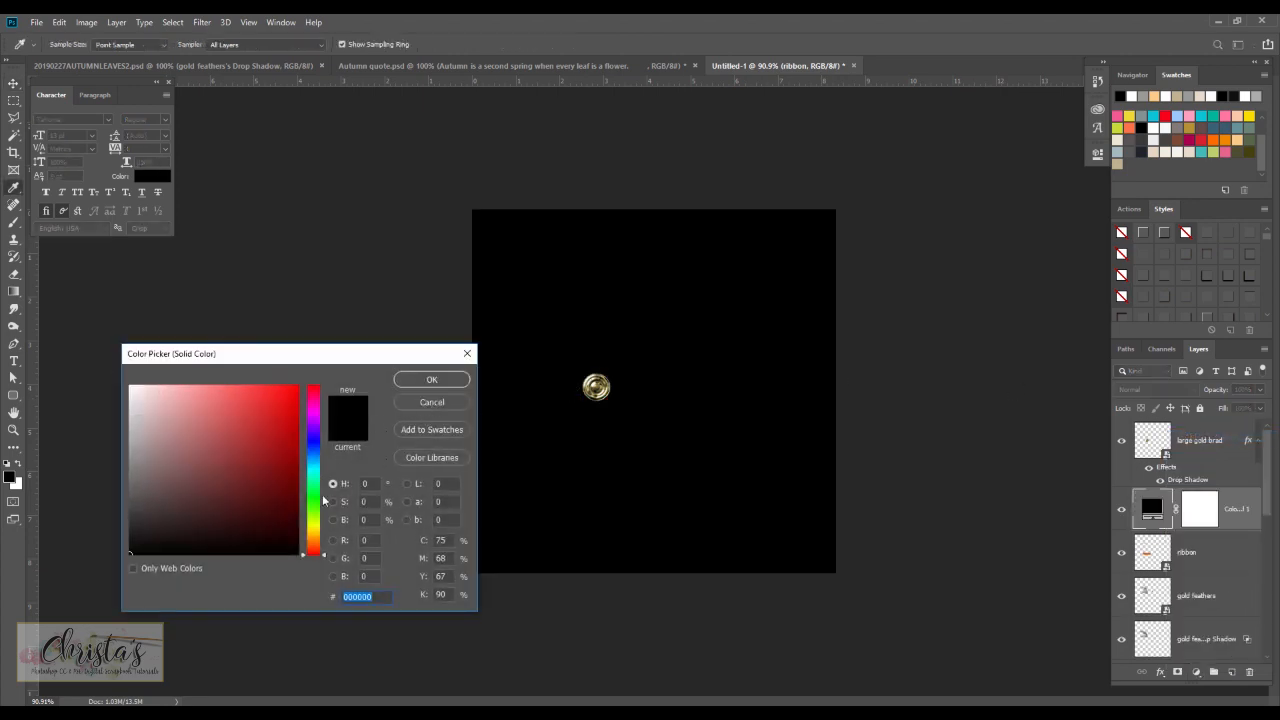
{"action": "left_click", "coordinate": [313, 546]}
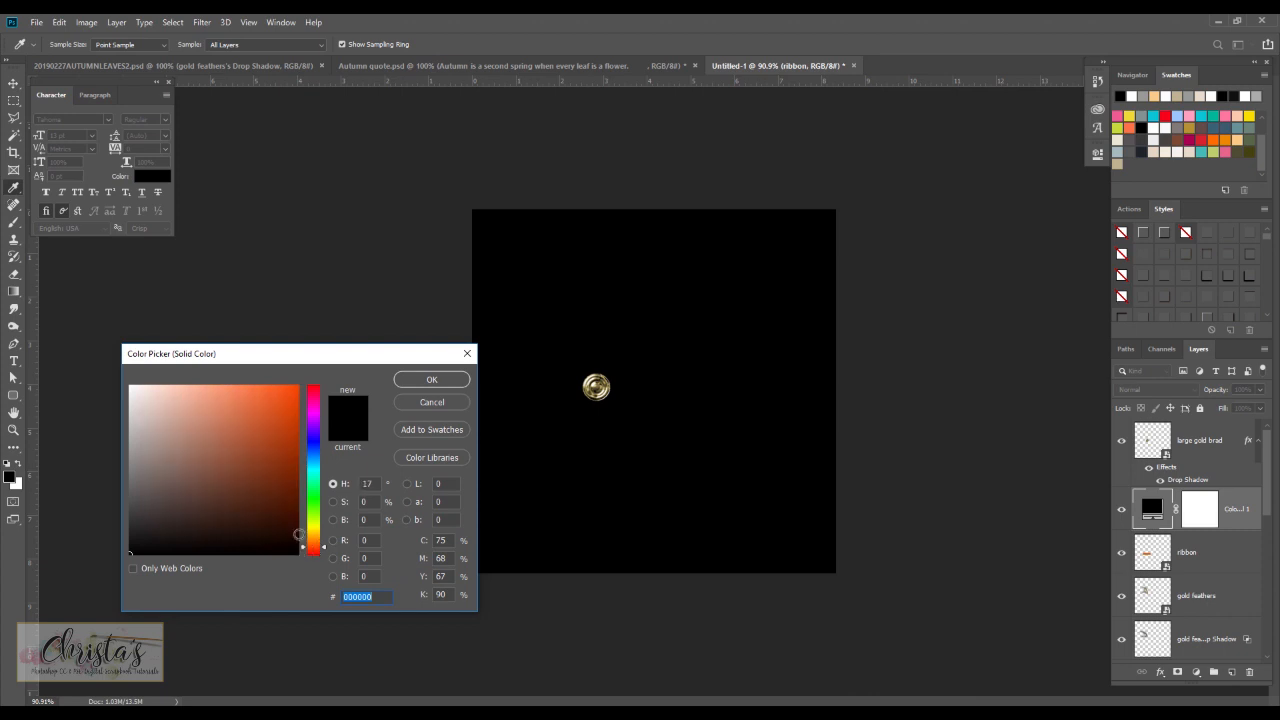
{"action": "left_click", "coordinate": [267, 492]}
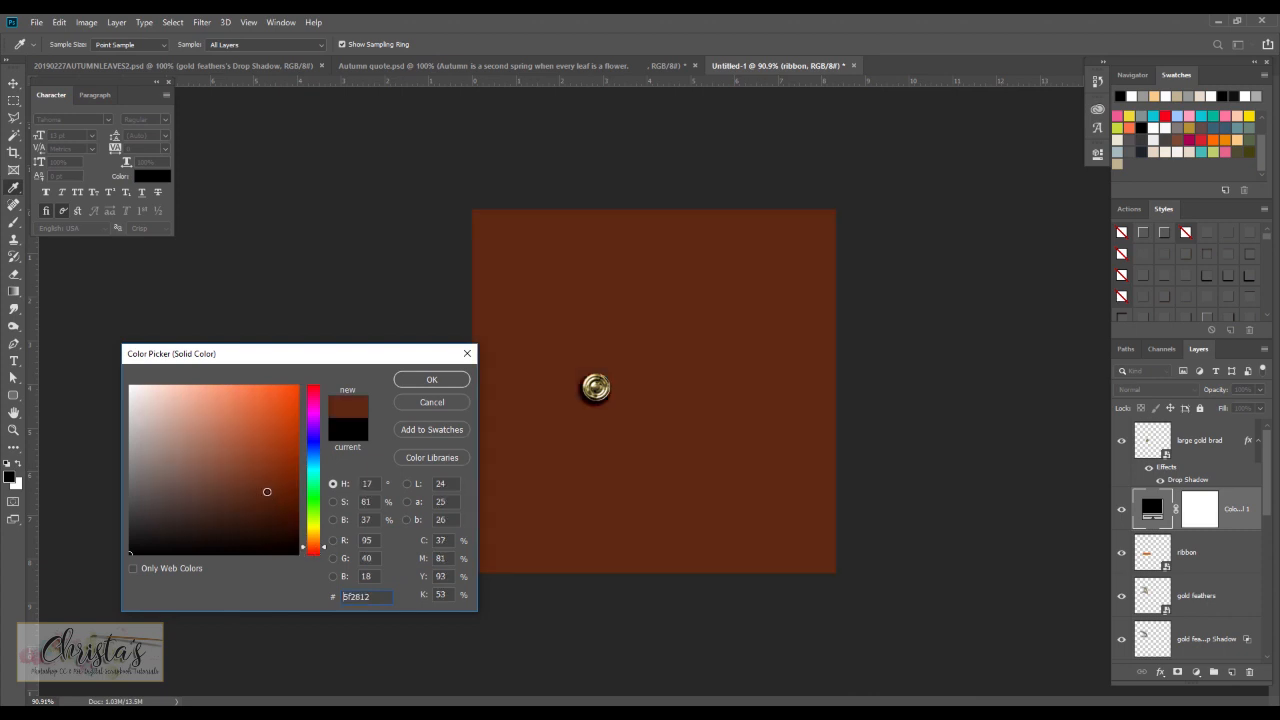
{"action": "left_click", "coordinate": [275, 499]}
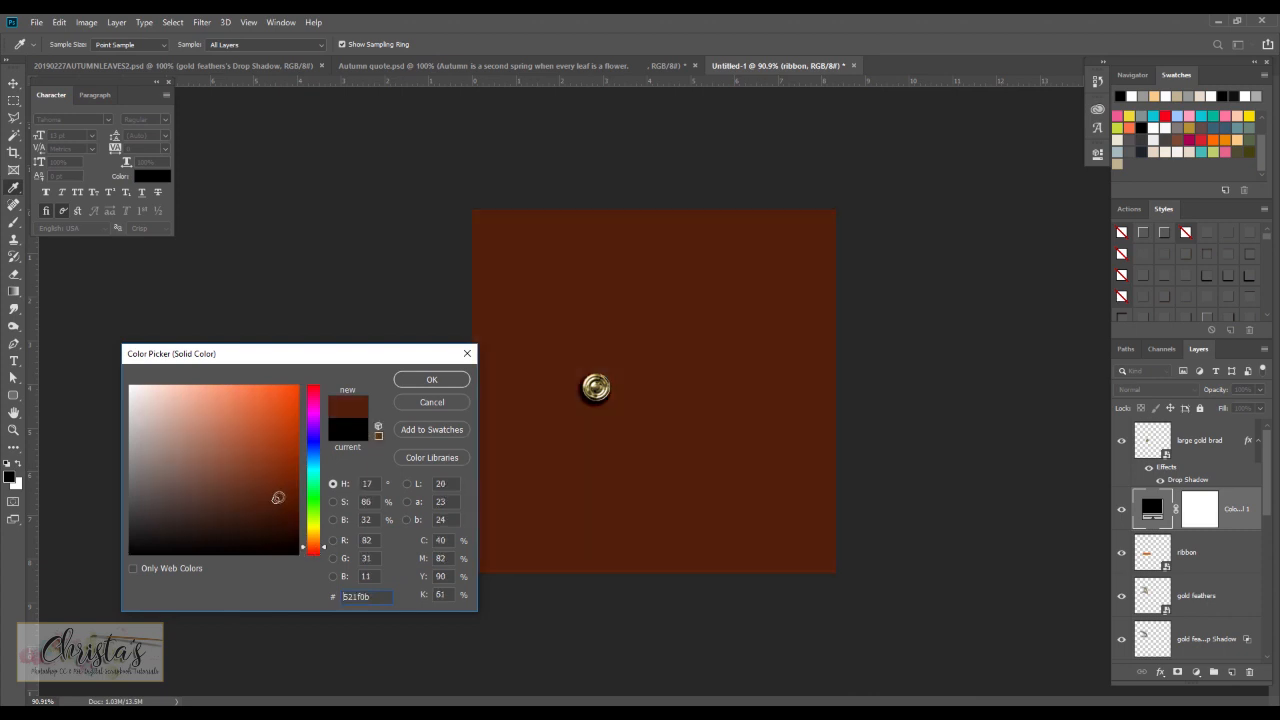
{"action": "left_click", "coordinate": [430, 380]}
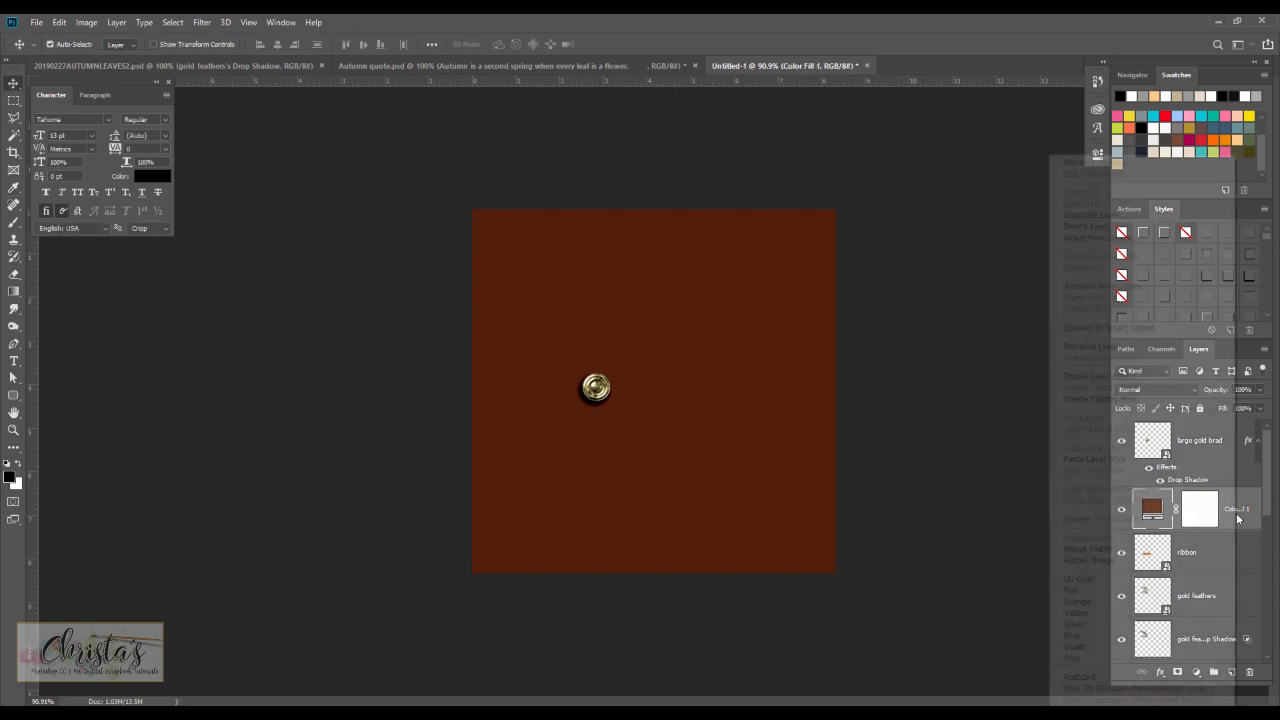
- Clip the reddish brown color fill layer to the ribbon and add a Drop Shadow to the ribbon layer
{"action": "right_click", "coordinate": [1237, 518]}
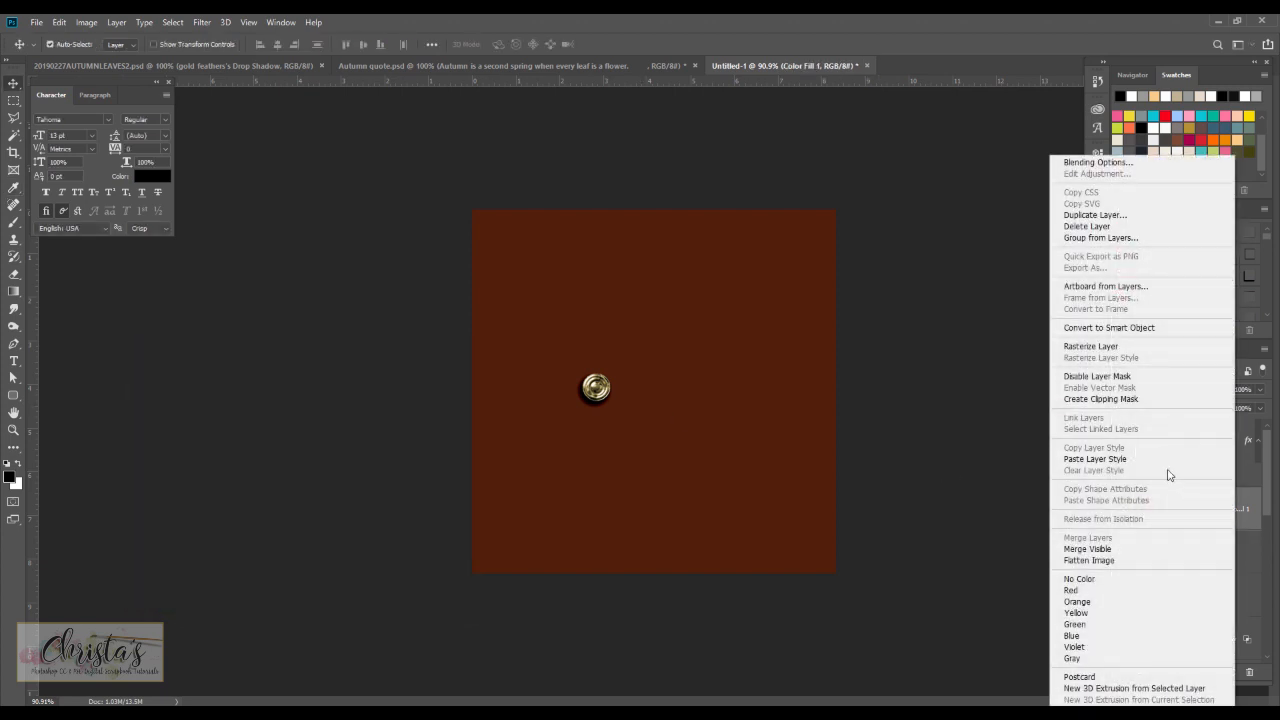
{"action": "left_click", "coordinate": [1145, 401]}
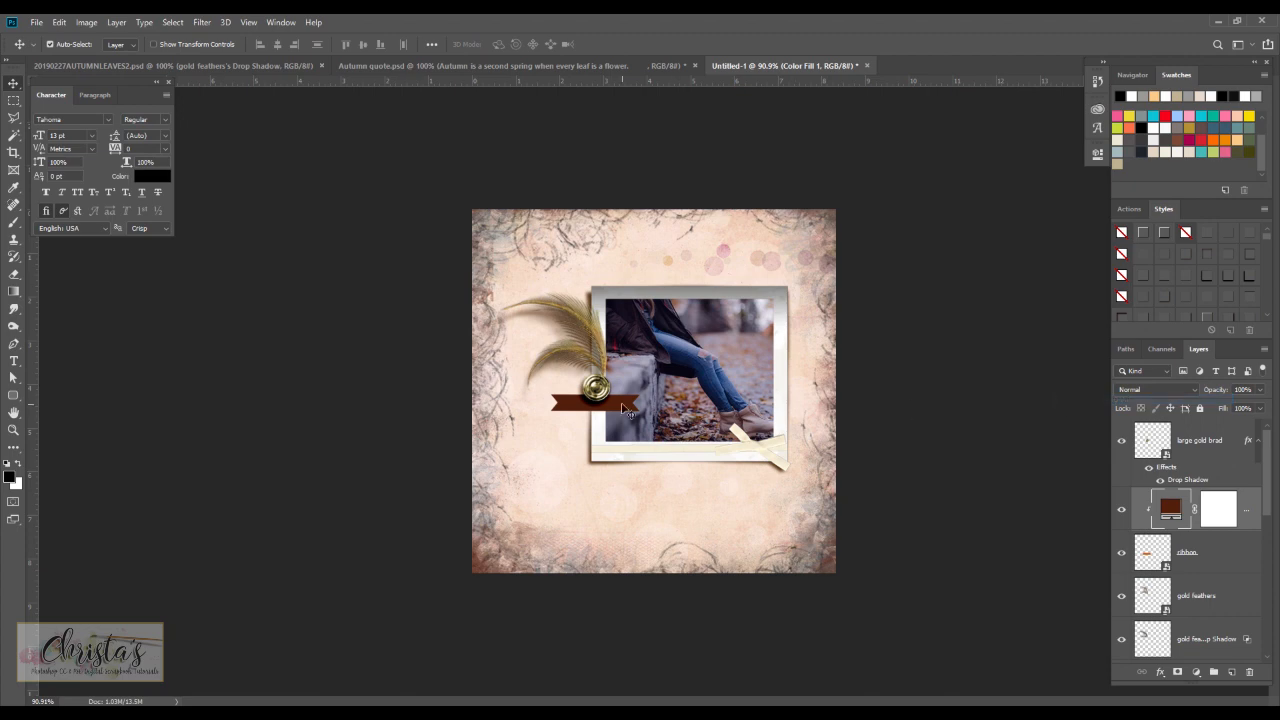
{"action": "left_click", "coordinate": [1190, 553]}
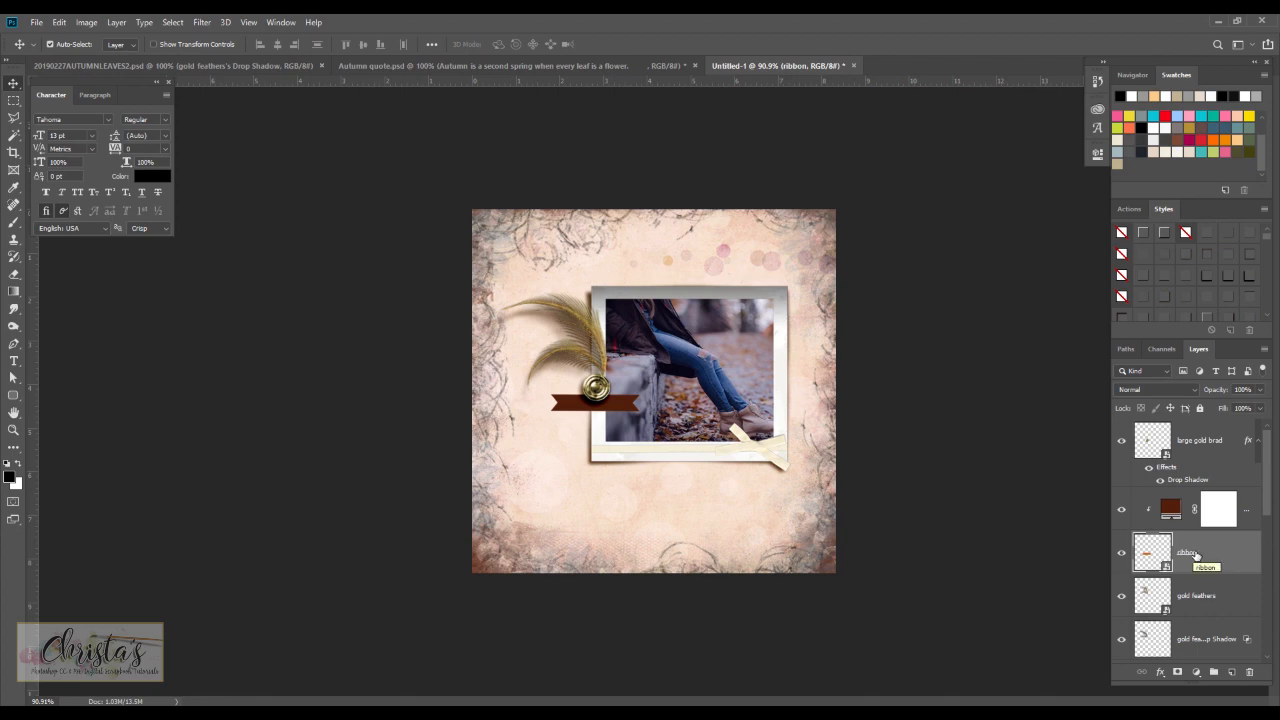
{"action": "left_click", "coordinate": [1161, 673]}
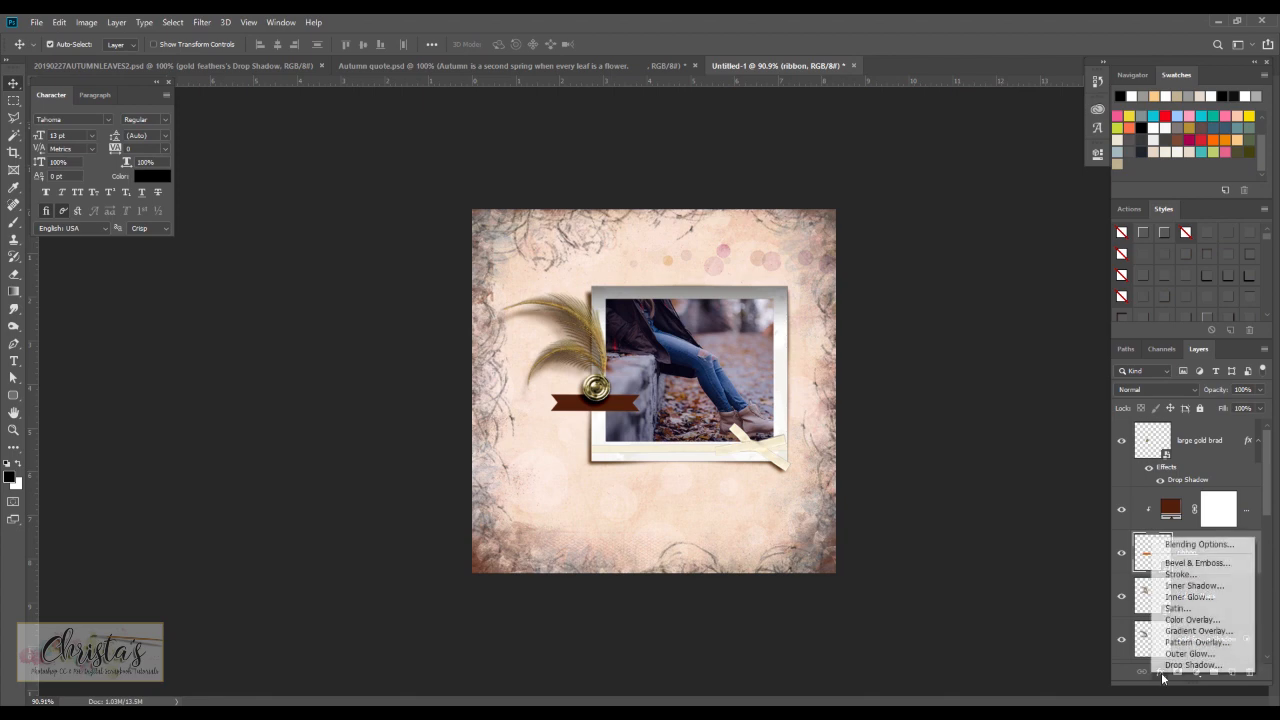
{"action": "left_click", "coordinate": [1182, 666]}
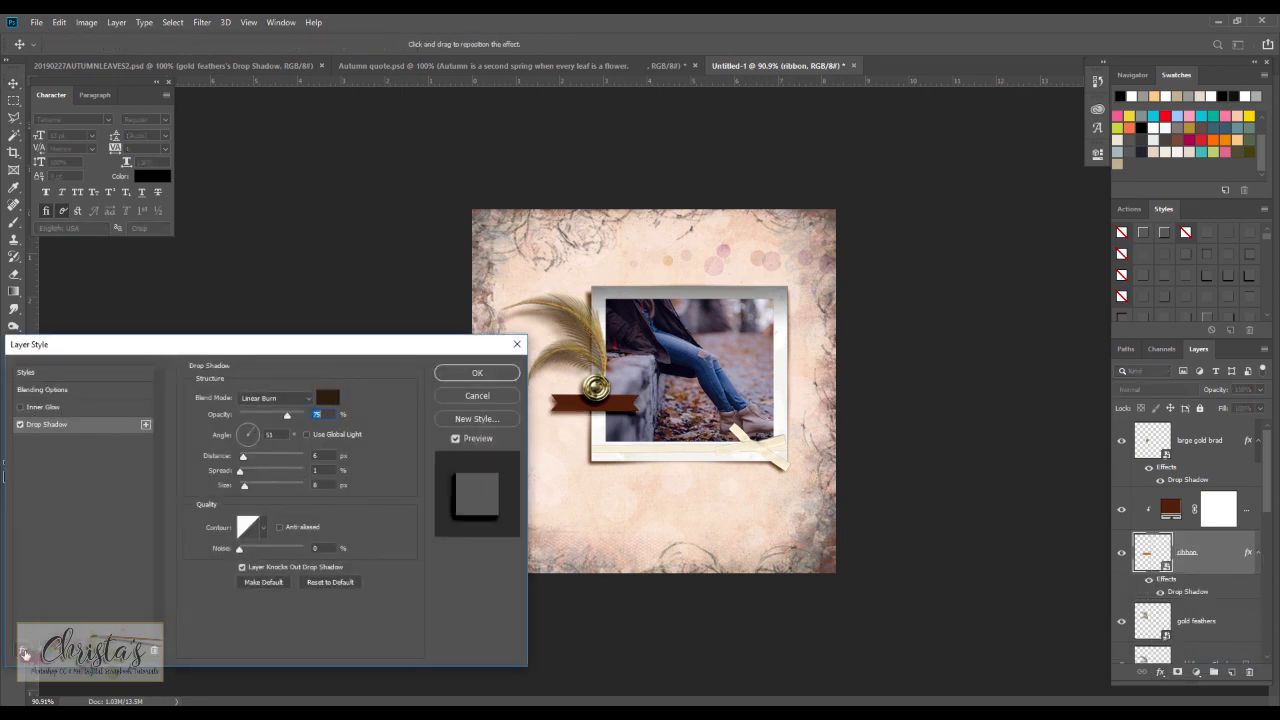
- Add a 1 px inside Stroke in tan c1b191 to the ribbon and apply the layer style
{"action": "left_click", "coordinate": [25, 652]}
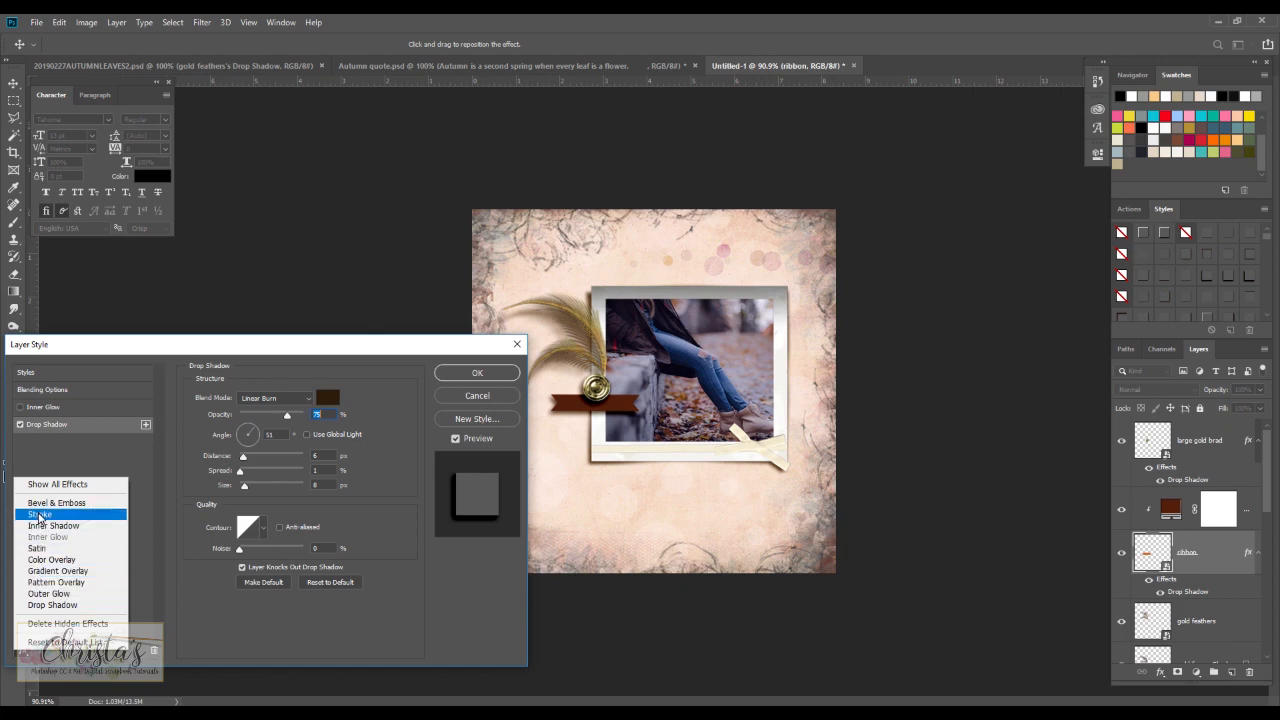
{"action": "left_click", "coordinate": [40, 516]}
{"action": "left_click", "coordinate": [217, 492]}
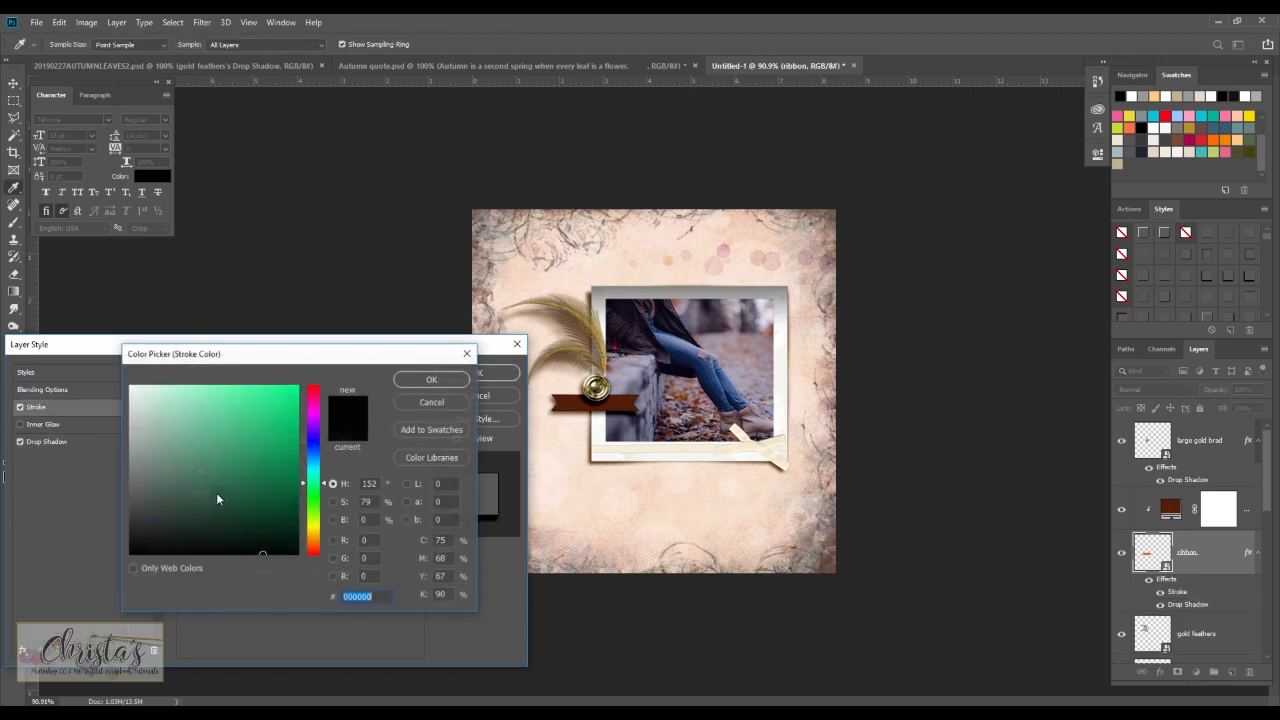
{"action": "left_click", "coordinate": [1119, 163]}
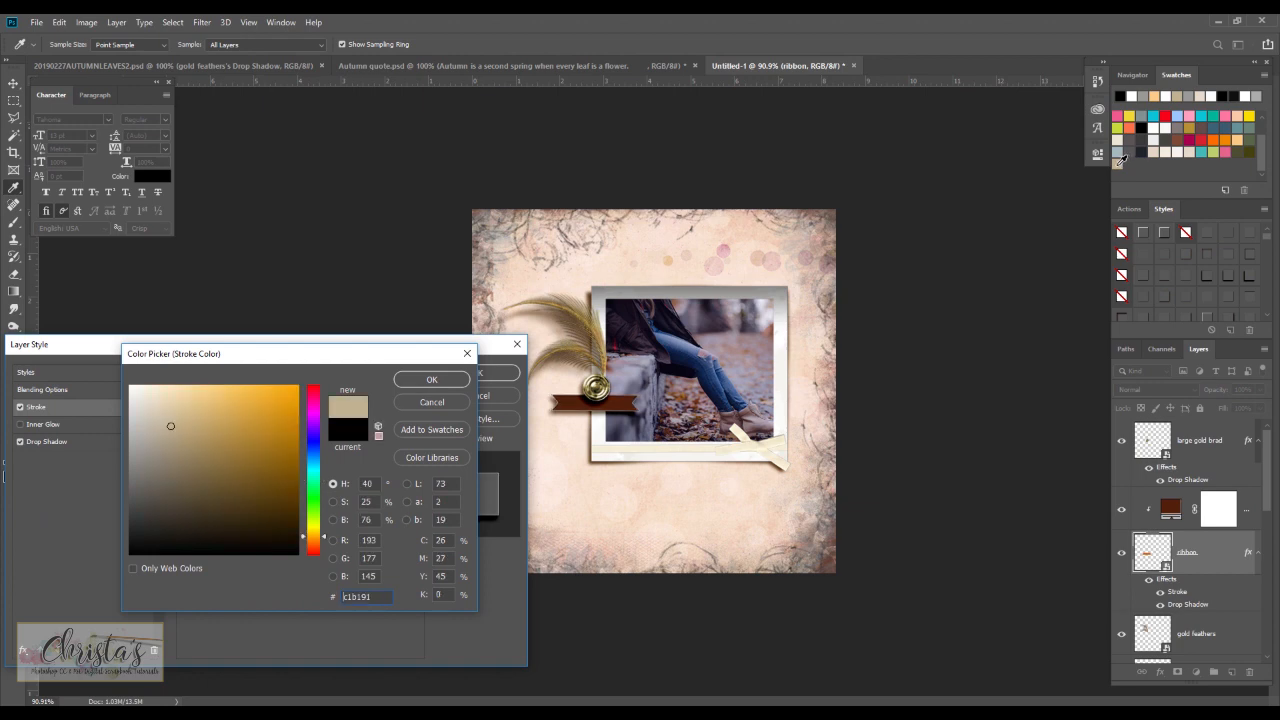
{"action": "left_click", "coordinate": [432, 380]}
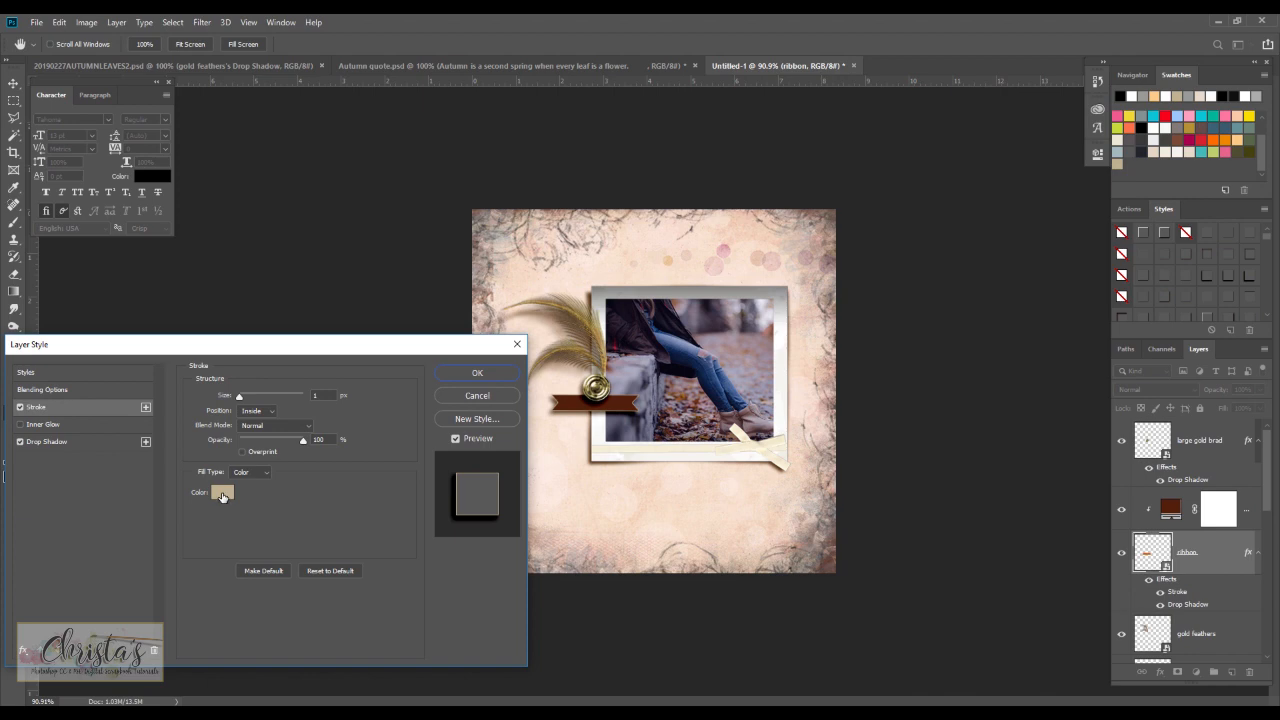
{"action": "left_click", "coordinate": [484, 376]}
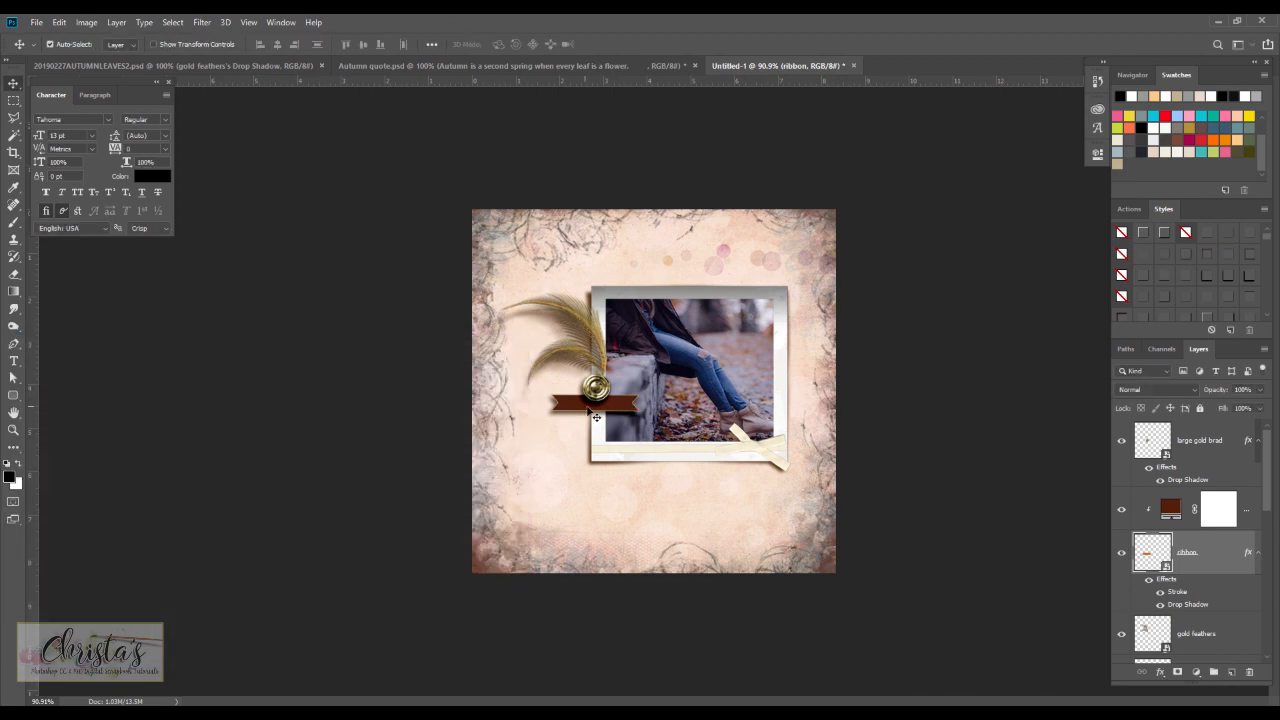
- Separate the ribbon's effects into their own layers and place the ribbon's inner stroke layer above the color fill
{"action": "right_click", "coordinate": [1180, 603]}
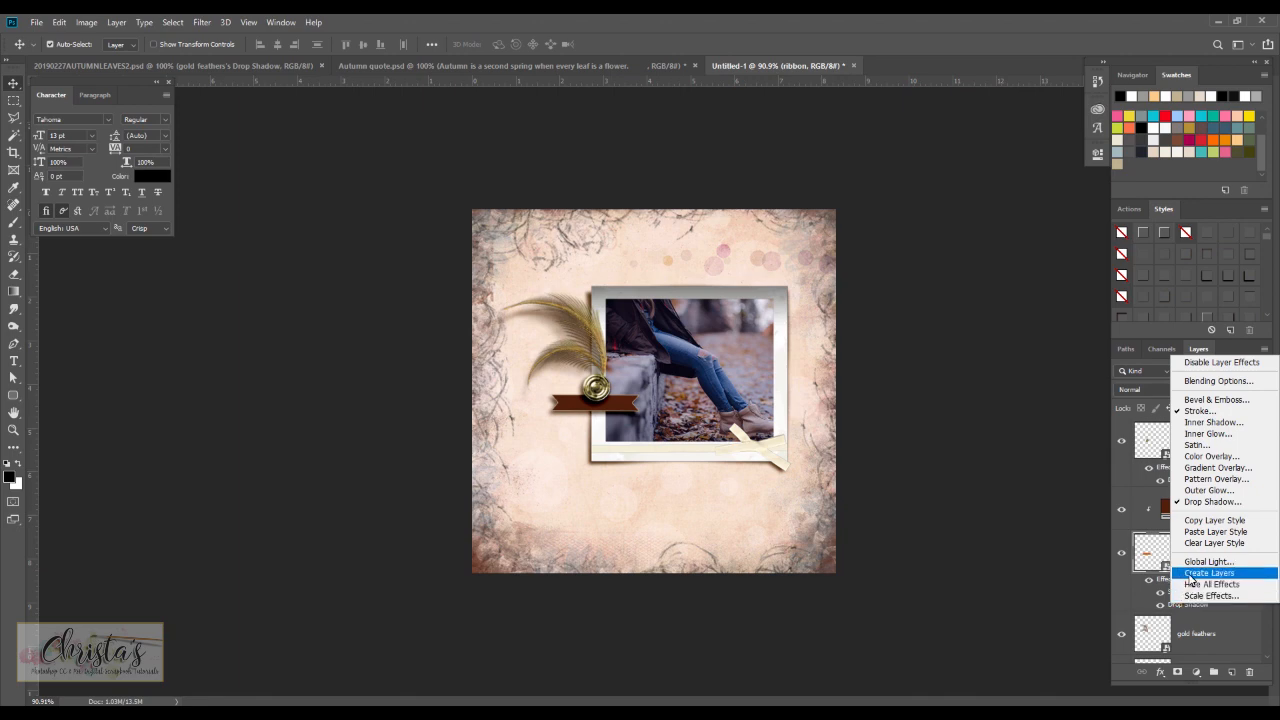
{"action": "left_click", "coordinate": [1190, 578]}
{"action": "left_click", "coordinate": [581, 278]}
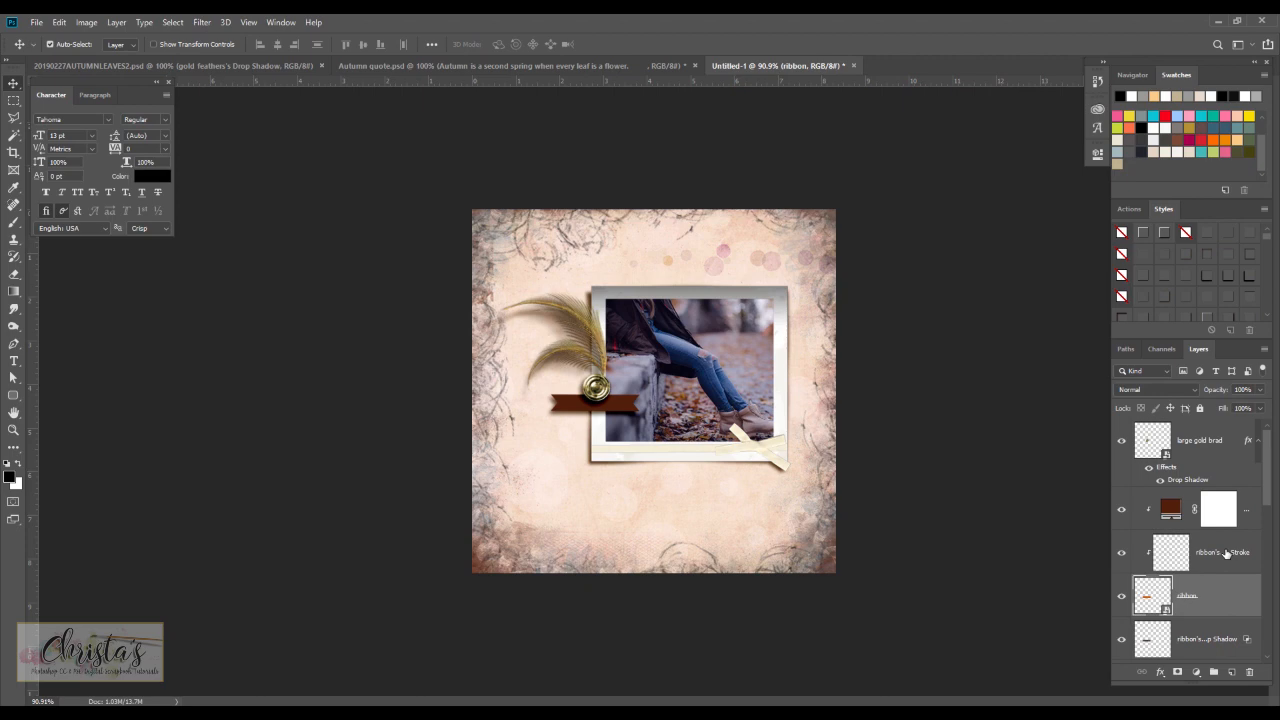
{"action": "mouse_move", "coordinate": [1218, 512]}
{"action": "left_mouse_down"}
{"action": "mouse_move", "coordinate": [1216, 497]}
{"action": "mouse_move", "coordinate": [1173, 541]}
{"action": "left_mouse_up"}
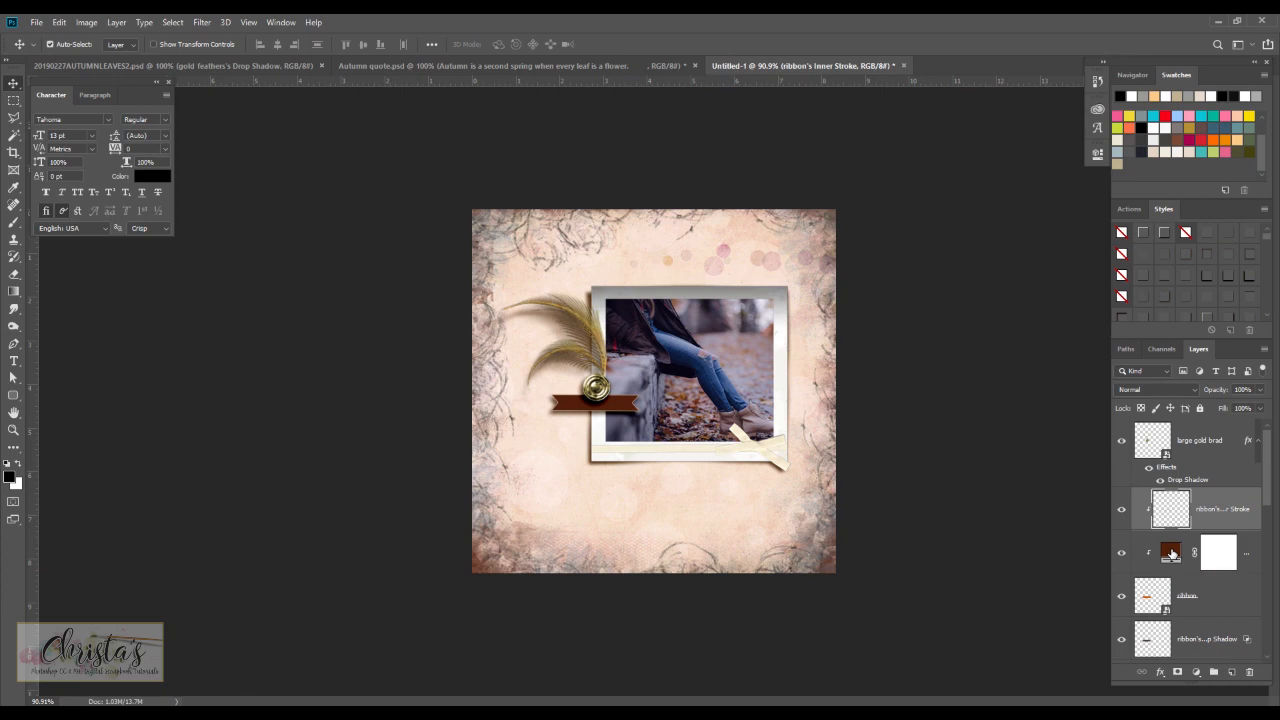
- Reshape the ribbon's separated drop shadow with the Smudge tool at 90% strength, using a smaller brush
{"action": "left_click", "coordinate": [1194, 640]}
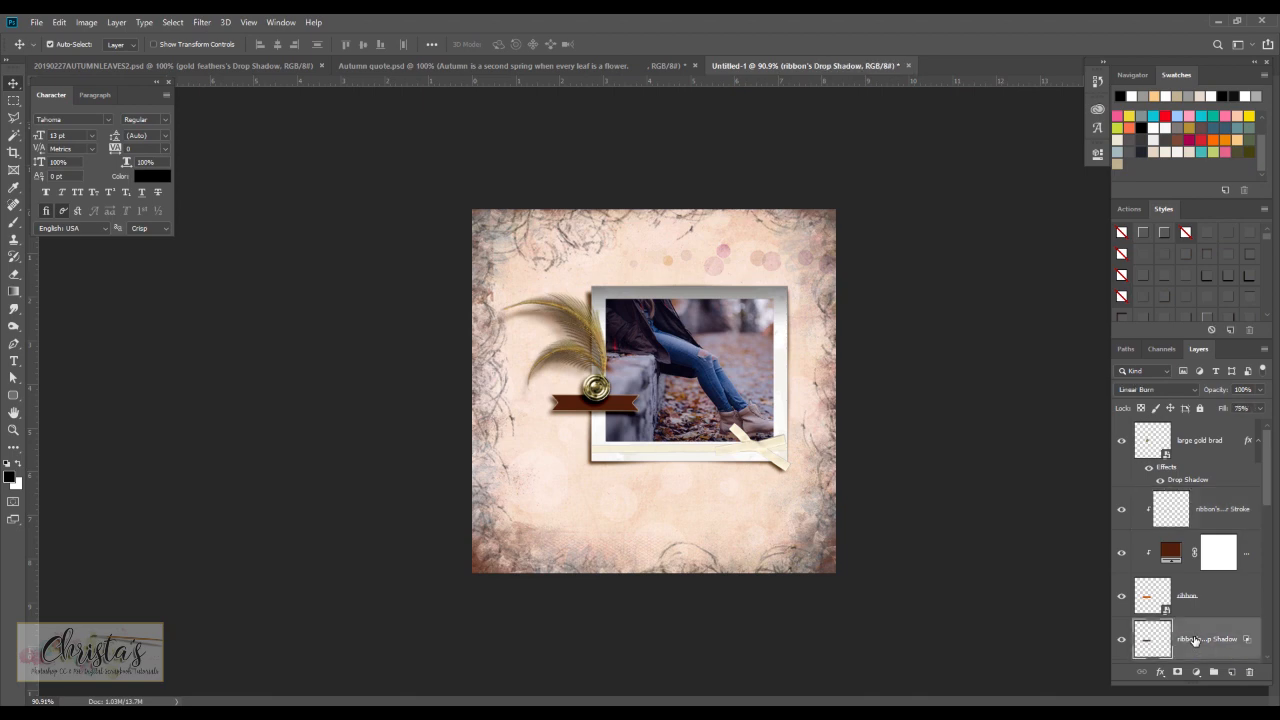
{"action": "right_click", "coordinate": [20, 296]}
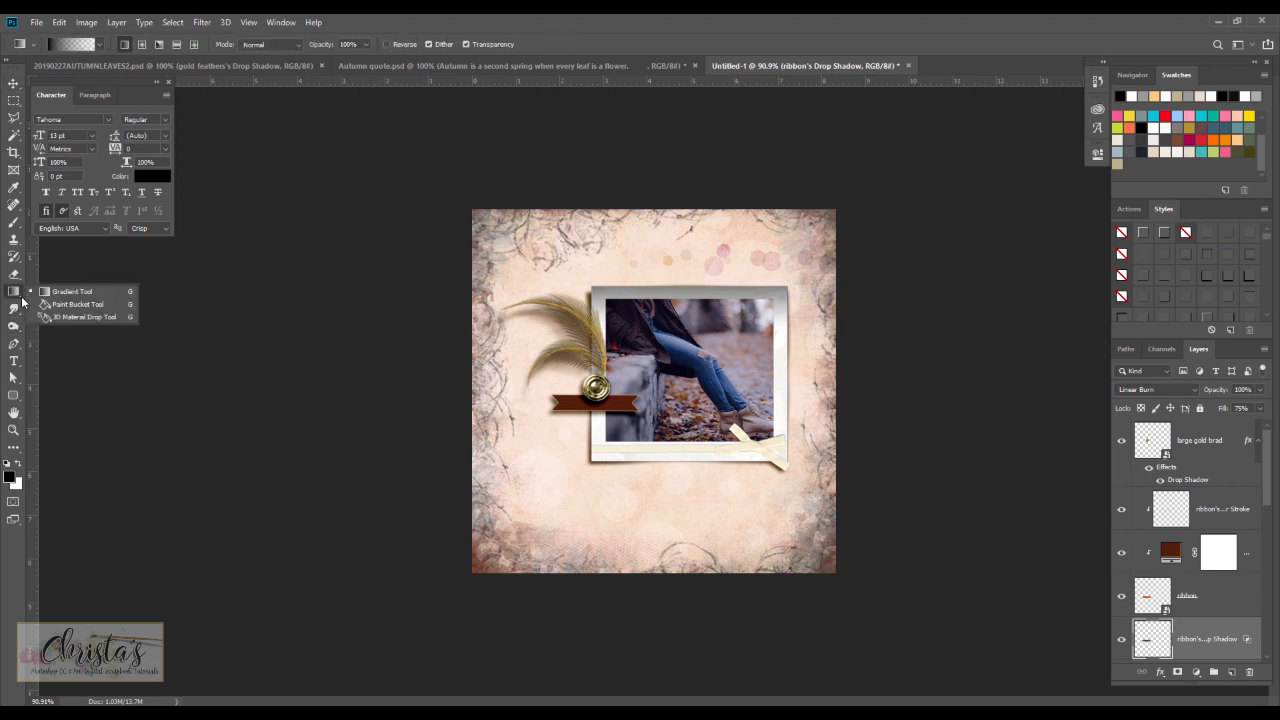
{"action": "left_click", "coordinate": [45, 304]}
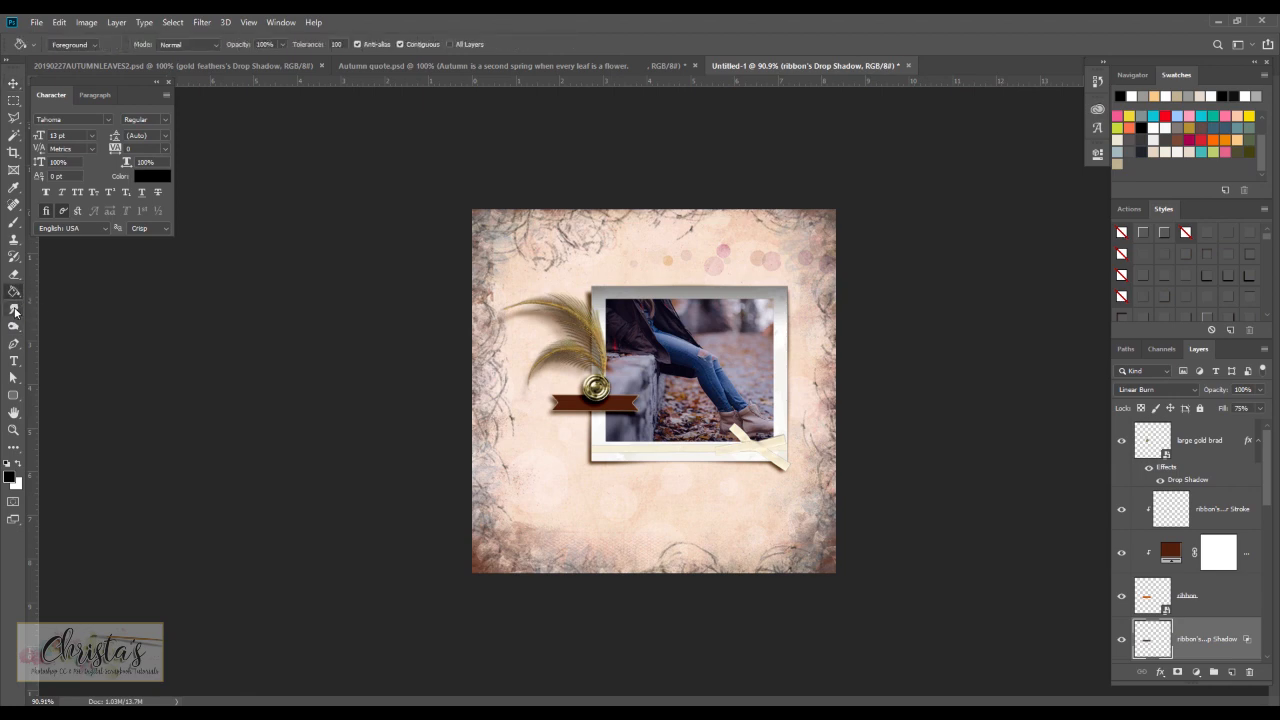
{"action": "left_click", "coordinate": [14, 311]}
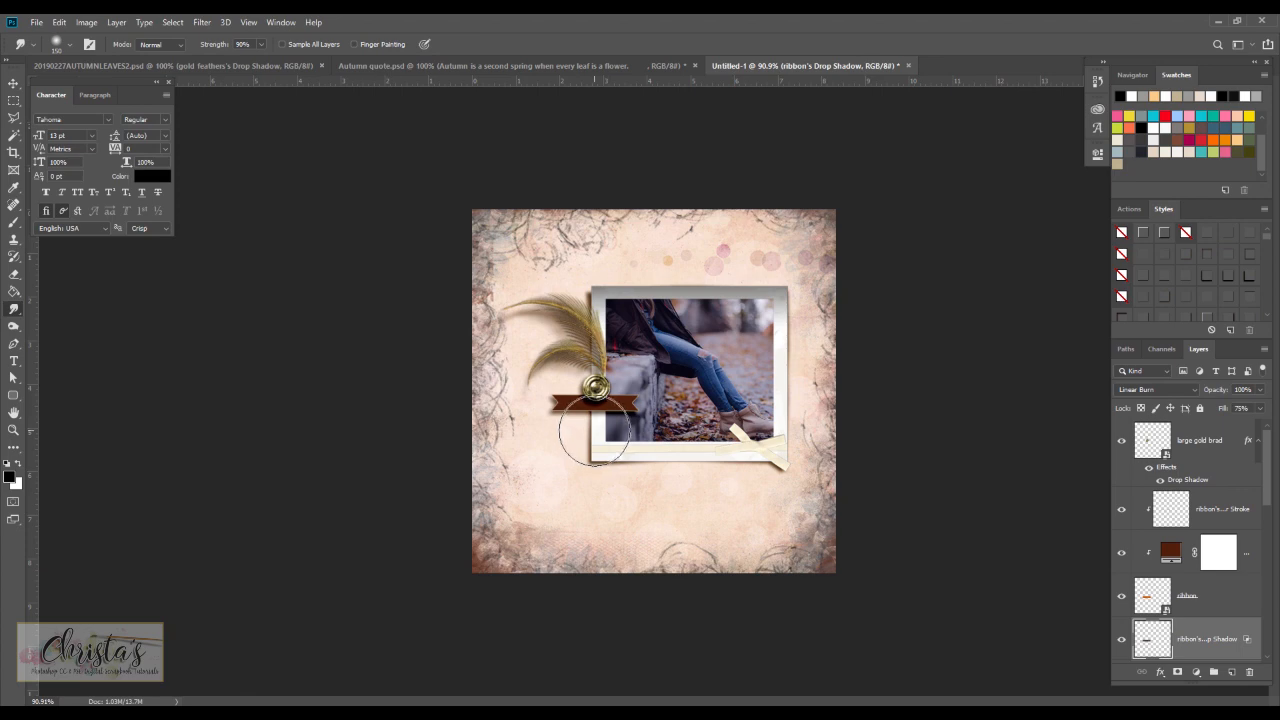
{"action": "key", "text": "bracketleft"}
{"action": "key", "text": "bracketleft"}
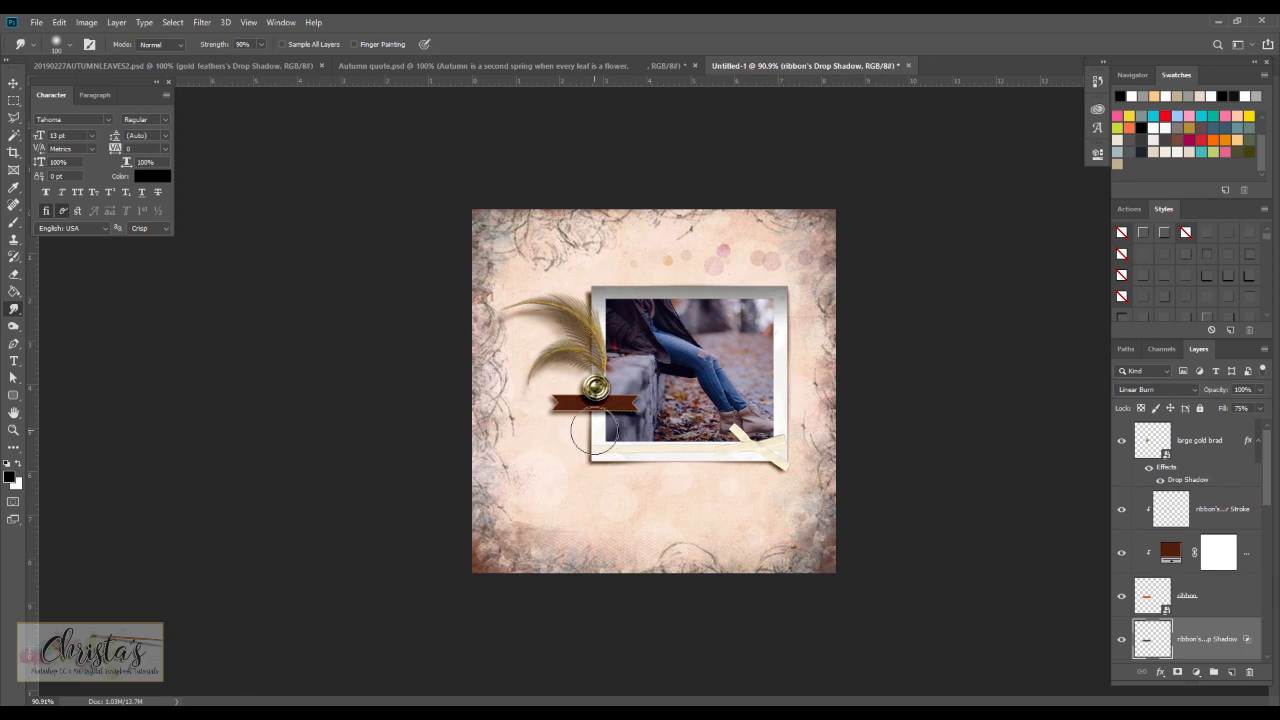
{"action": "key", "text": "bracketleft"}
{"action": "key", "text": "bracketleft"}
{"action": "left_click", "coordinate": [14, 83]}
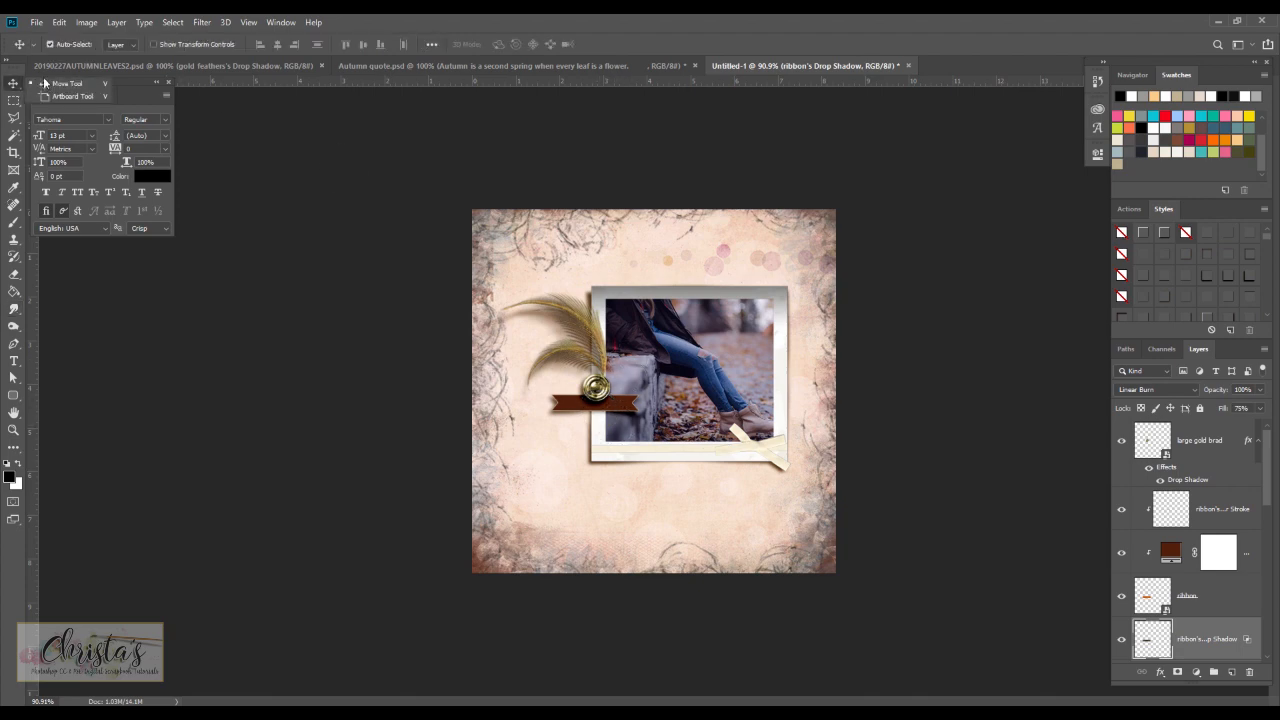
- Warp the ribbon's drop shadow by pulling its two lower corners inward and slightly down, and apply the warp
{"action": "left_click", "coordinate": [59, 22]}
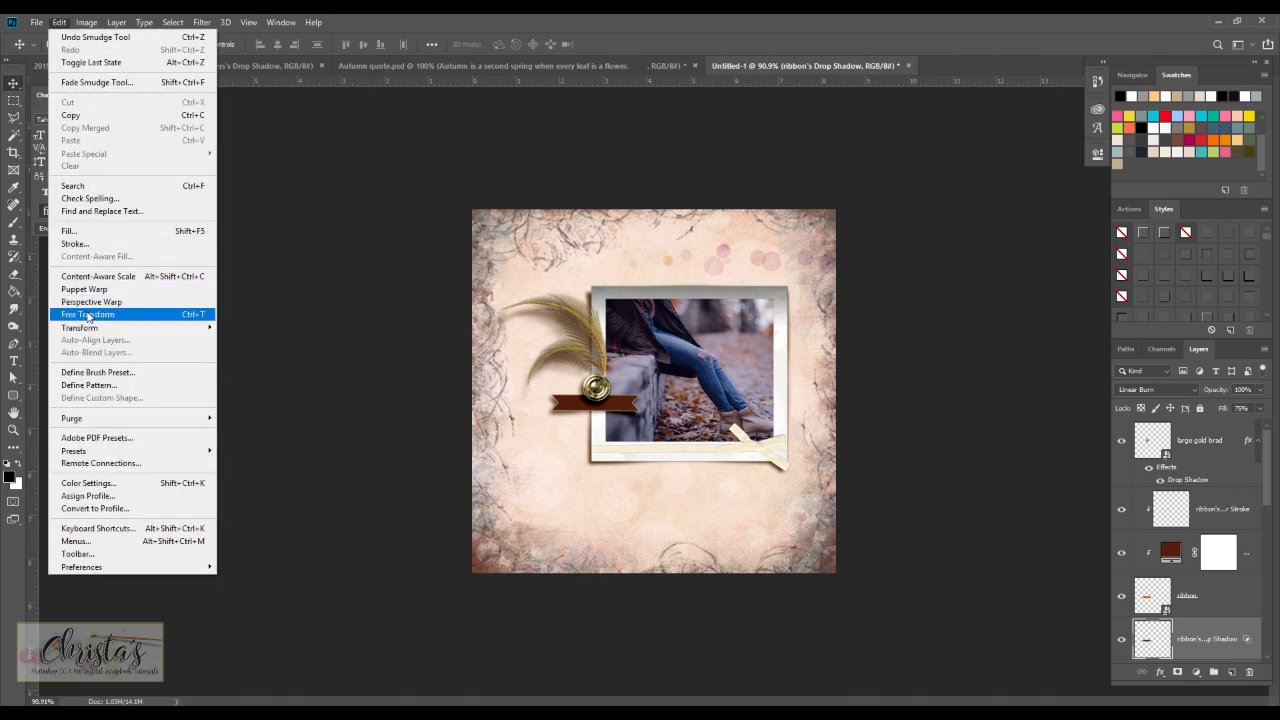
{"action": "mouse_move", "coordinate": [90, 330]}
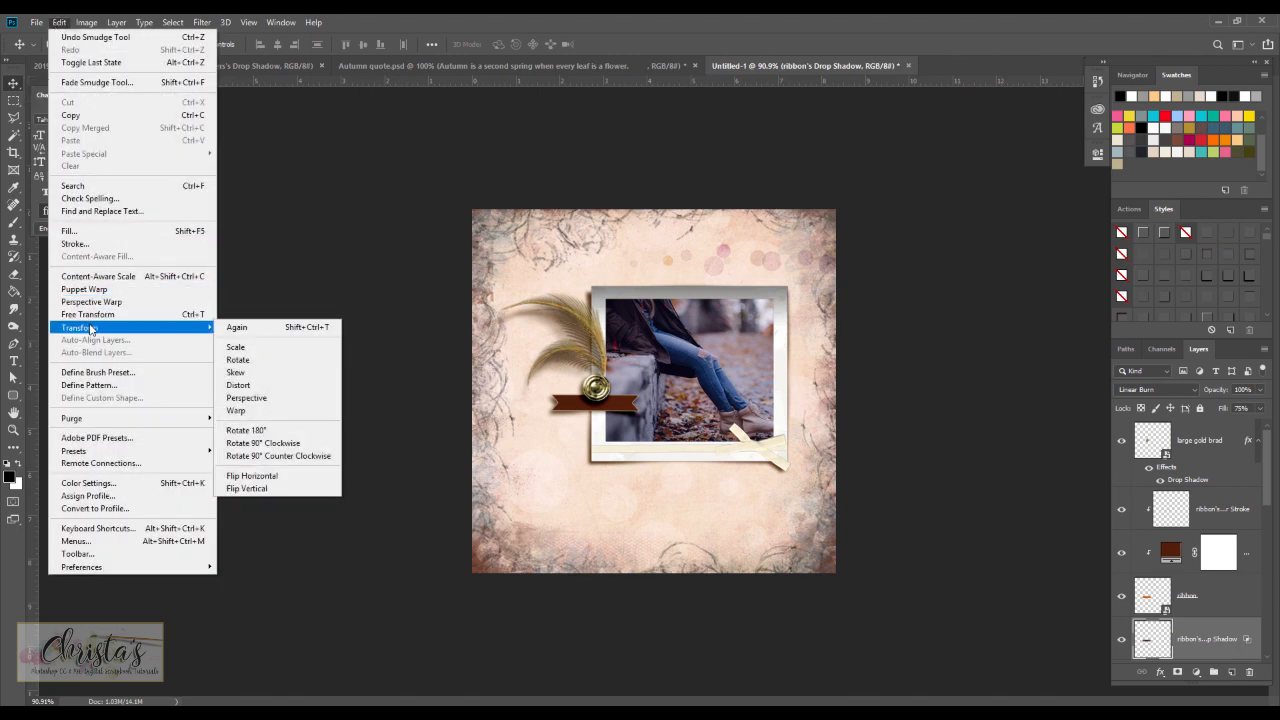
{"action": "left_click", "coordinate": [265, 413]}
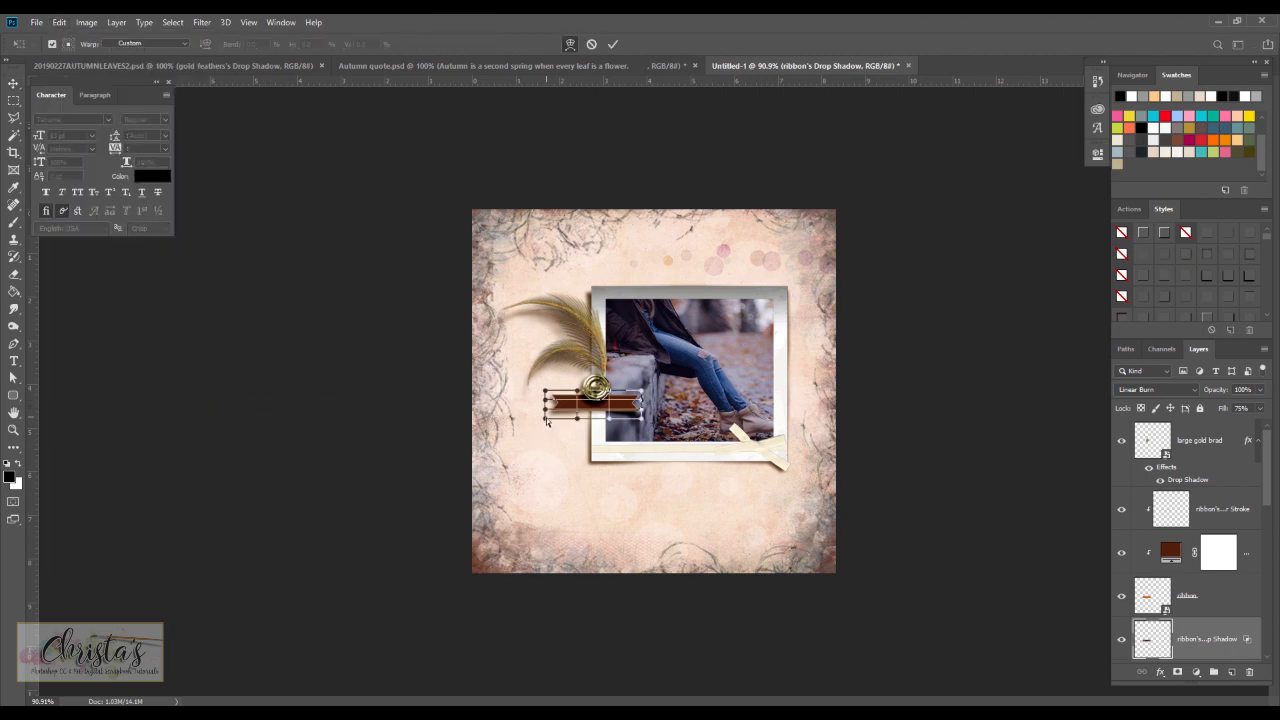
{"action": "left_click_drag", "start_coordinate": [543, 419], "coordinate": [557, 421]}
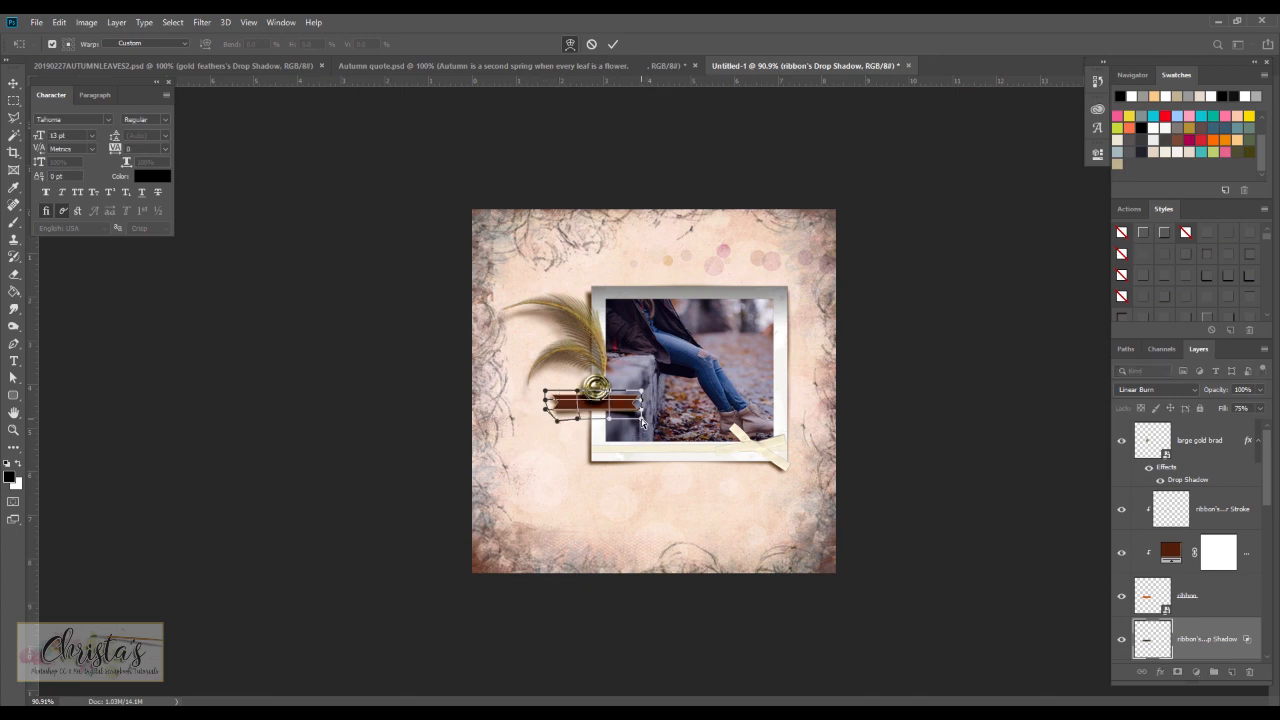
{"action": "left_click_drag", "start_coordinate": [645, 400], "coordinate": [646, 398]}
{"action": "left_click_drag", "start_coordinate": [558, 422], "coordinate": [561, 422]}
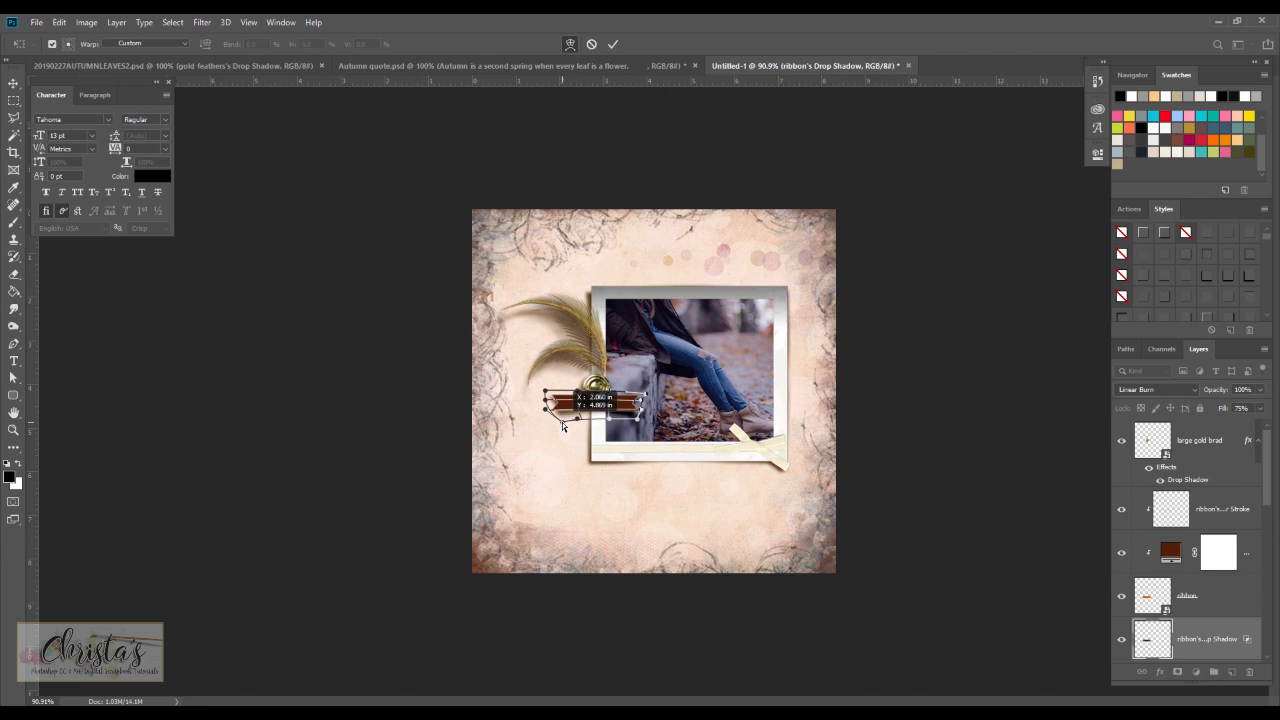
{"action": "left_click_drag", "start_coordinate": [562, 422], "coordinate": [562, 421]}
{"action": "left_click_drag", "start_coordinate": [636, 424], "coordinate": [638, 421]}
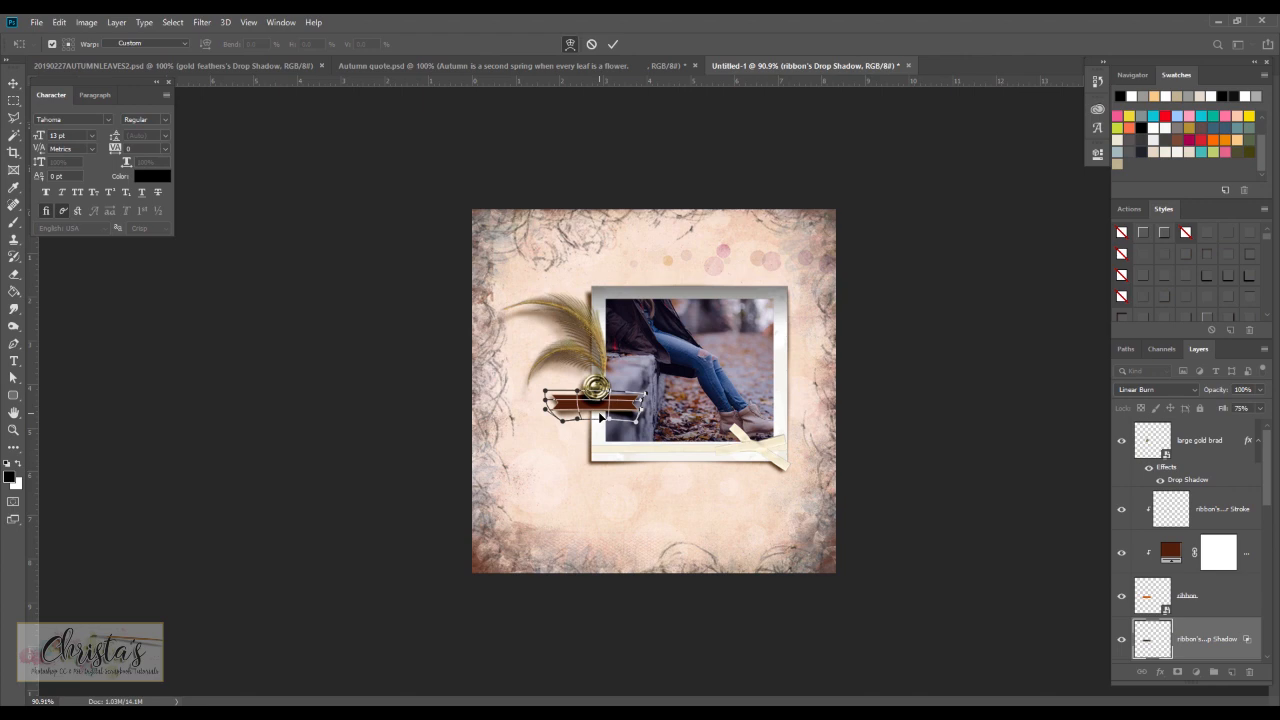
{"action": "left_click", "coordinate": [13, 84]}
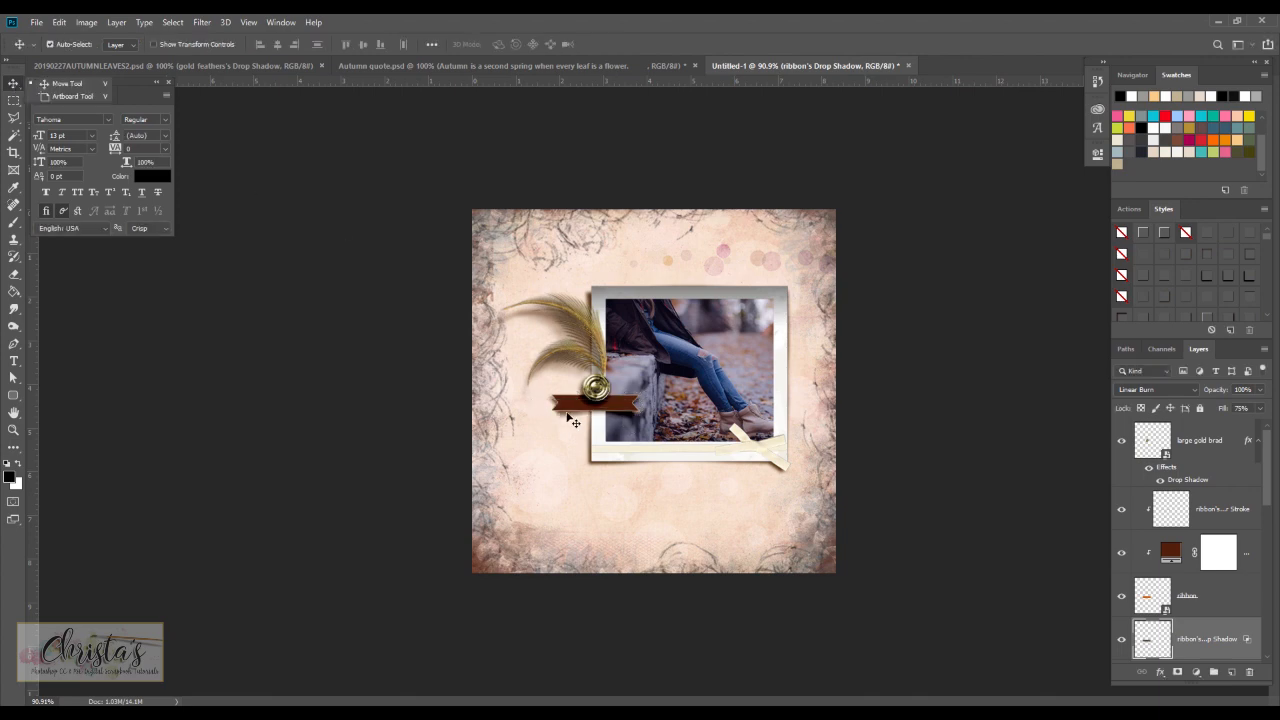
{"action": "left_click_drag", "start_coordinate": [575, 423], "coordinate": [567, 418]}
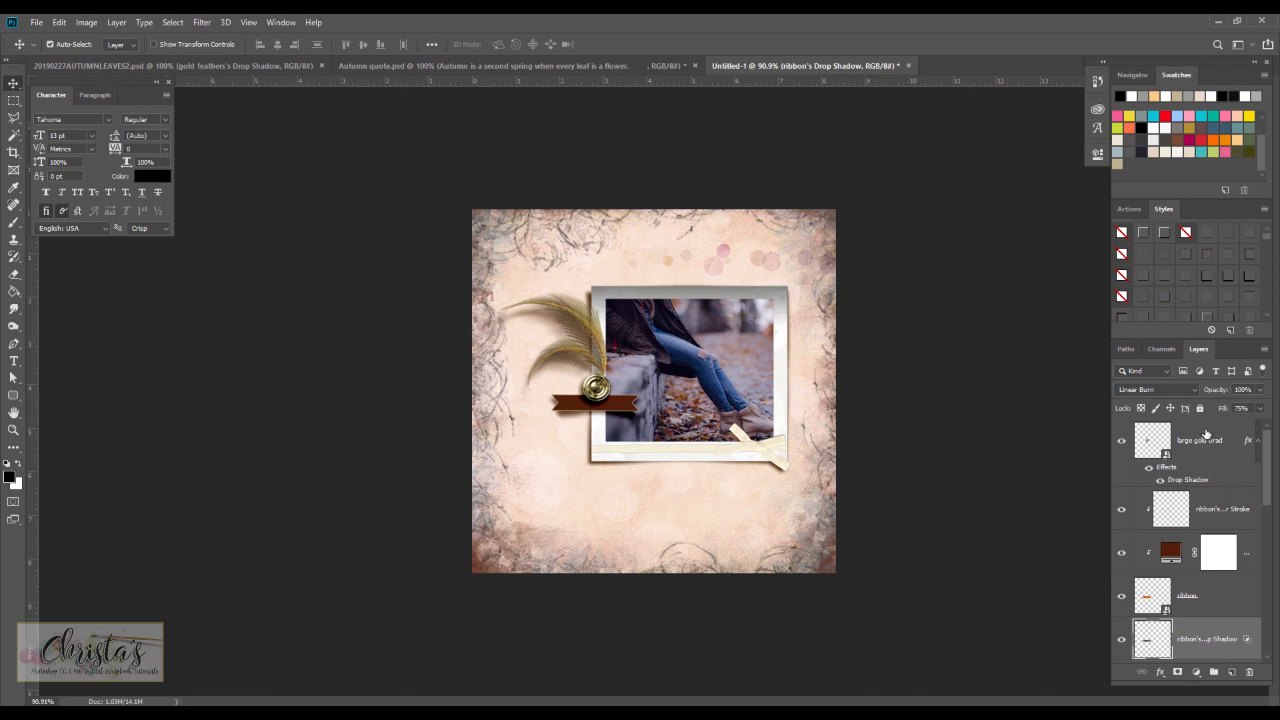
- Select the ribbon's inner stroke layer and set the Type tool's foreground color to tan c1b191
{"action": "left_click", "coordinate": [1212, 503]}
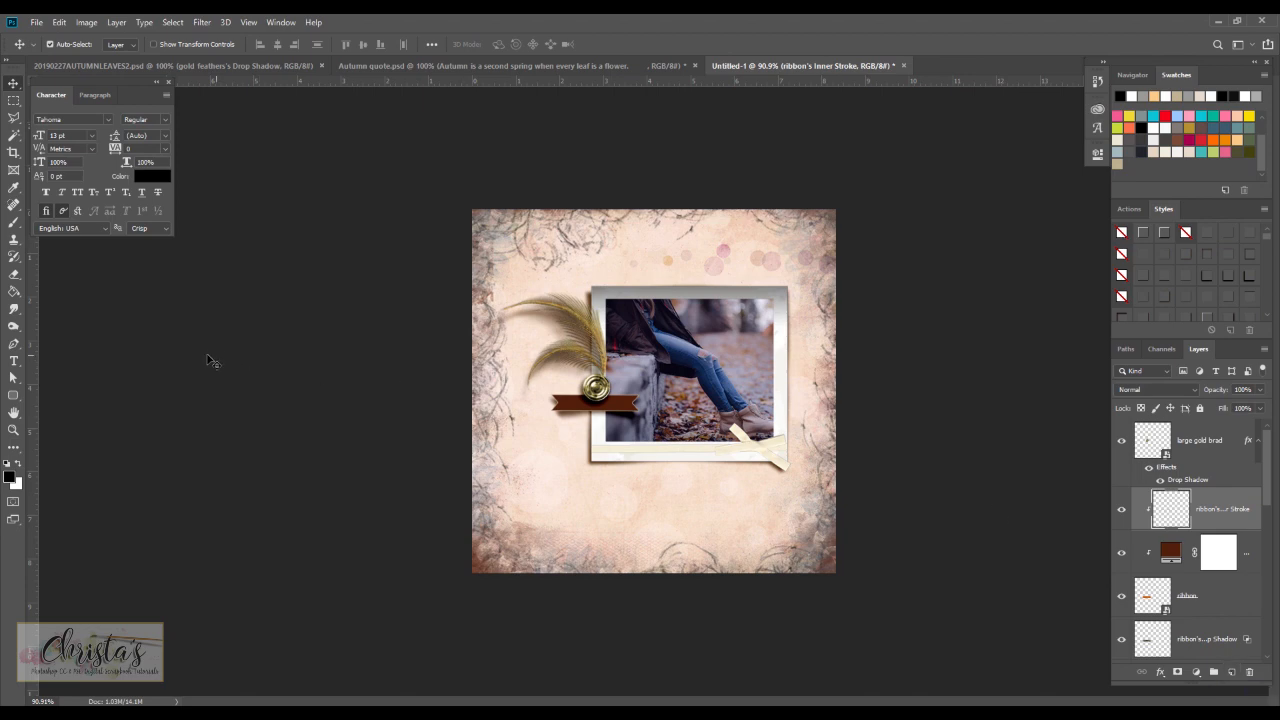
{"action": "left_click", "coordinate": [15, 364]}
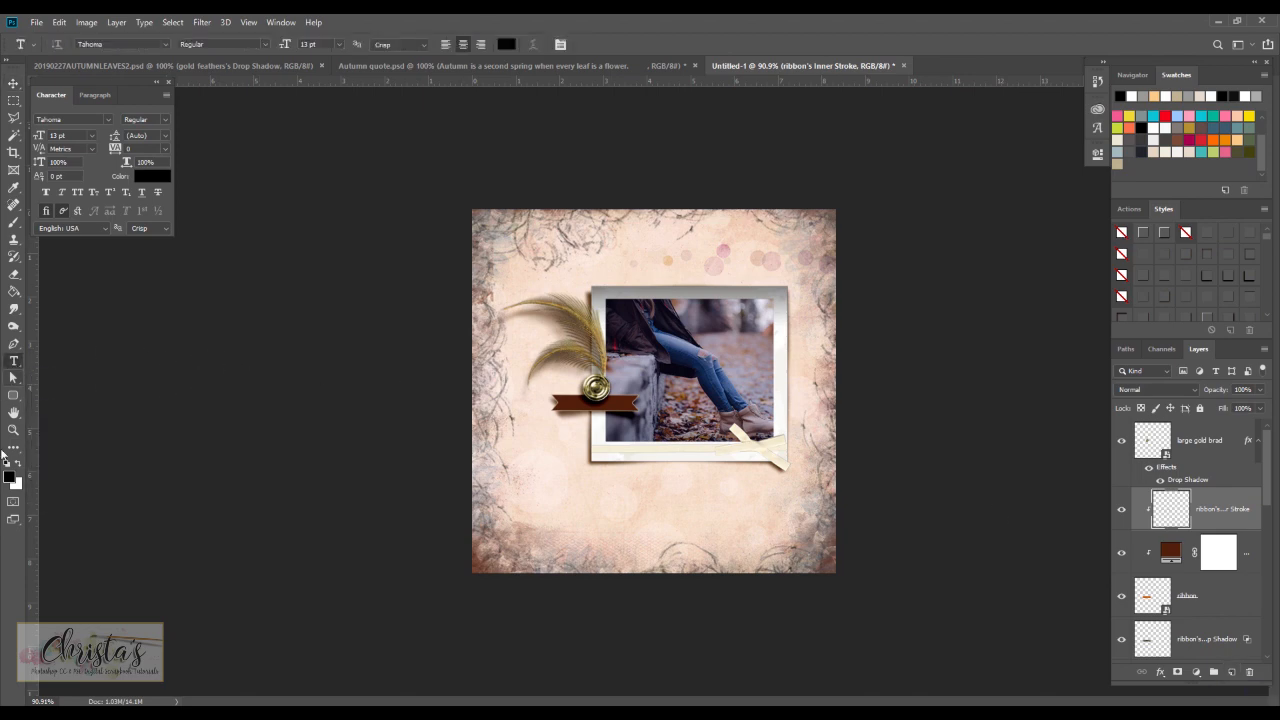
{"action": "left_click", "coordinate": [12, 480]}
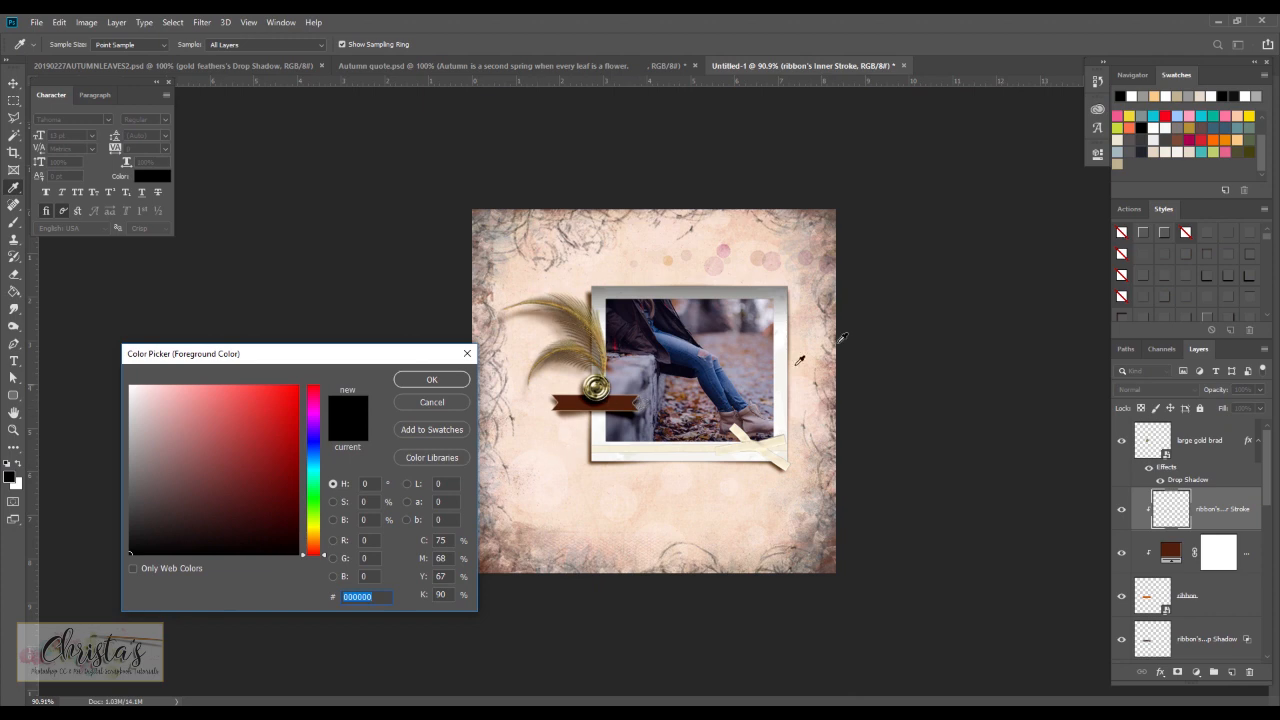
{"action": "left_click", "coordinate": [1119, 164]}
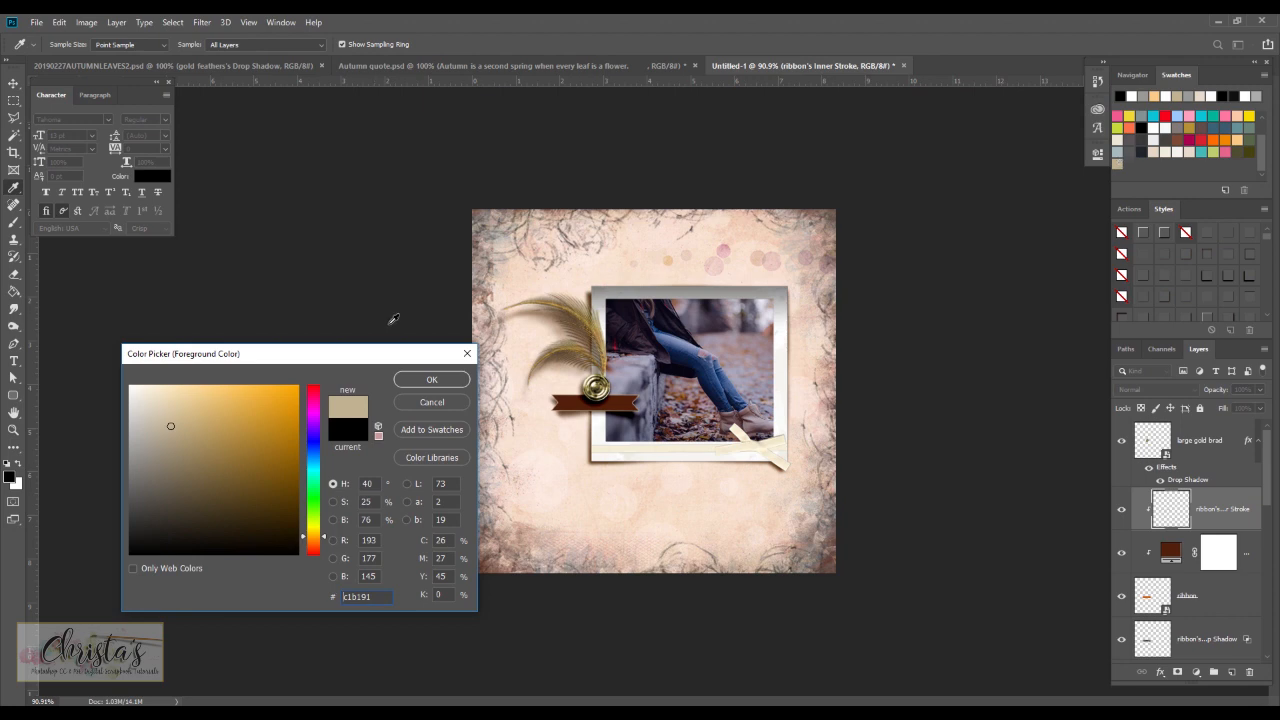
{"action": "left_click", "coordinate": [440, 381]}
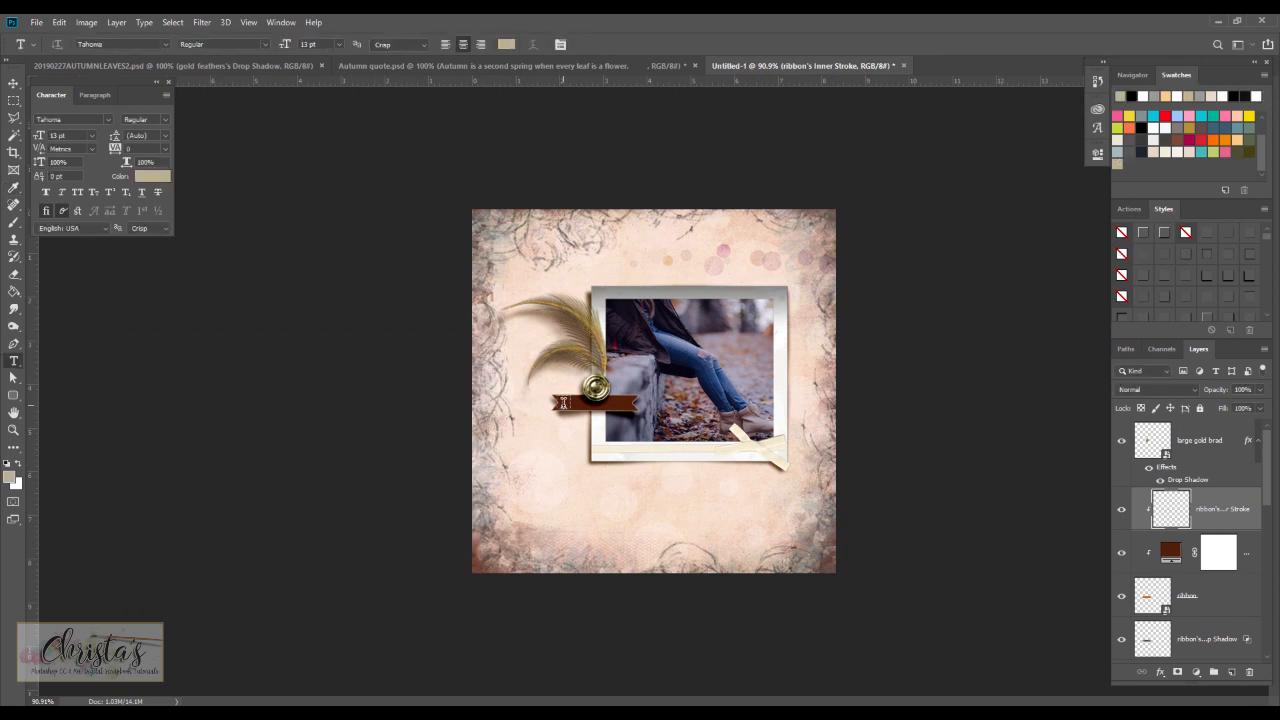
- Add the text AUTUMN LEAVES in 13 pt Tahoma as a new layer over the ribbon
{"action": "left_click", "coordinate": [812, 422]}
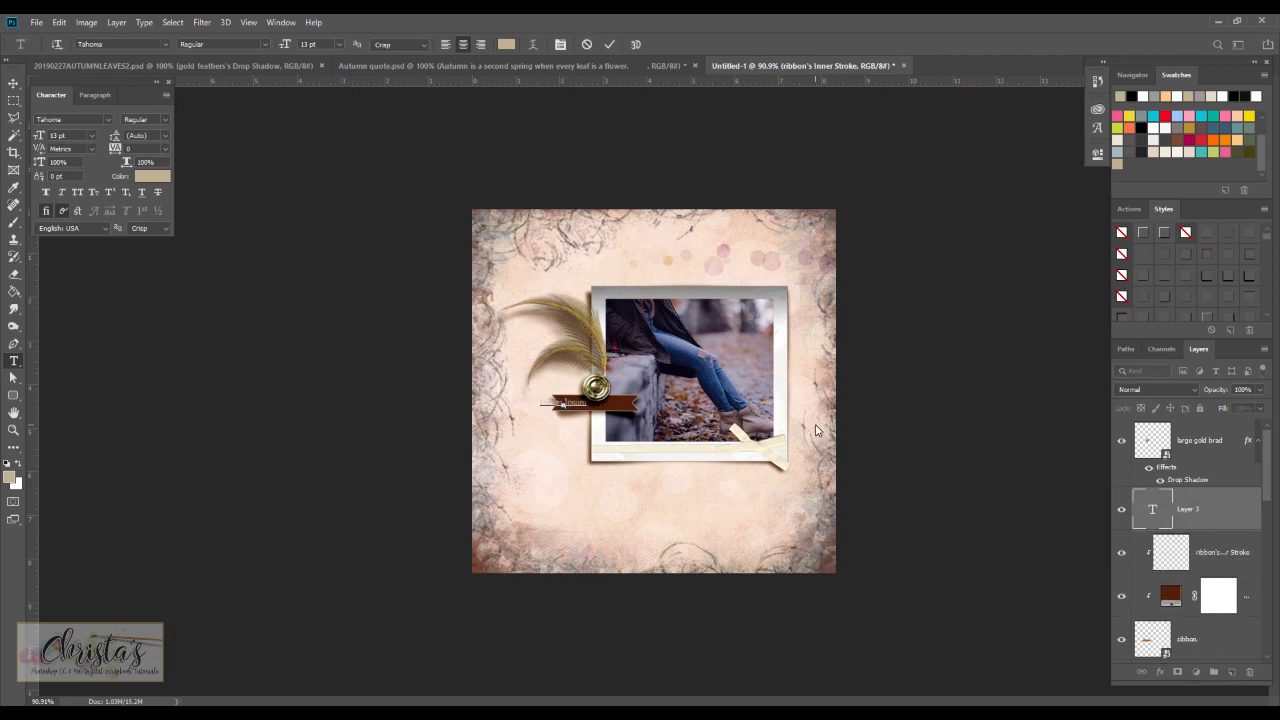
{"action": "type", "text": "Autu"}
{"action": "key", "text": "BackSpace"}
{"action": "key", "text": "BackSpace"}
{"action": "key", "text": "BackSpace"}
{"action": "key", "text": "BackSpace"}
{"action": "key", "text": "BackSpace"}
{"action": "key", "text": "BackSpace"}
{"action": "type", "text": "AUTUMN LEAVES"}
{"action": "left_click", "coordinate": [14, 83]}
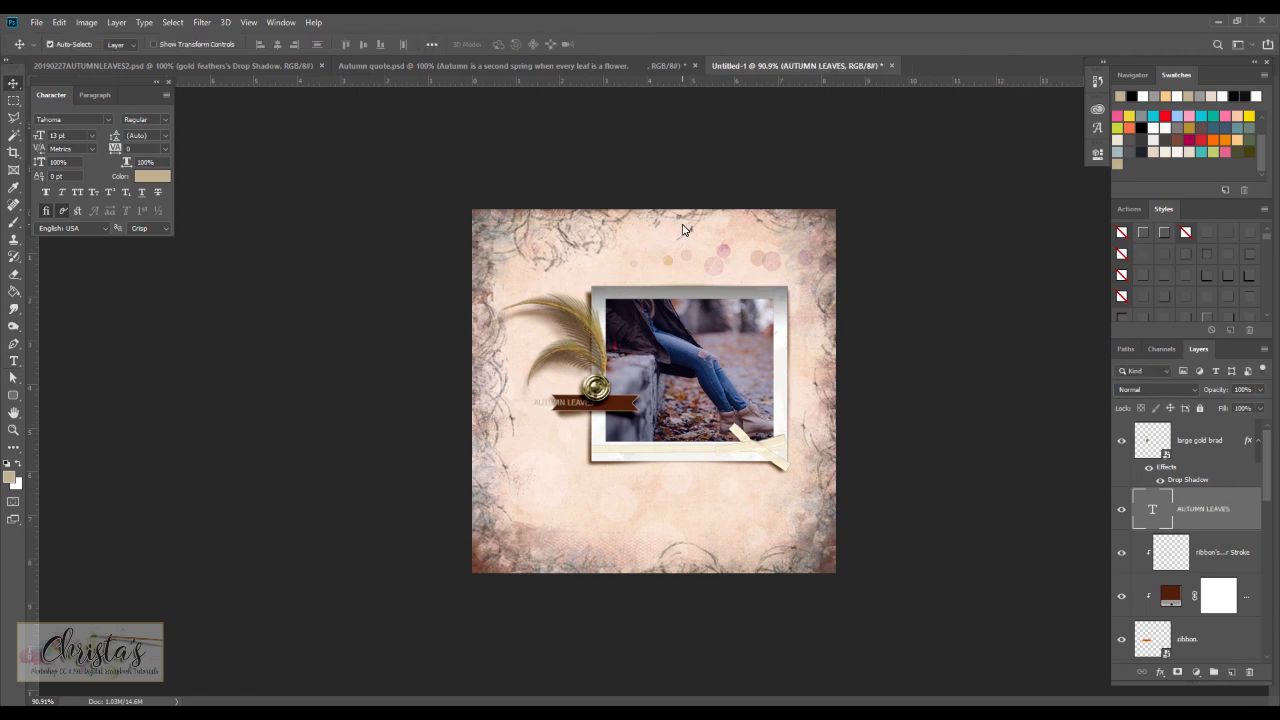
- Nudge the AUTUMN LEAVES text rightward until it sits within the ribbon
{"action": "key", "text": "Right"}
{"action": "key", "text": "Right"}
{"action": "key", "text": "Right"}
{"action": "key", "text": "Right"}
{"action": "key", "text": "Right"}
{"action": "key", "text": "Right"}
{"action": "key", "text": "Right"}
{"action": "key", "text": "Right"}
{"action": "key", "text": "Right"}
{"action": "key", "text": "Right"}
{"action": "key", "text": "Right"}
{"action": "key", "text": "Right"}
{"action": "key", "text": "Right"}
{"action": "key", "text": "Right"}
{"action": "key", "text": "Right"}
{"action": "key", "text": "Right"}
{"action": "key", "text": "Right"}
{"action": "key", "text": "Right"}
{"action": "key", "text": "Right"}
{"action": "key", "text": "Right"}
{"action": "key", "text": "Right"}
{"action": "key", "text": "Right"}
{"action": "key", "text": "Right"}
{"action": "key", "text": "Right"}
{"action": "key", "text": "Right"}
{"action": "key", "text": "Right"}
{"action": "key", "text": "Right"}
{"action": "key", "text": "Right"}
{"action": "key", "text": "Right"}
{"action": "key", "text": "Right"}
{"action": "key", "text": "Right"}
{"action": "key", "text": "Right"}
{"action": "key", "text": "Right"}
{"action": "key", "text": "Right"}
- Set the tracking of the AUTUMN LEAVES text to 25
{"action": "left_click", "coordinate": [166, 148]}
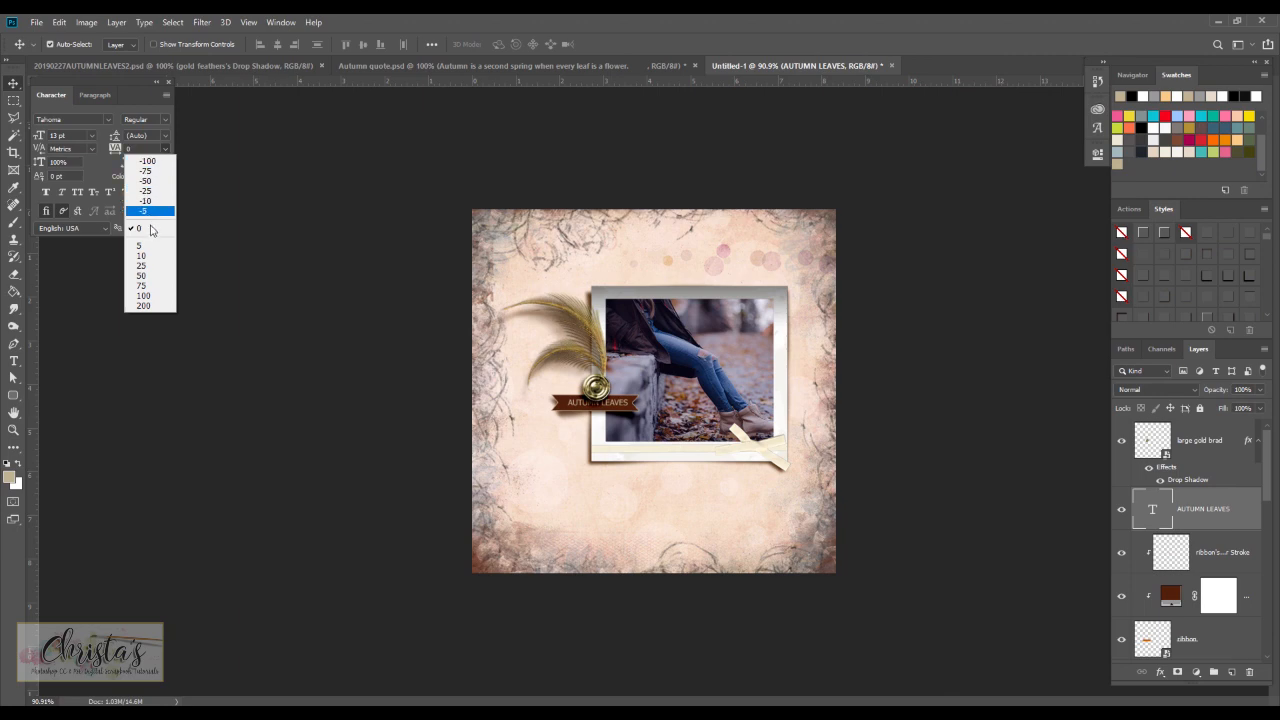
{"action": "left_click", "coordinate": [150, 267]}
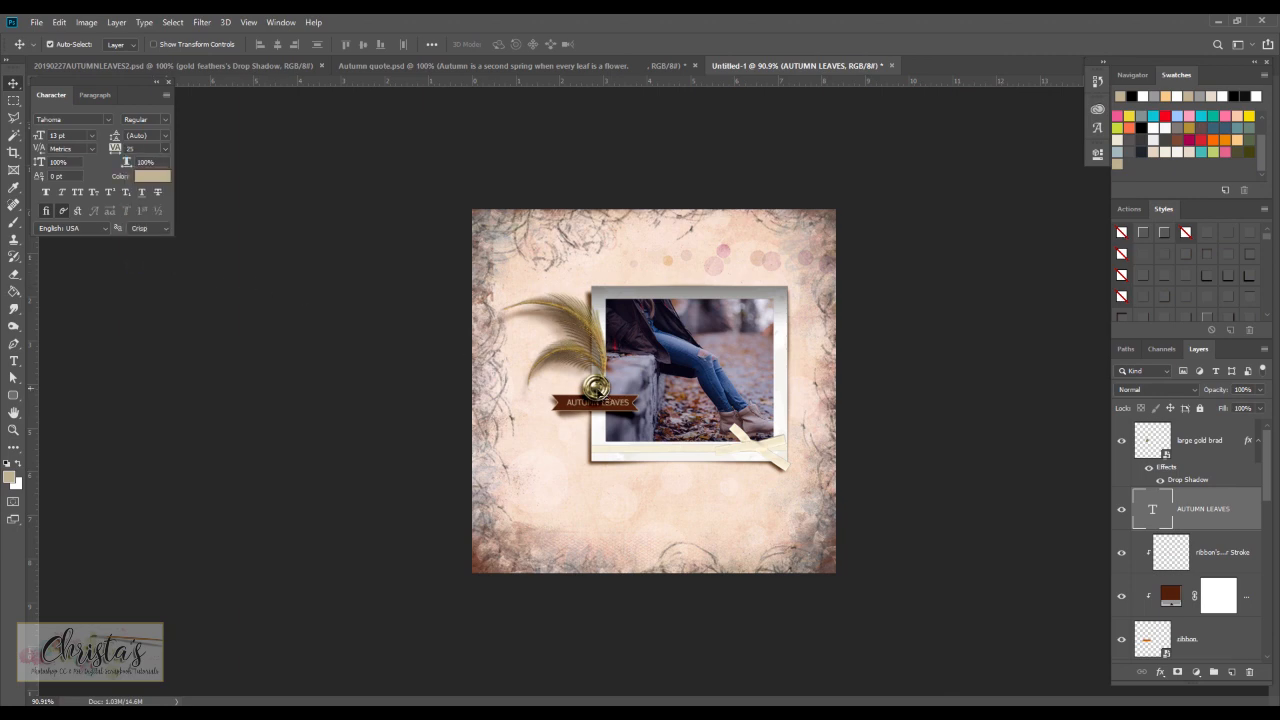
{"action": "left_click", "coordinate": [600, 388]}
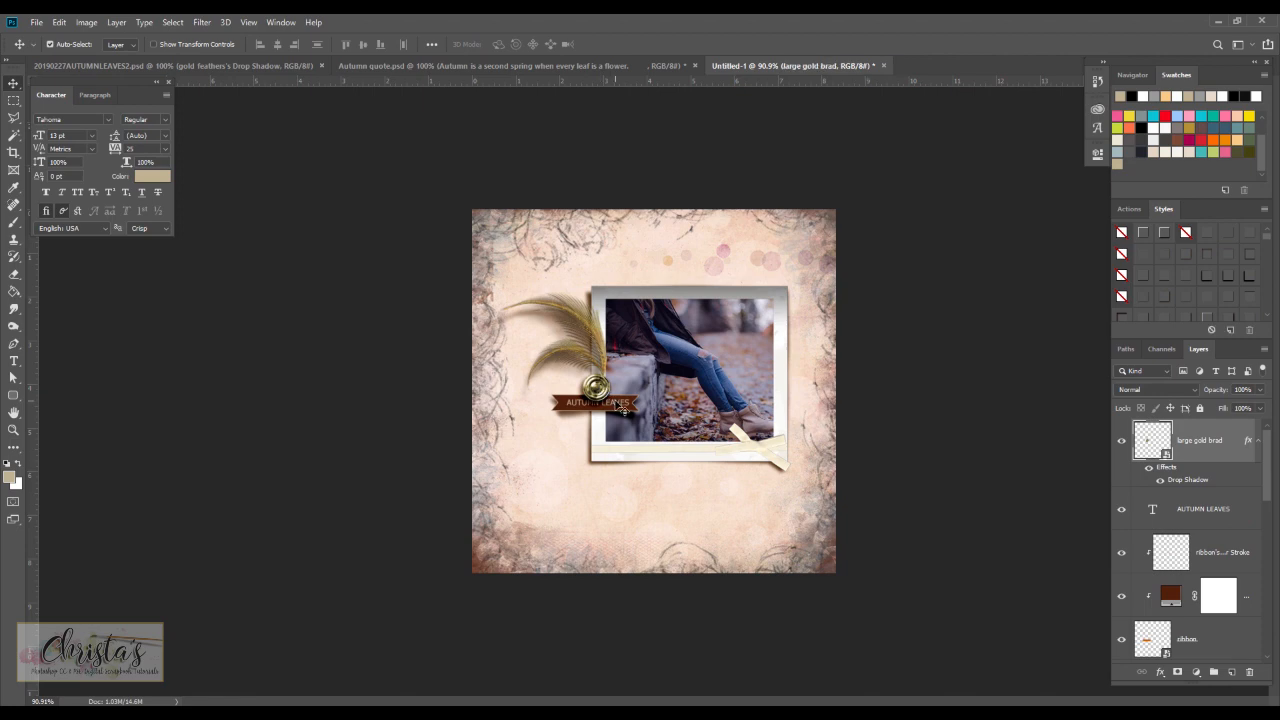
- Select the AUTUMN LEAVES text with all ribbon layers and the ribbon's shadow, nudge them slightly down below the brad, and deselect them
{"action": "left_click", "coordinate": [1214, 509]}
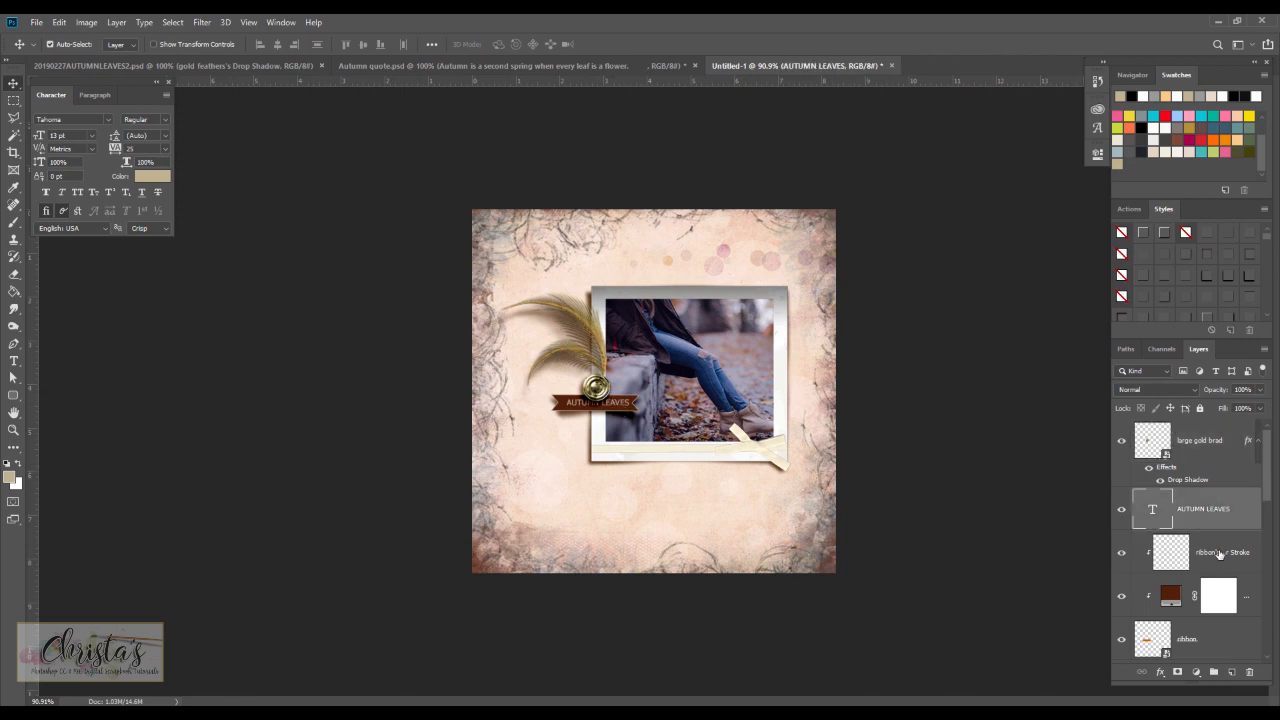
{"action": "scroll", "coordinate": [1208, 628], "scroll_direction": "down", "scroll_amount": 1}
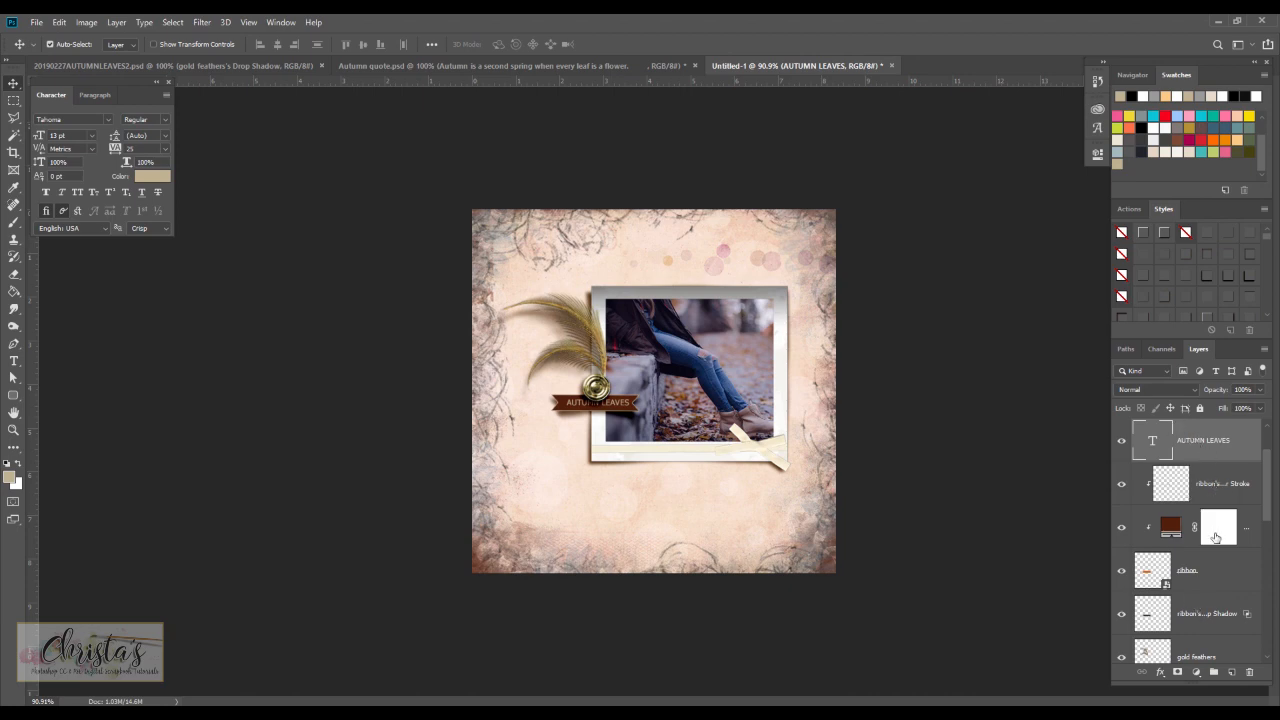
{"action": "left_click", "coordinate": [1189, 620], "text": "shift"}
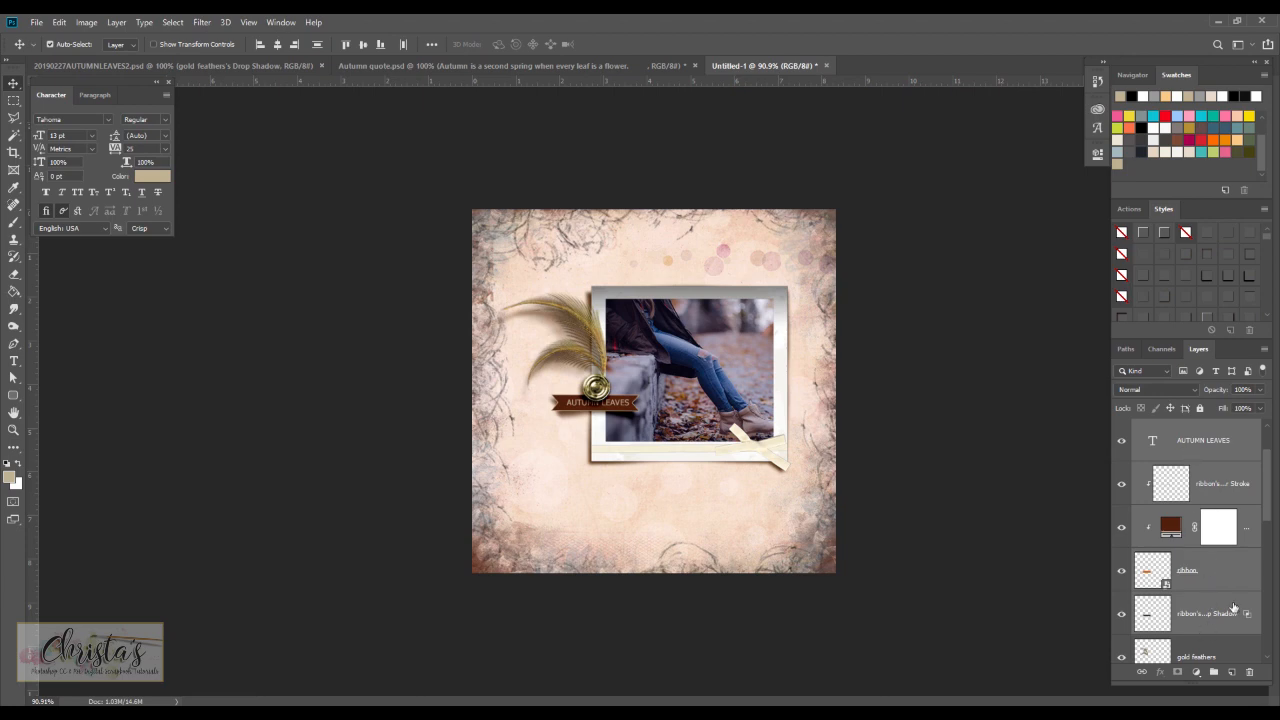
{"action": "key", "text": "Down"}
{"action": "key", "text": "Down"}
{"action": "key", "text": "Down"}
{"action": "key", "text": "Down"}
{"action": "key", "text": "Down"}
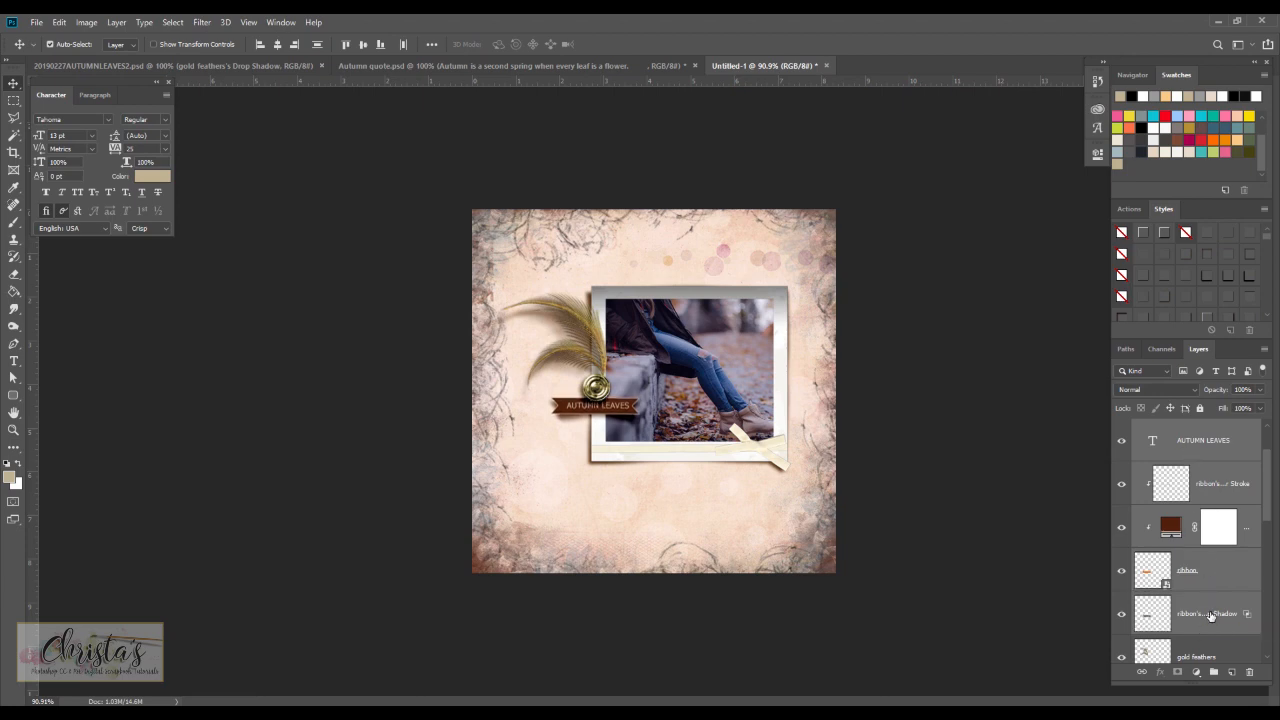
{"action": "key", "text": "Up"}
{"action": "left_click", "coordinate": [940, 410]}
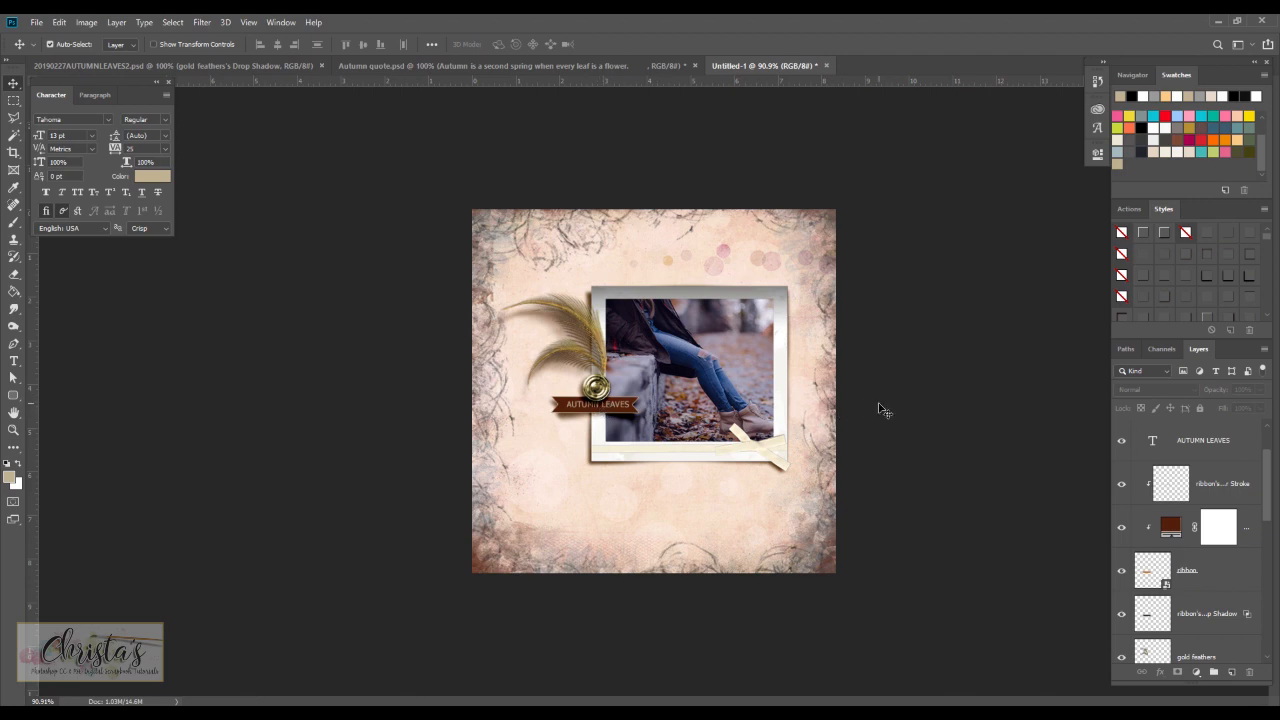
- Place the hole border image as an embedded object directly above the large gold brad layer
{"action": "left_click", "coordinate": [1195, 441]}
{"action": "left_click_drag", "start_coordinate": [1268, 486], "coordinate": [1270, 443]}
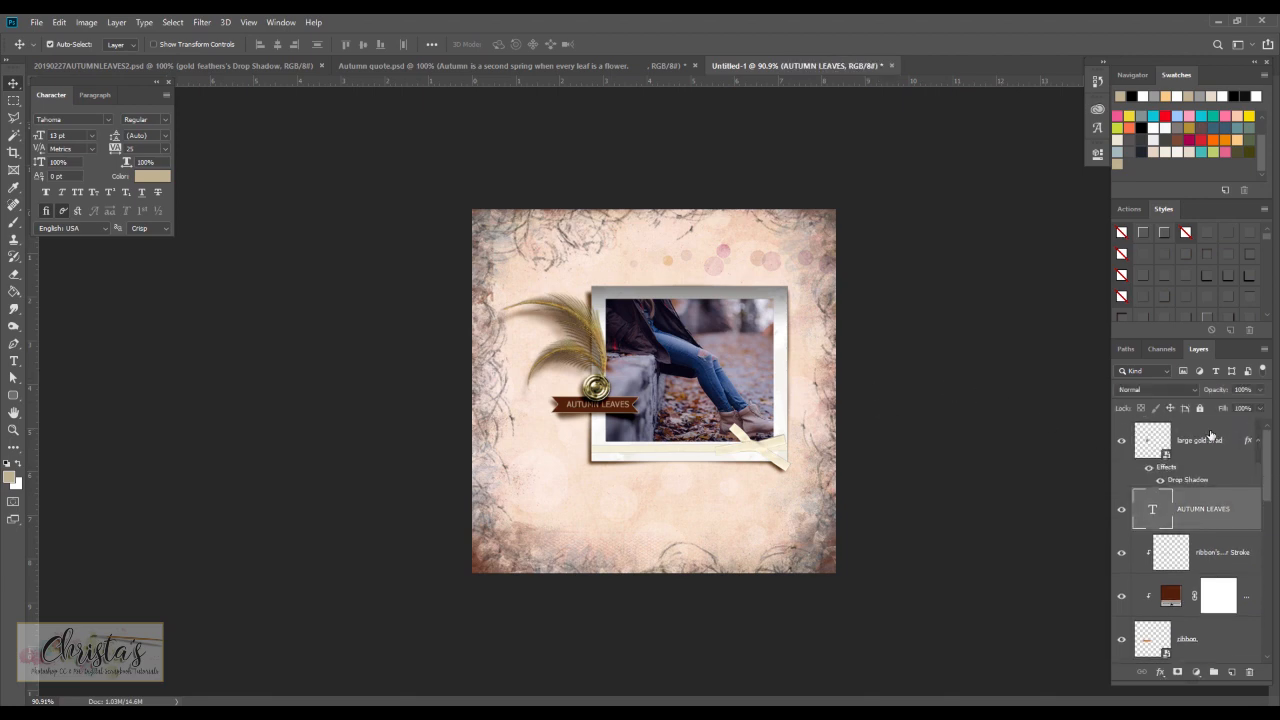
{"action": "left_click", "coordinate": [1198, 446]}
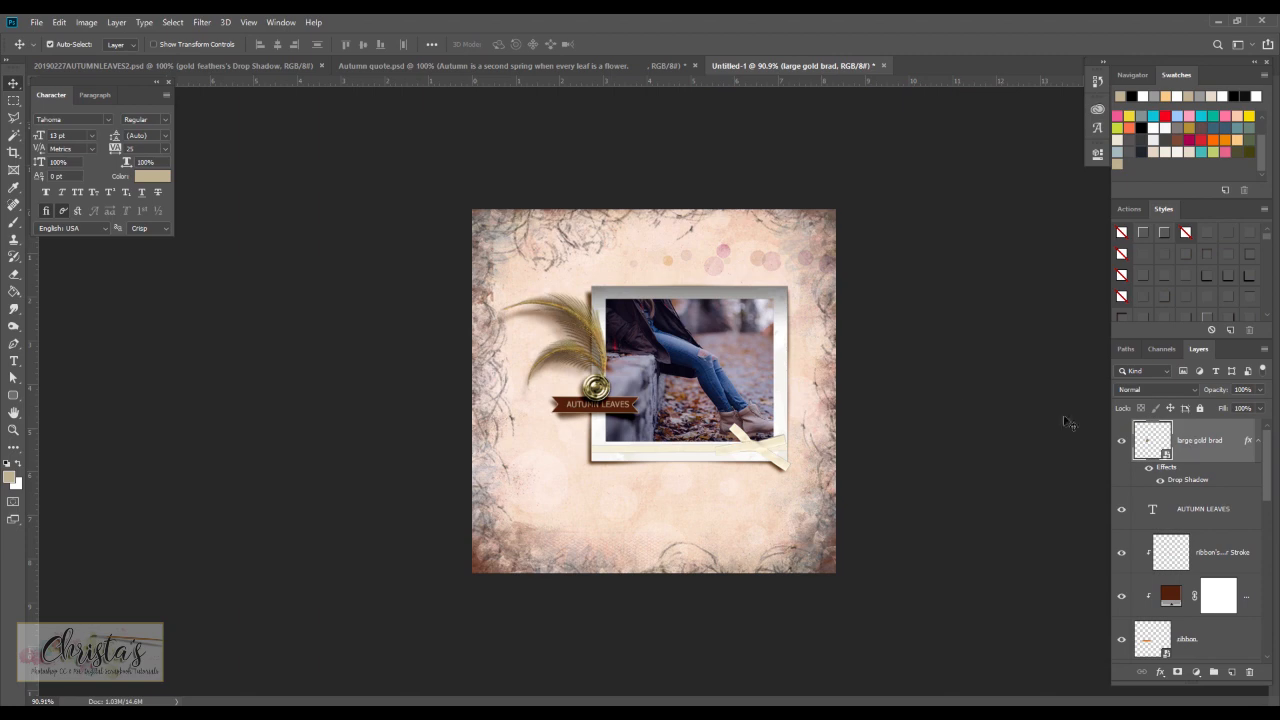
{"action": "left_click", "coordinate": [36, 22]}
{"action": "left_click", "coordinate": [108, 274]}
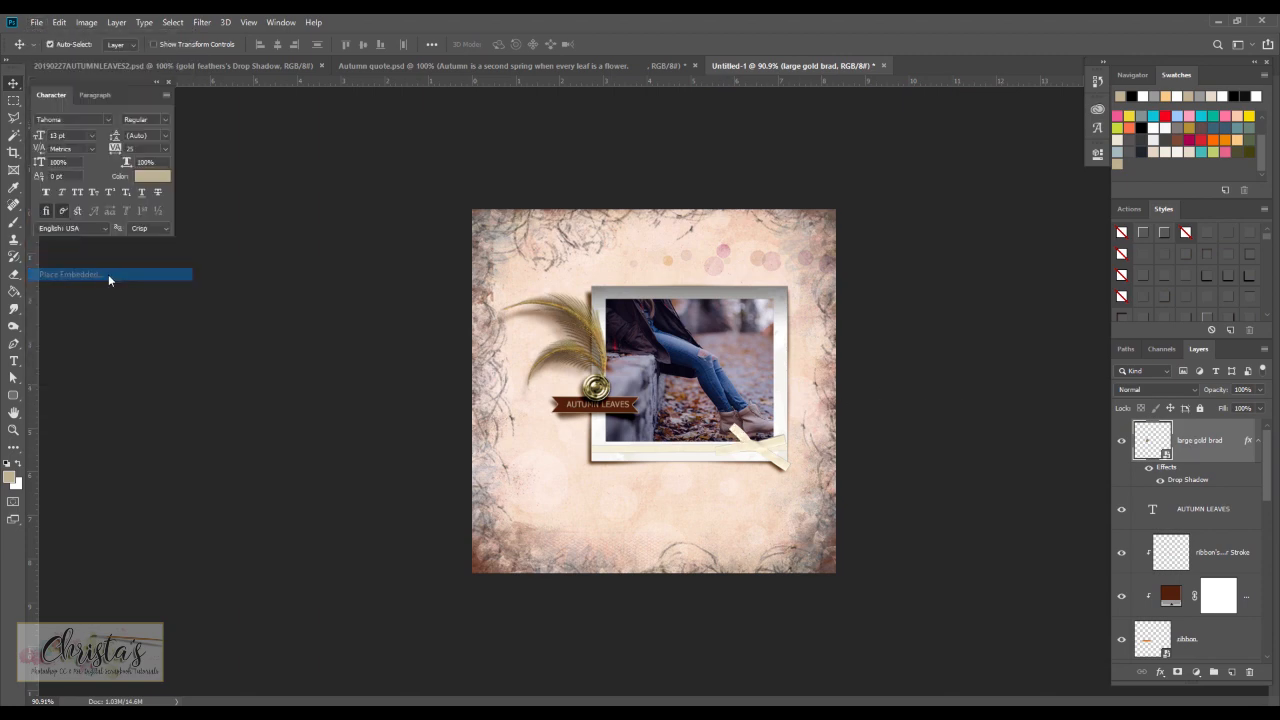
{"action": "double_click", "coordinate": [371, 208]}
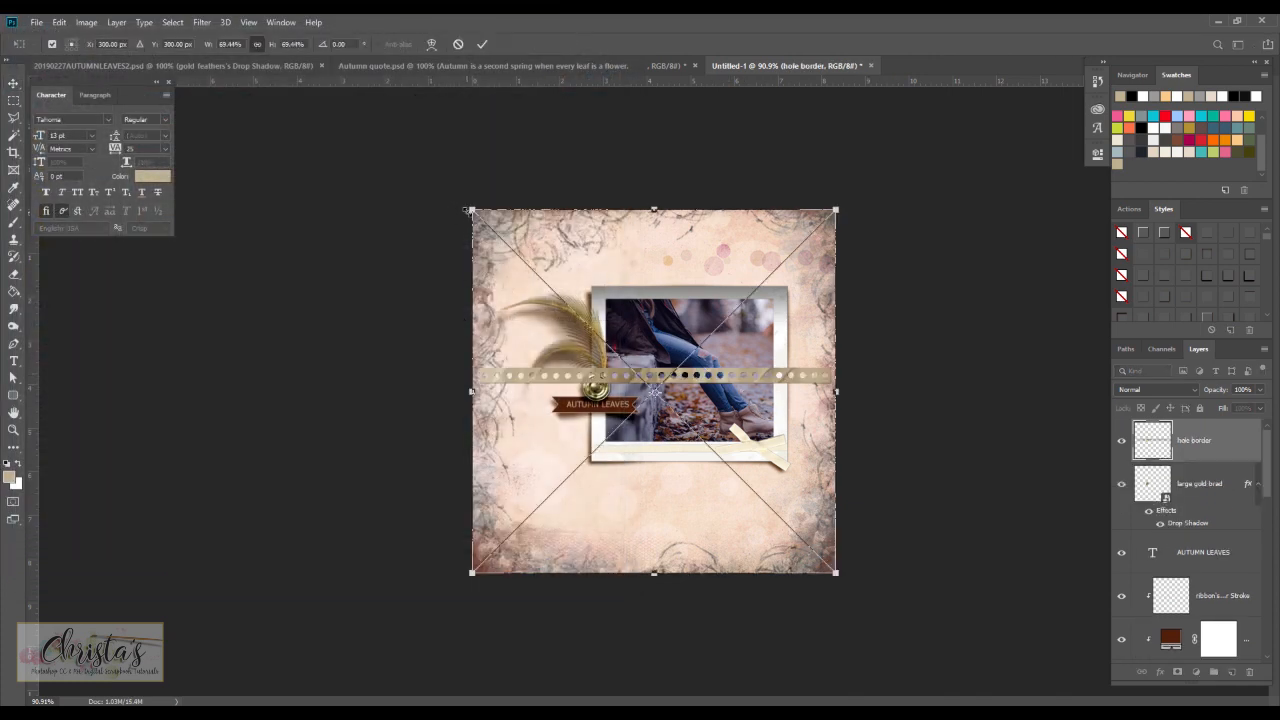
- Scale the hole border to about 38% along the frame's lower edge at full frame width, and apply a saved drop shadow style
{"action": "left_click_drag", "start_coordinate": [470, 212], "coordinate": [689, 318]}
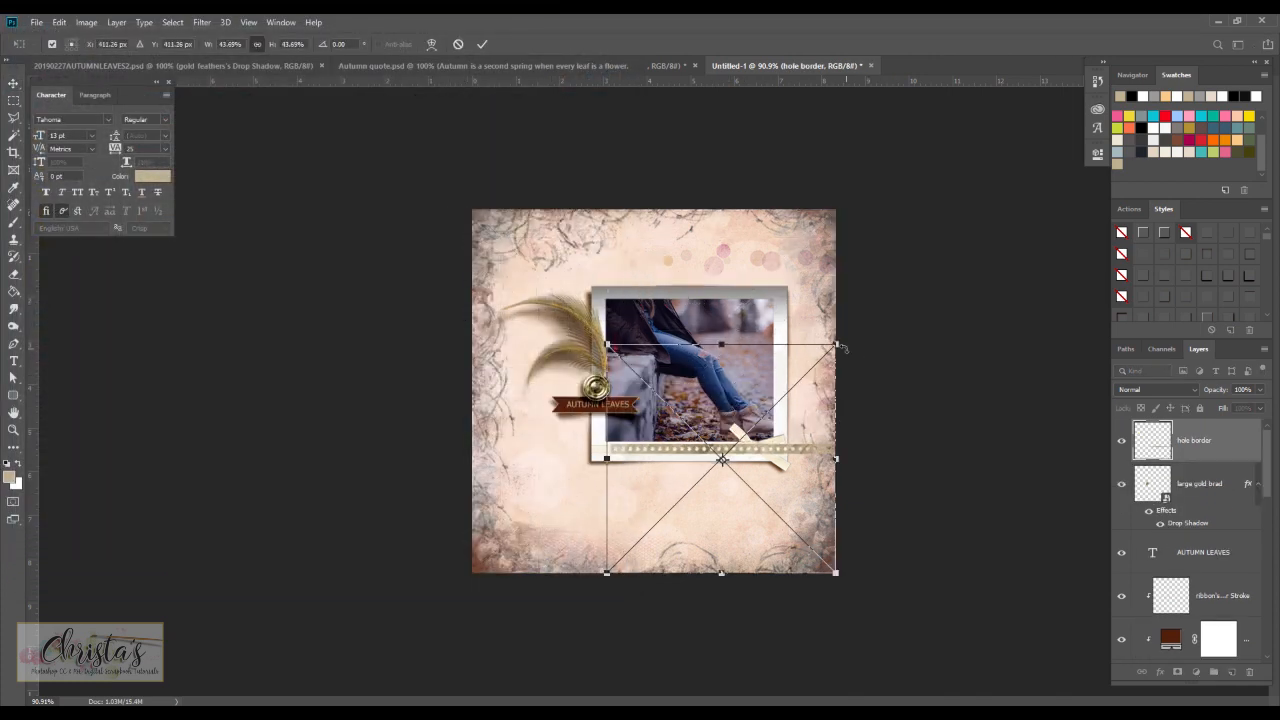
{"action": "left_click_drag", "start_coordinate": [836, 344], "coordinate": [755, 372]}
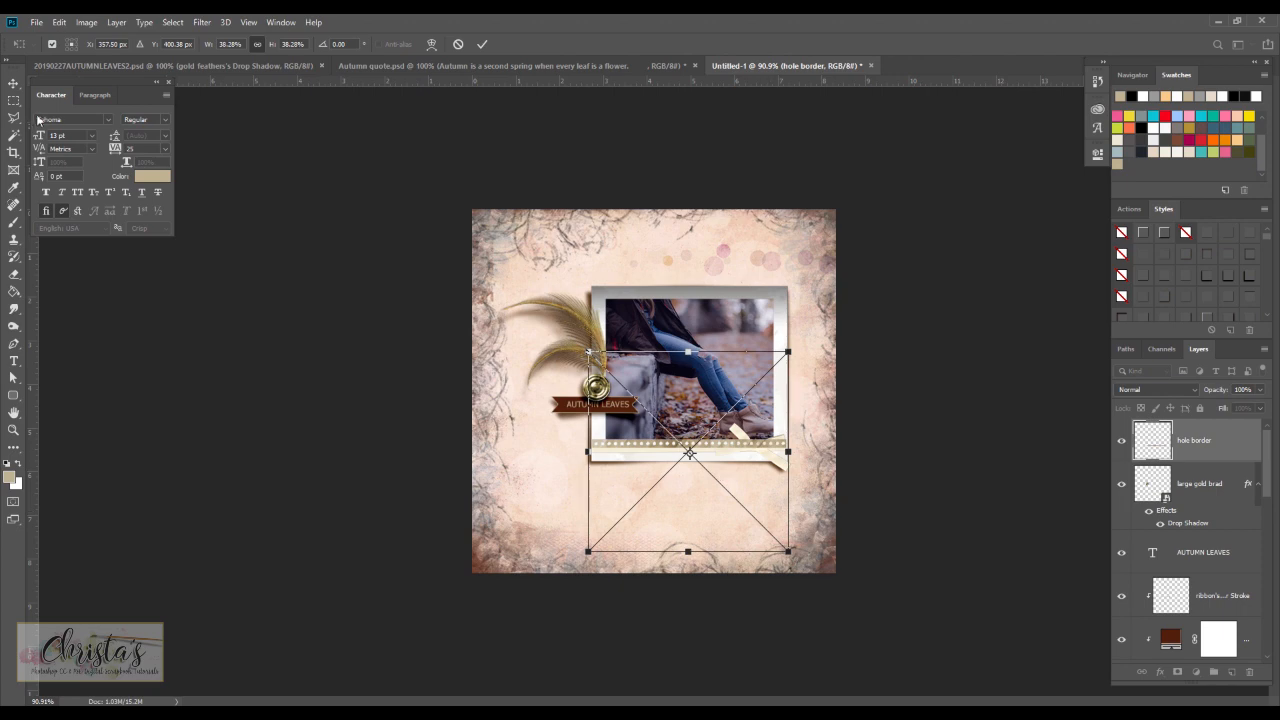
{"action": "left_click", "coordinate": [14, 82]}
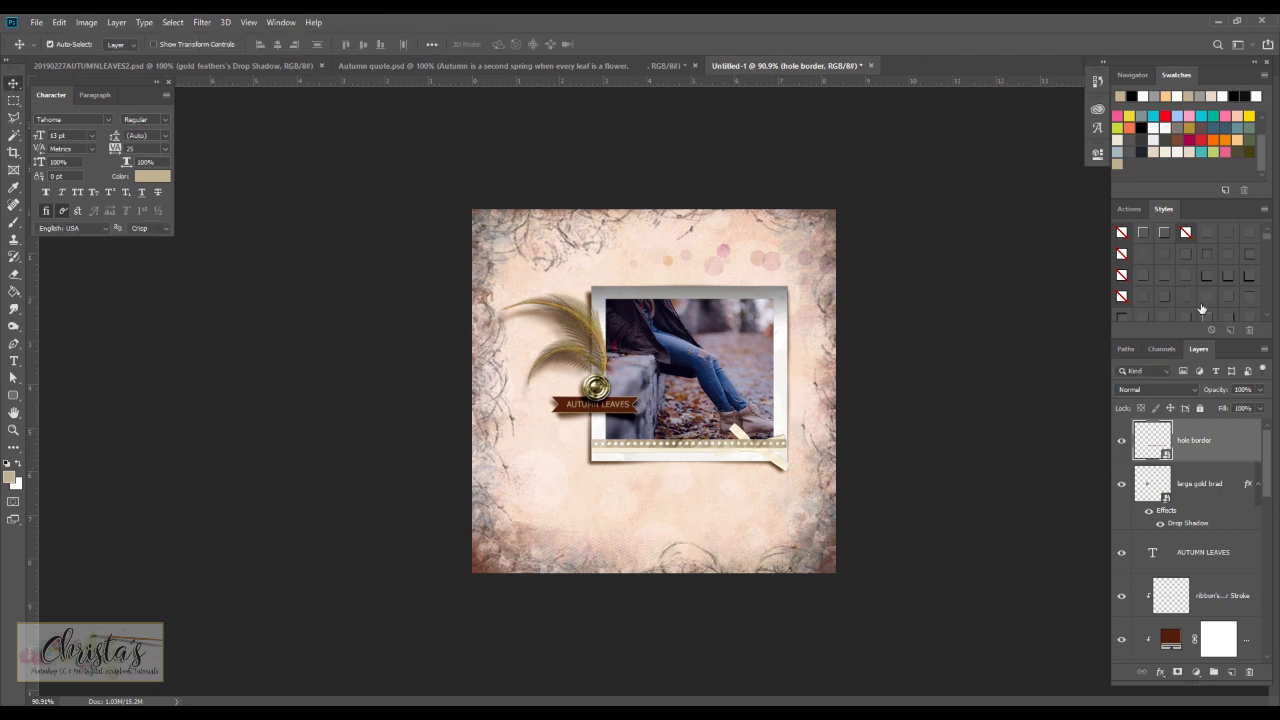
{"action": "left_click", "coordinate": [1185, 277]}
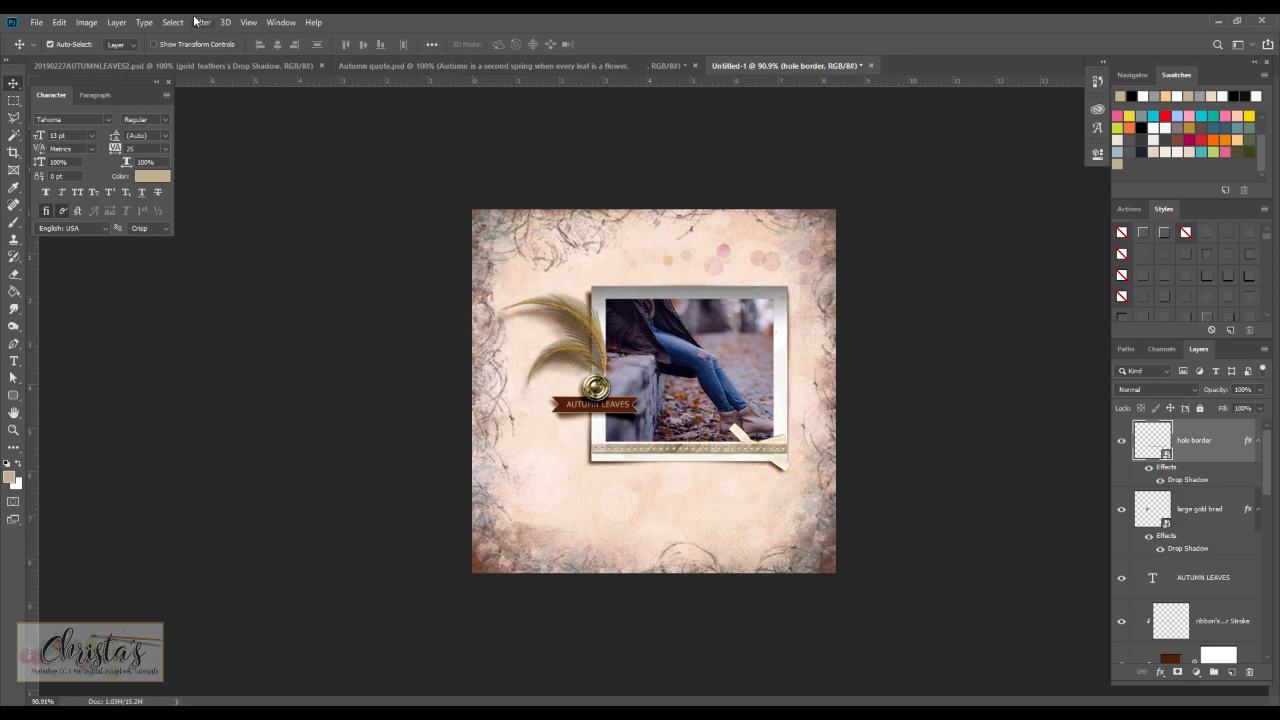
- Place the tie image as an embedded object above the hole border layer
{"action": "left_click", "coordinate": [35, 22]}
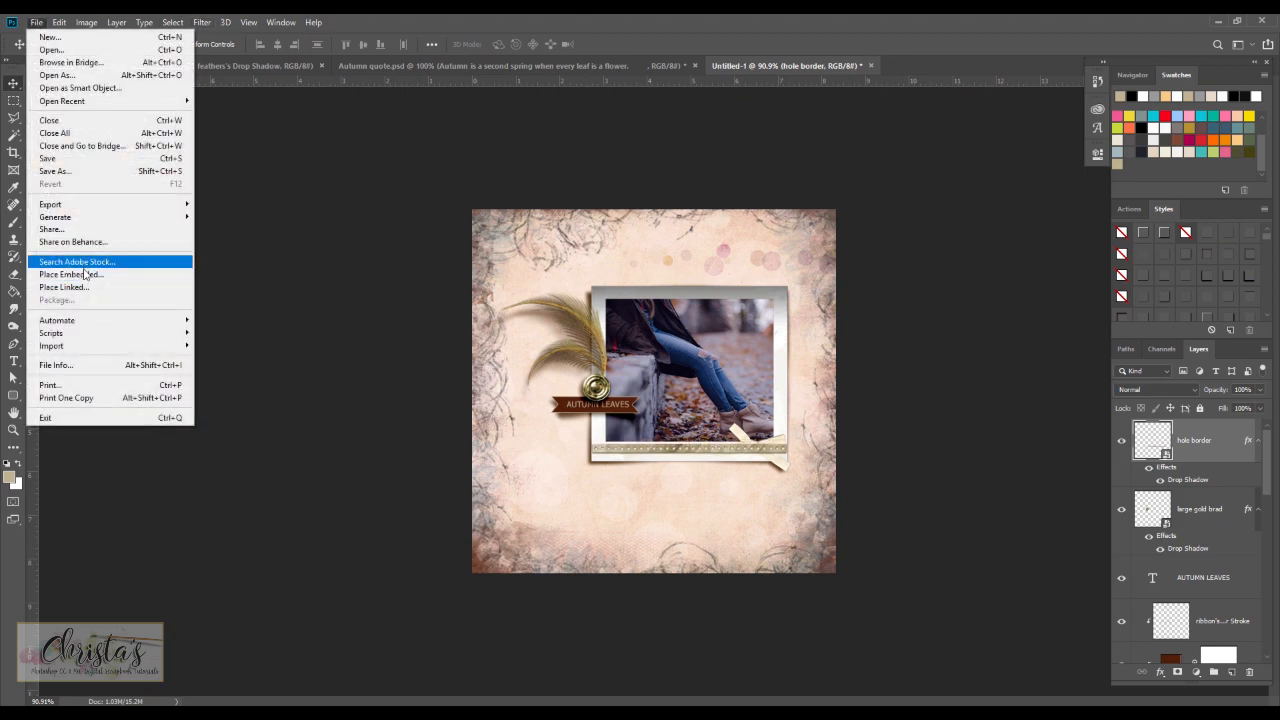
{"action": "left_click", "coordinate": [130, 275]}
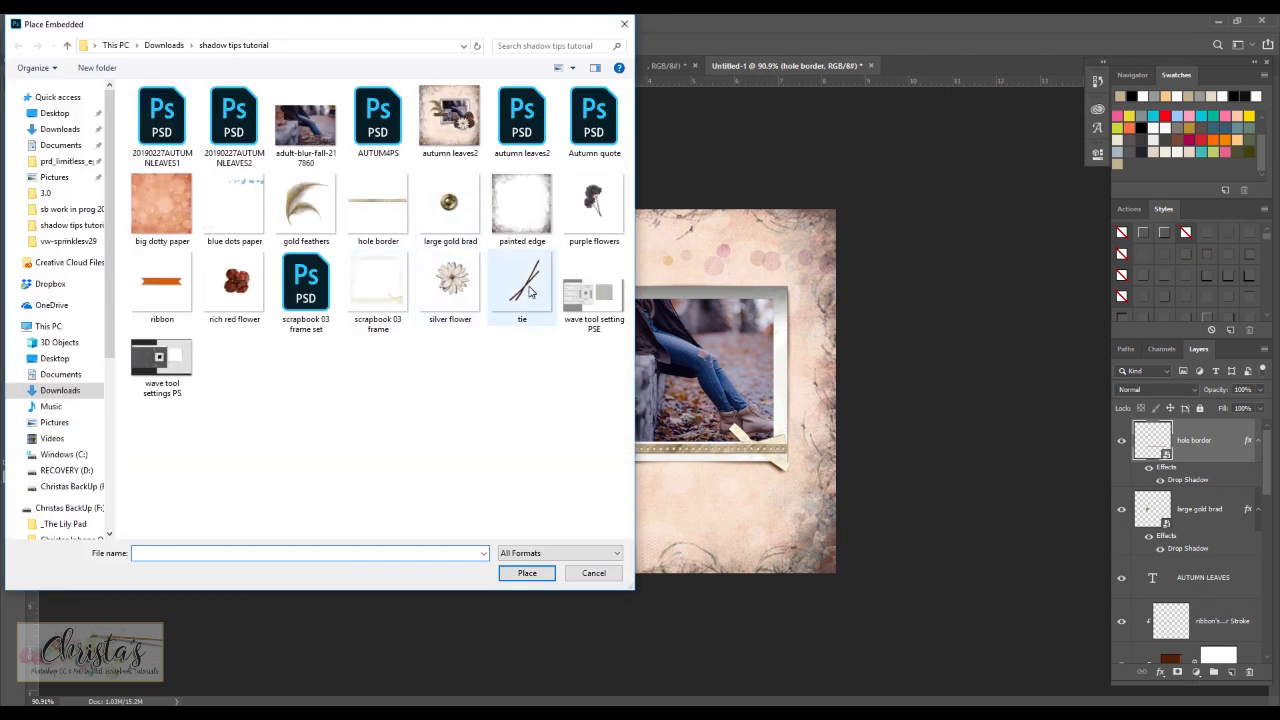
{"action": "double_click", "coordinate": [528, 290]}
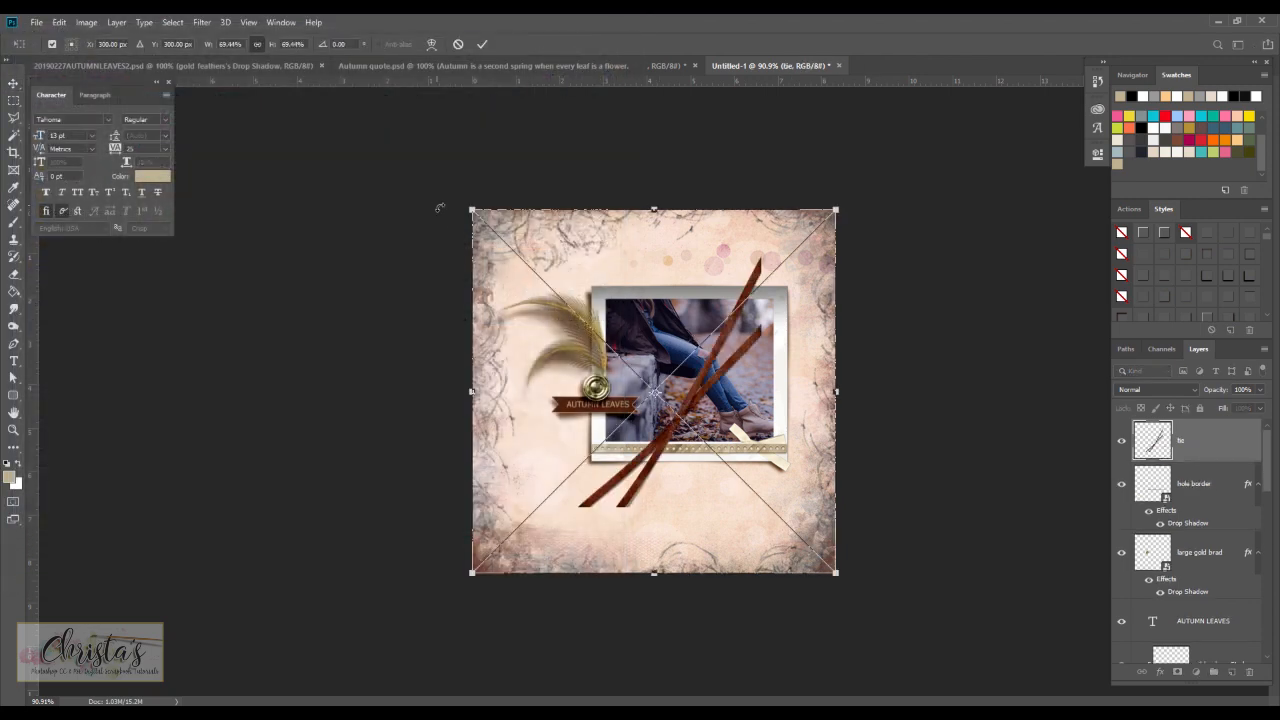
- Scale the tie to about 23% over the frame's lower right corner and apply a saved drop shadow style
{"action": "left_click_drag", "start_coordinate": [470, 210], "coordinate": [713, 450]}
{"action": "left_click_drag", "start_coordinate": [800, 466], "coordinate": [777, 378]}
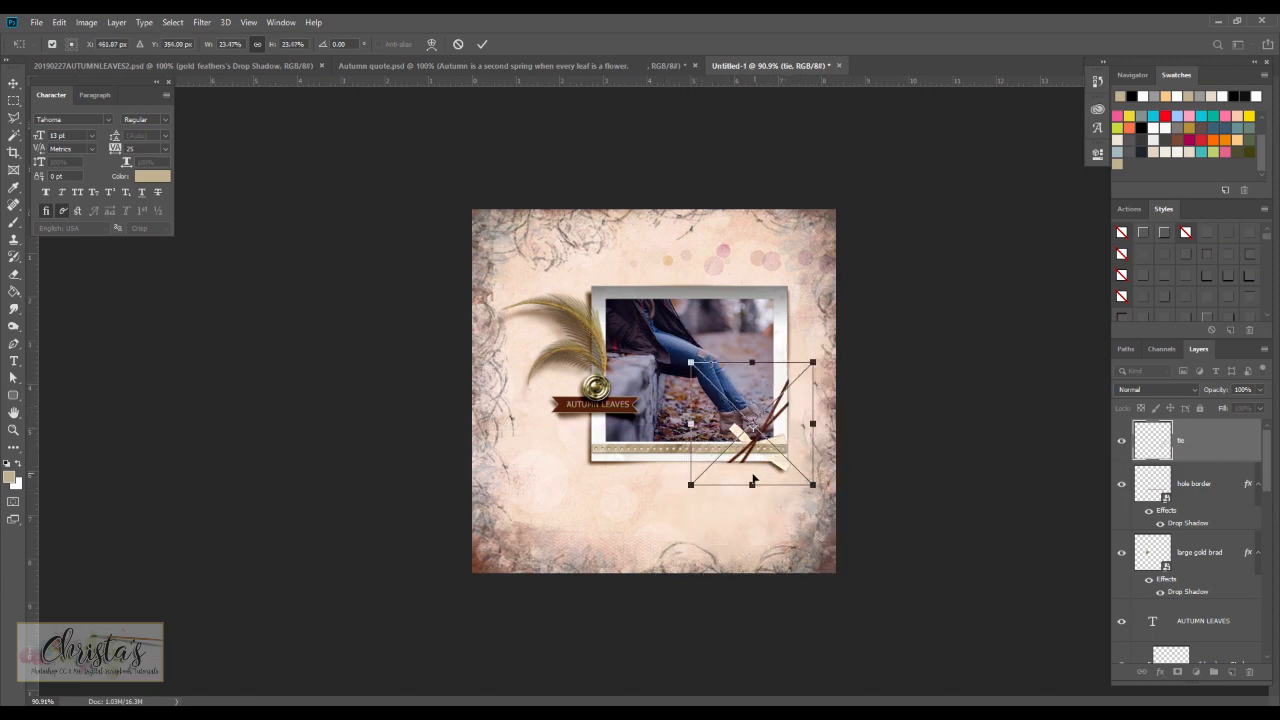
{"action": "left_click", "coordinate": [14, 83]}
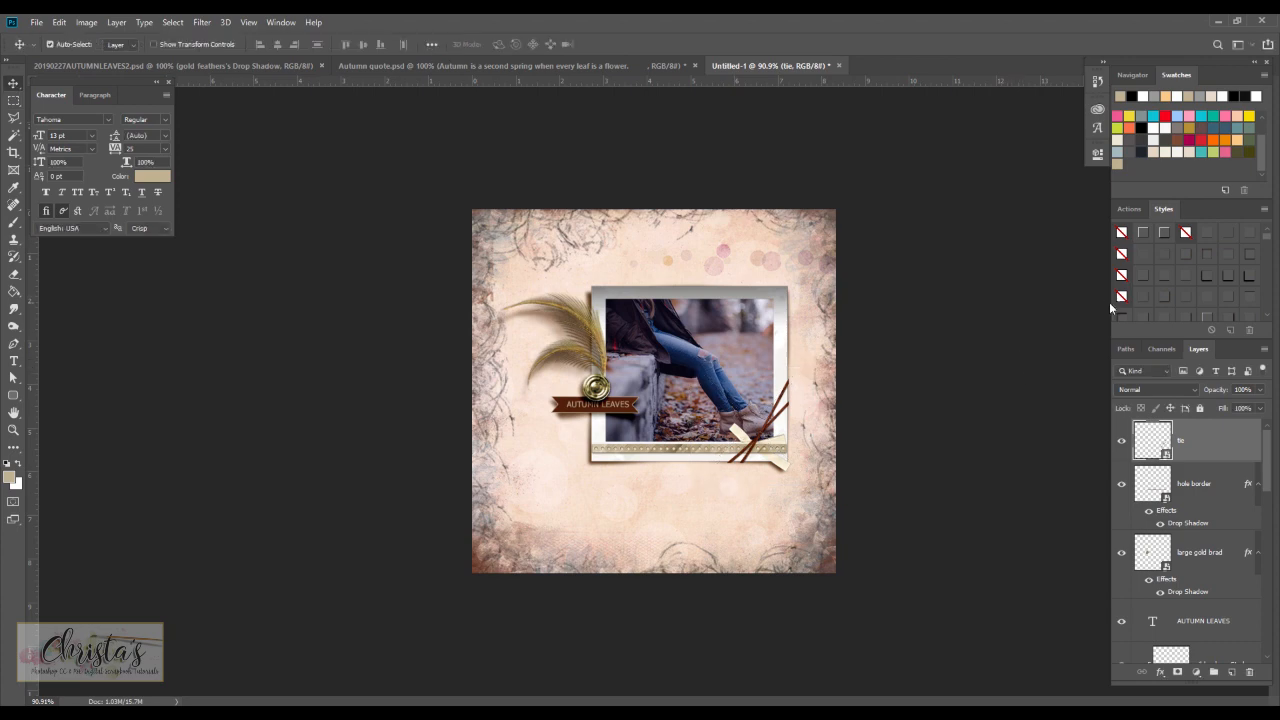
{"action": "left_click", "coordinate": [1165, 276]}
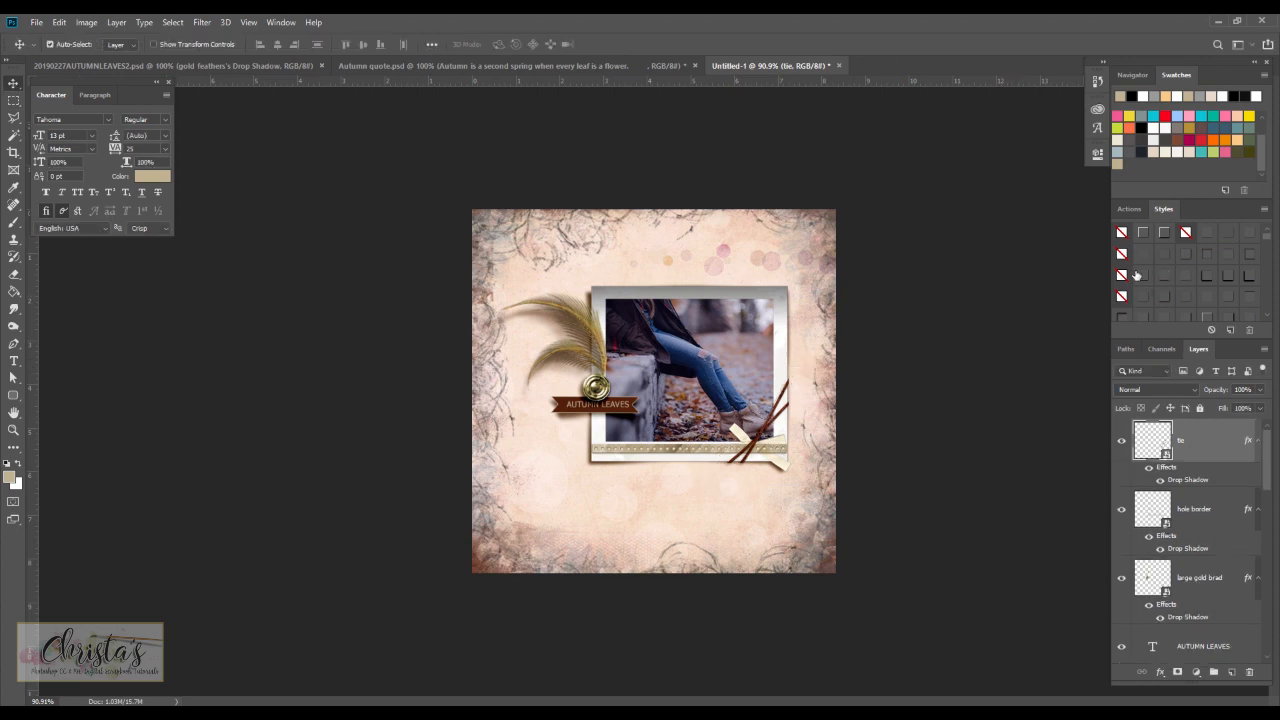
- Place the rich red flower image embedded and scale it to about 23.5% over the tie at the frame's lower right corner
{"action": "left_click", "coordinate": [46, 21]}
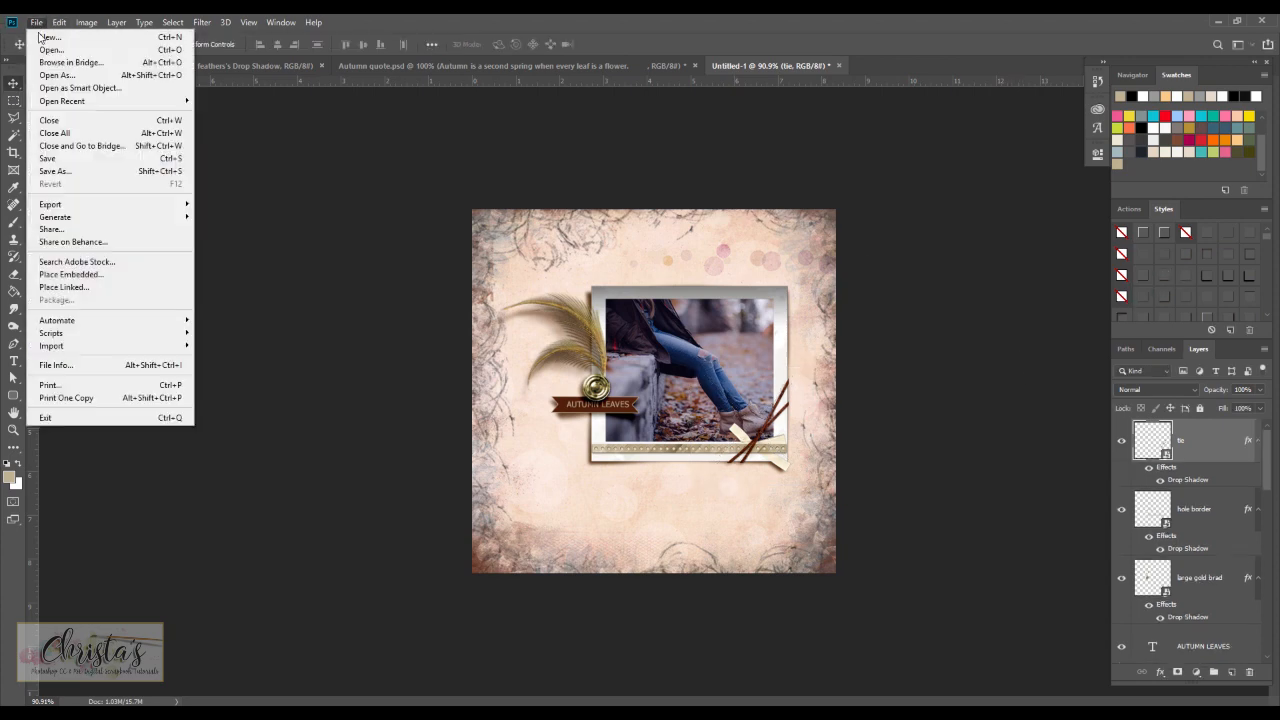
{"action": "left_click", "coordinate": [107, 276]}
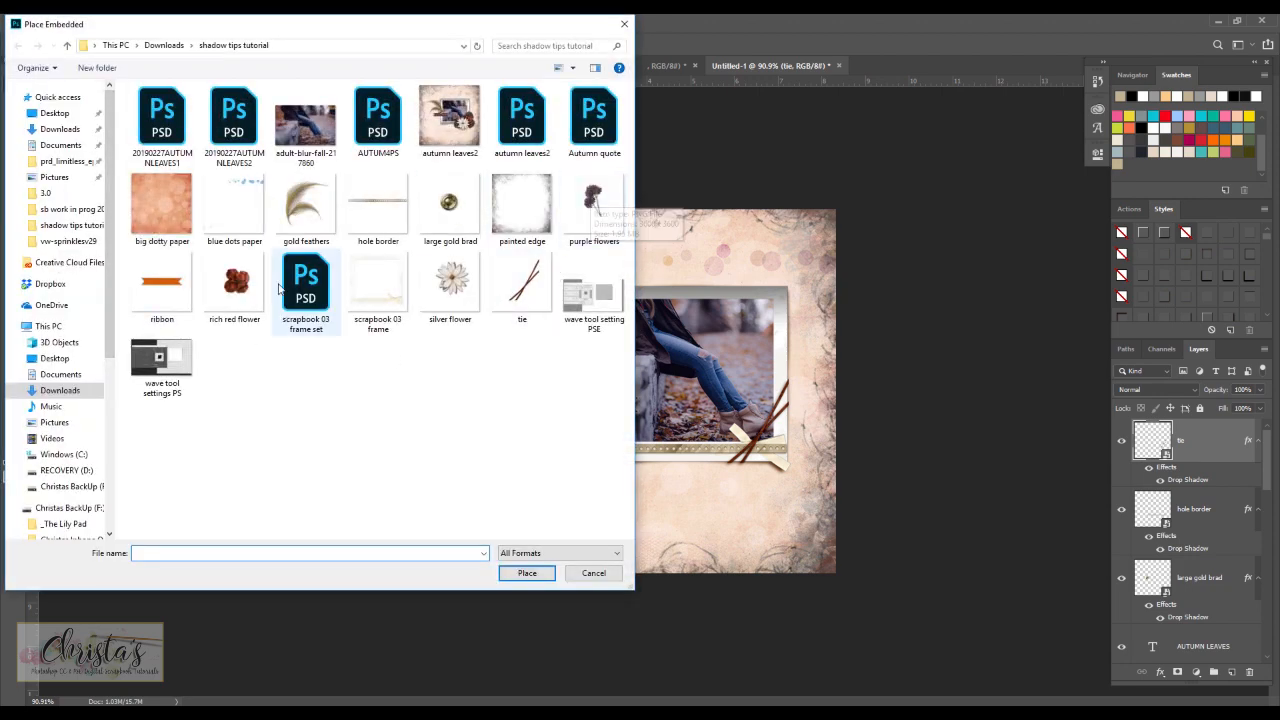
{"action": "double_click", "coordinate": [235, 285]}
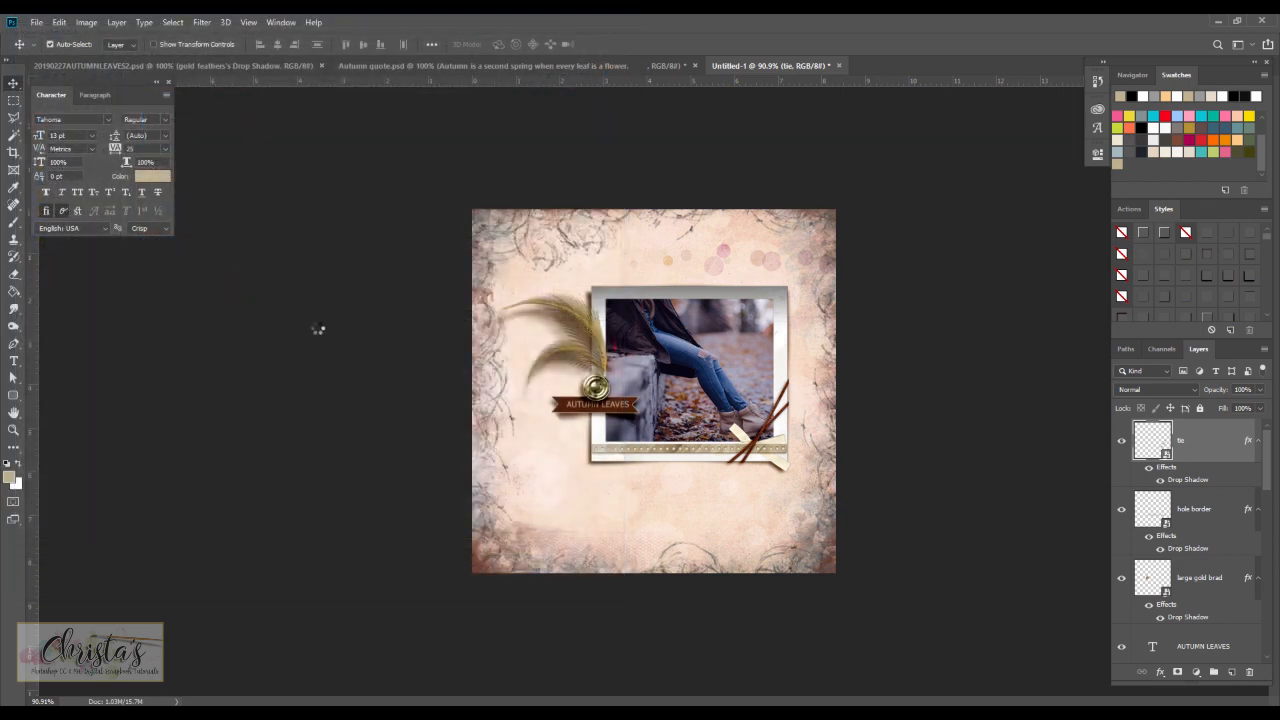
{"action": "left_click_drag", "start_coordinate": [474, 214], "coordinate": [774, 420]}
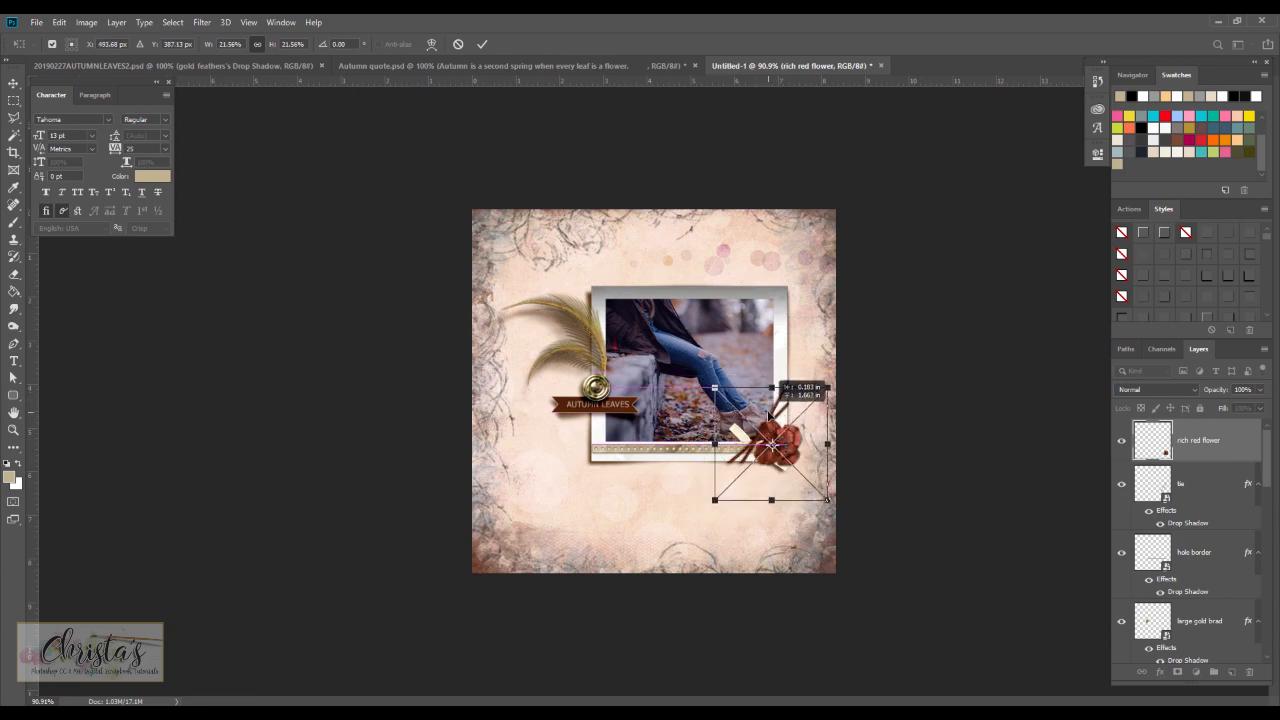
{"action": "left_click_drag", "start_coordinate": [828, 502], "coordinate": [836, 512]}
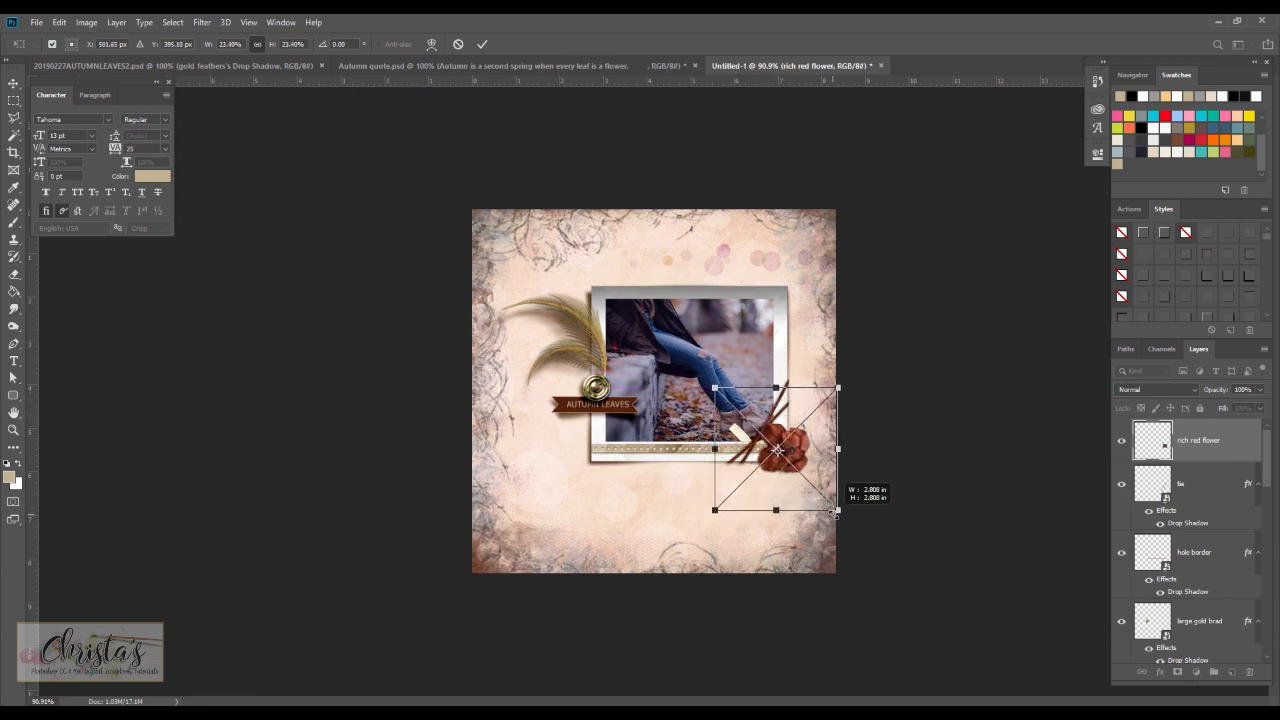
{"action": "left_click_drag", "start_coordinate": [794, 405], "coordinate": [793, 405]}
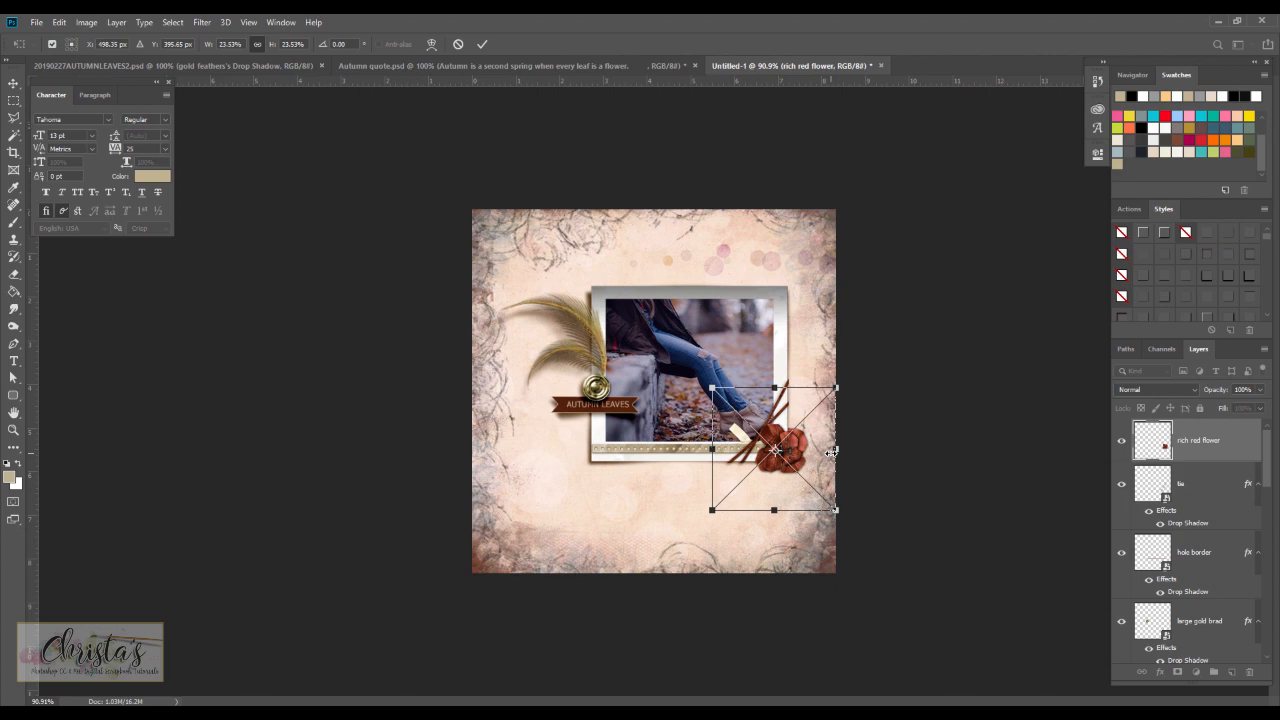
{"action": "left_click", "coordinate": [14, 83]}
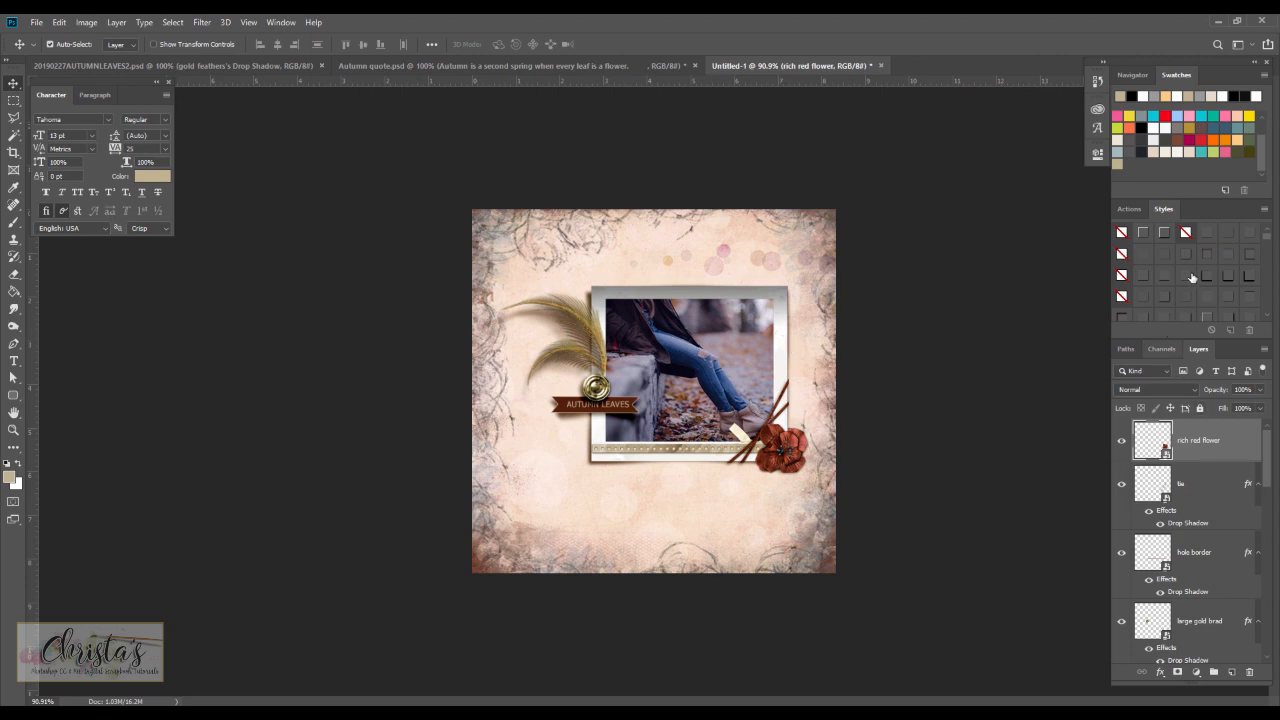
- Add a drop shadow to the rich red flower with an angle of 120° and a distance of 10 px
{"action": "left_click", "coordinate": [1160, 672]}
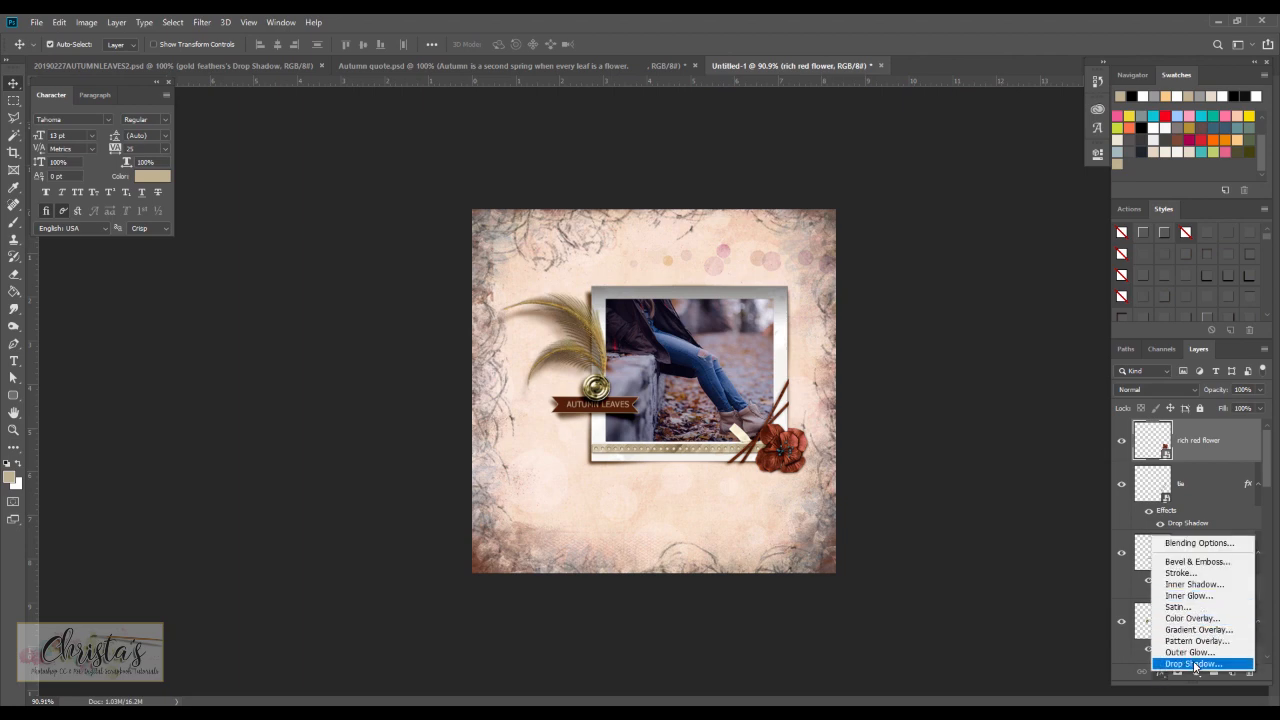
{"action": "left_click", "coordinate": [1193, 664]}
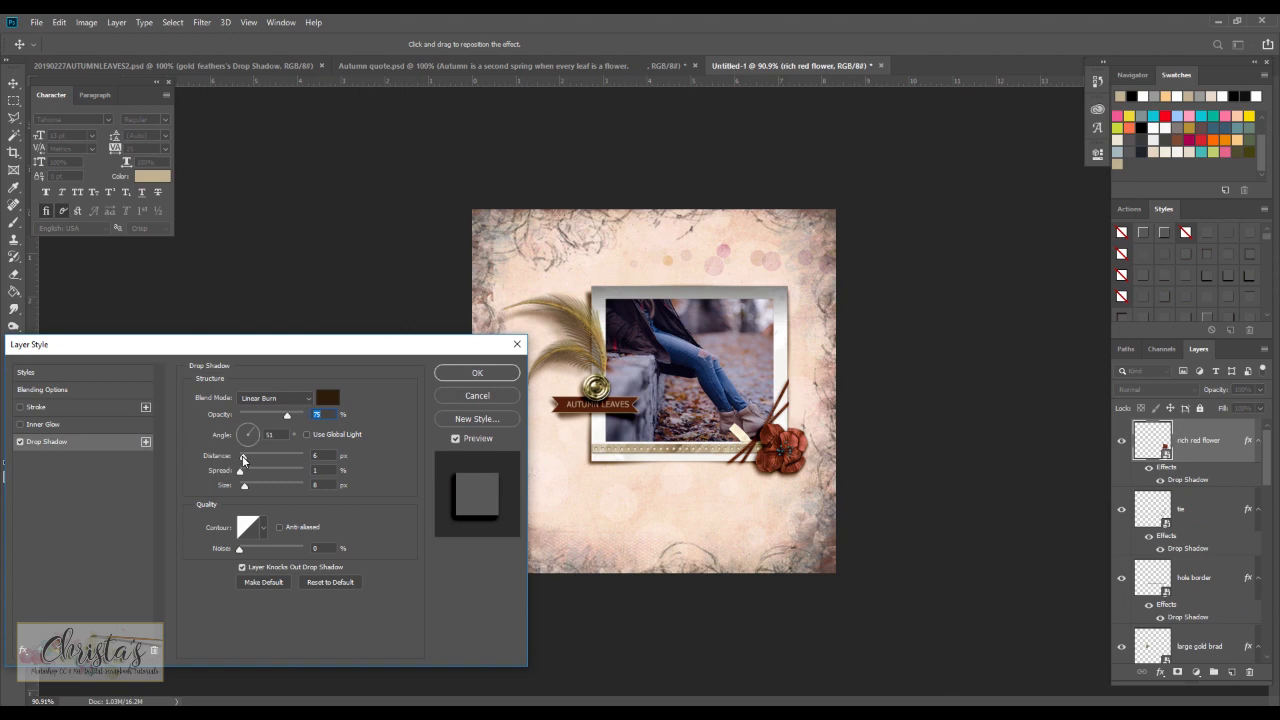
{"action": "left_click_drag", "start_coordinate": [245, 456], "coordinate": [247, 458]}
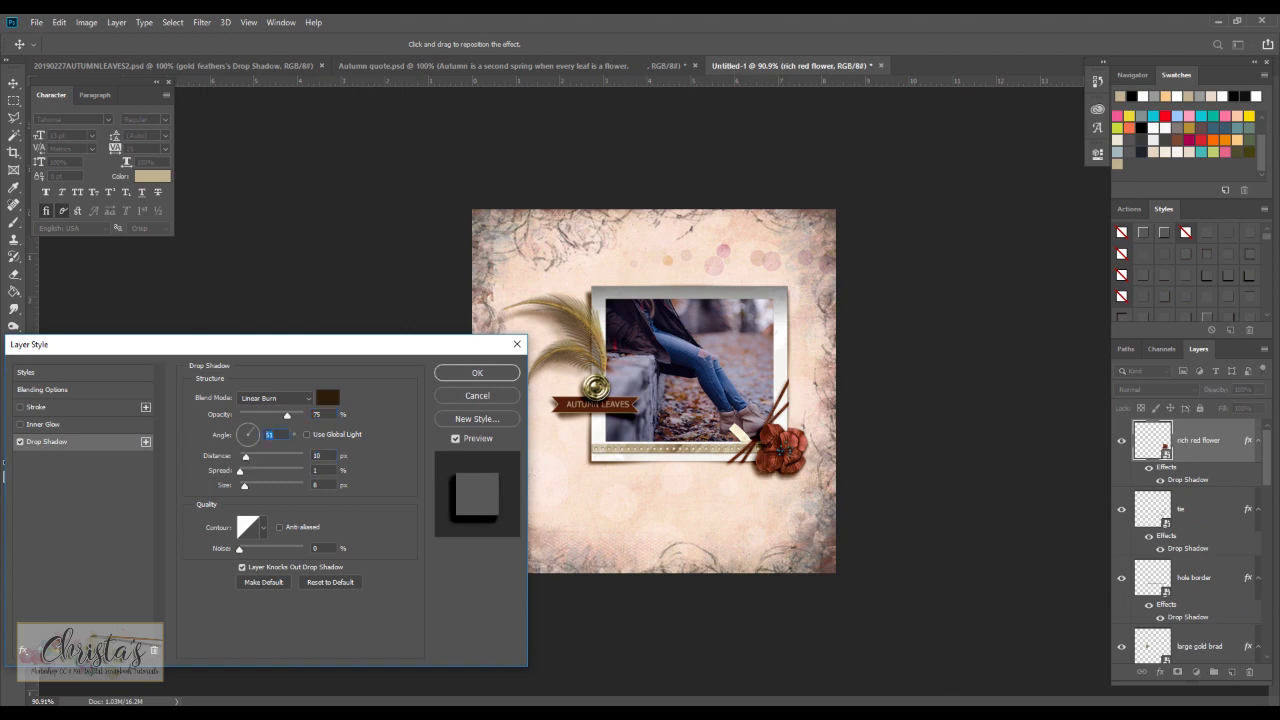
{"action": "key", "text": "Return"}
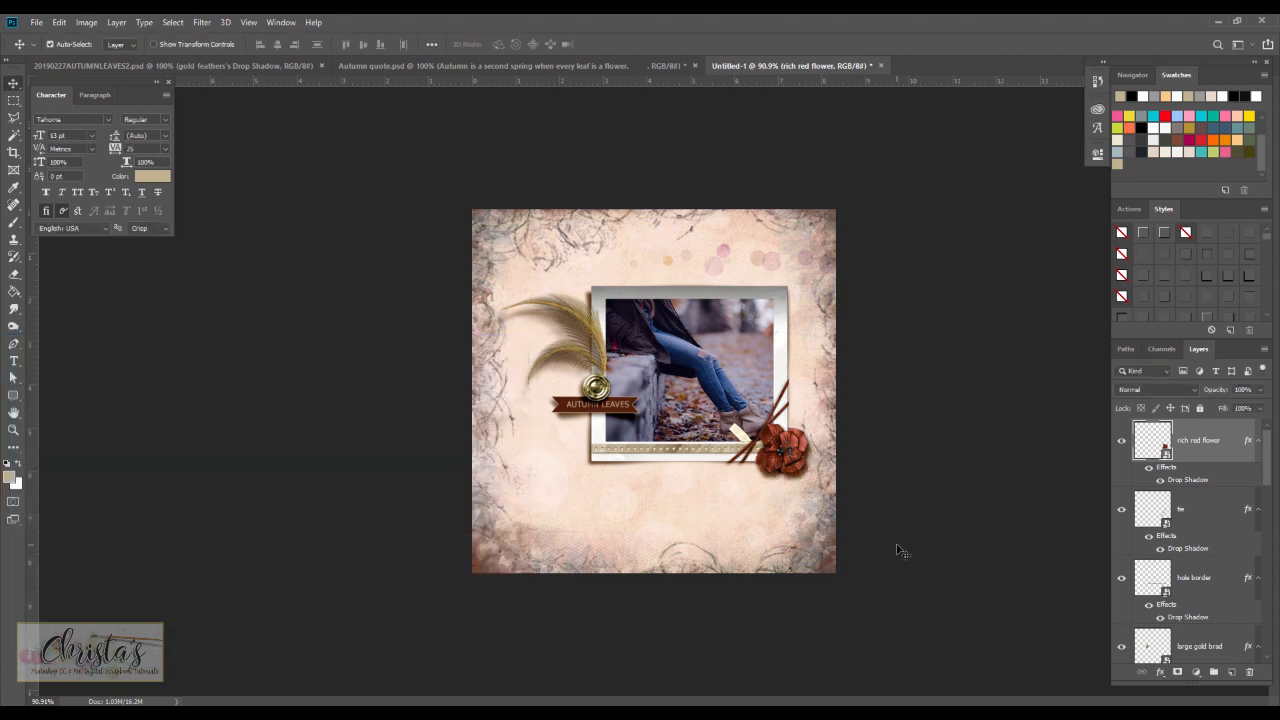
- Set the rich red flower's drop shadow to 125° and 8 px distance, and add a second drop shadow at 21% opacity
{"action": "double_click", "coordinate": [1188, 481]}
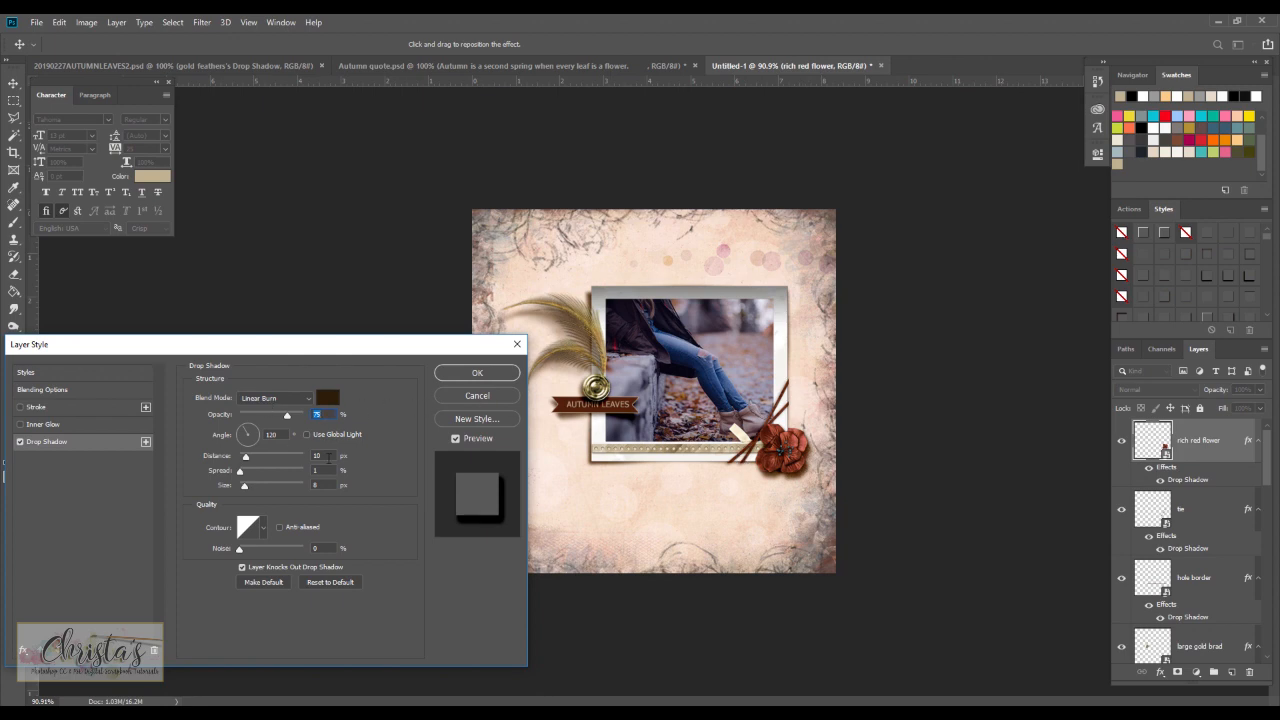
{"action": "mouse_move", "coordinate": [790, 460]}
{"action": "left_mouse_down"}
{"action": "mouse_move", "coordinate": [800, 440]}
{"action": "mouse_move", "coordinate": [770, 430]}
{"action": "mouse_move", "coordinate": [778, 471]}
{"action": "mouse_move", "coordinate": [784, 454]}
{"action": "left_mouse_up"}
{"action": "left_click", "coordinate": [146, 441]}
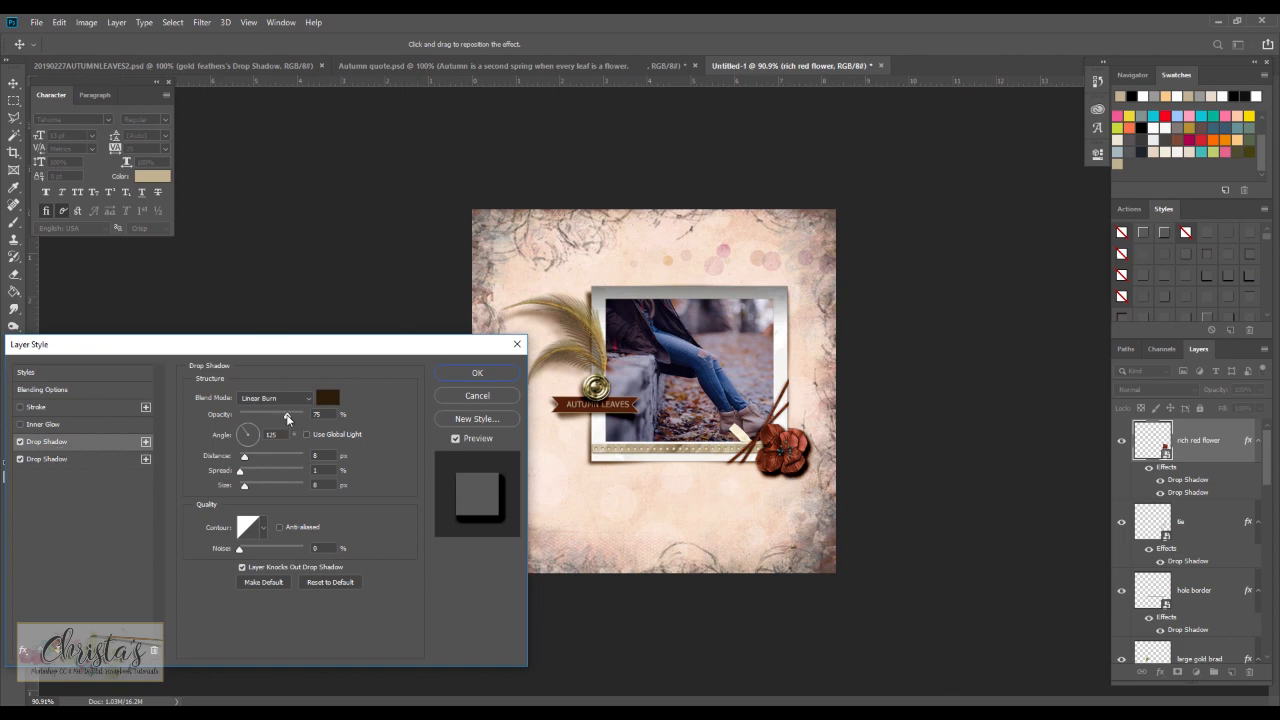
{"action": "left_click_drag", "start_coordinate": [287, 418], "coordinate": [253, 414]}
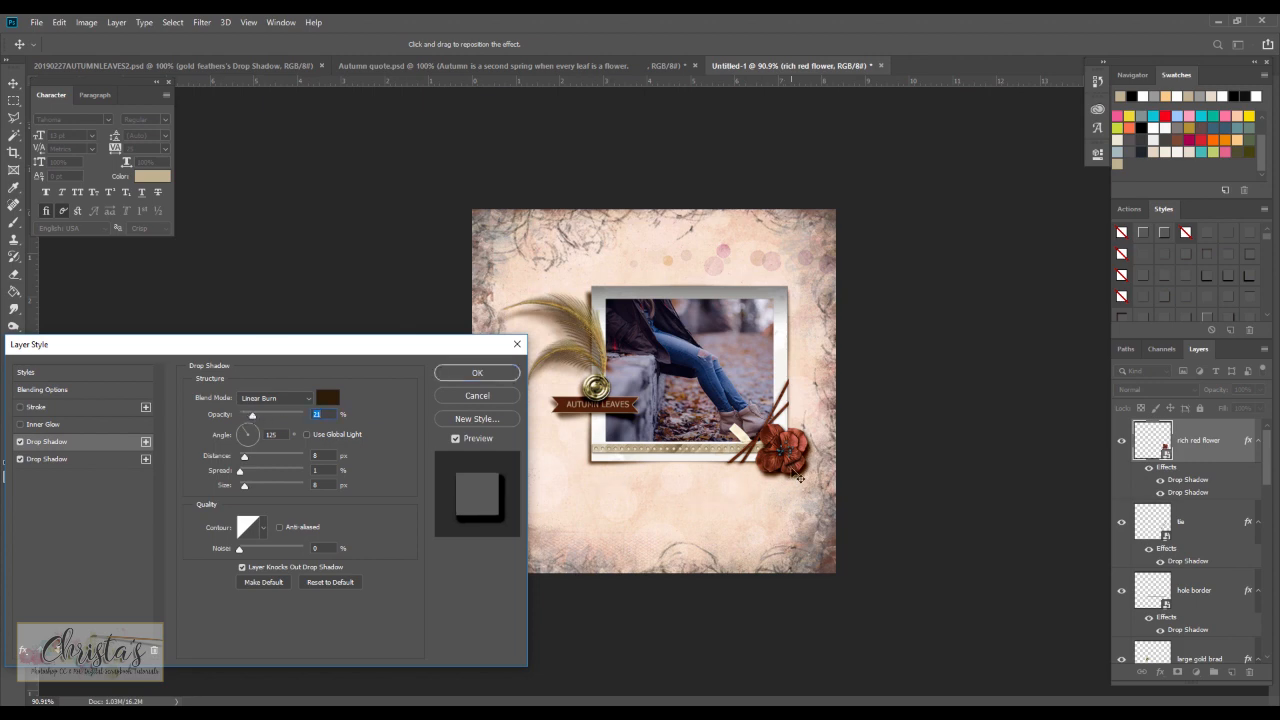
{"action": "left_click_drag", "start_coordinate": [800, 478], "coordinate": [800, 466]}
- Set the rich red flower's 75% drop shadow to an angle of 120°, a distance of 11 px and a size of 16 px
{"action": "left_click", "coordinate": [98, 457]}
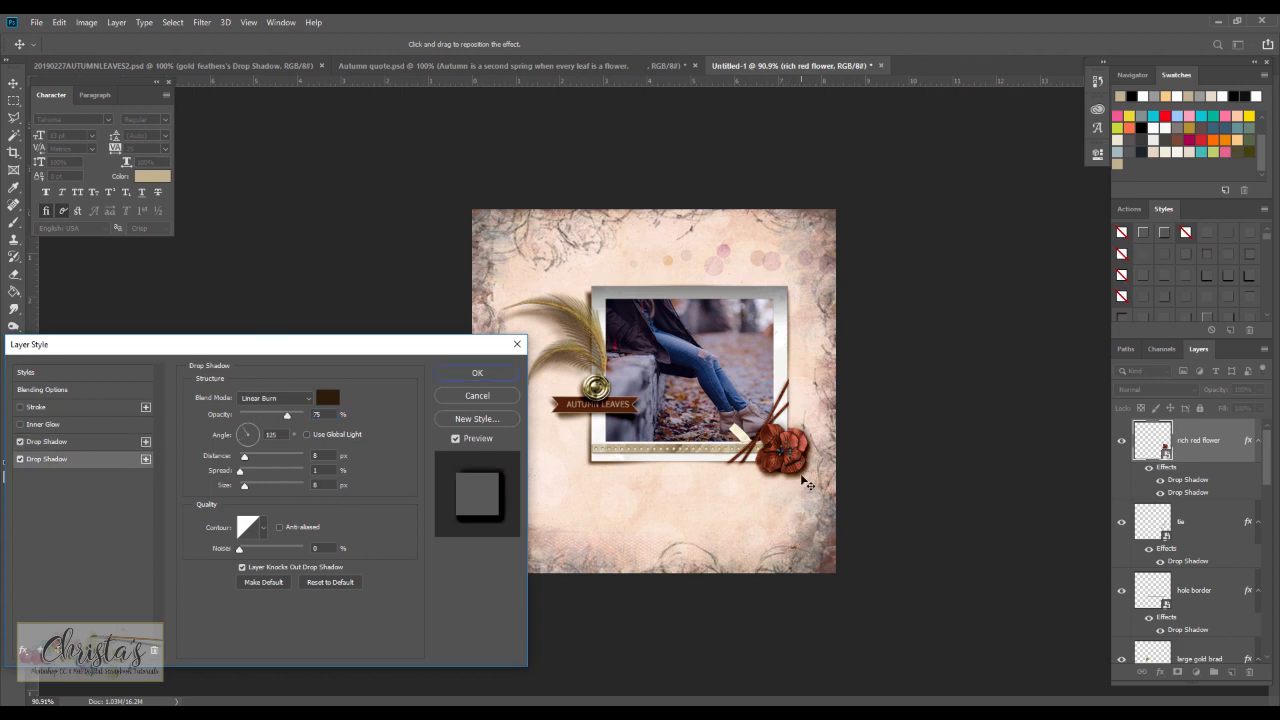
{"action": "left_click_drag", "start_coordinate": [807, 484], "coordinate": [799, 474]}
{"action": "left_click_drag", "start_coordinate": [245, 488], "coordinate": [250, 490]}
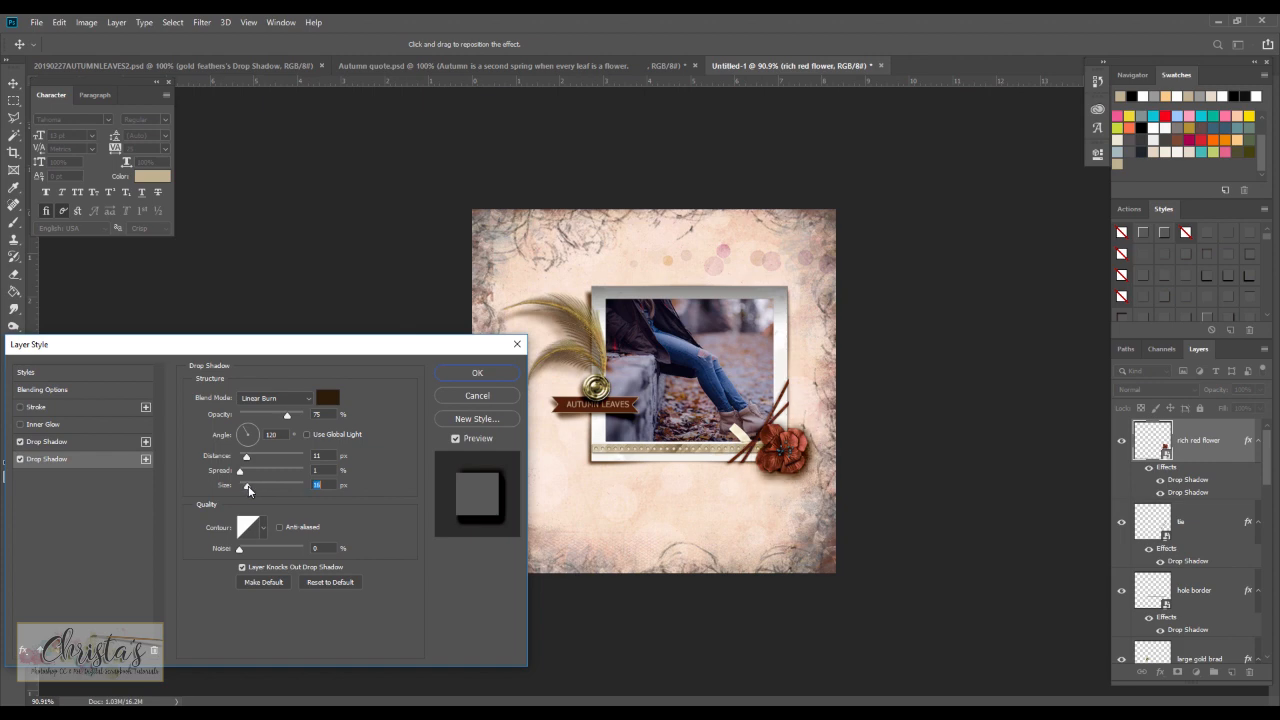
{"action": "left_click", "coordinate": [477, 372]}
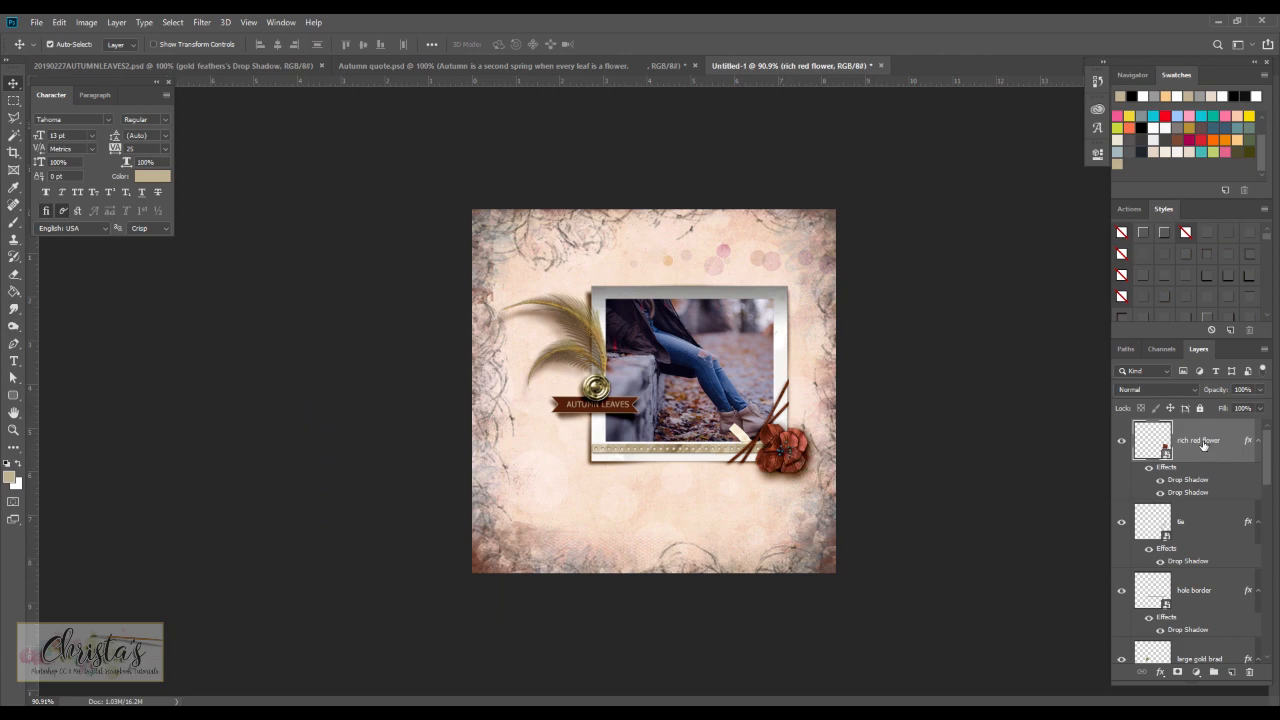
{"action": "left_click", "coordinate": [1233, 672]}
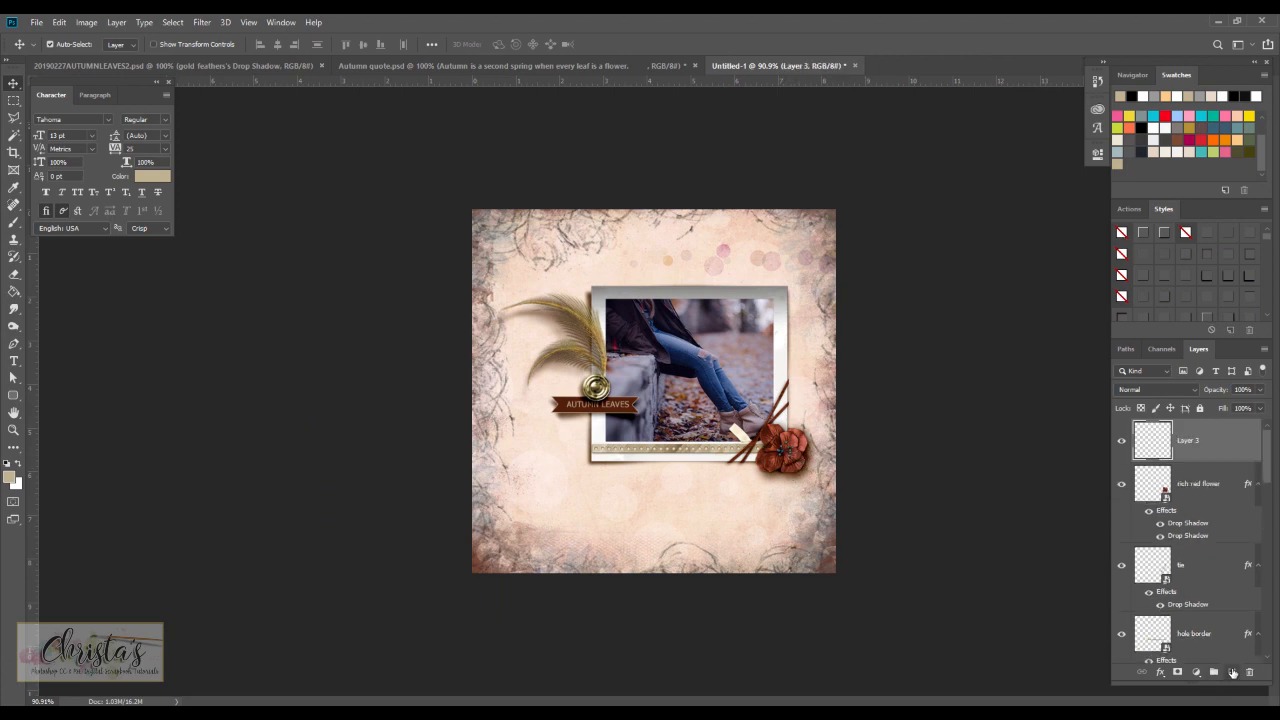
{"action": "right_click", "coordinate": [1192, 440]}
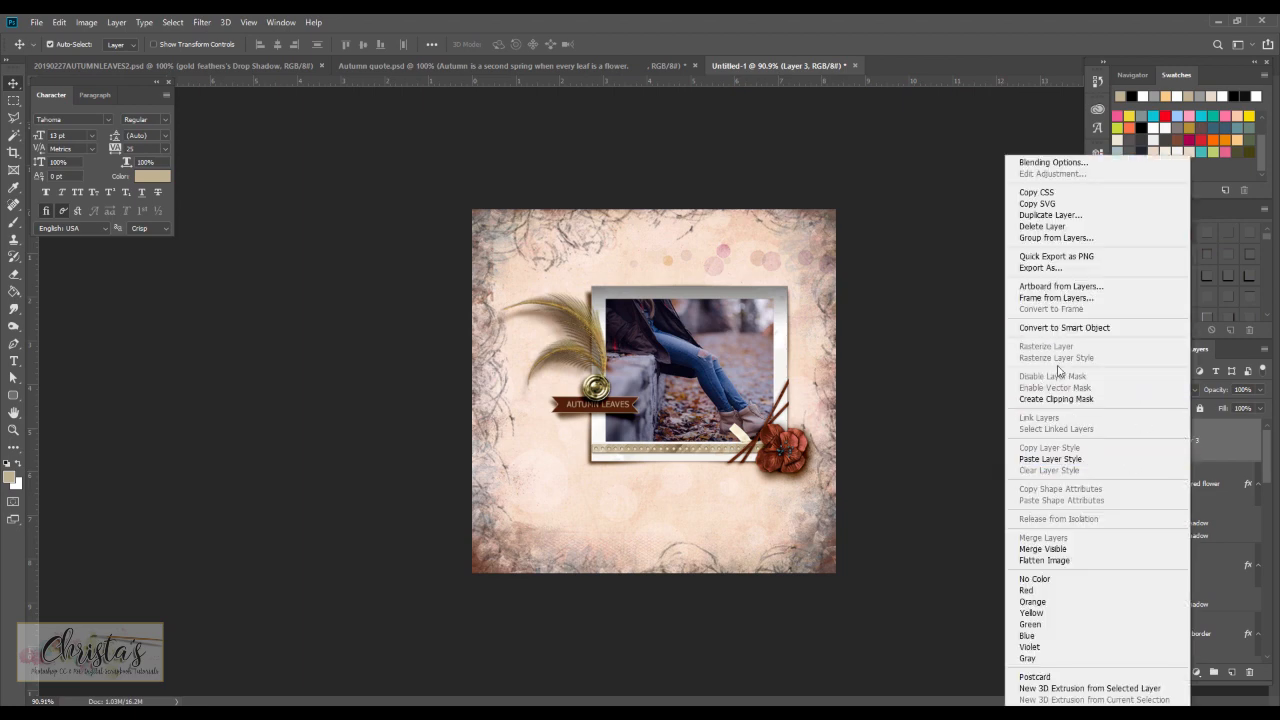
{"action": "left_click", "coordinate": [1043, 227]}
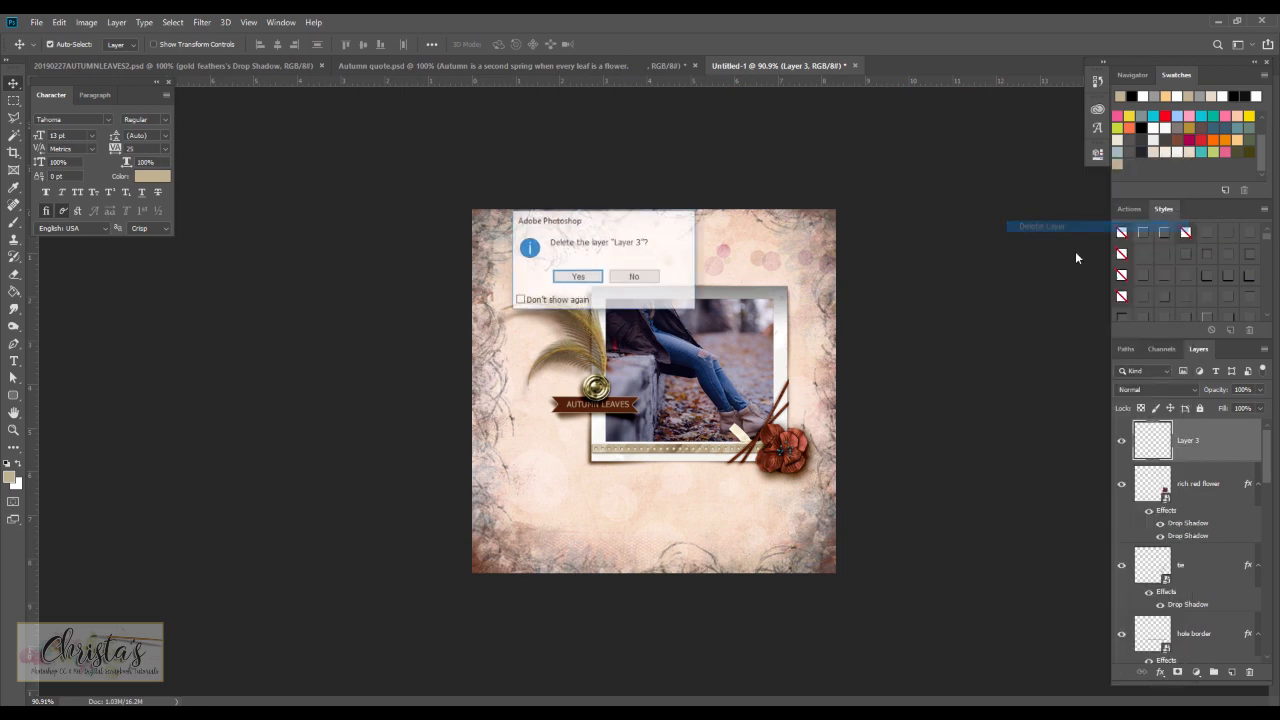
{"action": "left_click", "coordinate": [579, 277]}
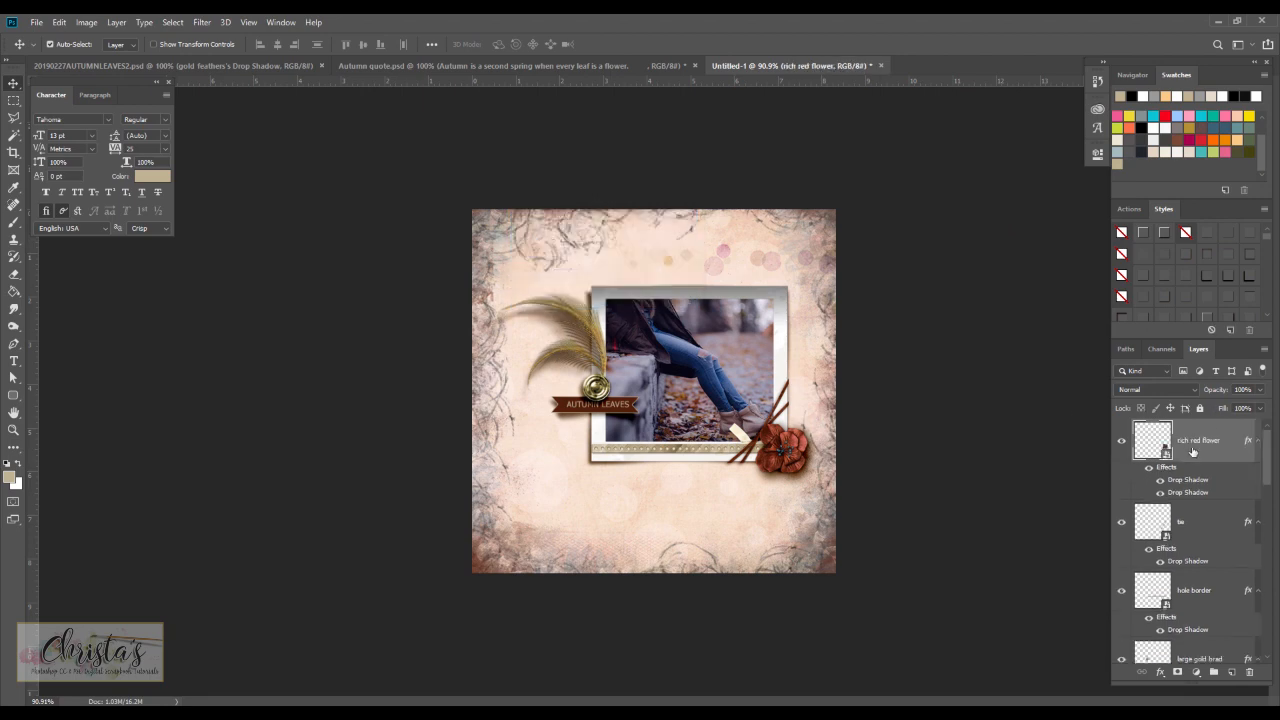
- Place the silver flower image embedded and scale it to about 25.6% beside the red flower at the frame's lower right corner
{"action": "left_click", "coordinate": [36, 23]}
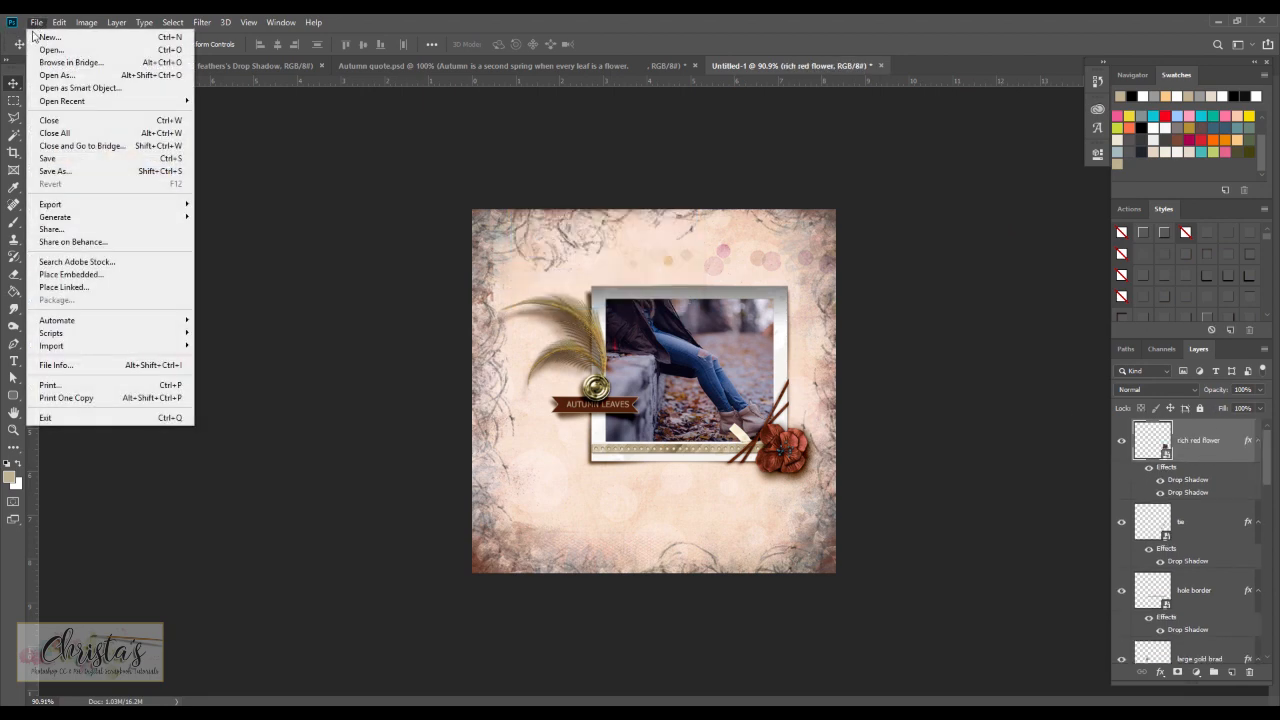
{"action": "left_click", "coordinate": [81, 275]}
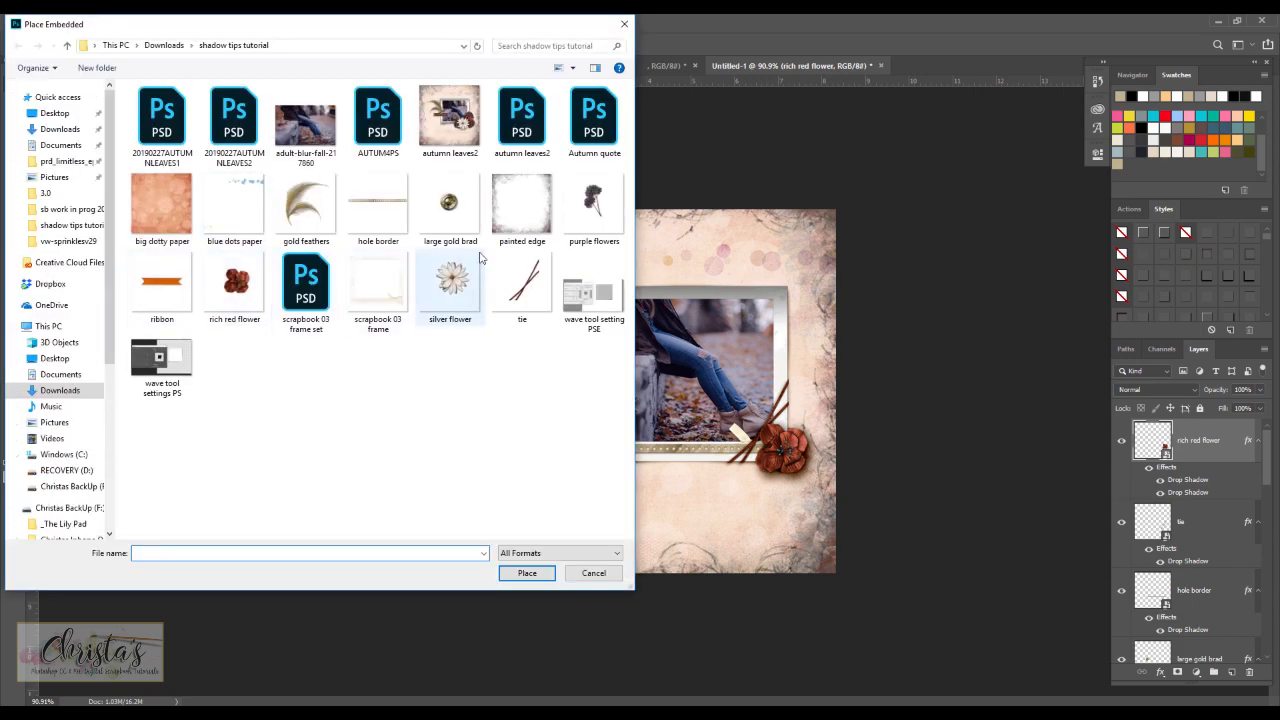
{"action": "double_click", "coordinate": [450, 283]}
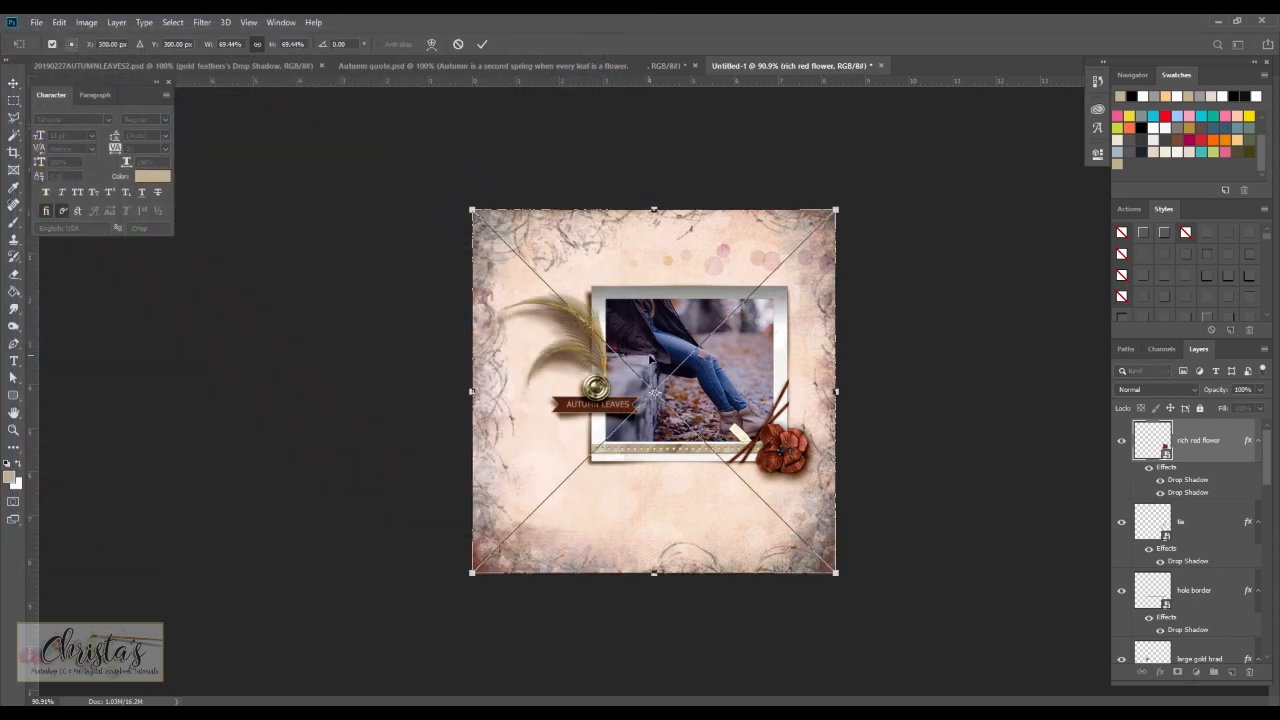
{"action": "left_click_drag", "start_coordinate": [466, 207], "coordinate": [717, 430]}
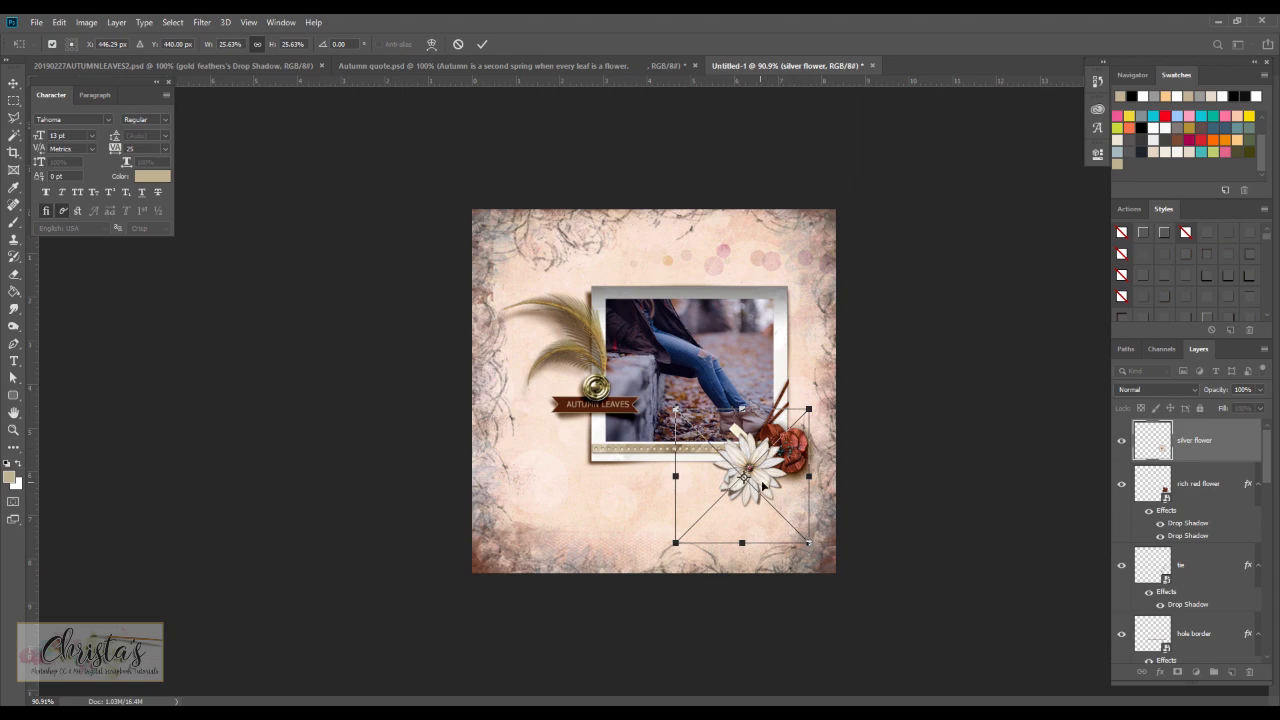
{"action": "left_click", "coordinate": [482, 44]}
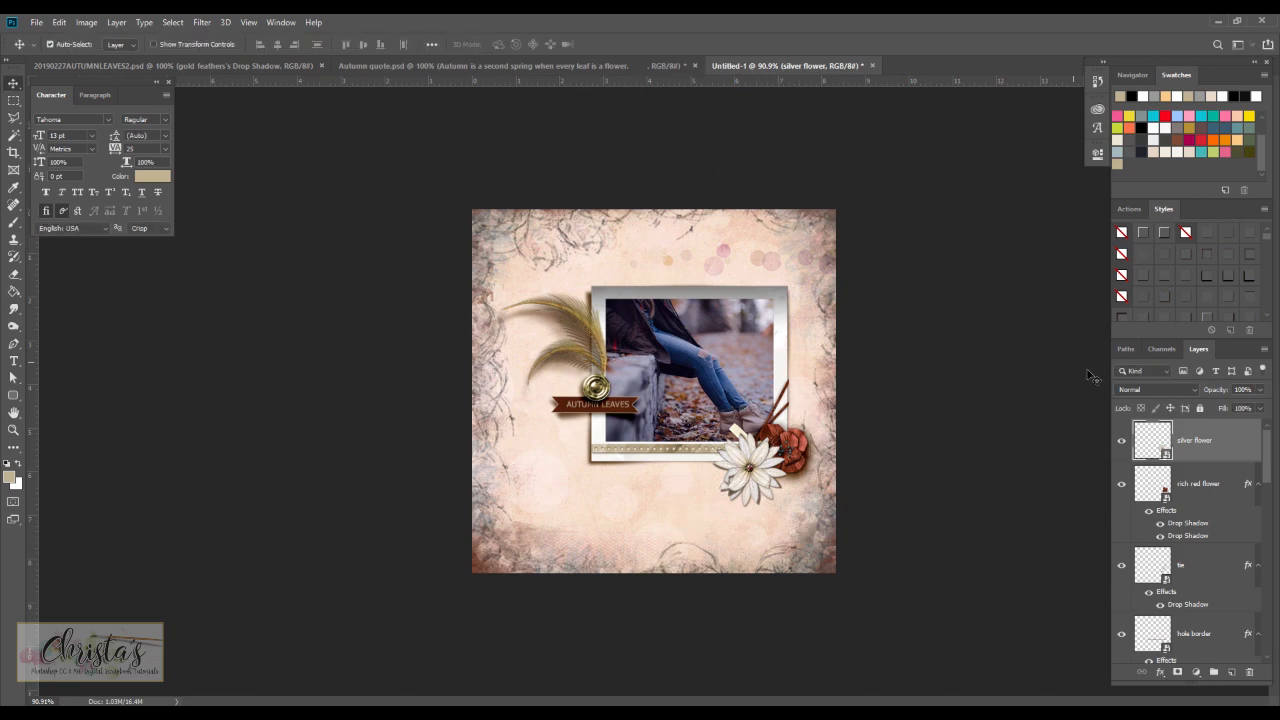
- Give the silver flower two drop shadows at 21% opacity, angled about 138° and 112°, with a distance of about 13 px
{"action": "left_click", "coordinate": [1161, 672]}
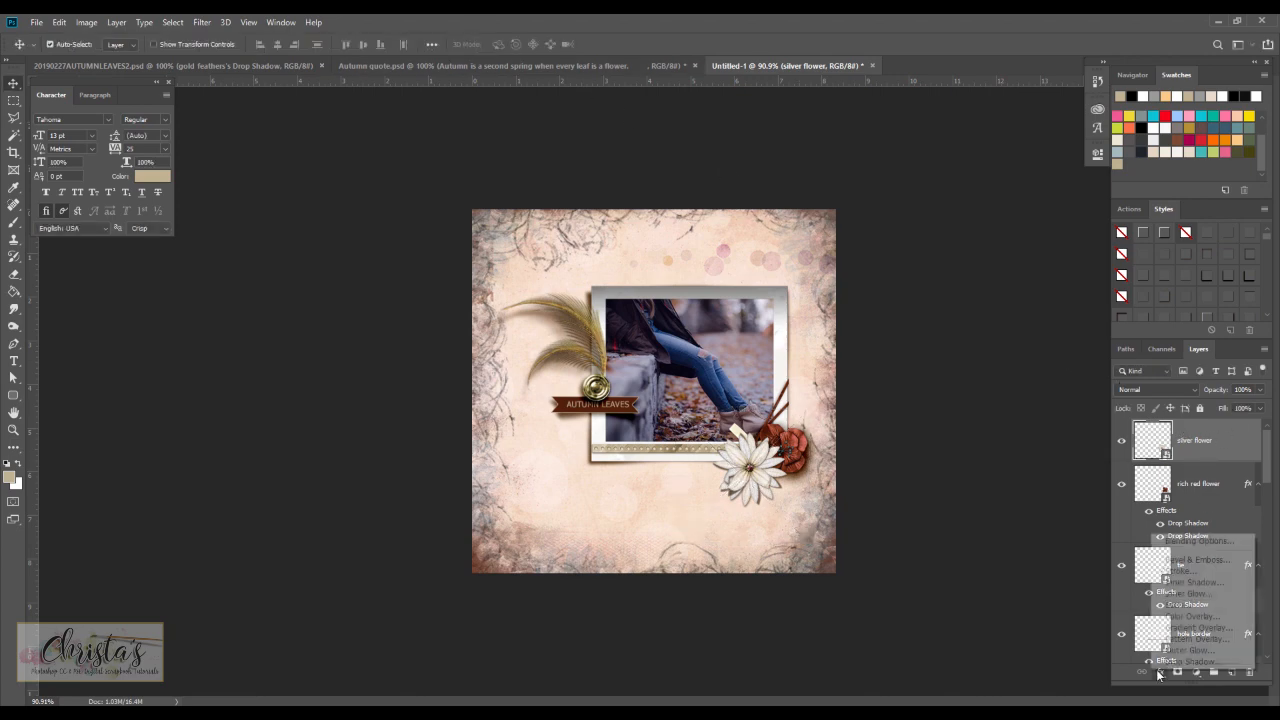
{"action": "left_click", "coordinate": [1168, 664]}
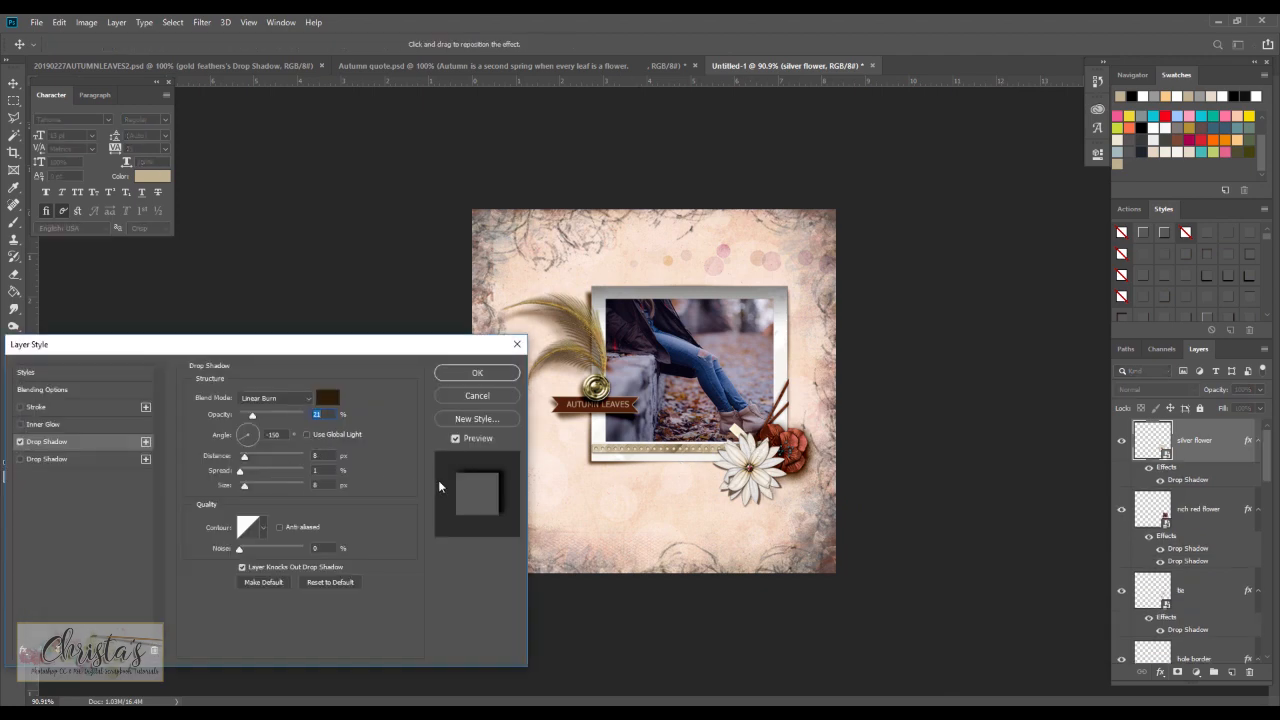
{"action": "left_click_drag", "start_coordinate": [245, 454], "coordinate": [248, 455]}
{"action": "left_click_drag", "start_coordinate": [745, 482], "coordinate": [752, 488]}
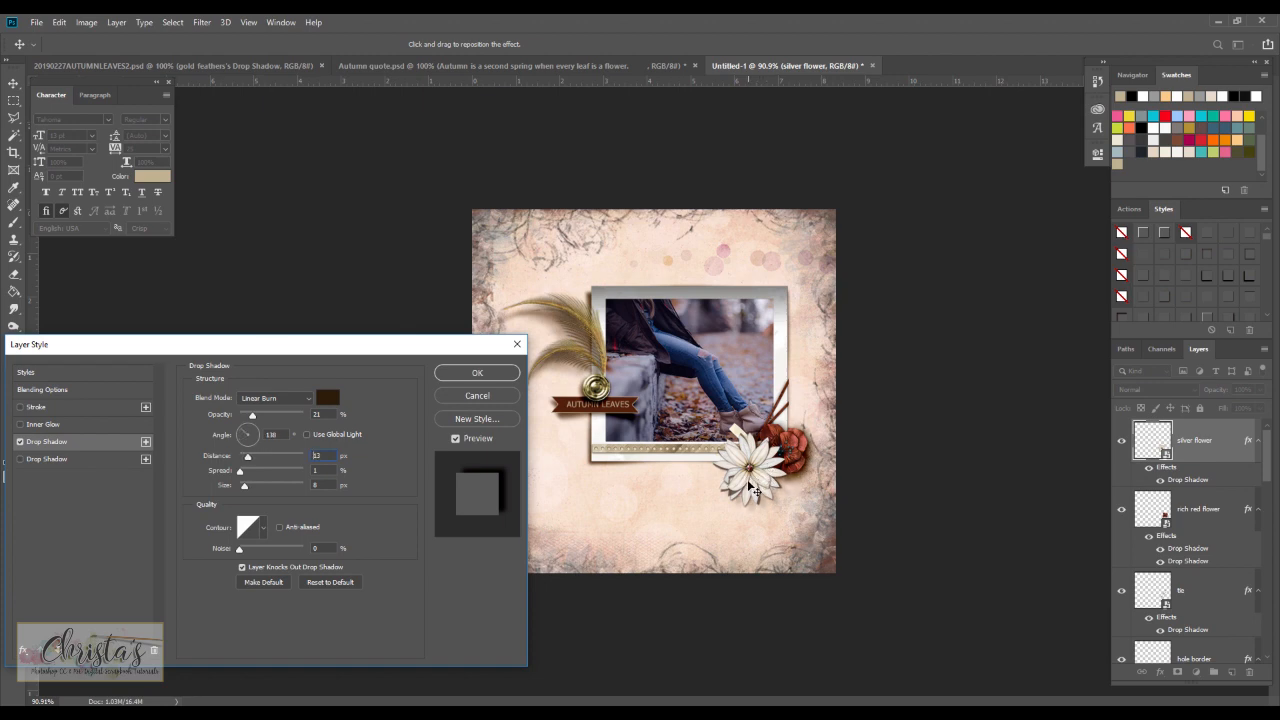
{"action": "left_click", "coordinate": [146, 442]}
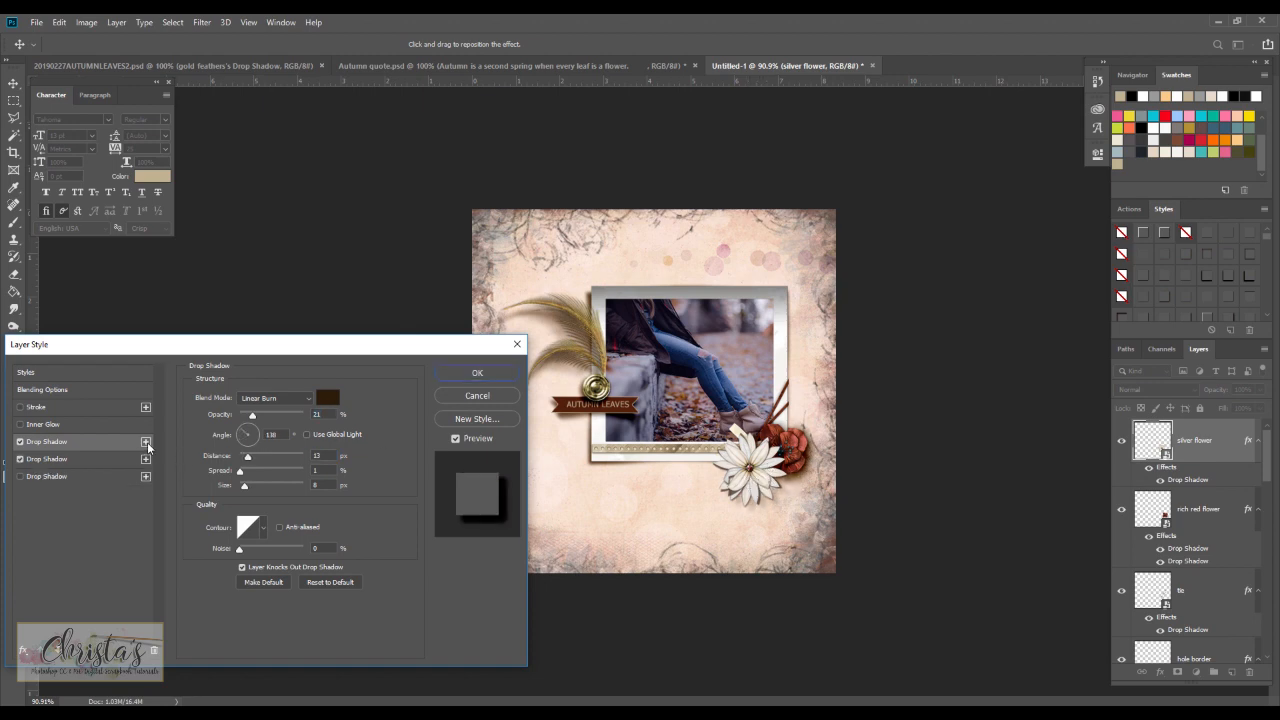
{"action": "left_click_drag", "start_coordinate": [758, 472], "coordinate": [762, 481]}
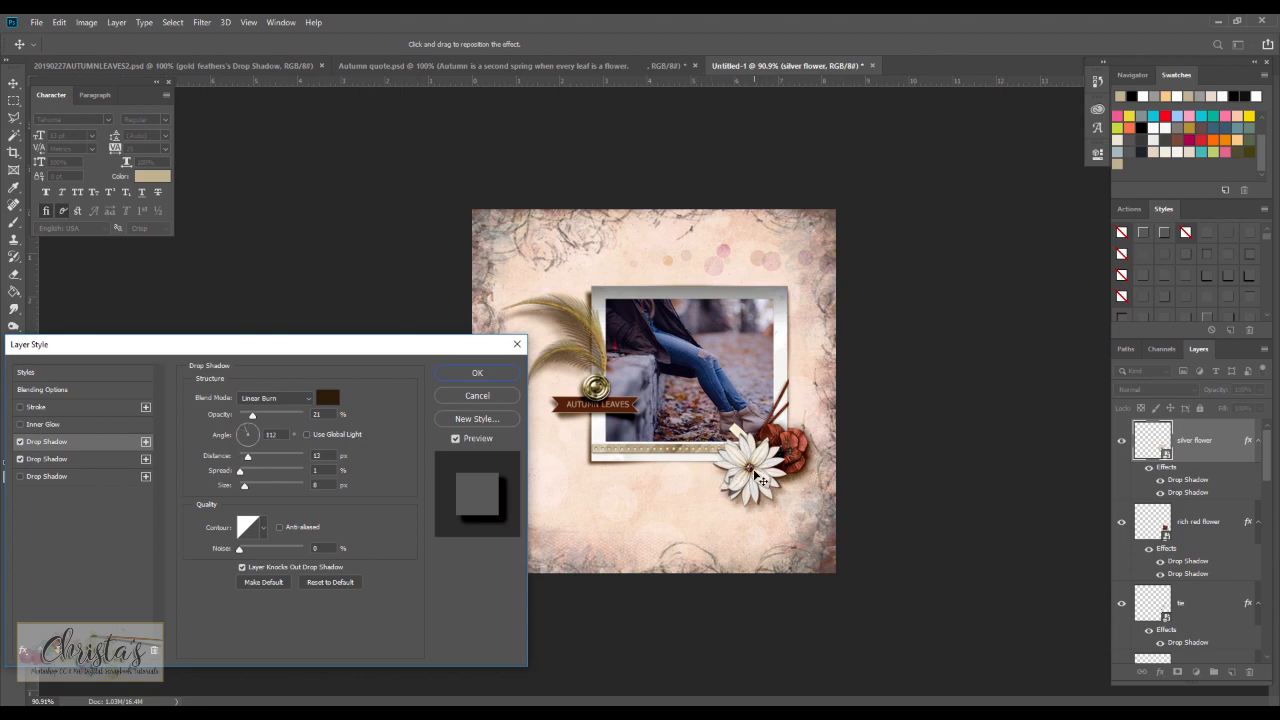
{"action": "left_click", "coordinate": [466, 374]}
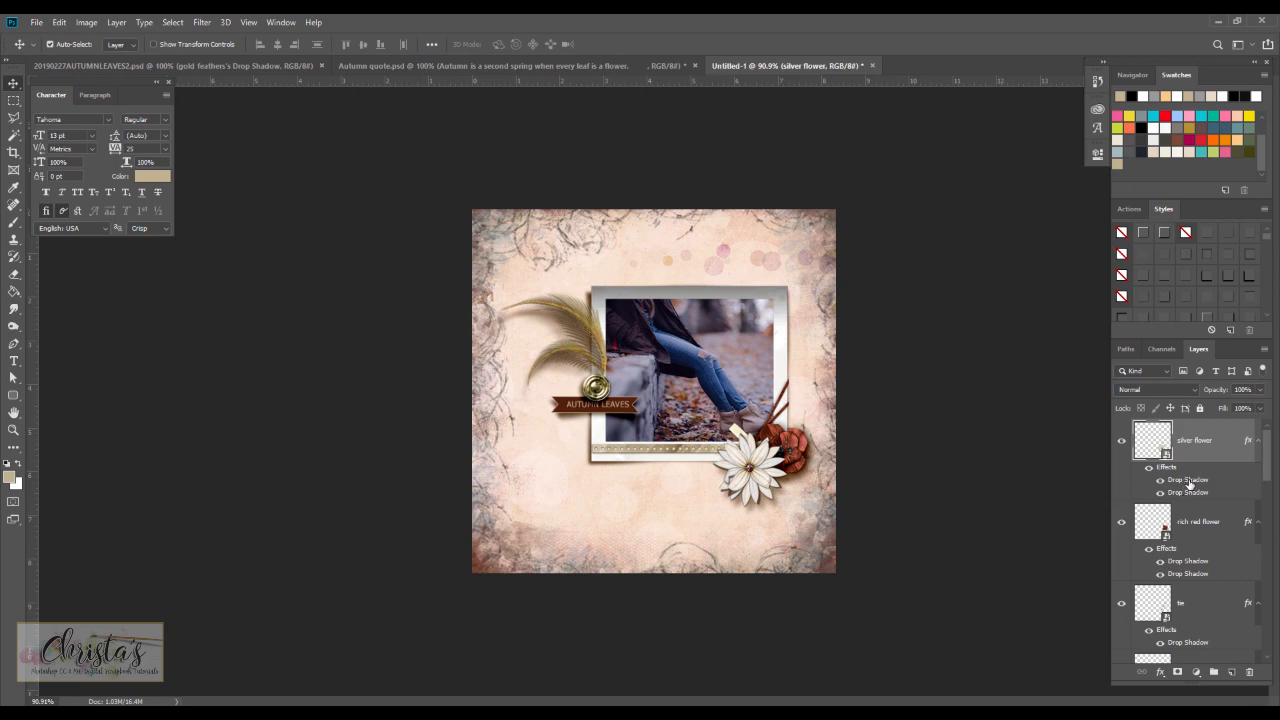
- Place the purple flowers image as an embedded object directly above the tie layer
{"action": "left_click", "coordinate": [1188, 595]}
{"action": "left_click", "coordinate": [35, 22]}
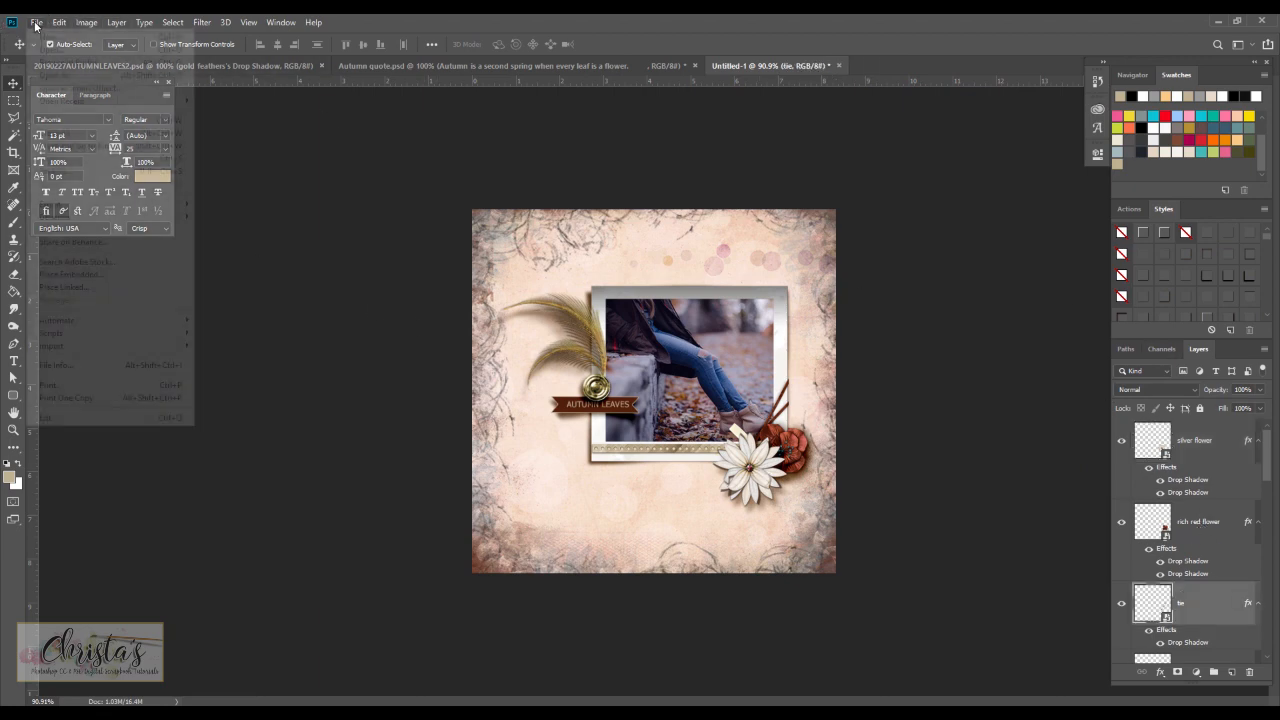
{"action": "left_click", "coordinate": [113, 275]}
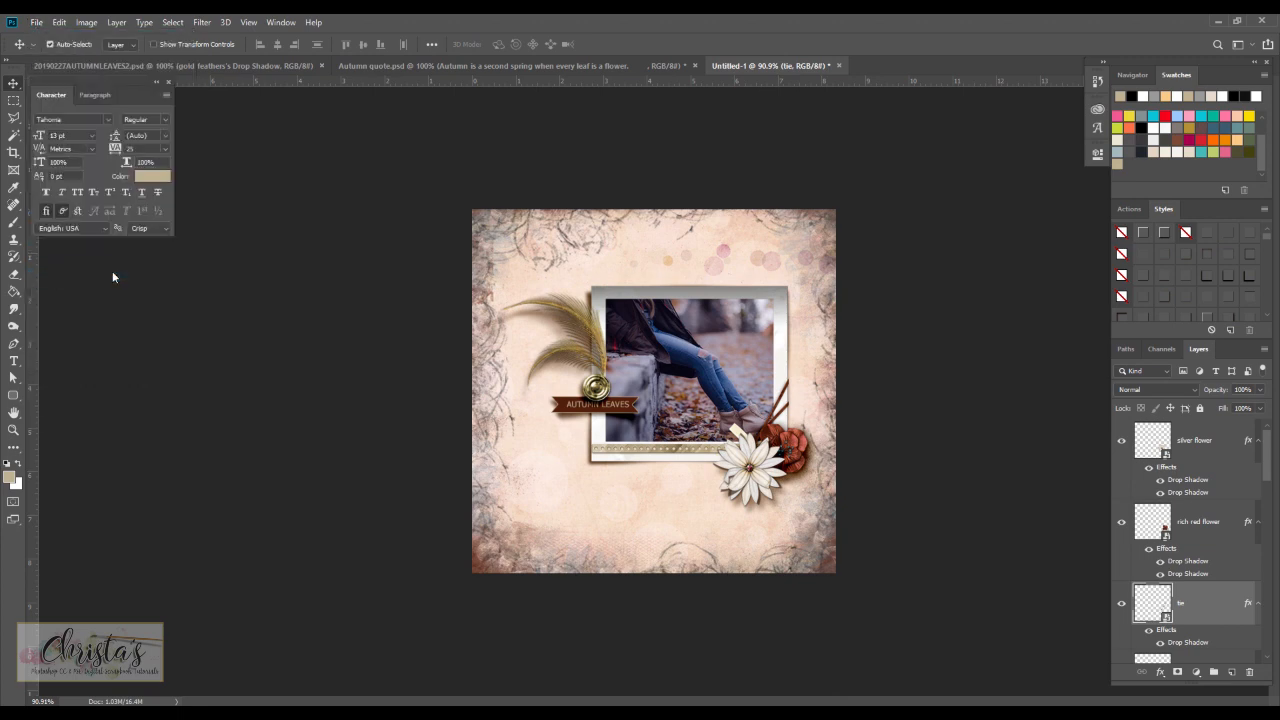
{"action": "left_click", "coordinate": [588, 200]}
{"action": "double_click", "coordinate": [588, 200]}
- Scale the purple flowers to about 24%, rotate them about 74° and position them behind the red flower's upper edge
{"action": "left_click_drag", "start_coordinate": [655, 306], "coordinate": [765, 392]}
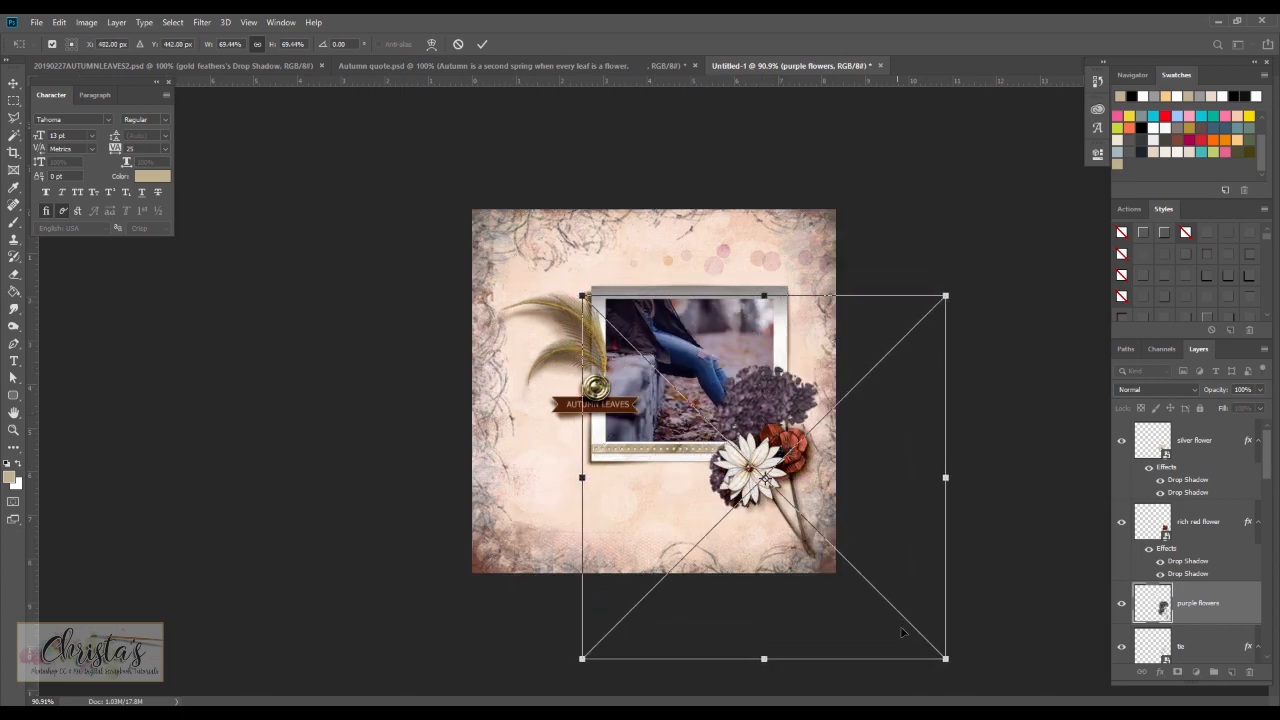
{"action": "left_click_drag", "start_coordinate": [944, 662], "coordinate": [707, 420]}
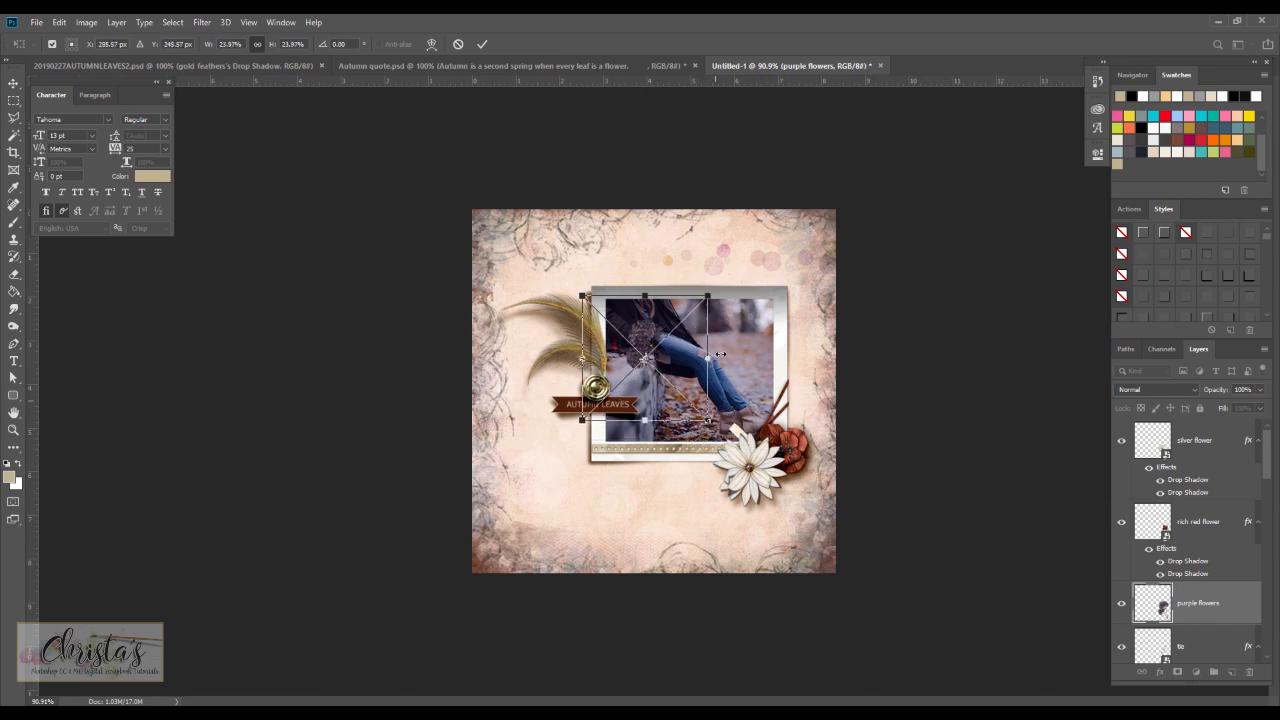
{"action": "left_click_drag", "start_coordinate": [716, 263], "coordinate": [744, 396]}
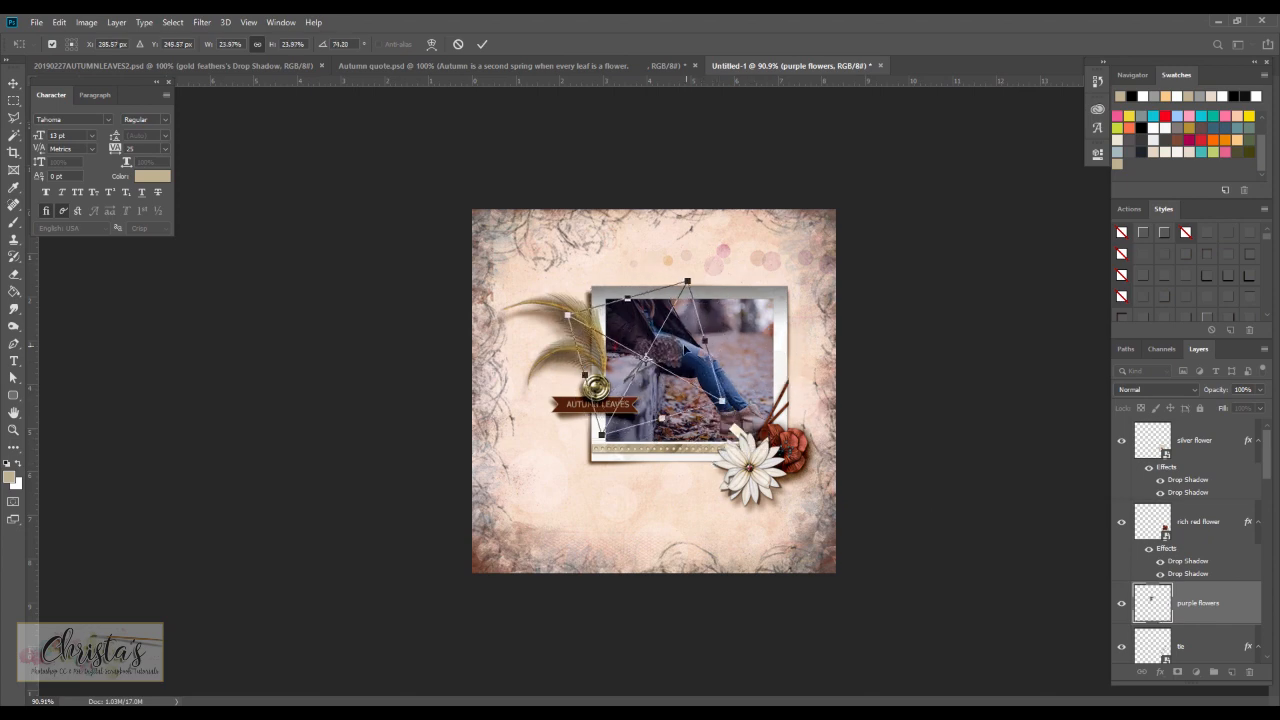
{"action": "left_click_drag", "start_coordinate": [672, 347], "coordinate": [801, 414]}
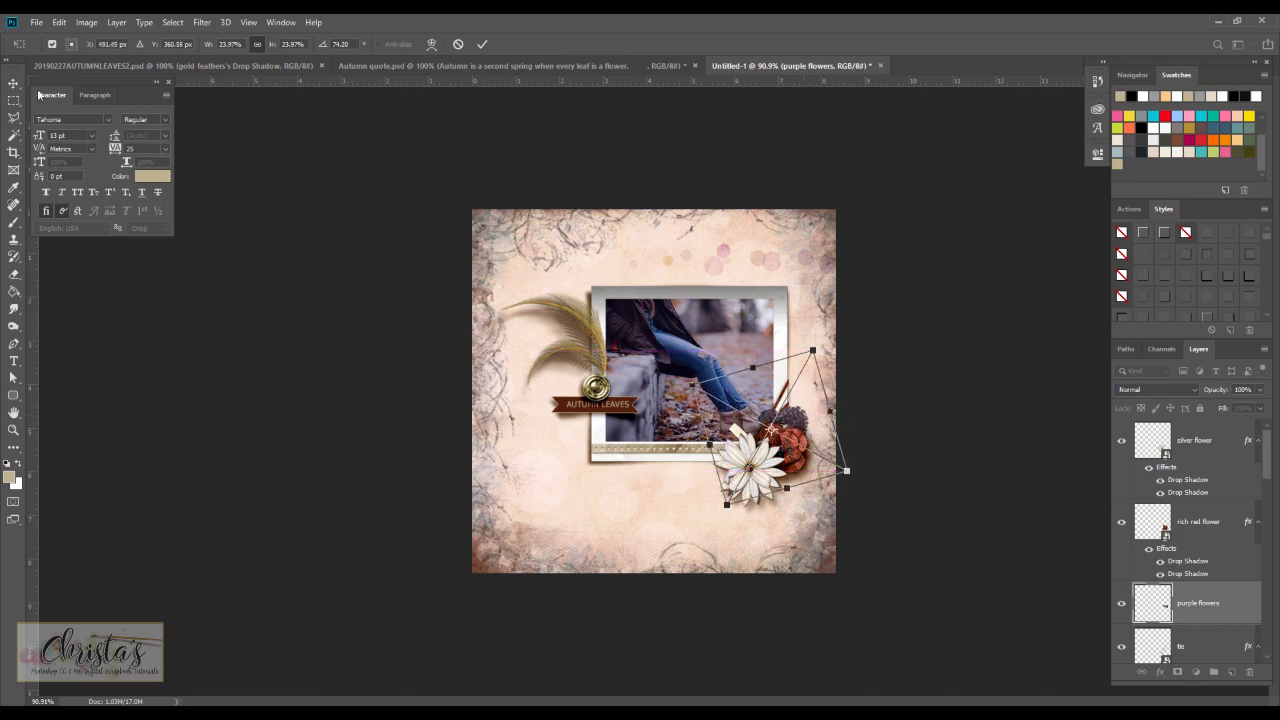
{"action": "left_click", "coordinate": [14, 85]}
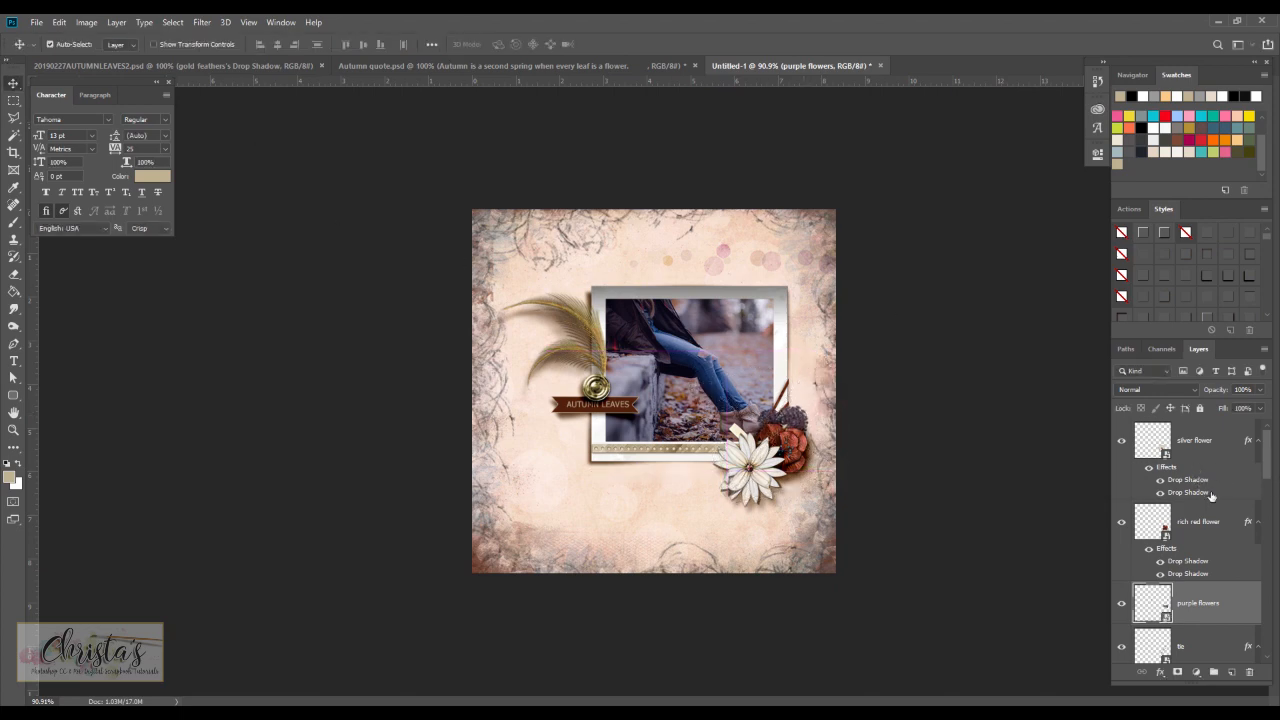
- Add a drop shadow to the purple flowers with about 36% opacity, an angle of 156°, a distance of 9 px and a size of 4 px
{"action": "left_click", "coordinate": [1160, 673]}
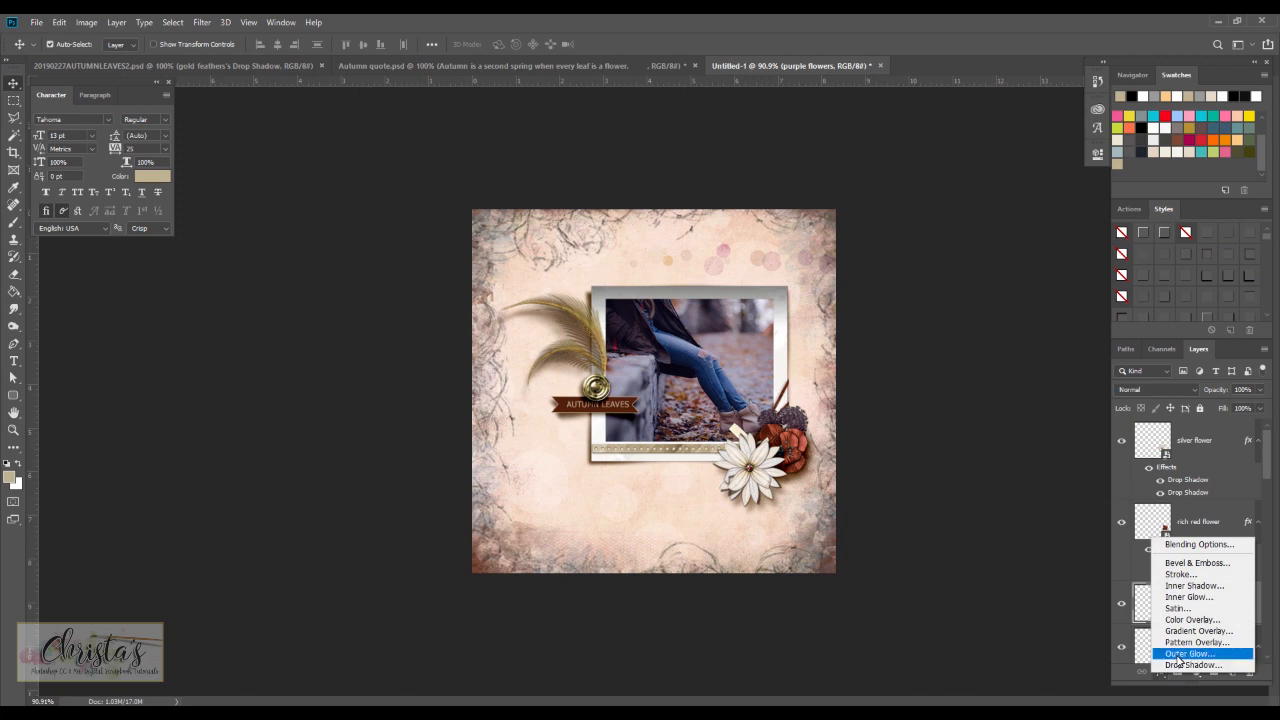
{"action": "left_click", "coordinate": [1179, 666]}
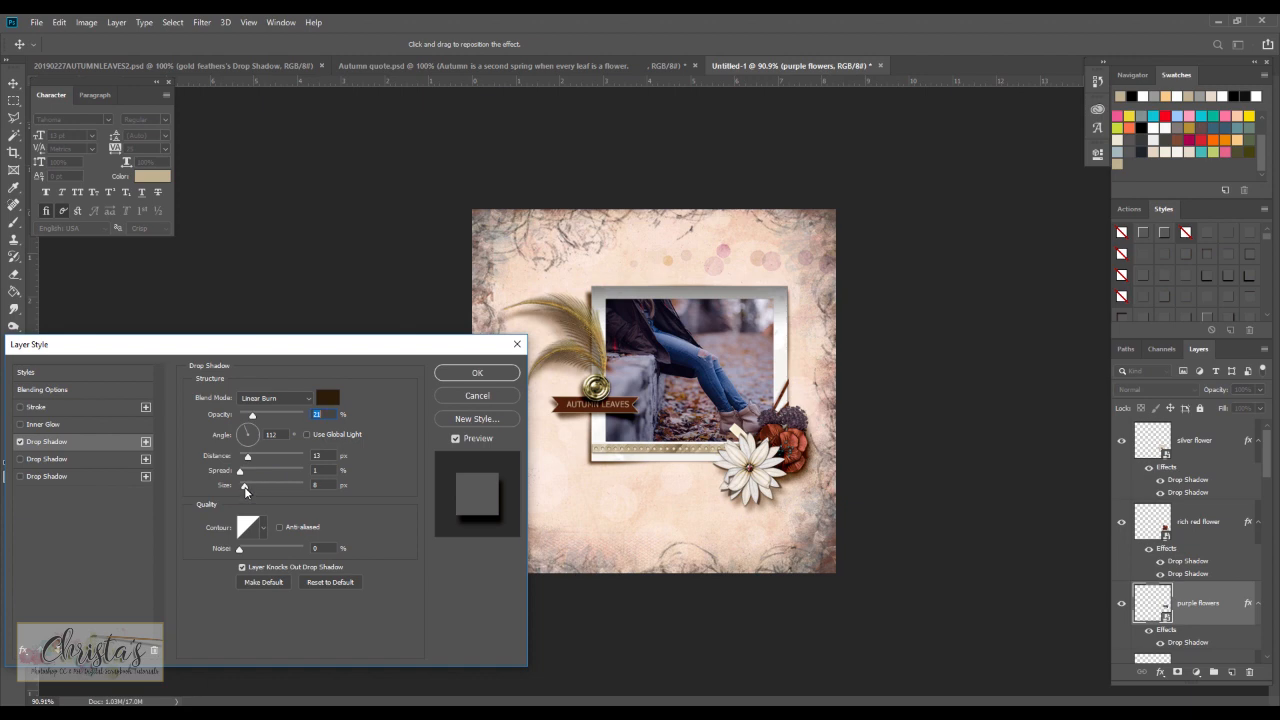
{"action": "left_click_drag", "start_coordinate": [247, 490], "coordinate": [243, 490]}
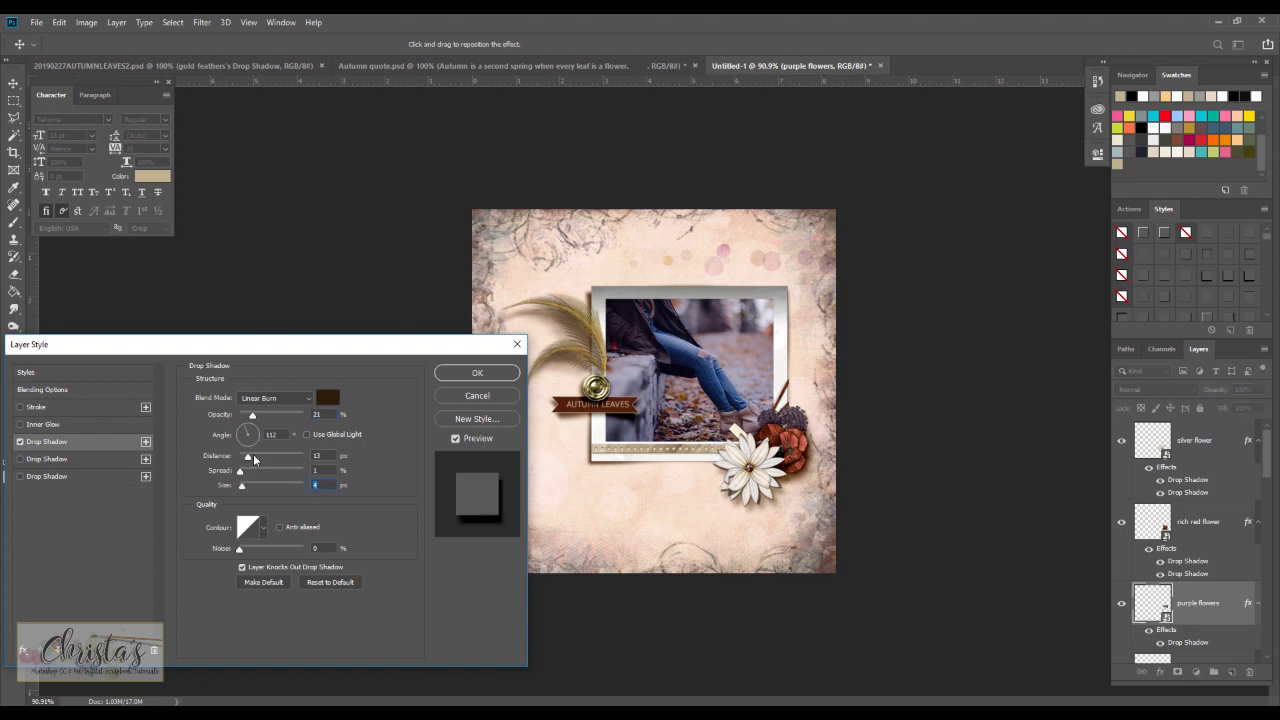
{"action": "left_click_drag", "start_coordinate": [808, 424], "coordinate": [808, 420]}
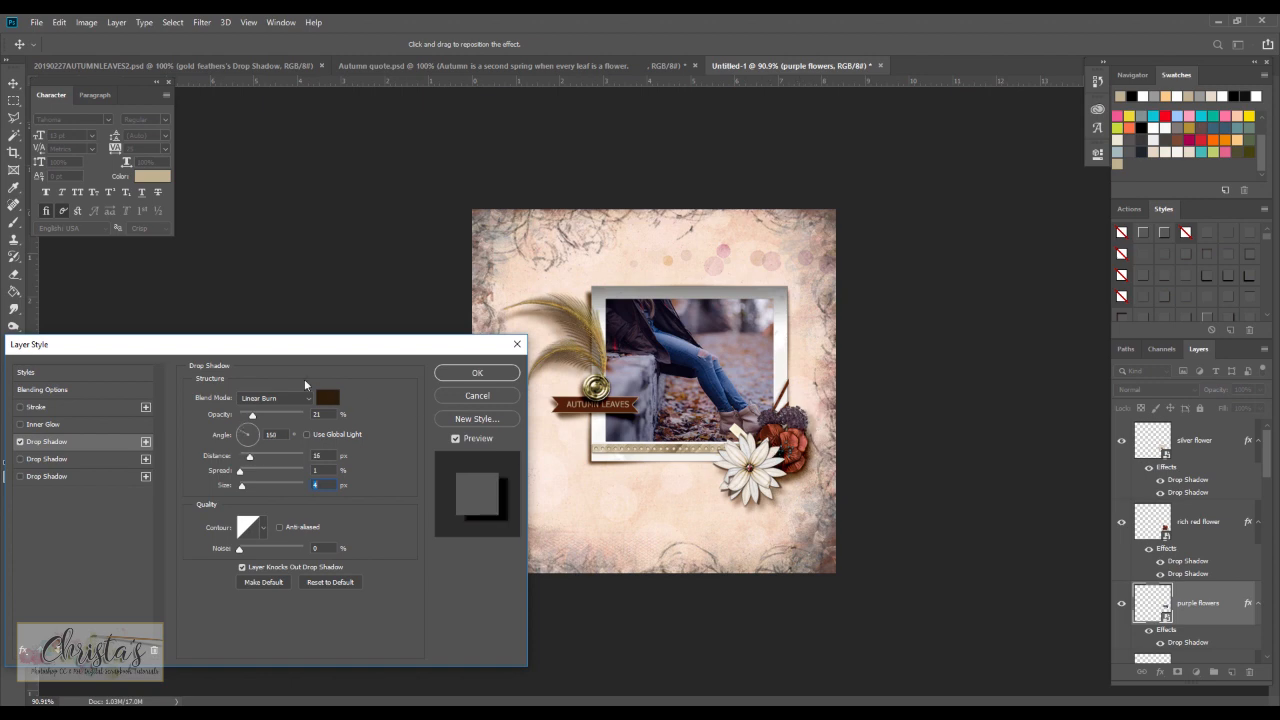
{"action": "left_click_drag", "start_coordinate": [254, 415], "coordinate": [261, 414]}
{"action": "left_click_drag", "start_coordinate": [789, 466], "coordinate": [811, 433]}
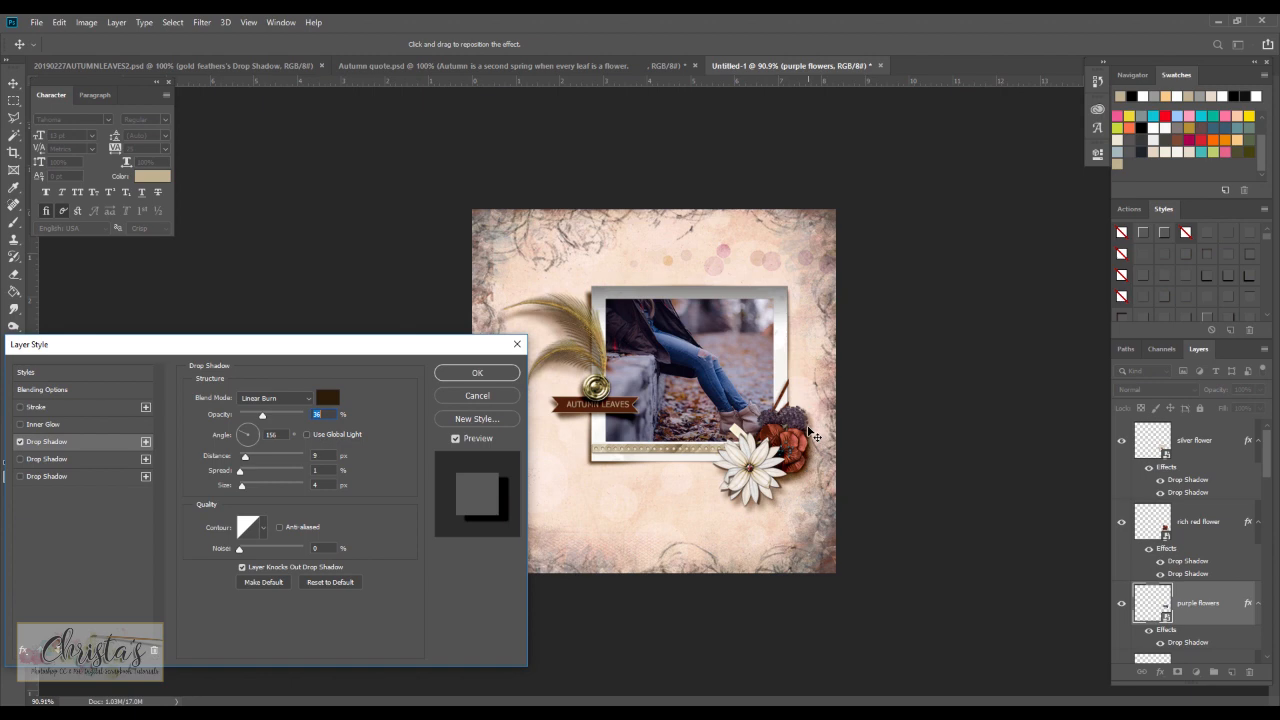
{"action": "left_click", "coordinate": [459, 375]}
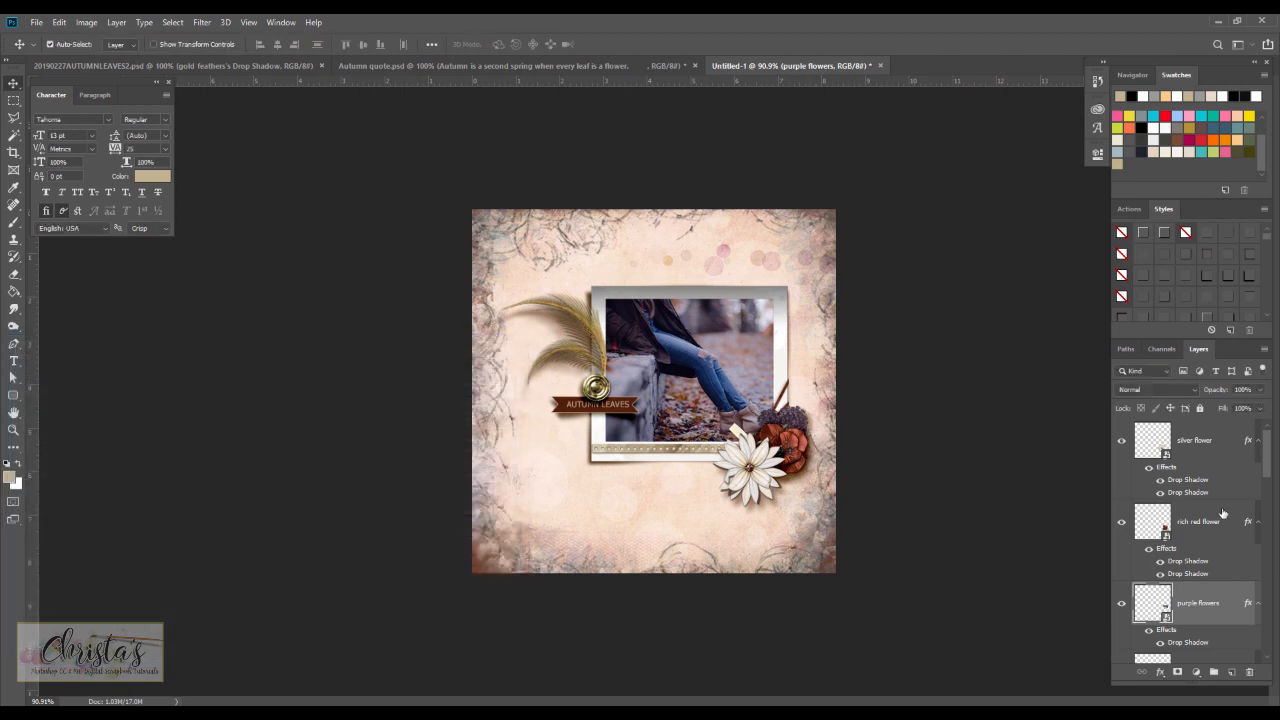
- Duplicate the purple flowers layer, rotate the duplicate to about 137° and place it behind the red flower's lower edge
{"action": "right_click", "coordinate": [1208, 606]}
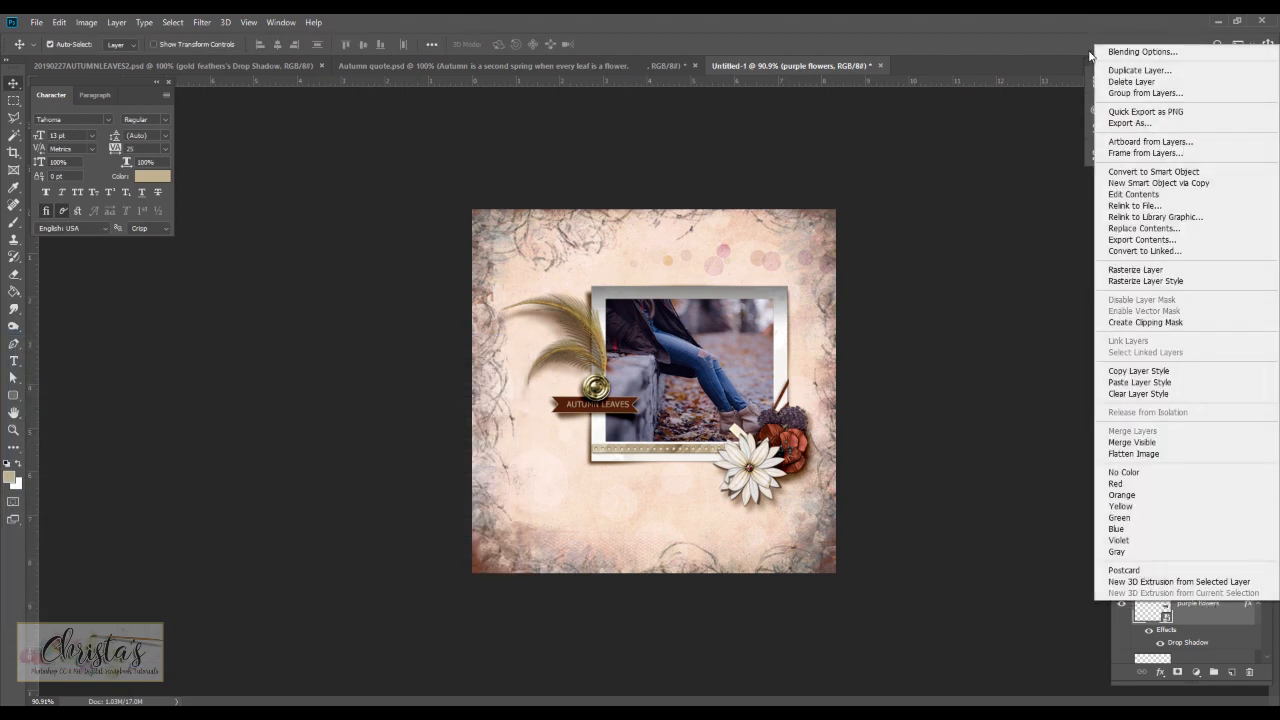
{"action": "left_click", "coordinate": [1131, 72]}
{"action": "left_click", "coordinate": [750, 206]}
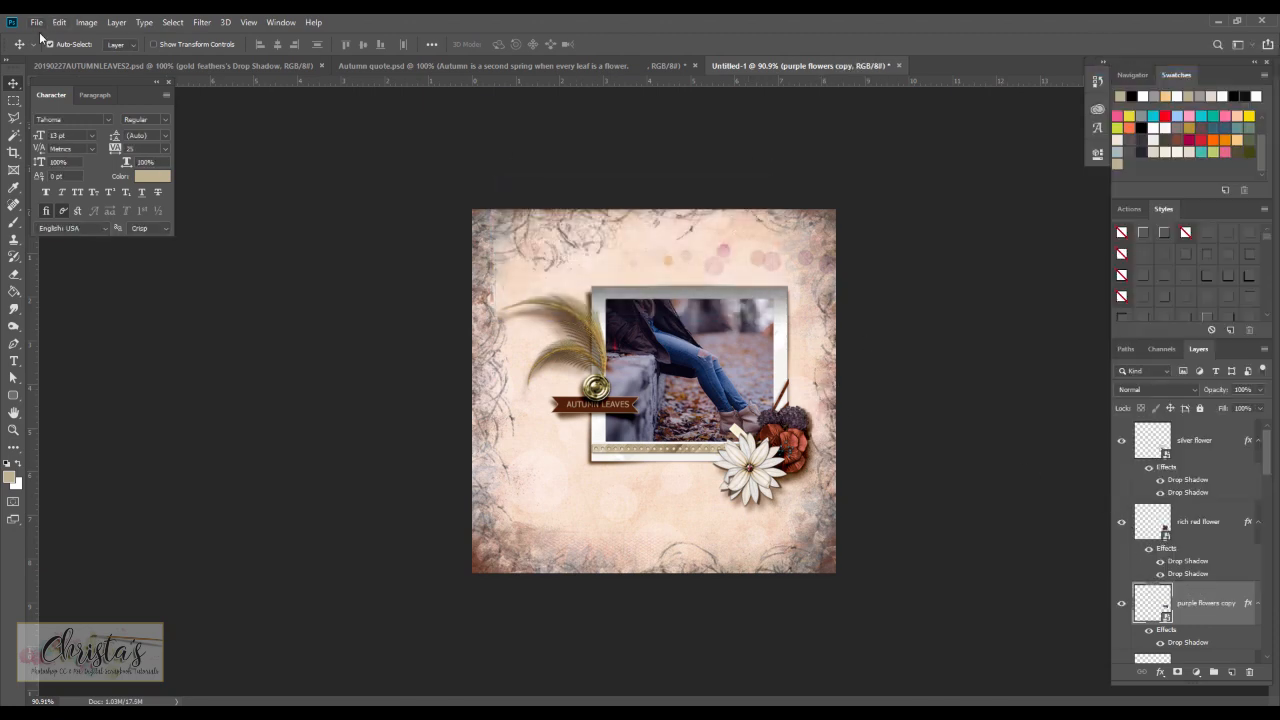
{"action": "left_click", "coordinate": [59, 22]}
{"action": "mouse_move", "coordinate": [135, 338]}
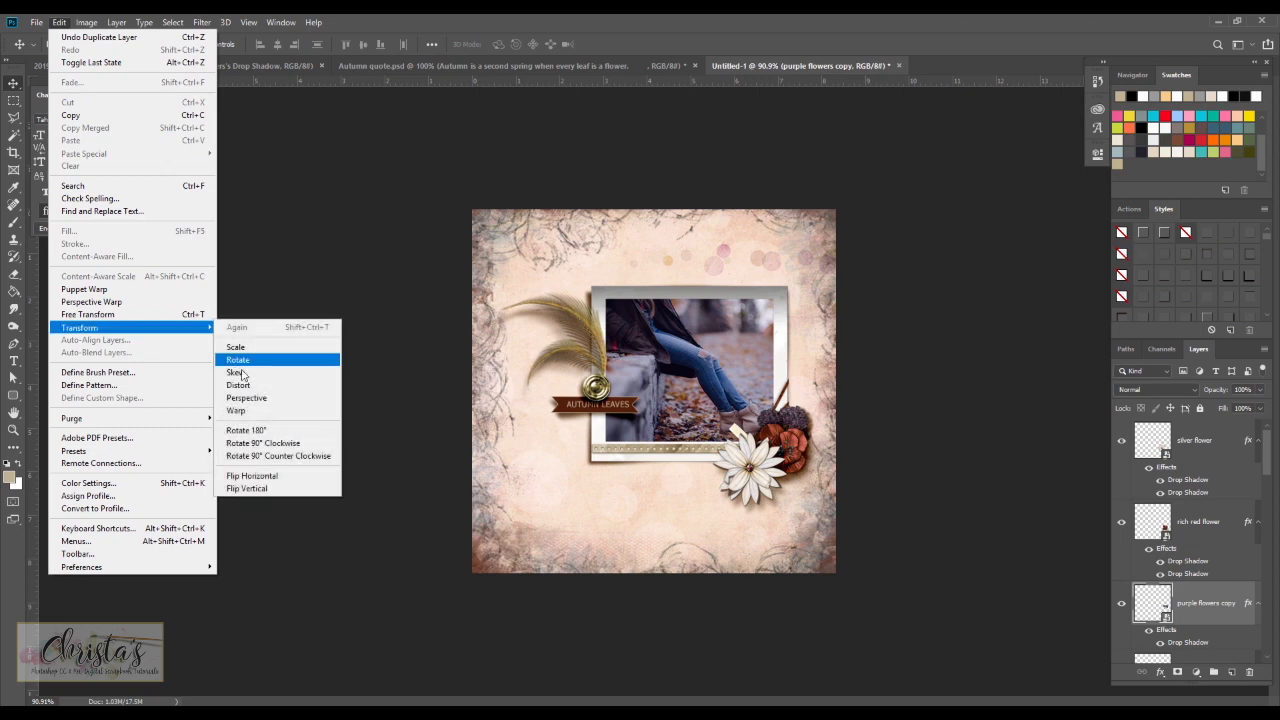
{"action": "left_click", "coordinate": [257, 366]}
{"action": "left_click_drag", "start_coordinate": [825, 346], "coordinate": [883, 465]}
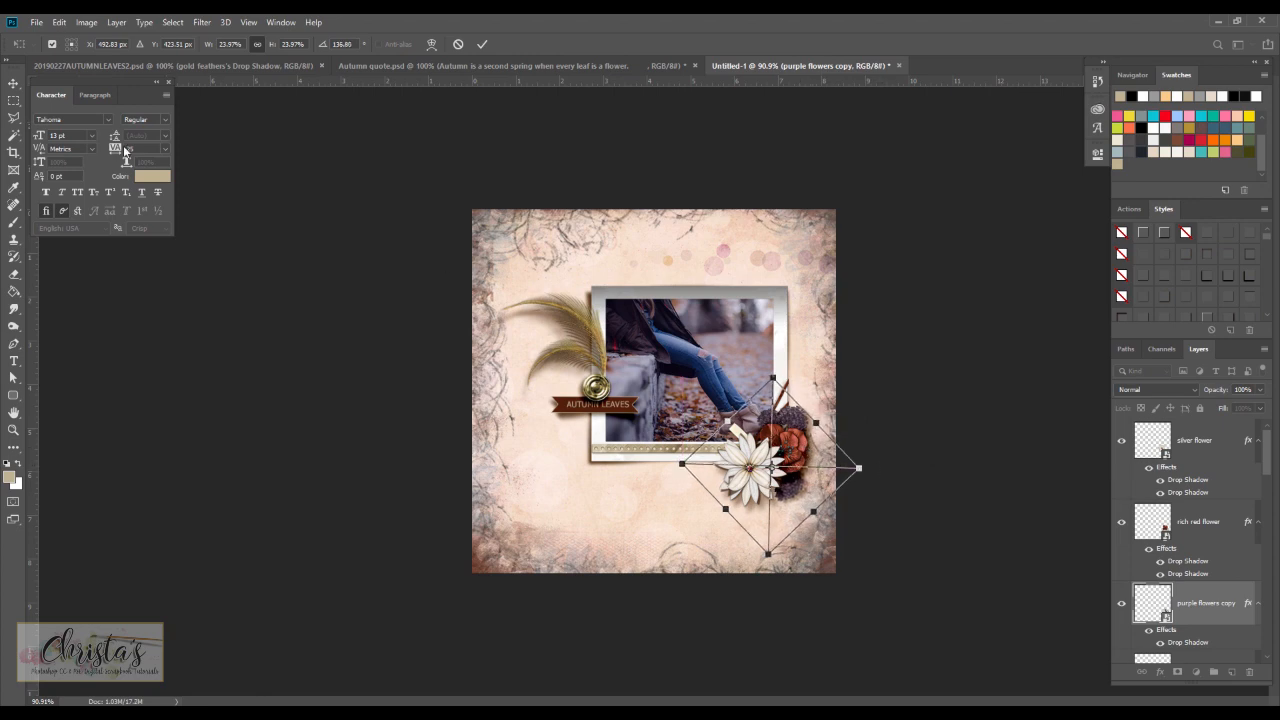
{"action": "left_click", "coordinate": [14, 83]}
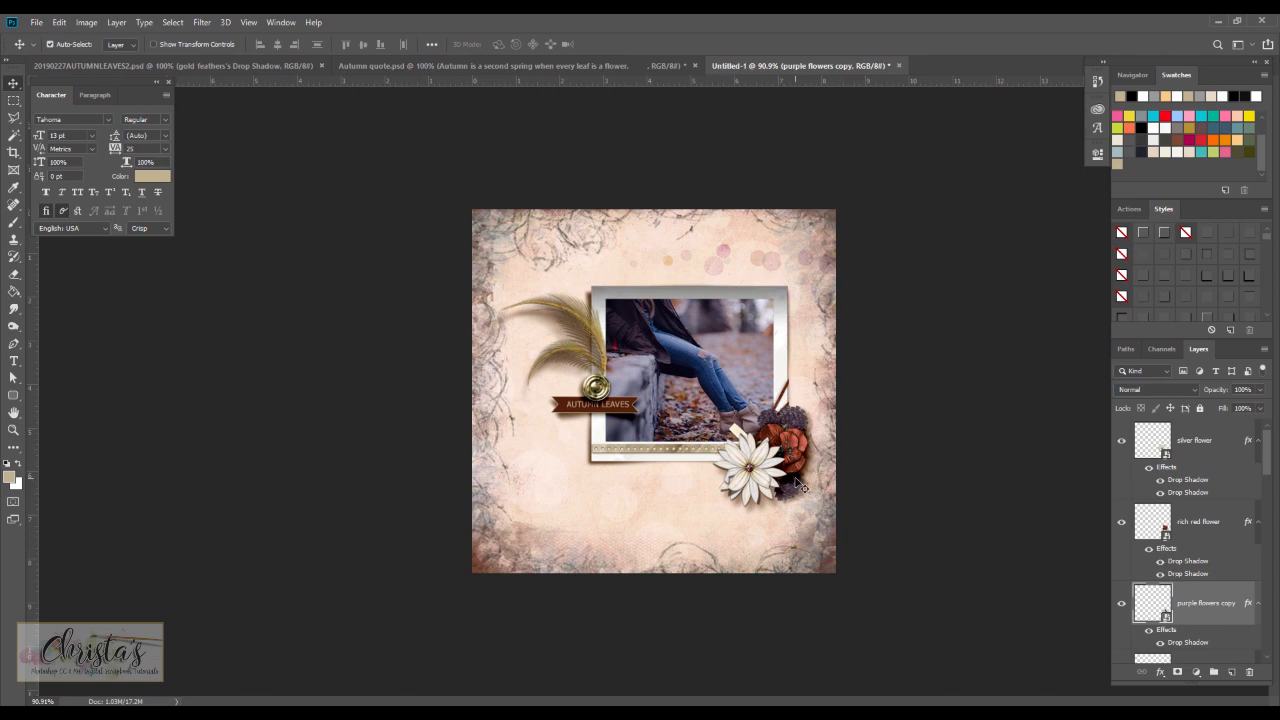
- Duplicate the lower purple flowers, rotate the new copy to about -46° and position it behind the silver flower's left petals
{"action": "right_click", "coordinate": [1198, 607]}
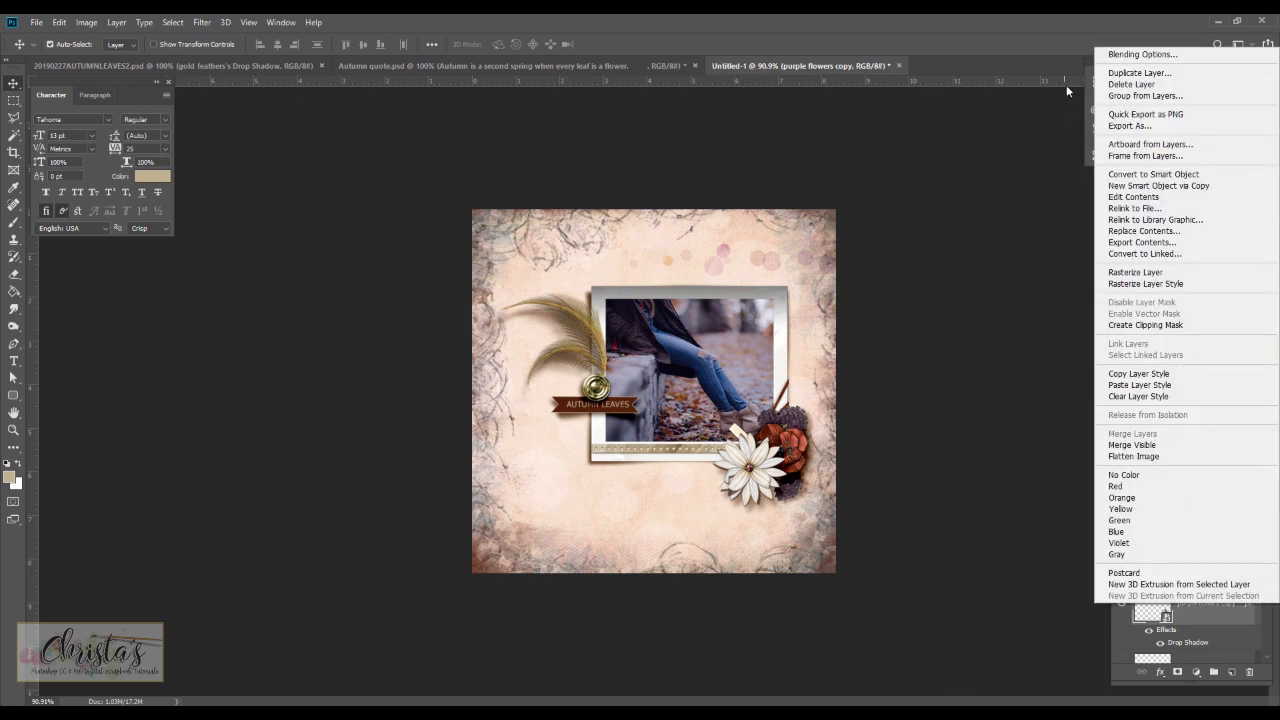
{"action": "left_click", "coordinate": [1138, 74]}
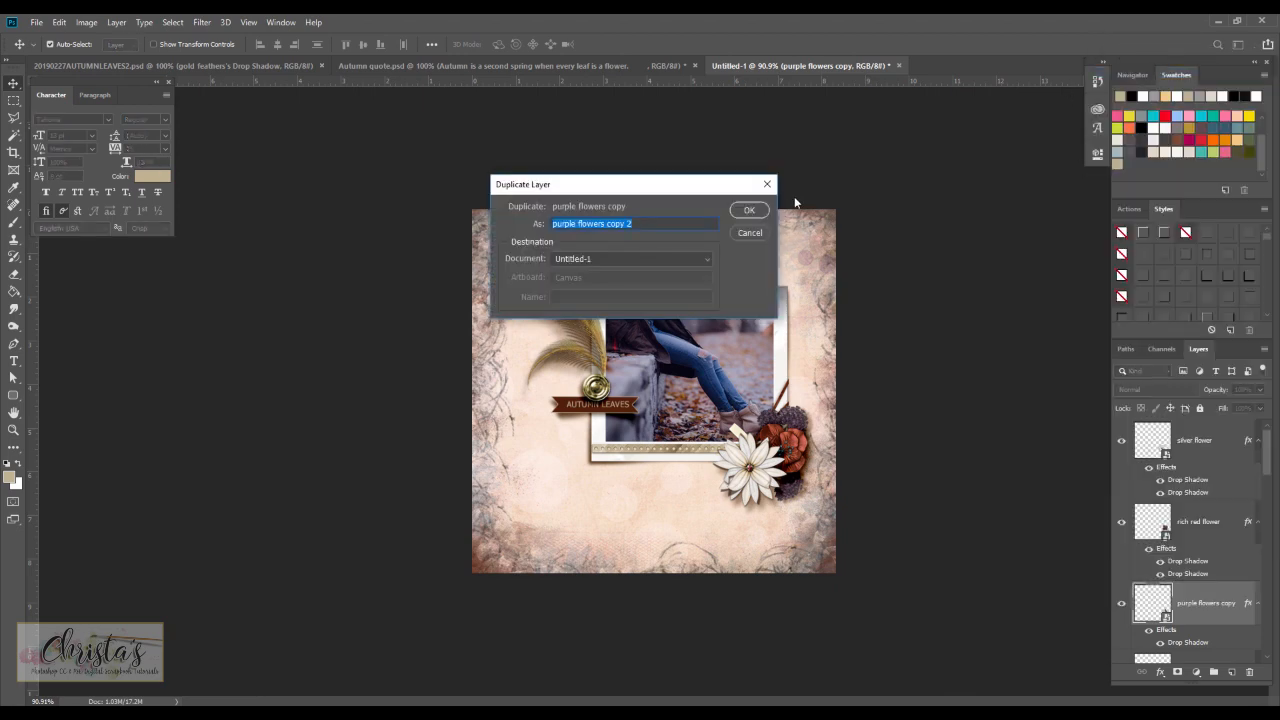
{"action": "left_click", "coordinate": [749, 210]}
{"action": "left_click_drag", "start_coordinate": [776, 490], "coordinate": [734, 474]}
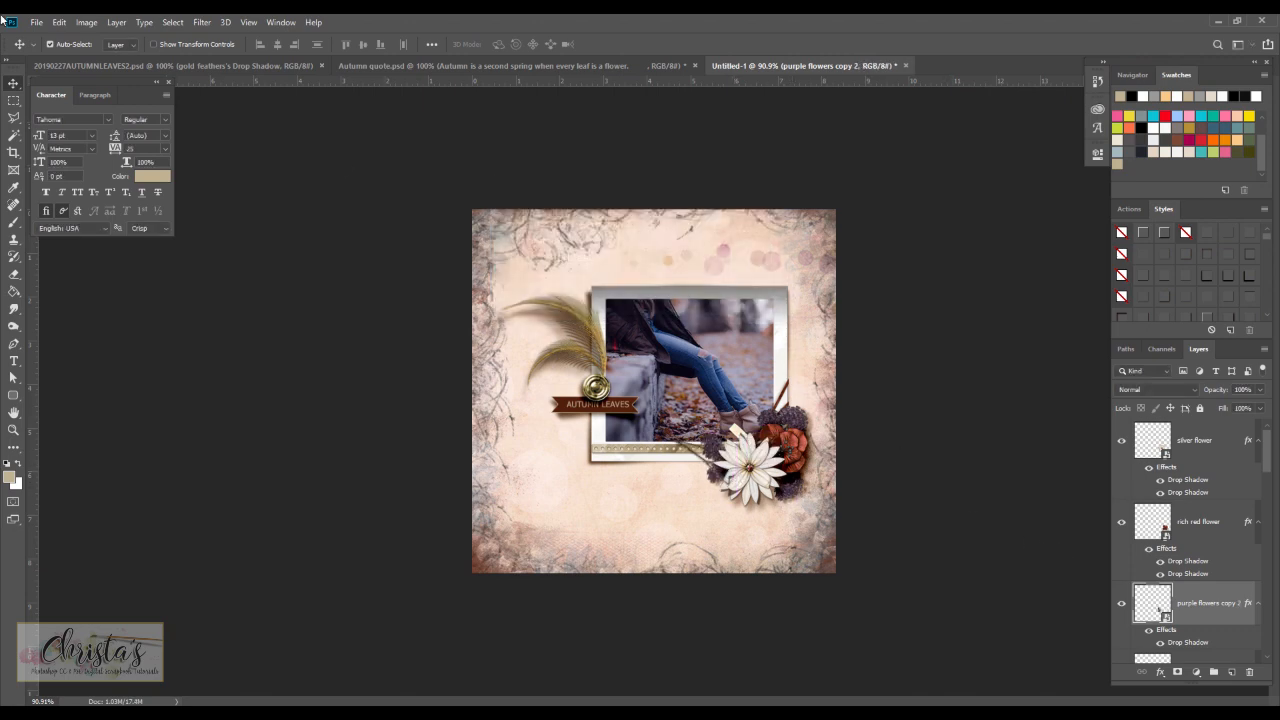
{"action": "left_click", "coordinate": [59, 22]}
{"action": "mouse_move", "coordinate": [150, 327]}
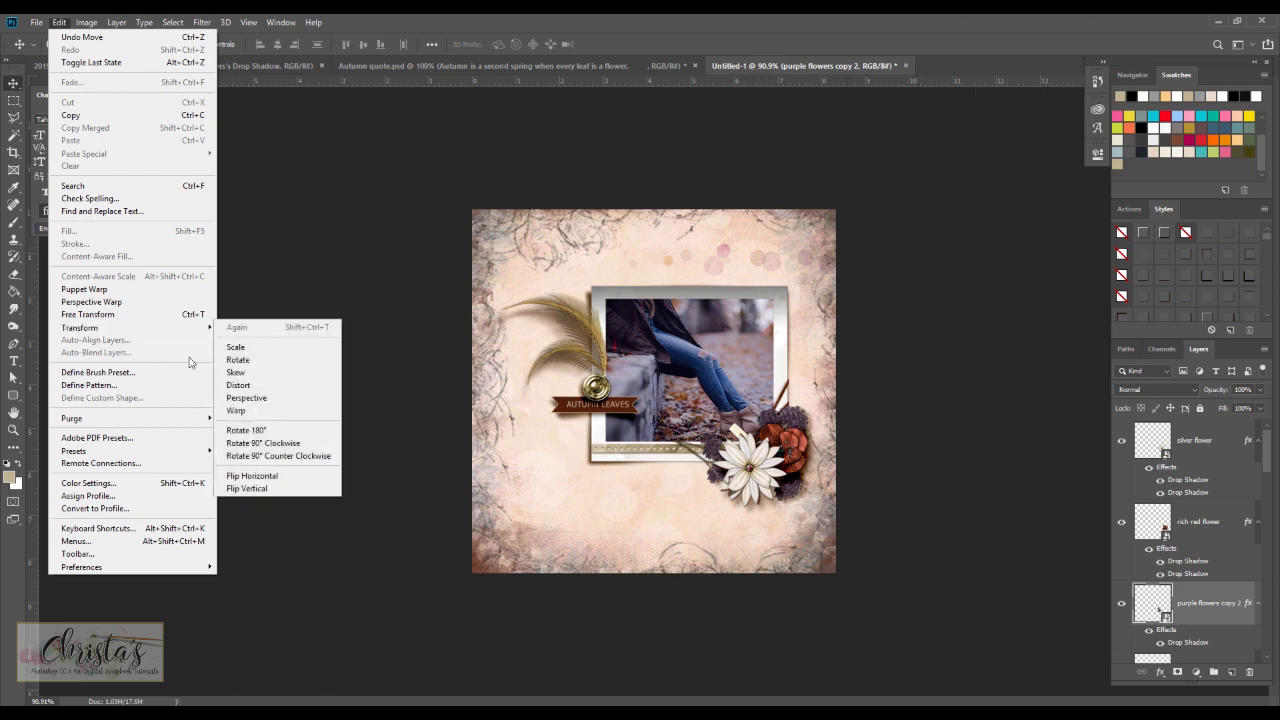
{"action": "left_click", "coordinate": [250, 362]}
{"action": "left_click_drag", "start_coordinate": [700, 540], "coordinate": [768, 512]}
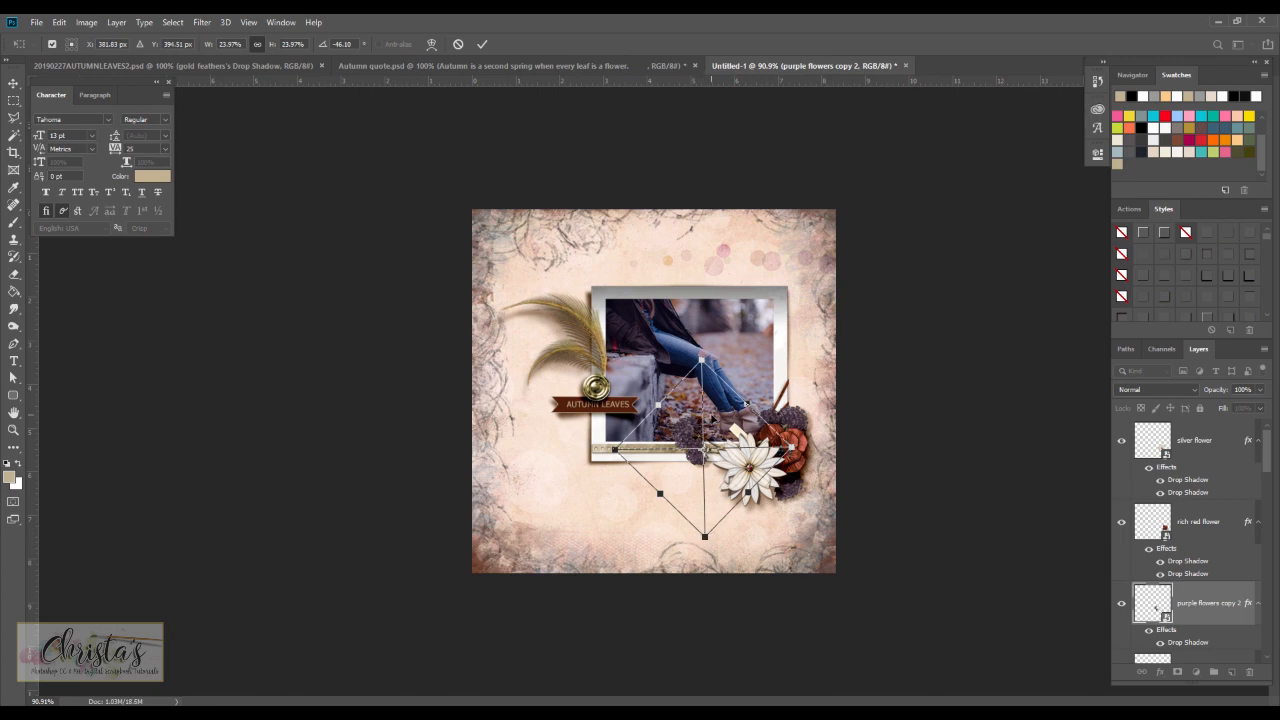
{"action": "left_click_drag", "start_coordinate": [716, 428], "coordinate": [733, 454]}
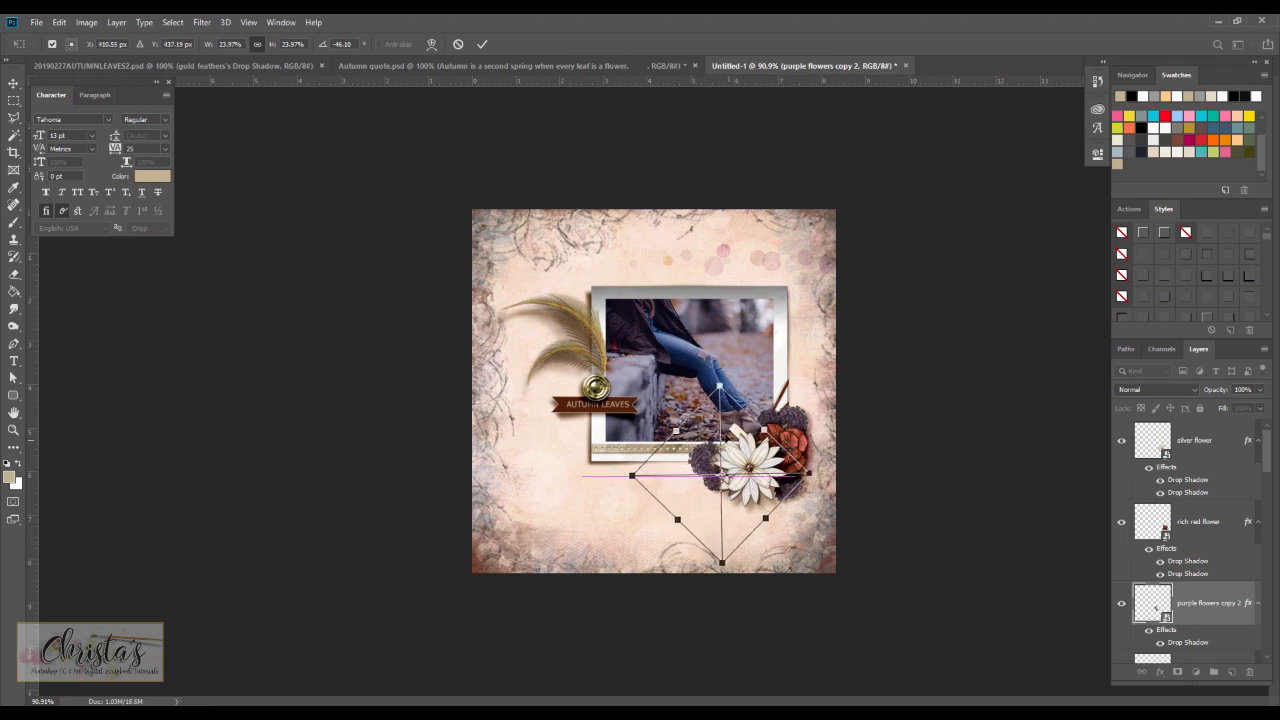
- Scale the second purple flowers copy up to about 30% and keep it tucked behind the silver flower
{"action": "left_click", "coordinate": [59, 22]}
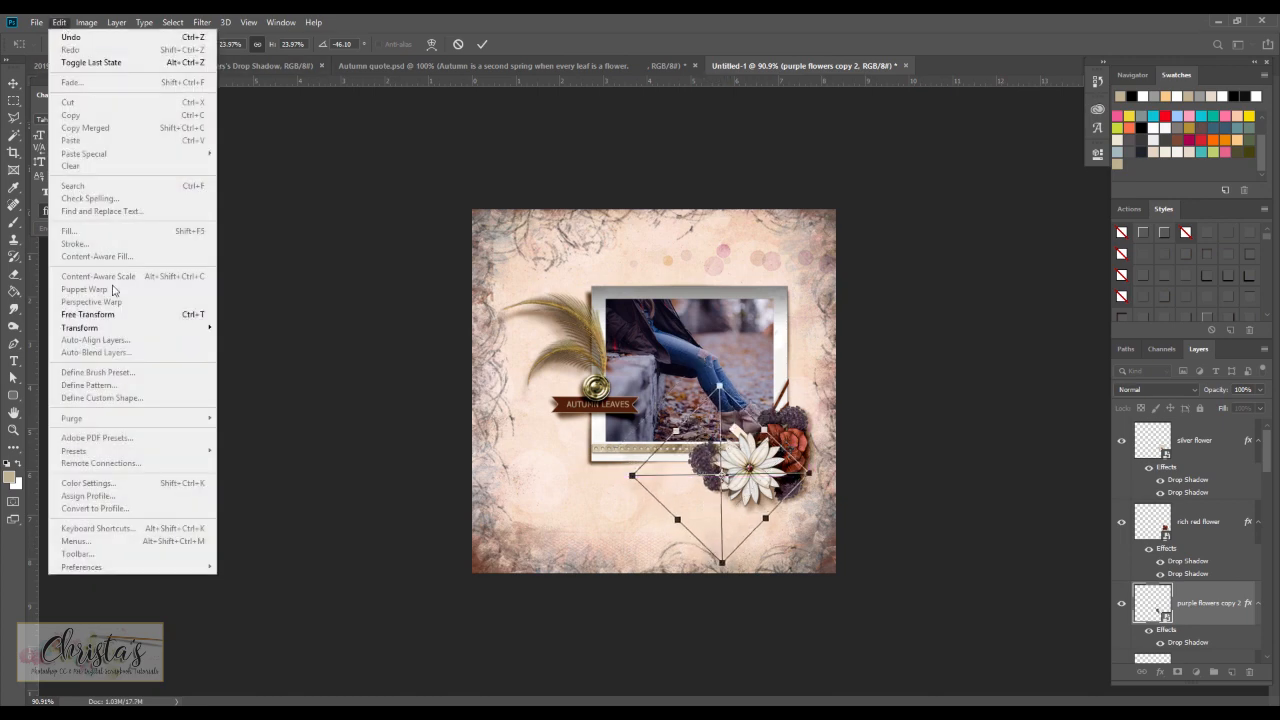
{"action": "mouse_move", "coordinate": [128, 327]}
{"action": "left_click", "coordinate": [266, 349]}
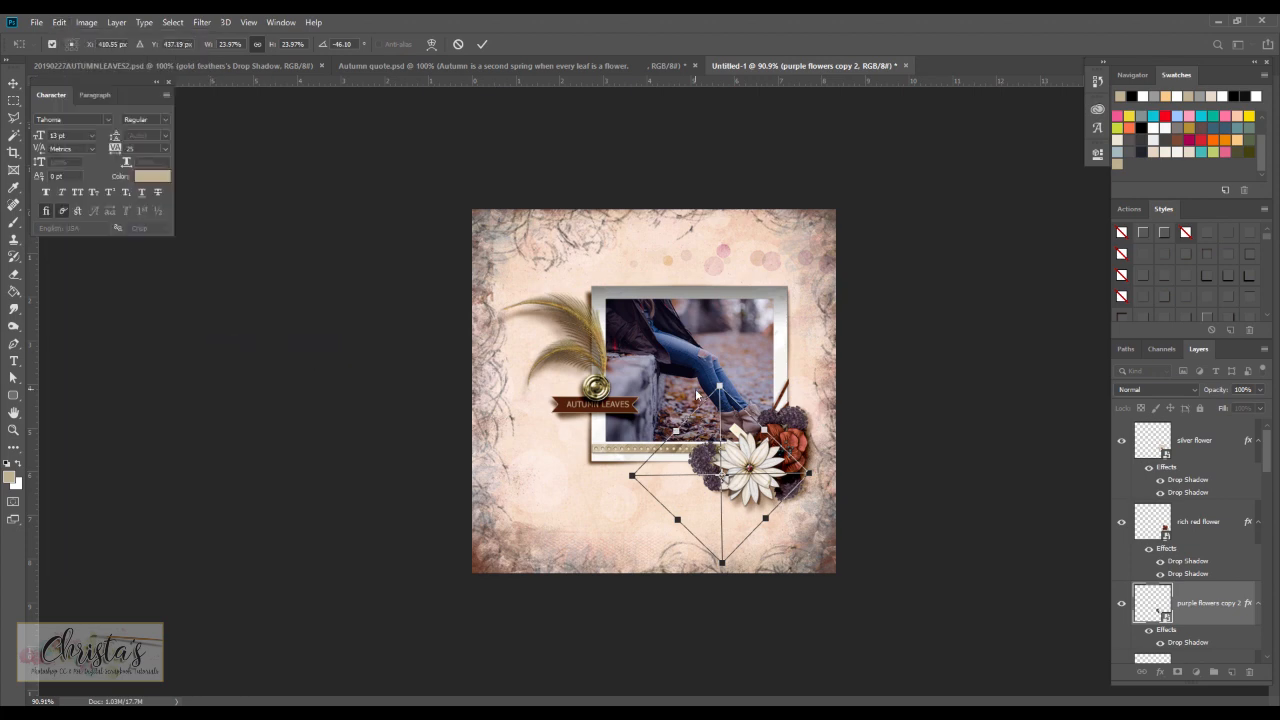
{"action": "left_click_drag", "start_coordinate": [720, 385], "coordinate": [718, 411]}
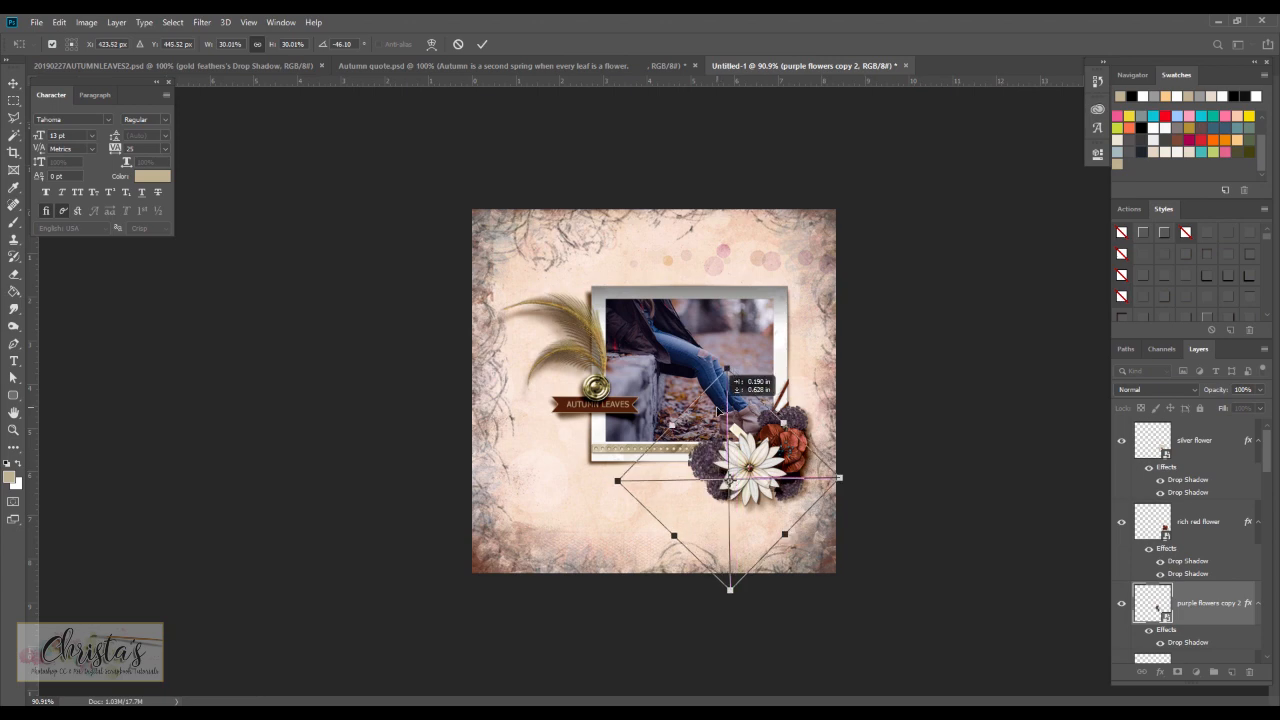
{"action": "key", "text": "Return"}
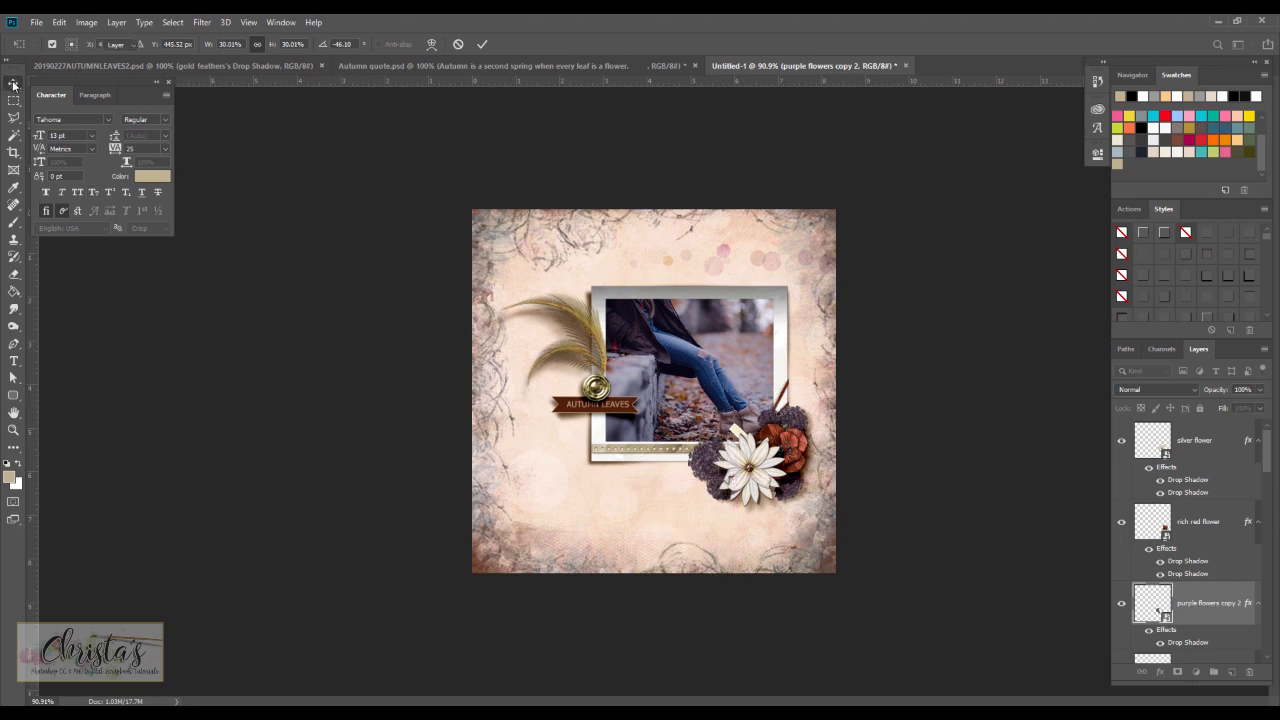
- Set the second purple flowers copy's drop shadow to about 98° and 7 px distance, and add another at -25° and 8 px
{"action": "double_click", "coordinate": [1189, 645]}
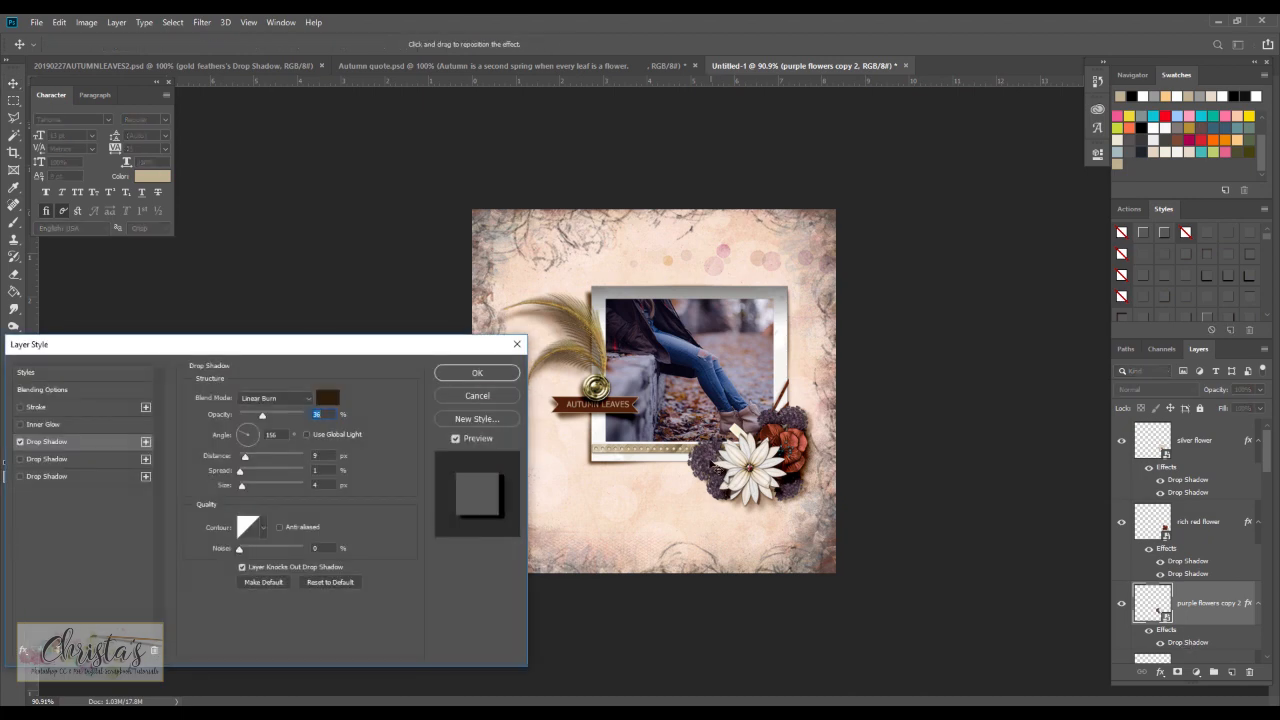
{"action": "left_click_drag", "start_coordinate": [706, 468], "coordinate": [702, 463]}
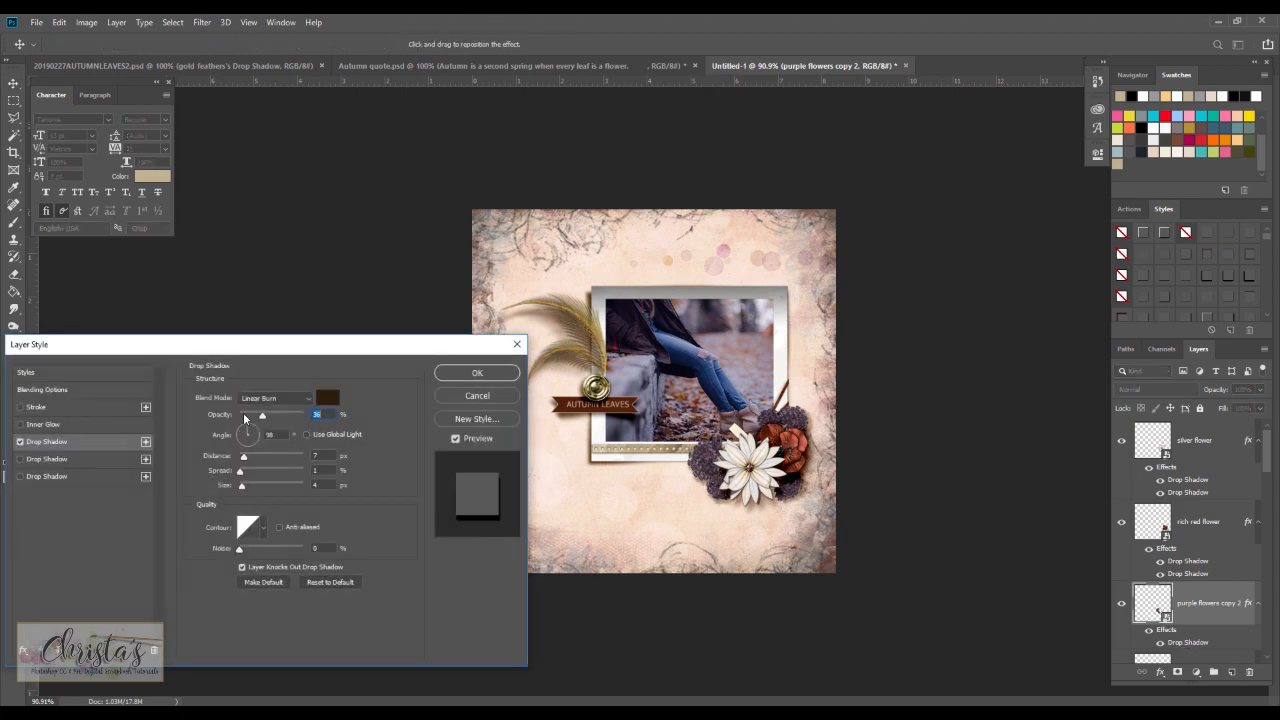
{"action": "left_click", "coordinate": [146, 441]}
{"action": "left_click_drag", "start_coordinate": [728, 484], "coordinate": [721, 478]}
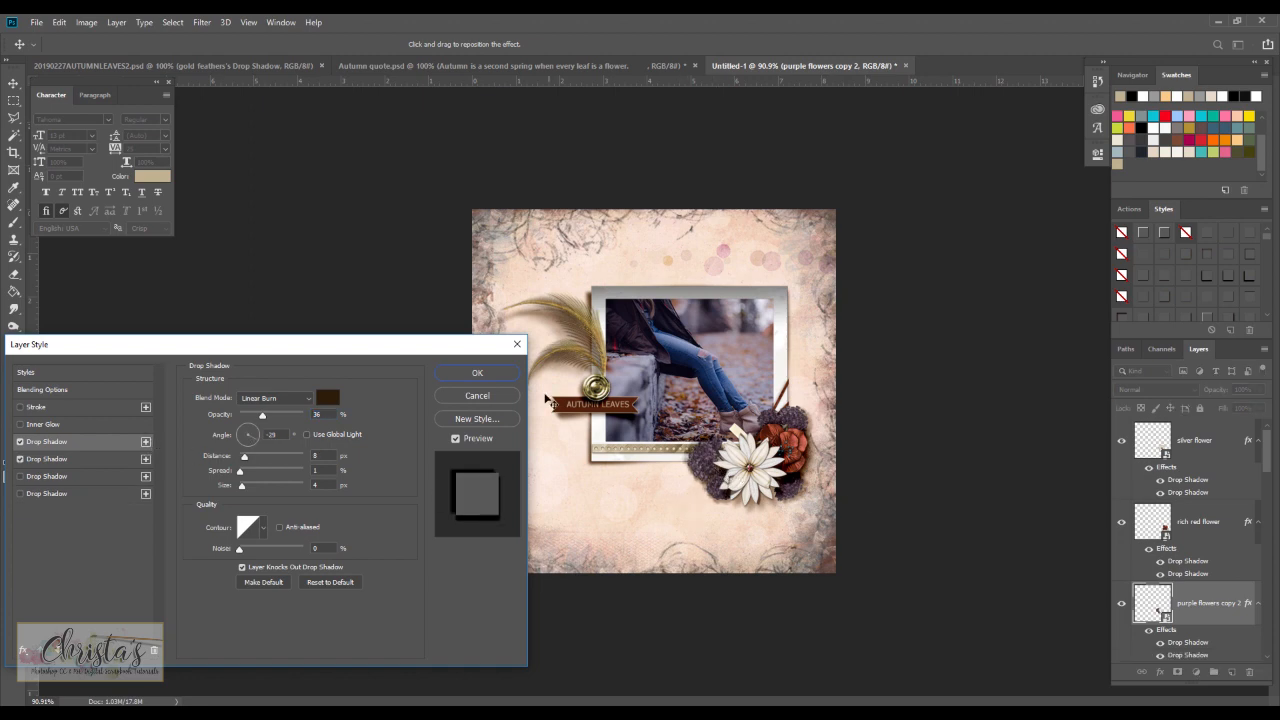
{"action": "left_click", "coordinate": [467, 372]}
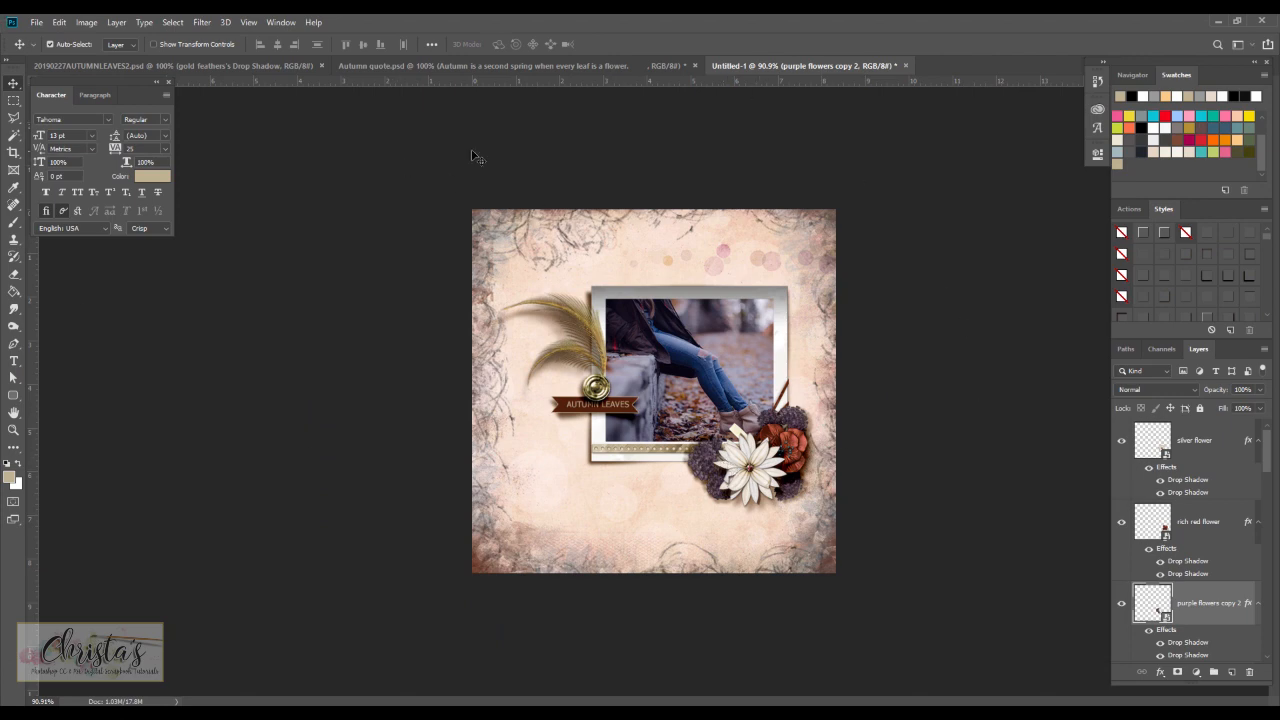
- Copy the full autumn quote with its Albert Camus attribution from the Autumn quote.psd document
{"action": "left_click", "coordinate": [478, 64]}
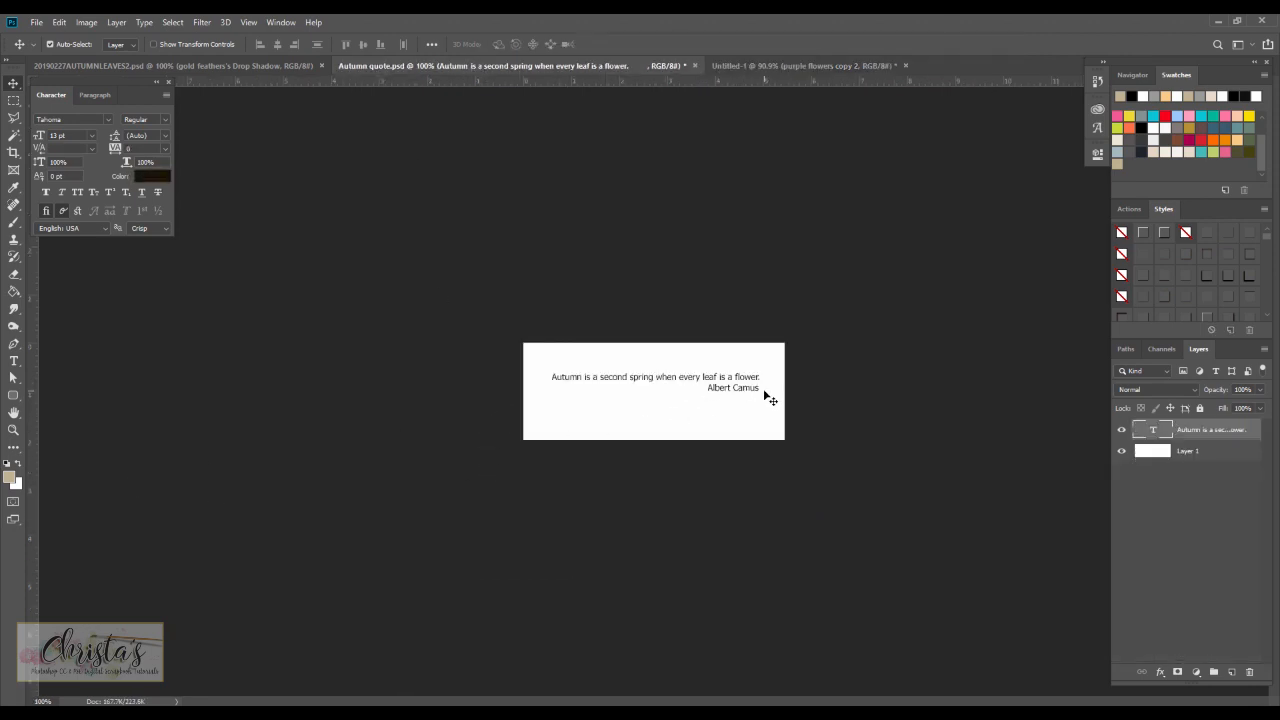
{"action": "left_click", "coordinate": [13, 360]}
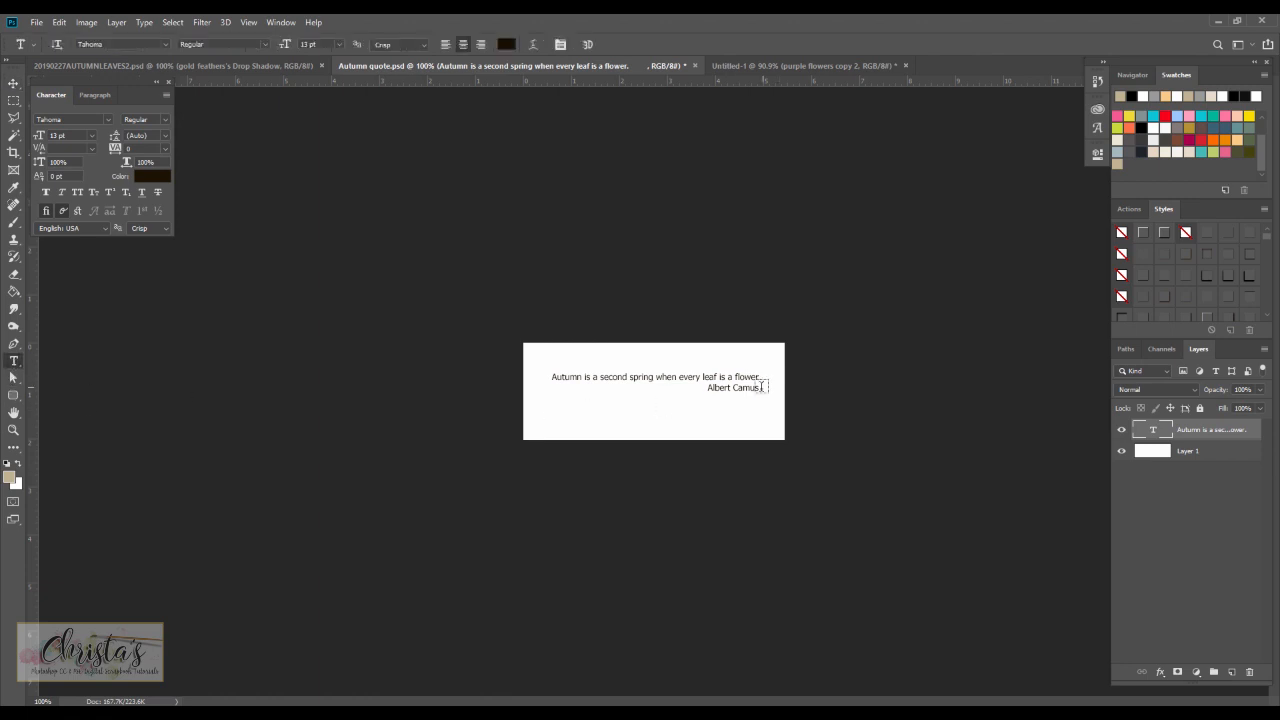
{"action": "left_click_drag", "start_coordinate": [762, 387], "coordinate": [520, 366]}
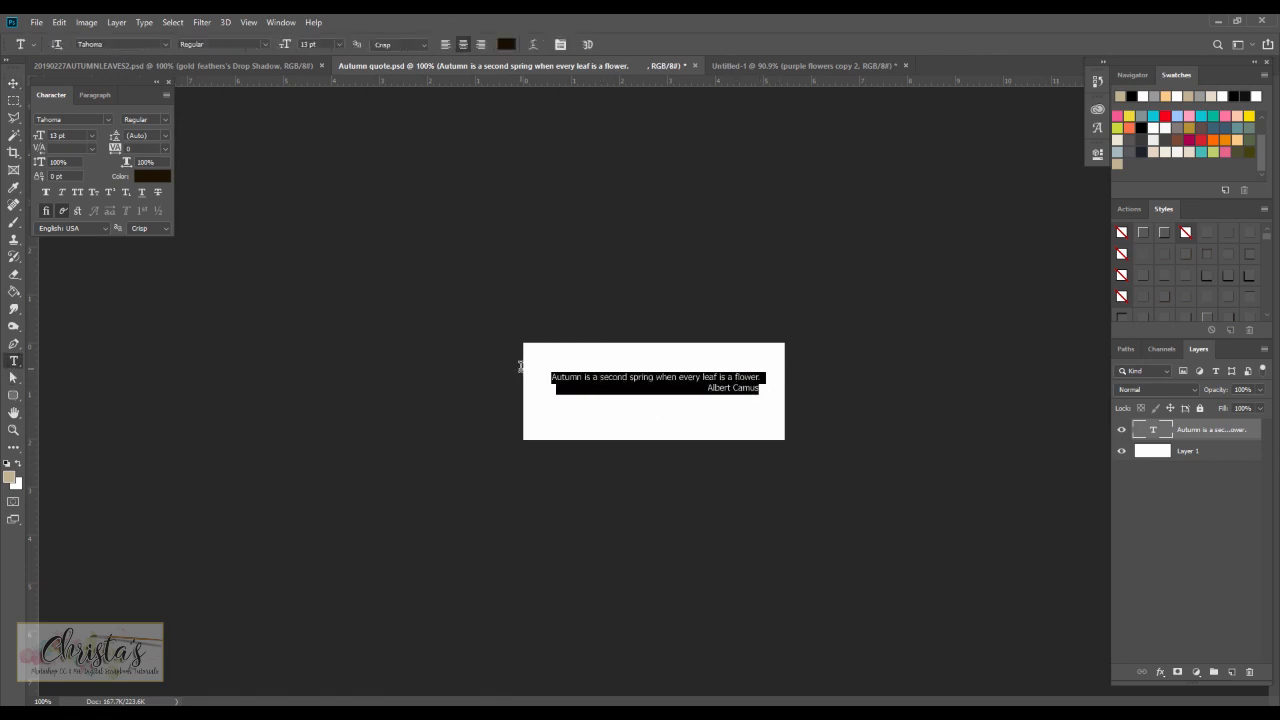
{"action": "right_click", "coordinate": [582, 376]}
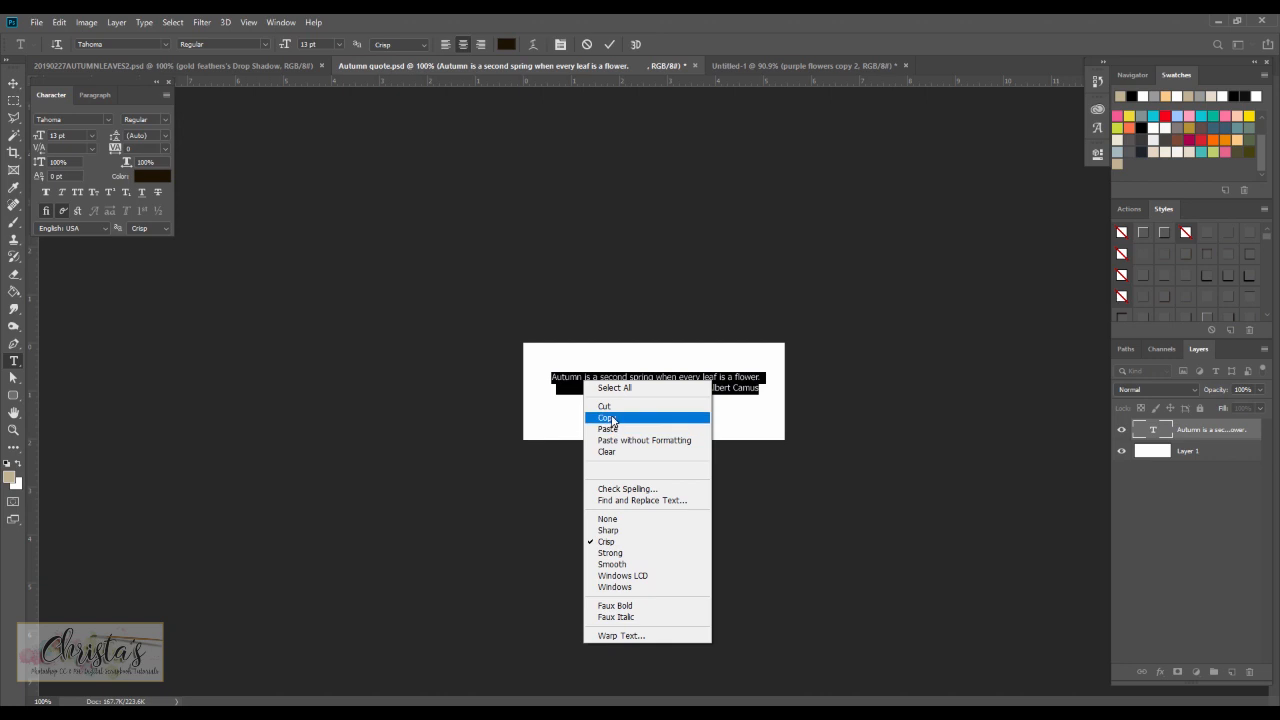
{"action": "left_click", "coordinate": [612, 420]}
- Paste the copied quote as a new text layer below the photo frame in the Untitled-1 document
{"action": "left_click", "coordinate": [270, 67]}
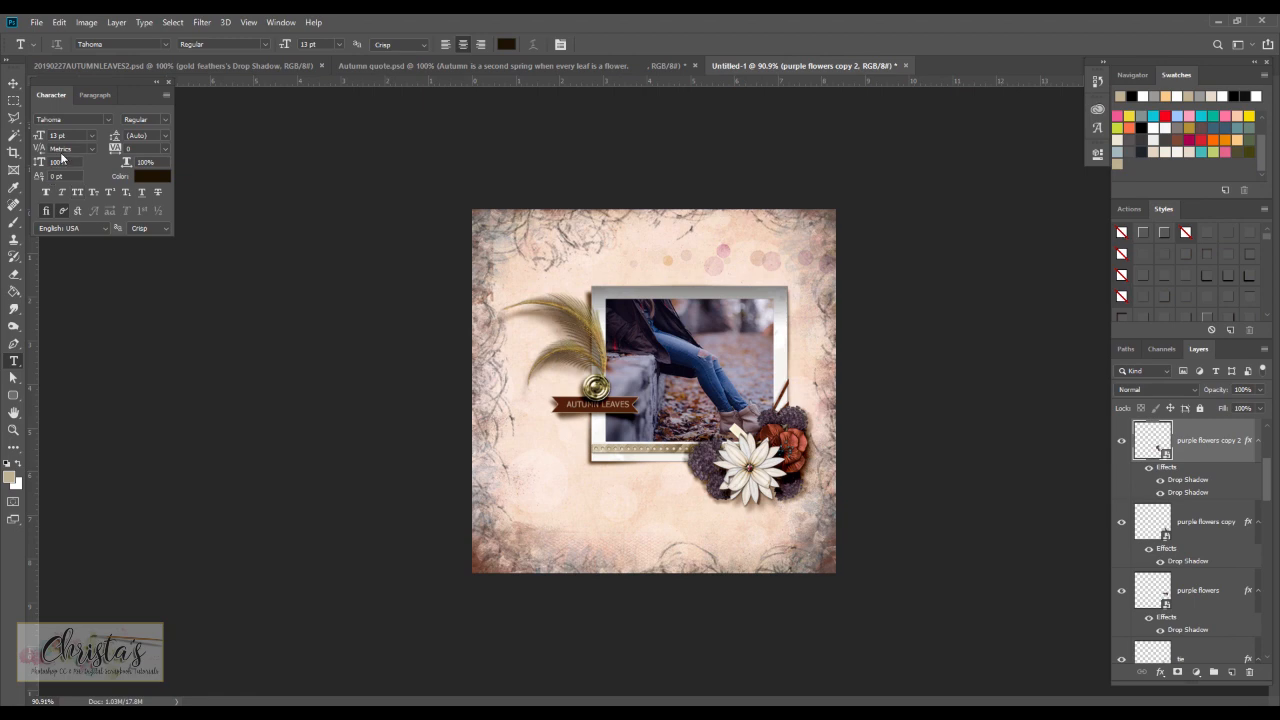
{"action": "left_click", "coordinate": [585, 492]}
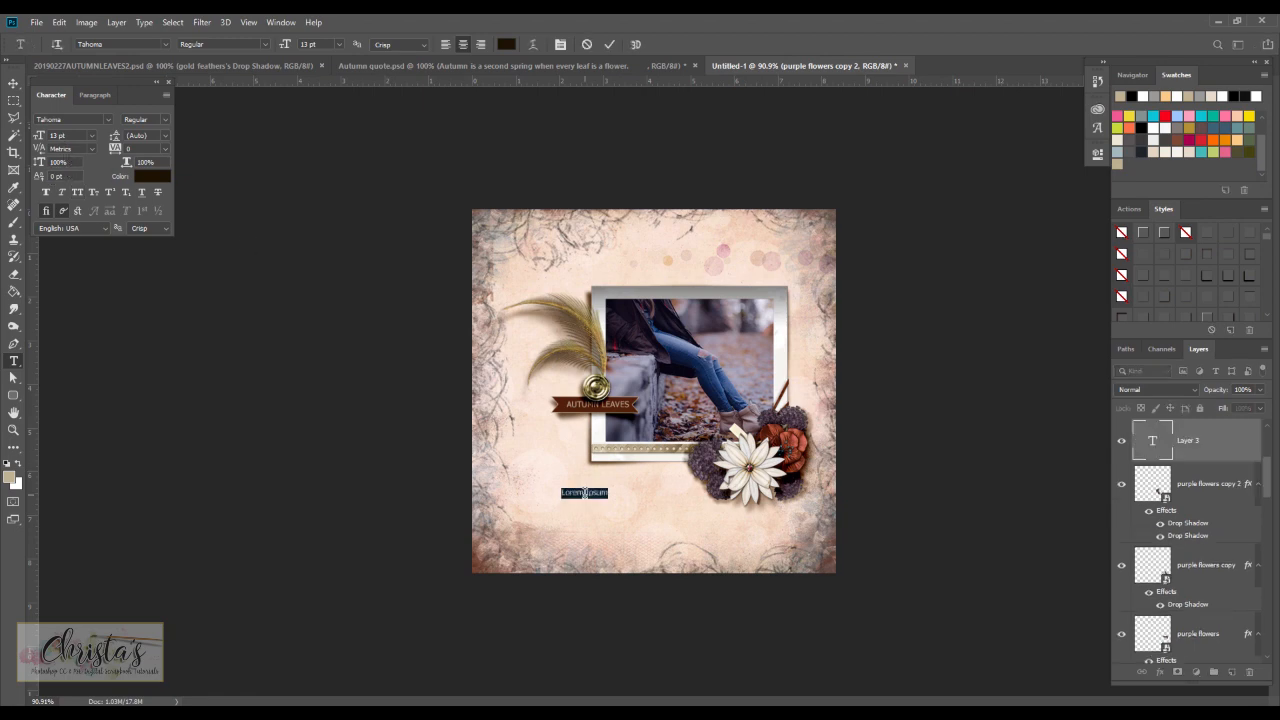
{"action": "right_click", "coordinate": [585, 492]}
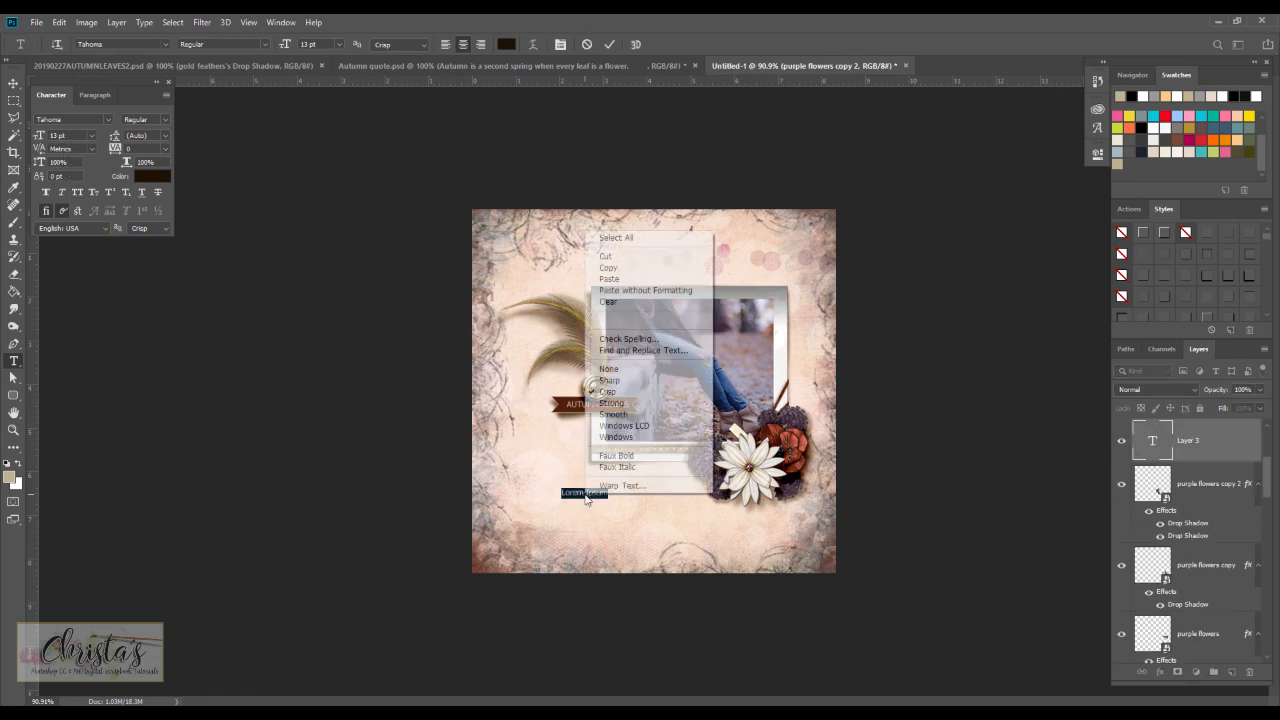
{"action": "left_click", "coordinate": [621, 281]}
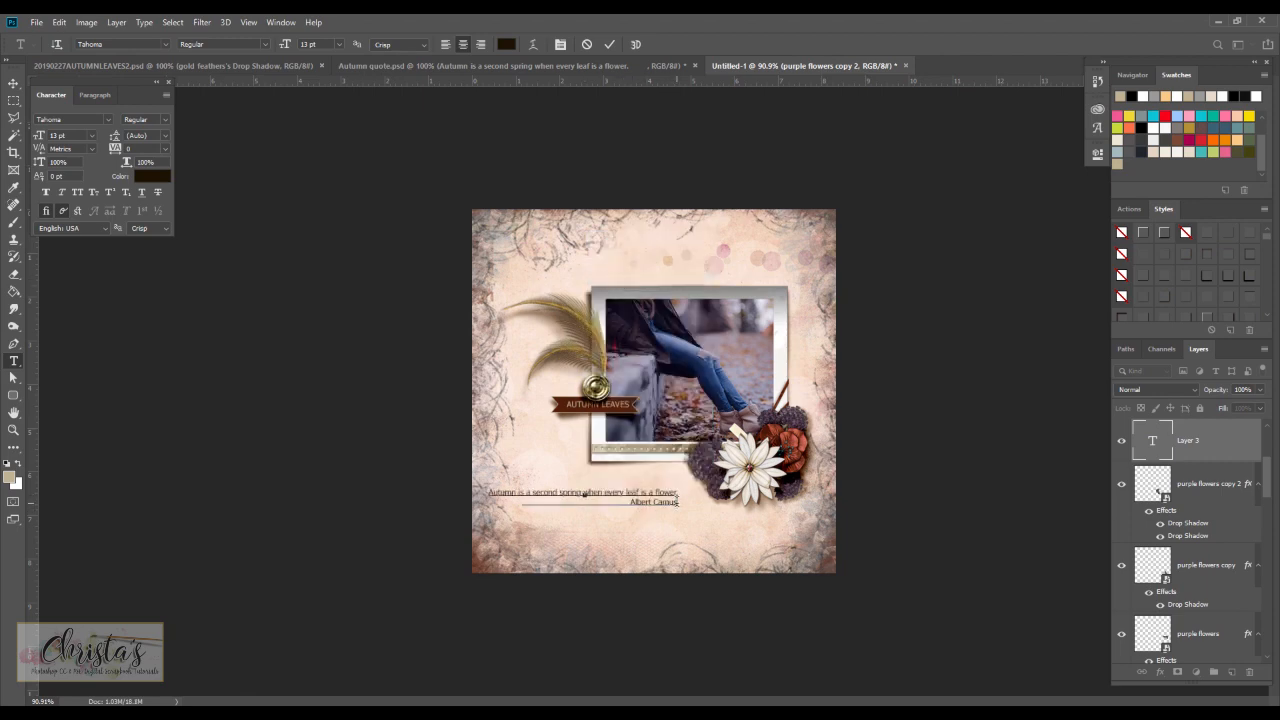
- Recolour the whole quote to #9b8e74 and move it below the frame, just under the flower cluster
{"action": "left_click_drag", "start_coordinate": [677, 502], "coordinate": [478, 481]}
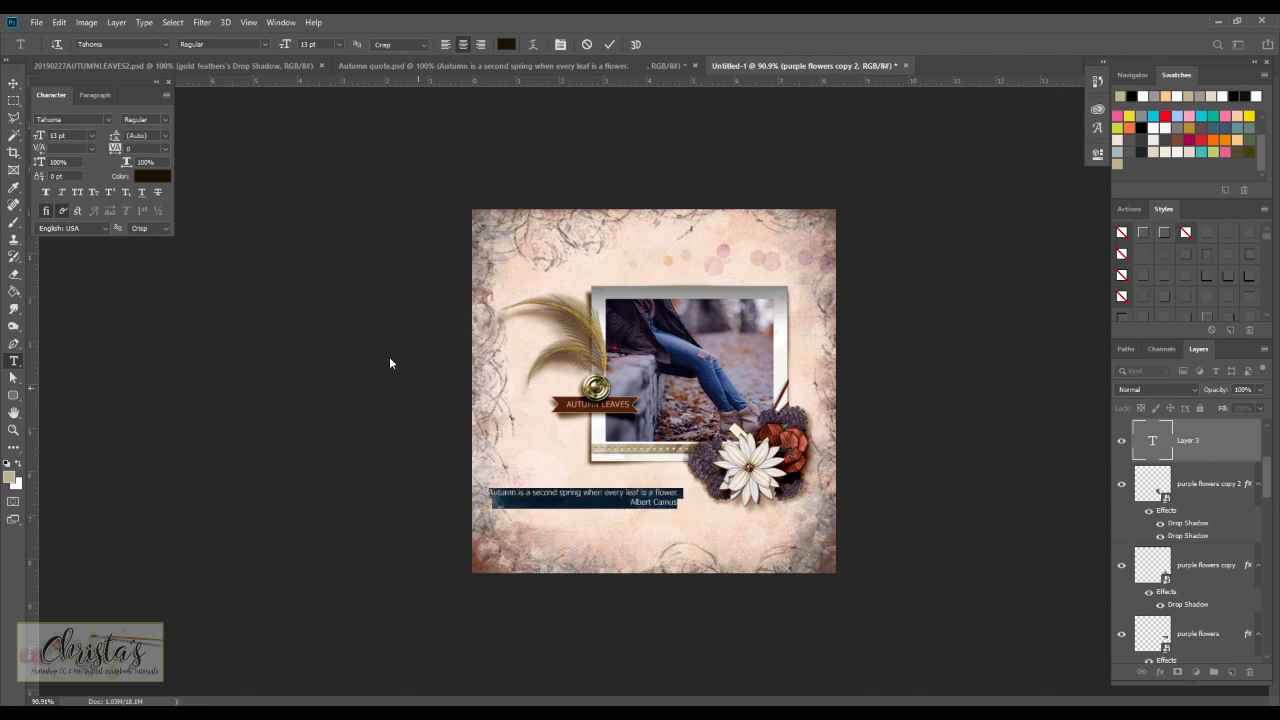
{"action": "left_click", "coordinate": [160, 177]}
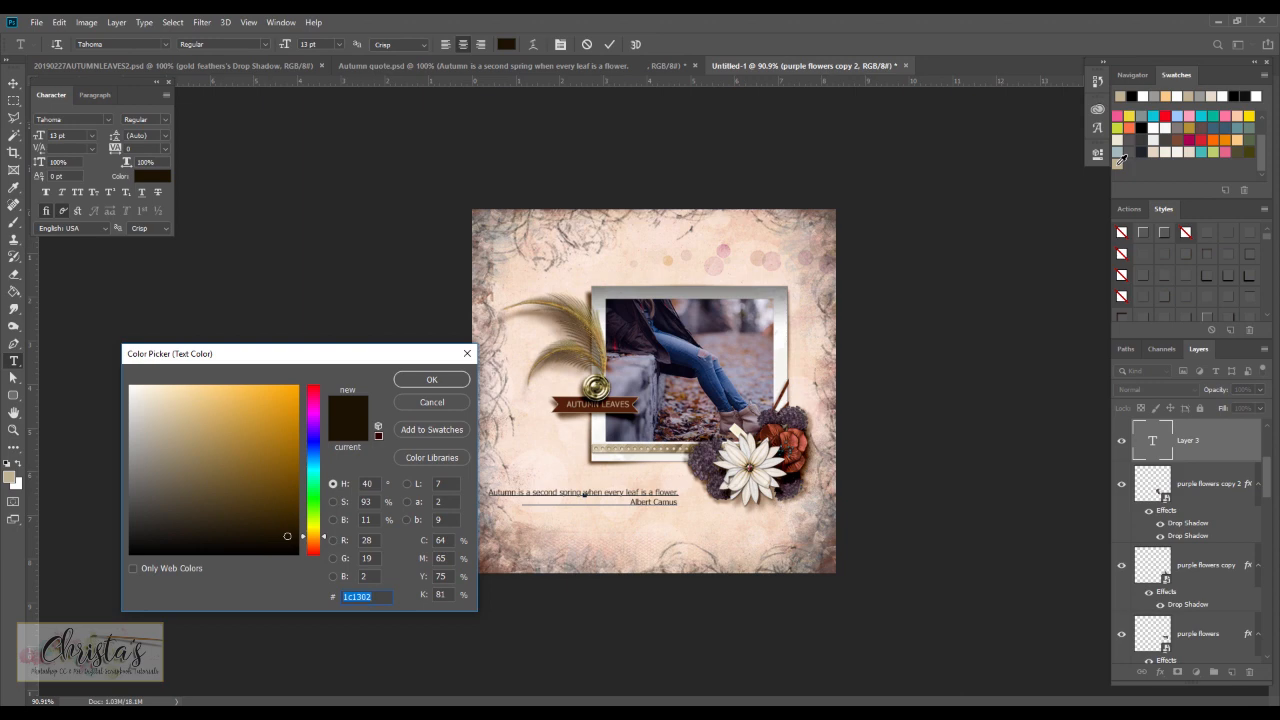
{"action": "left_click", "coordinate": [1119, 157]}
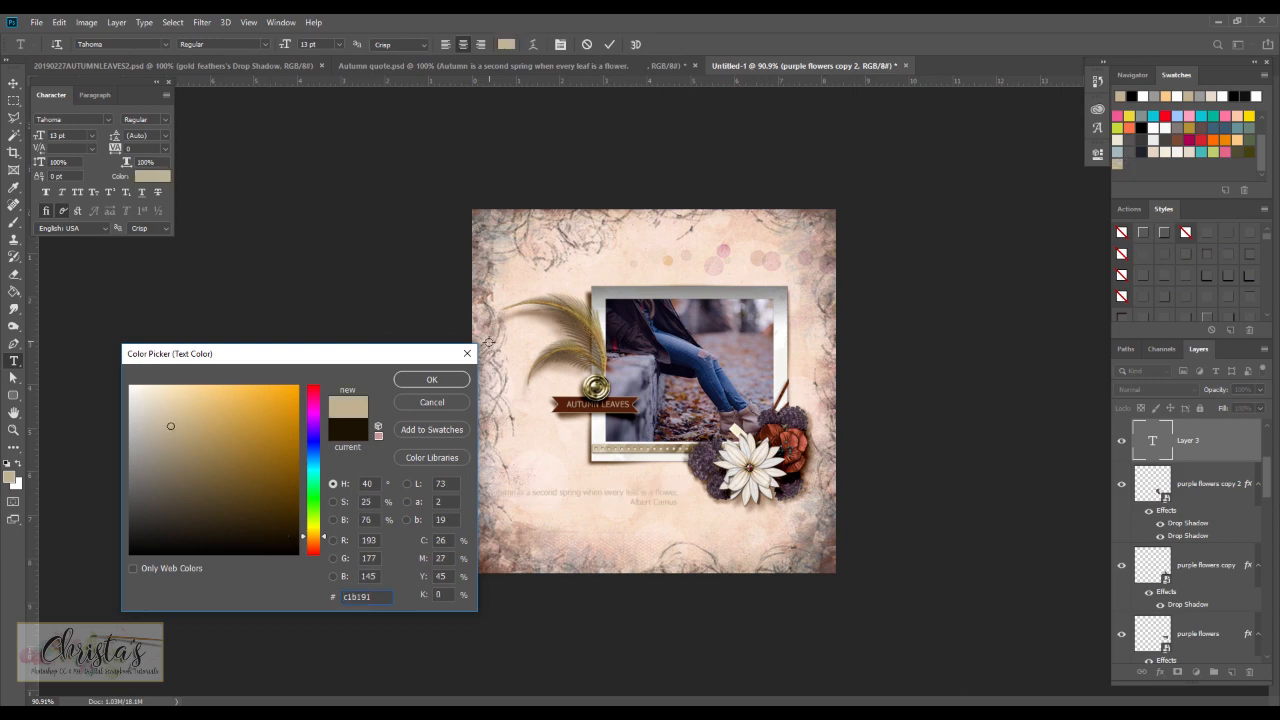
{"action": "left_click", "coordinate": [171, 452]}
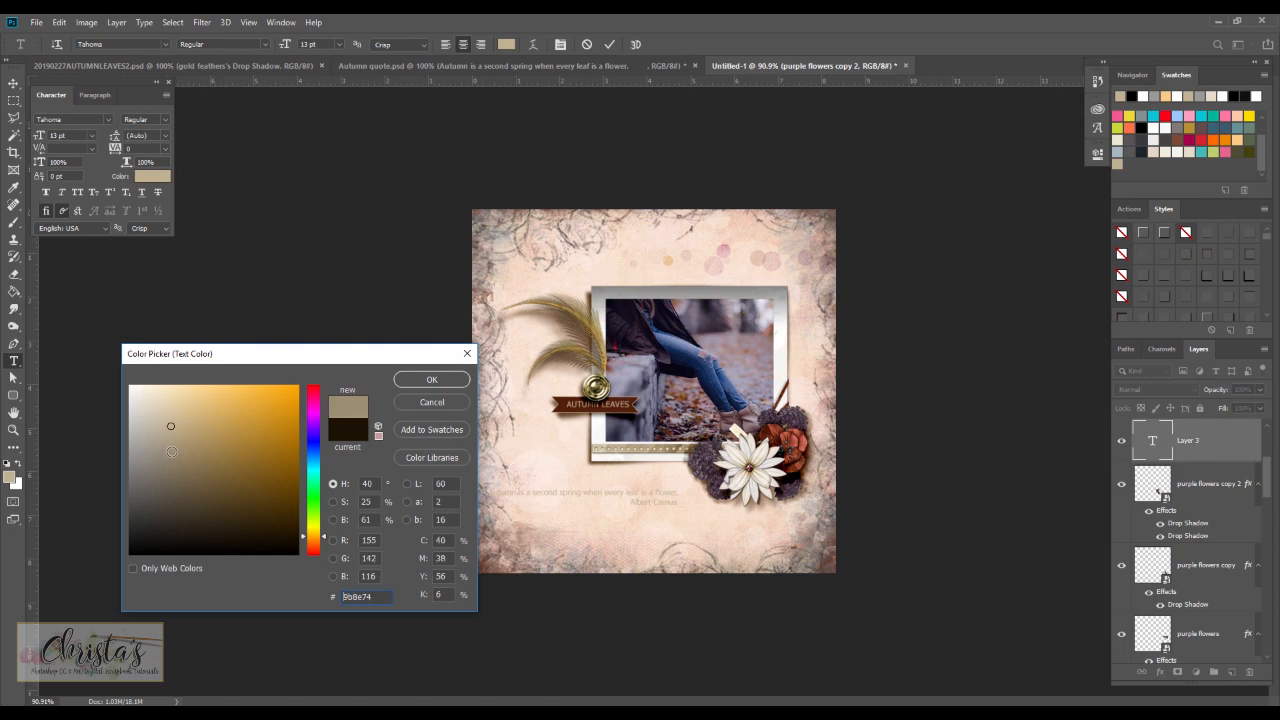
{"action": "left_click", "coordinate": [425, 380]}
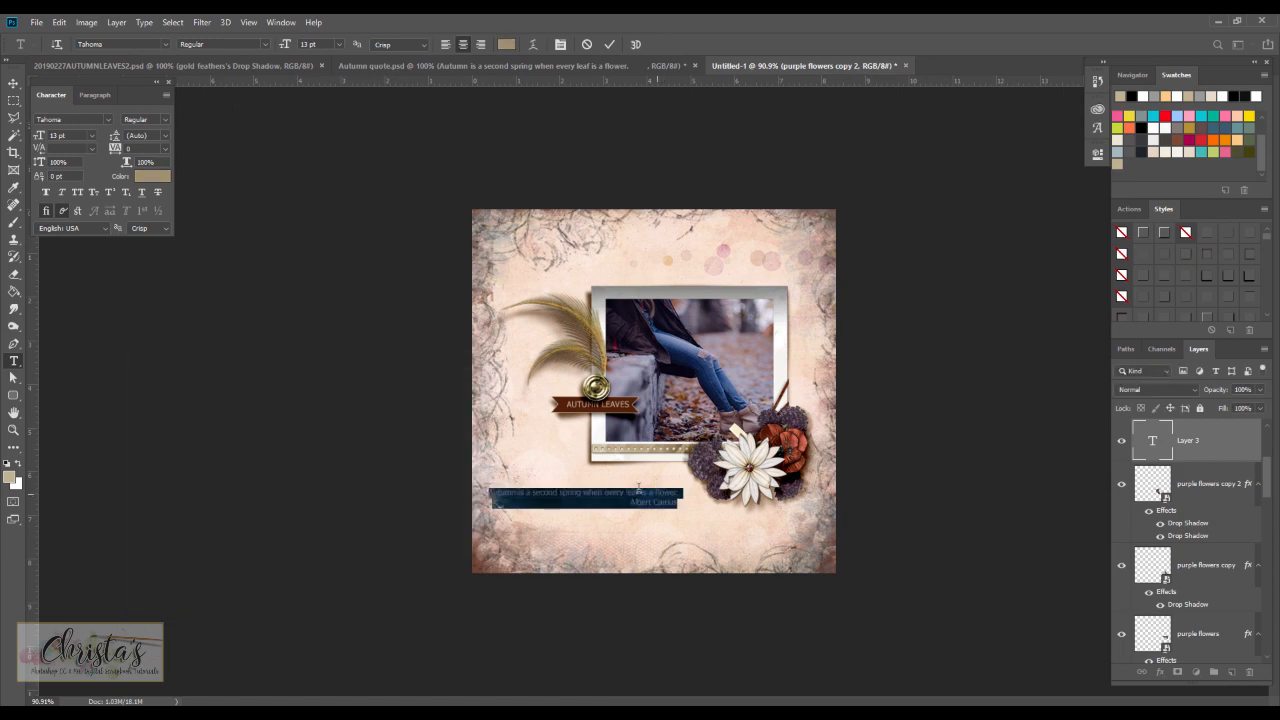
{"action": "left_click", "coordinate": [14, 83]}
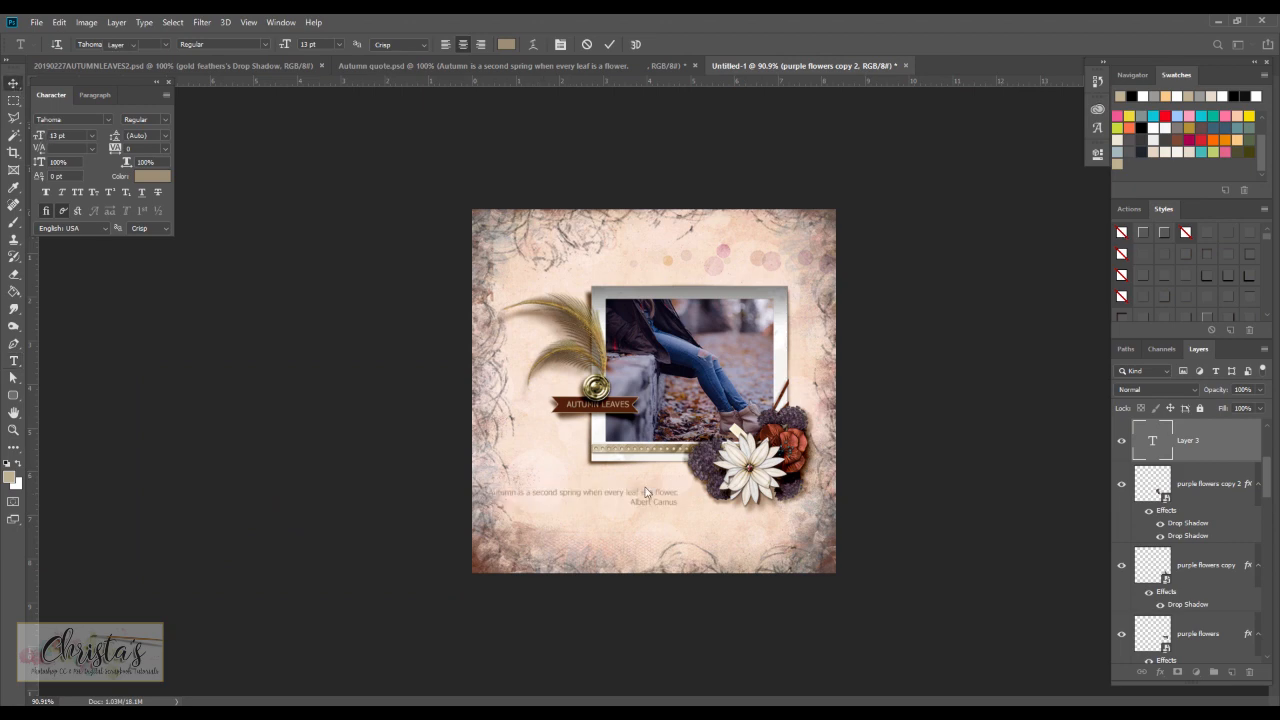
{"action": "left_click_drag", "start_coordinate": [660, 497], "coordinate": [721, 511]}
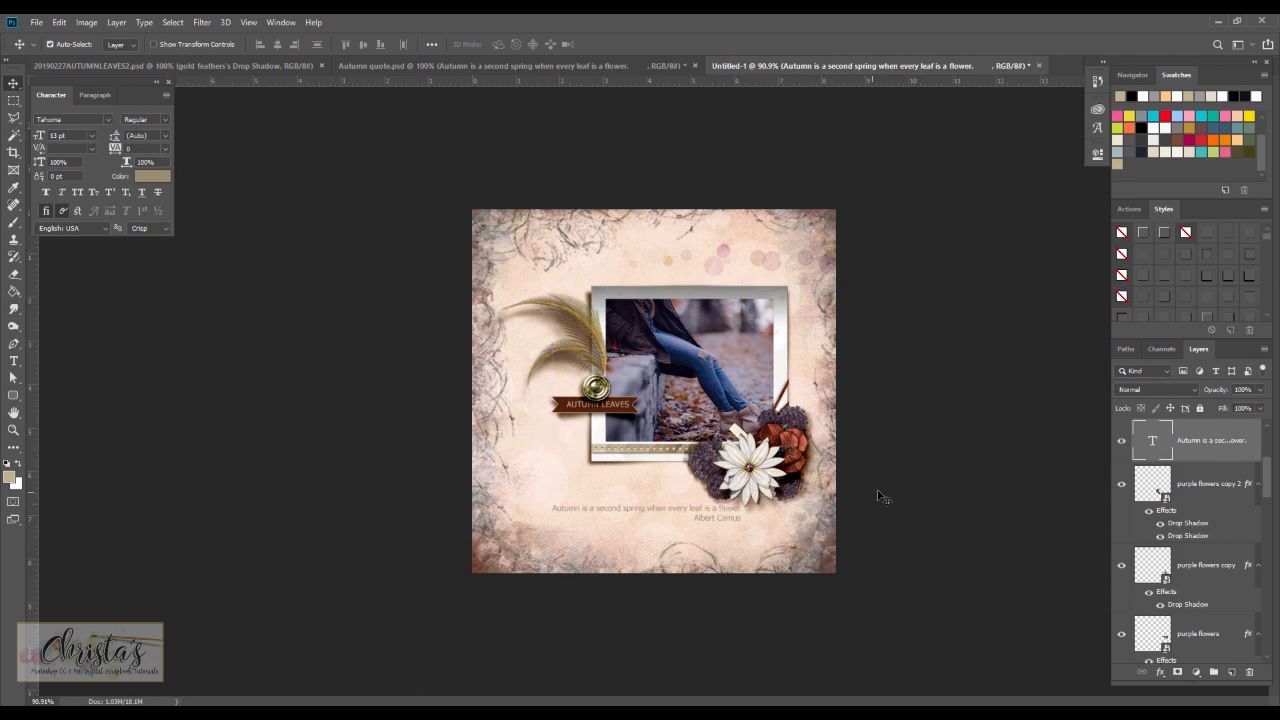